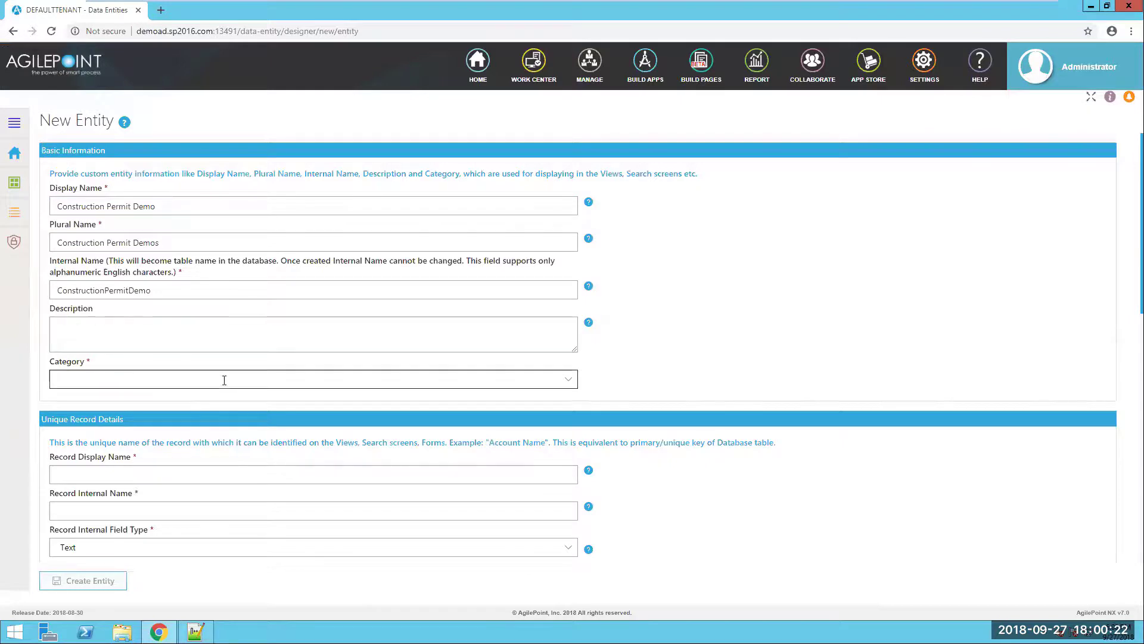
- Set the new entity's category to Others
left_click(224, 380)
key("o")
key("o")
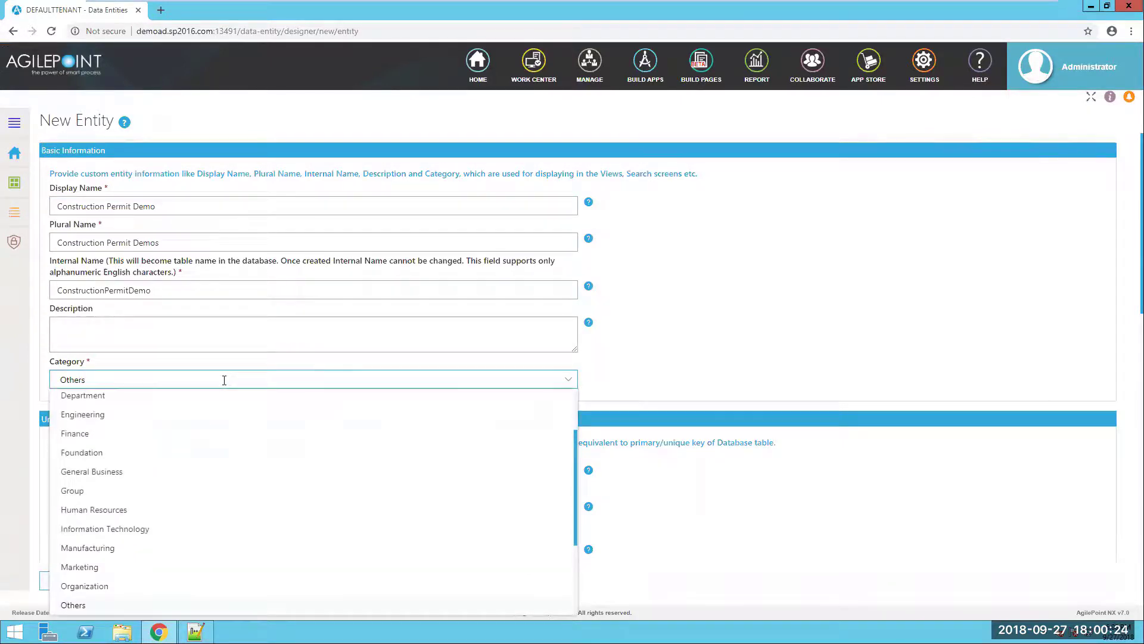
left_click(91, 607)
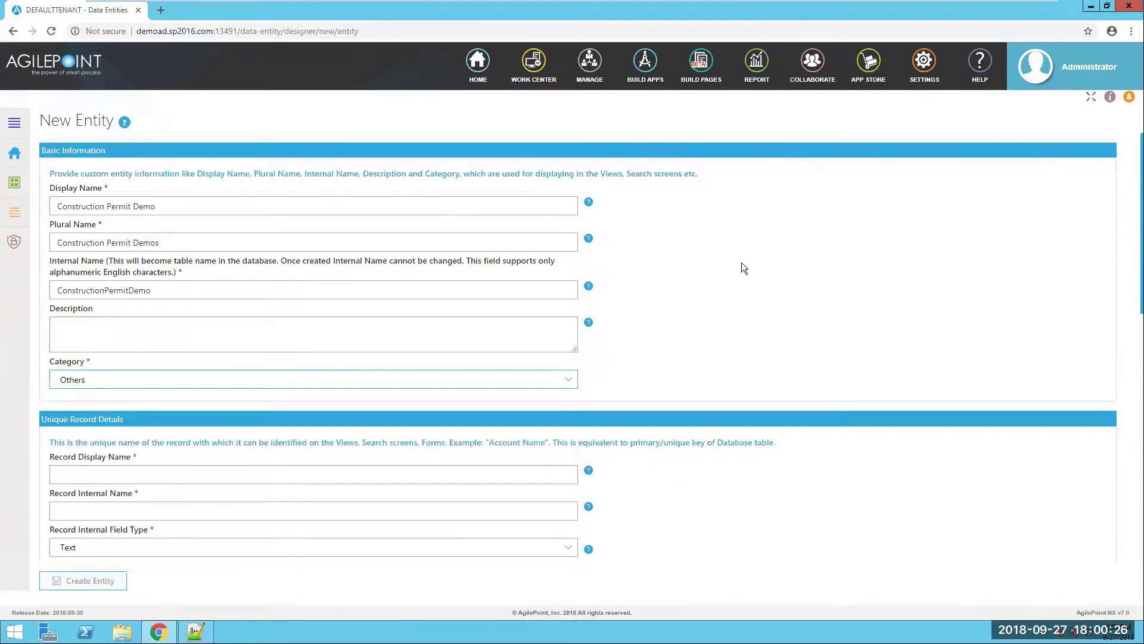
scroll(683, 322, "down", 2)
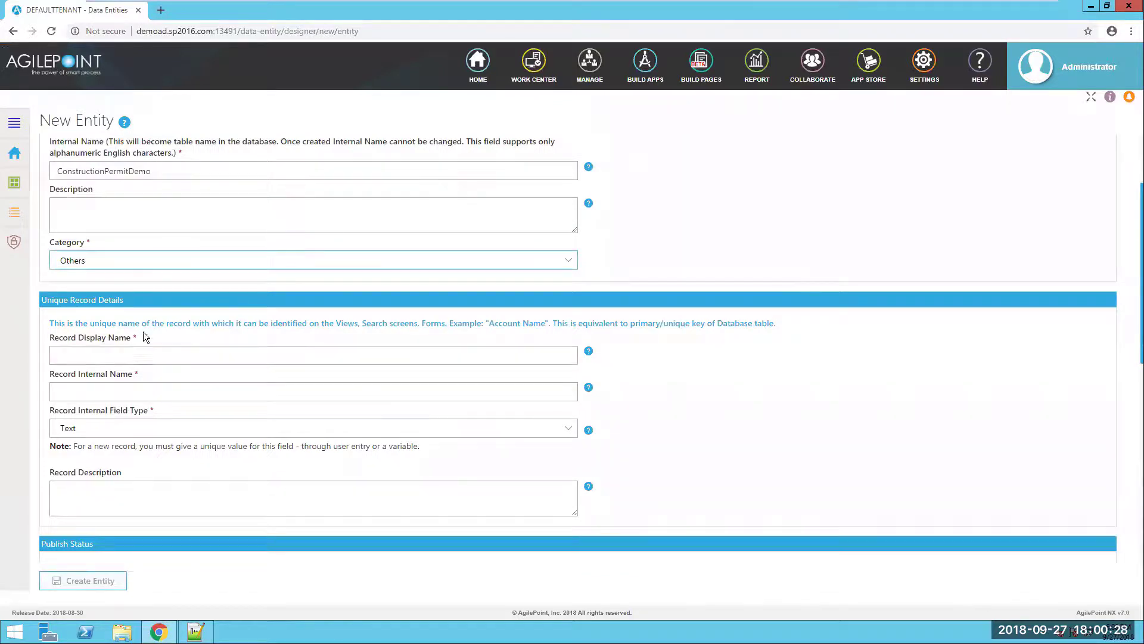
- Make Request Number the record display name, with Auto Increment field type
left_click(138, 351)
left_click(110, 382)
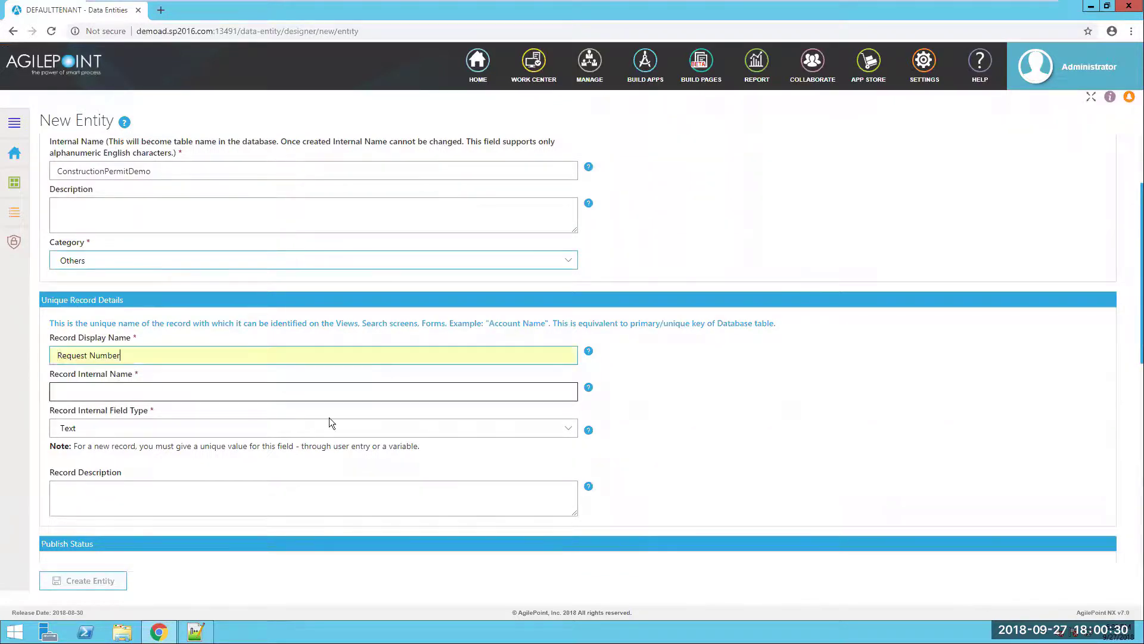
left_click(756, 435)
left_click(216, 429)
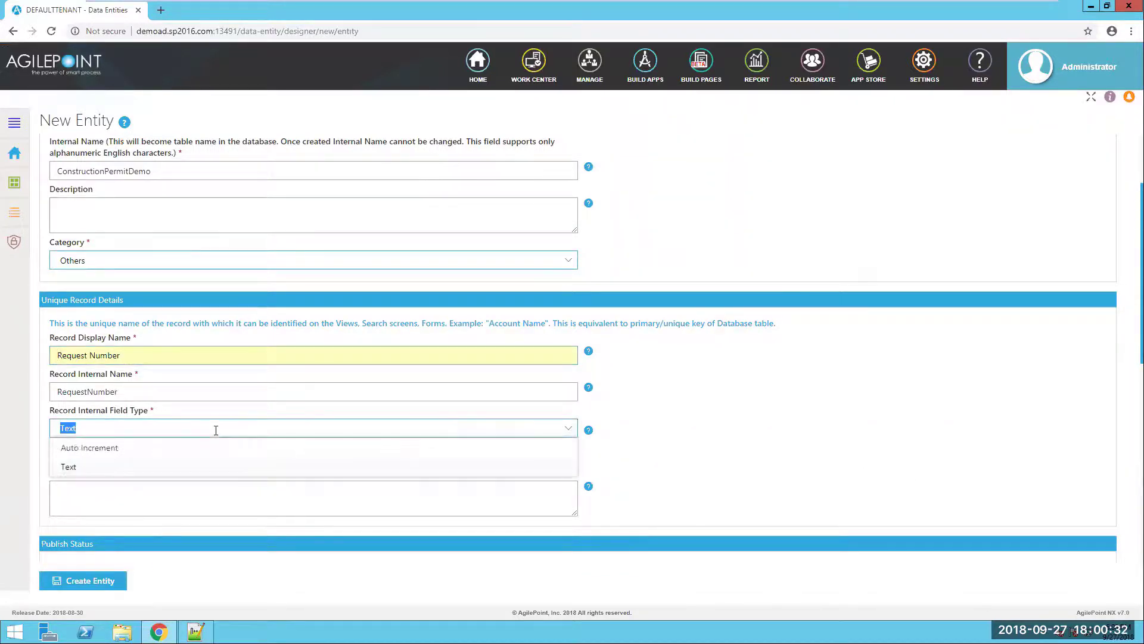
left_click(102, 448)
scroll(831, 442, "down", 8)
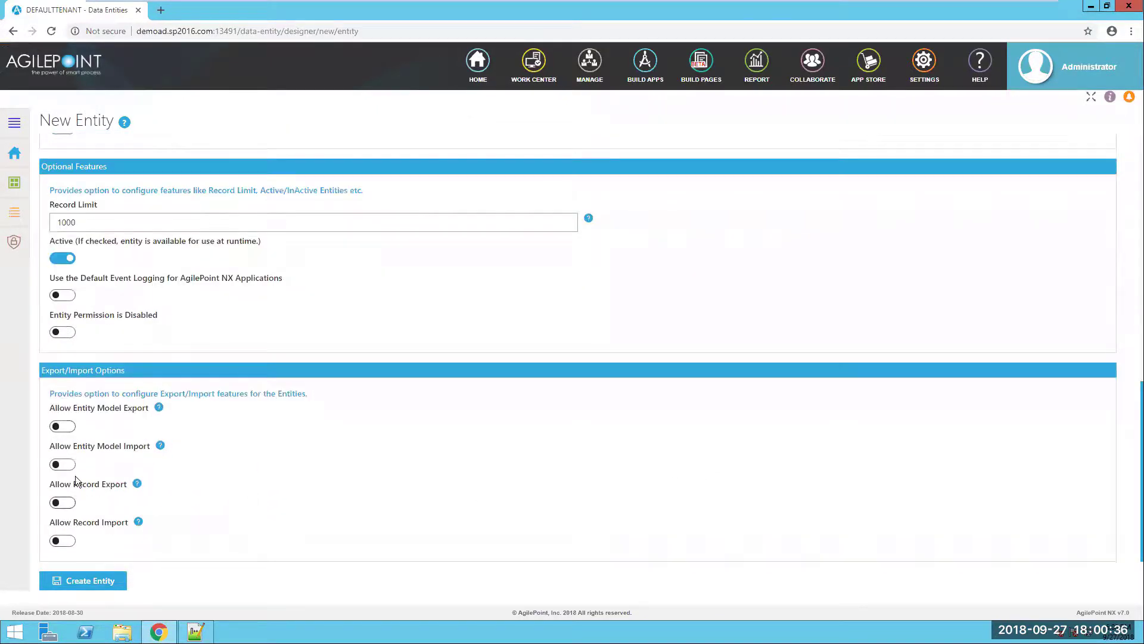
- Allow entity model export and import plus record export, then create the entity
left_click(62, 427)
left_click(62, 464)
left_click(65, 502)
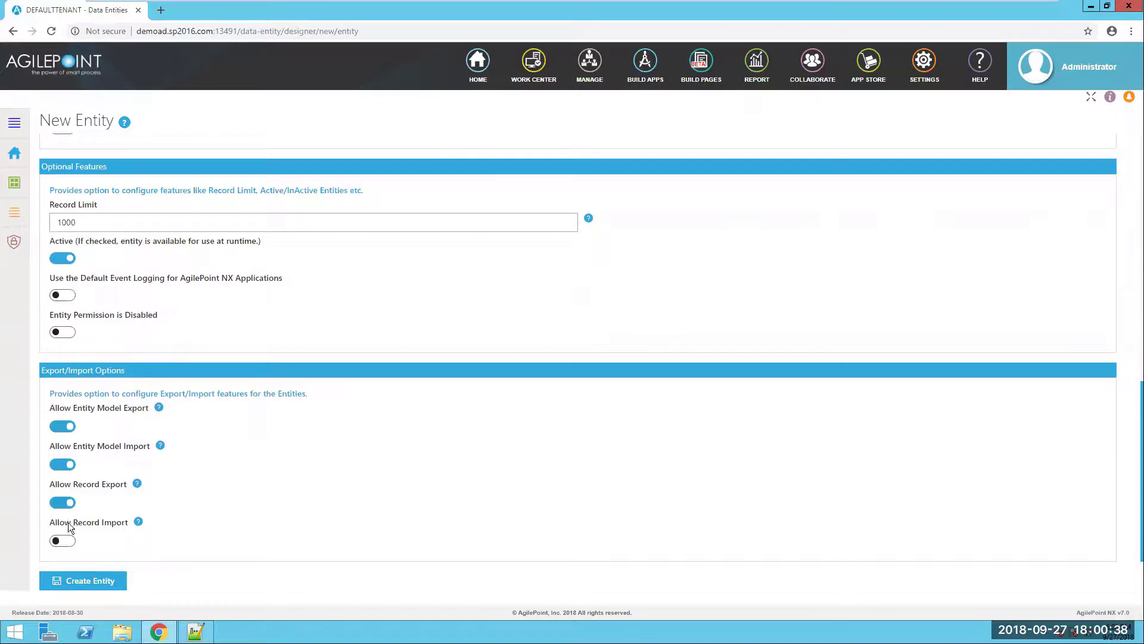
left_click(83, 581)
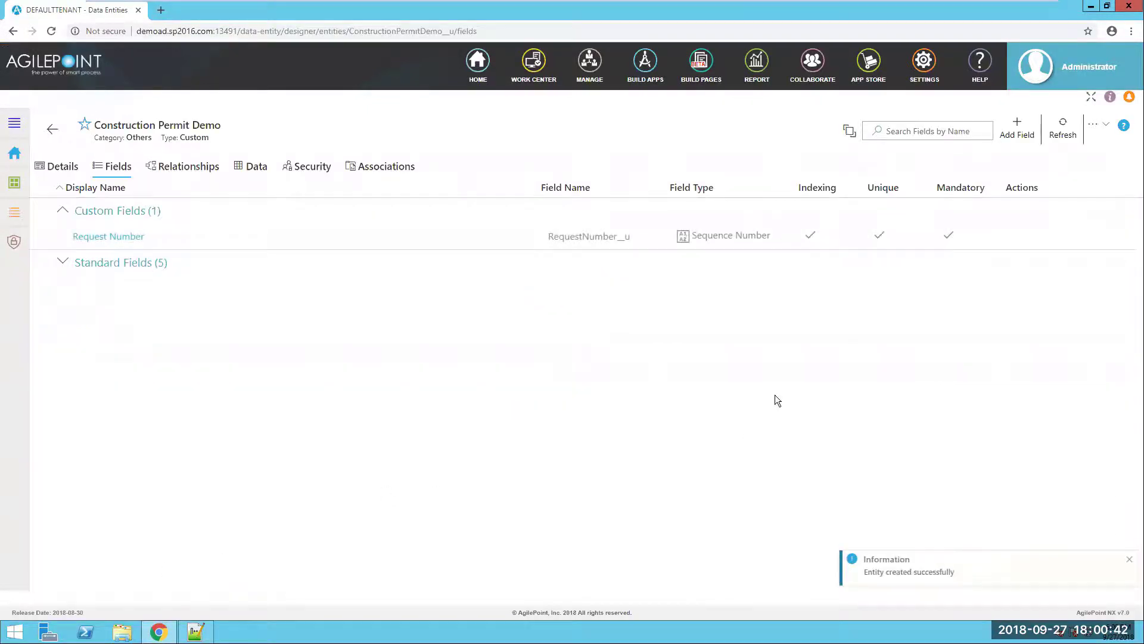
- Check the Contact Name line in the Scenario-1 notes, then return to the field list
left_click(195, 631)
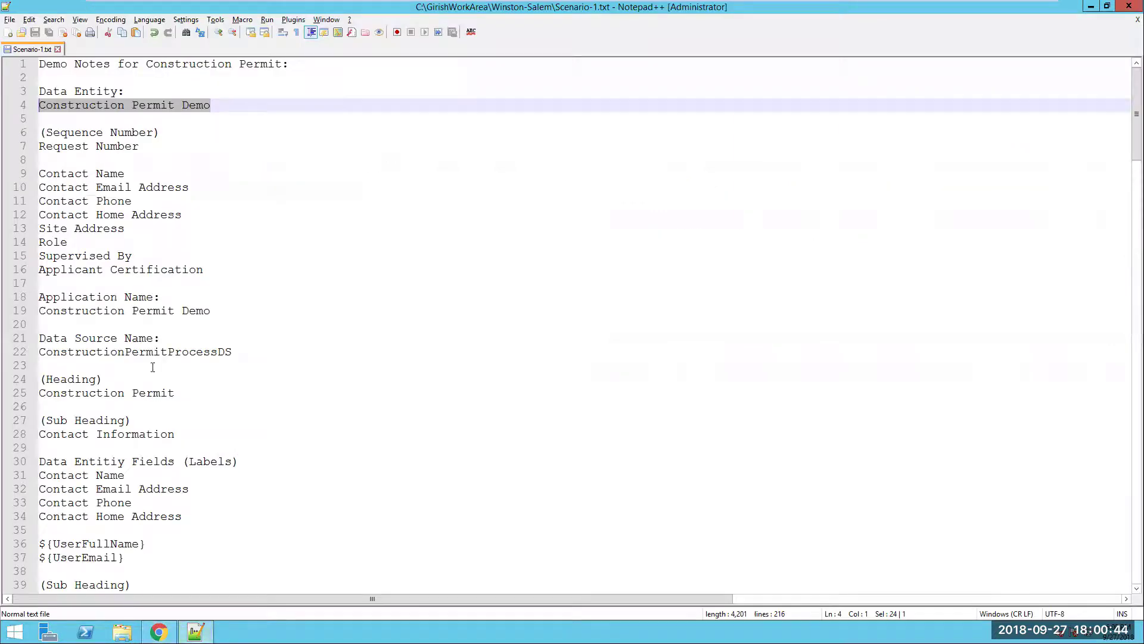
left_click(76, 176)
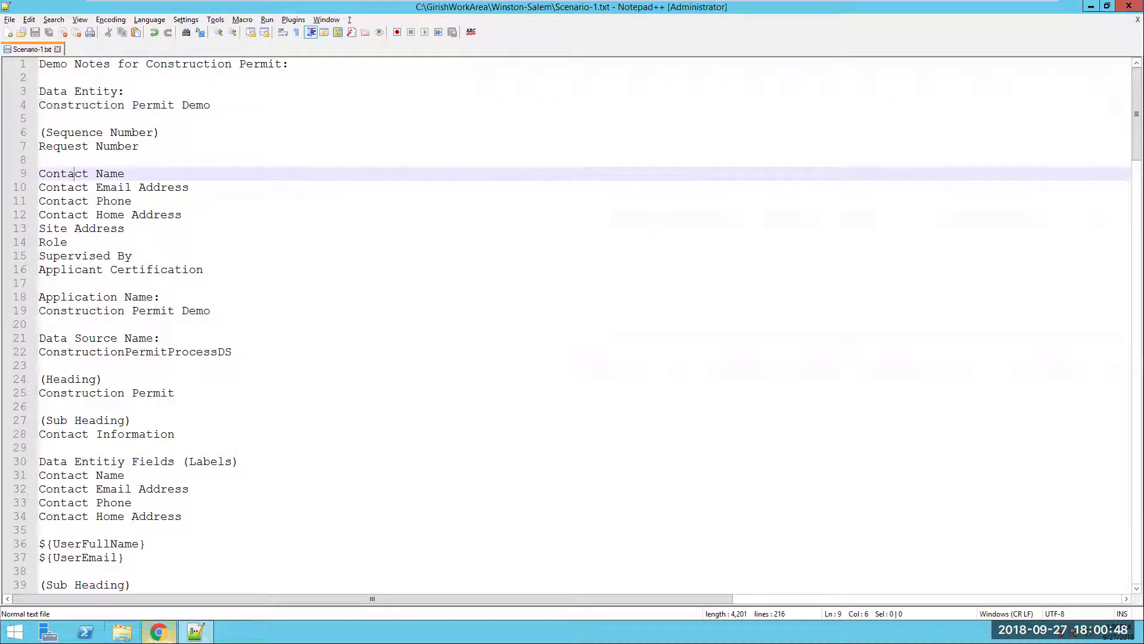
left_click(158, 632)
- Add Contact Name as a text field
left_click(1018, 127)
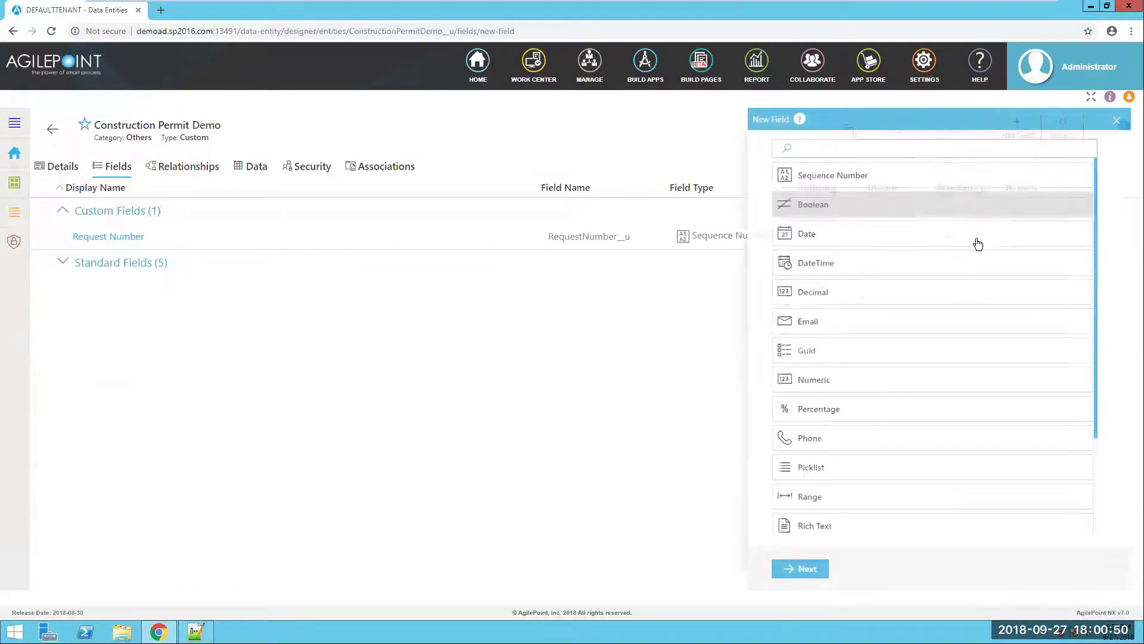
scroll(856, 357, "down", 3)
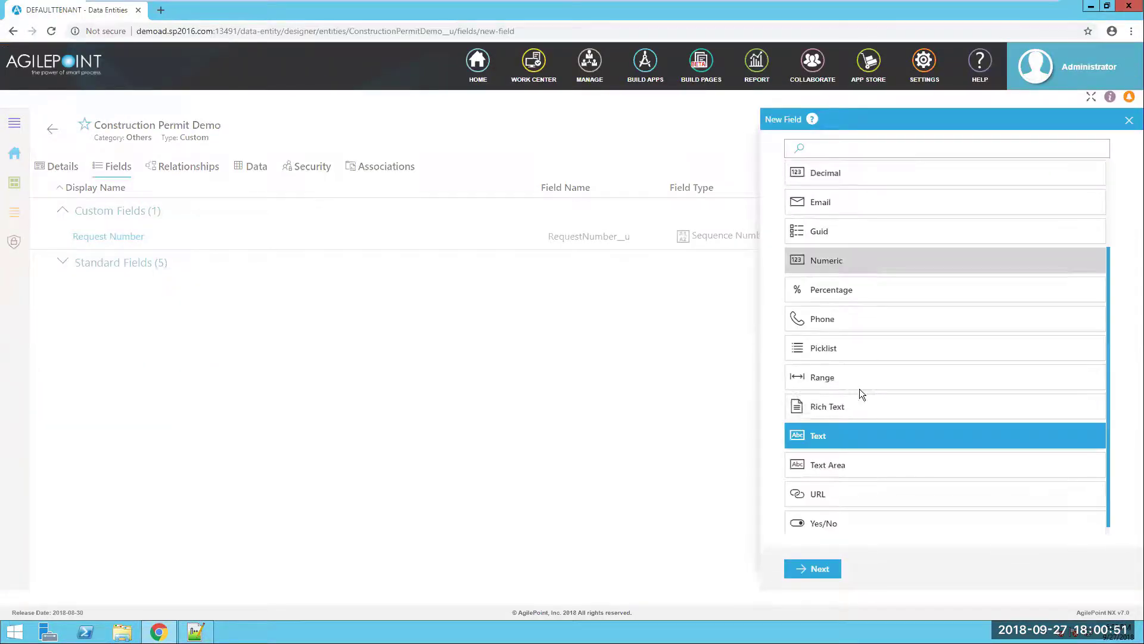
left_click(824, 568)
left_click(848, 203)
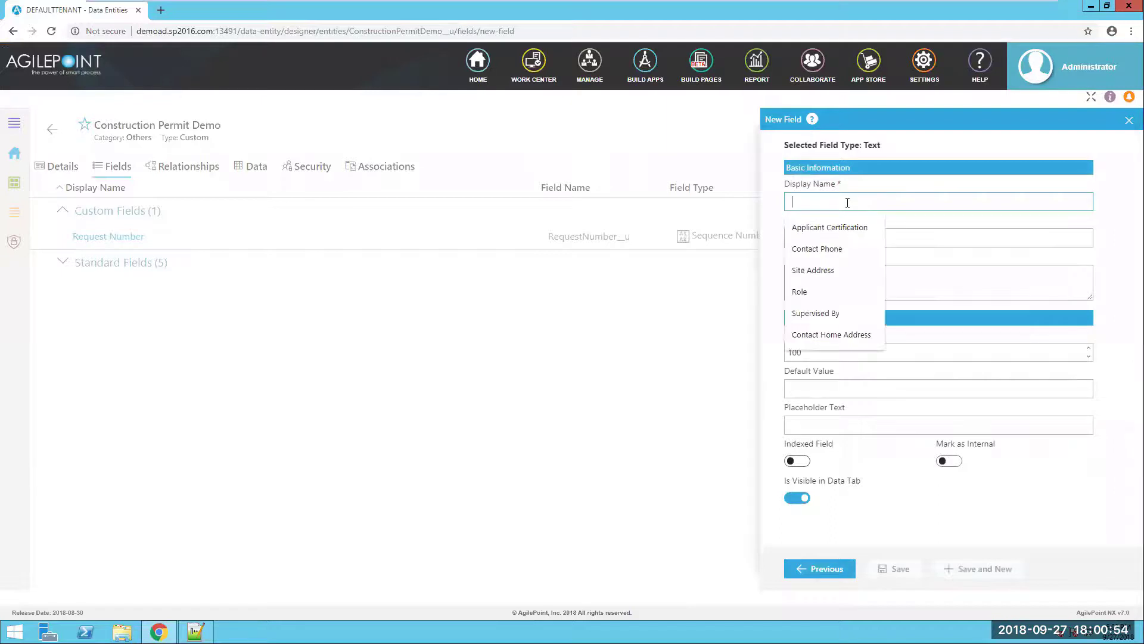
type("Contact Name")
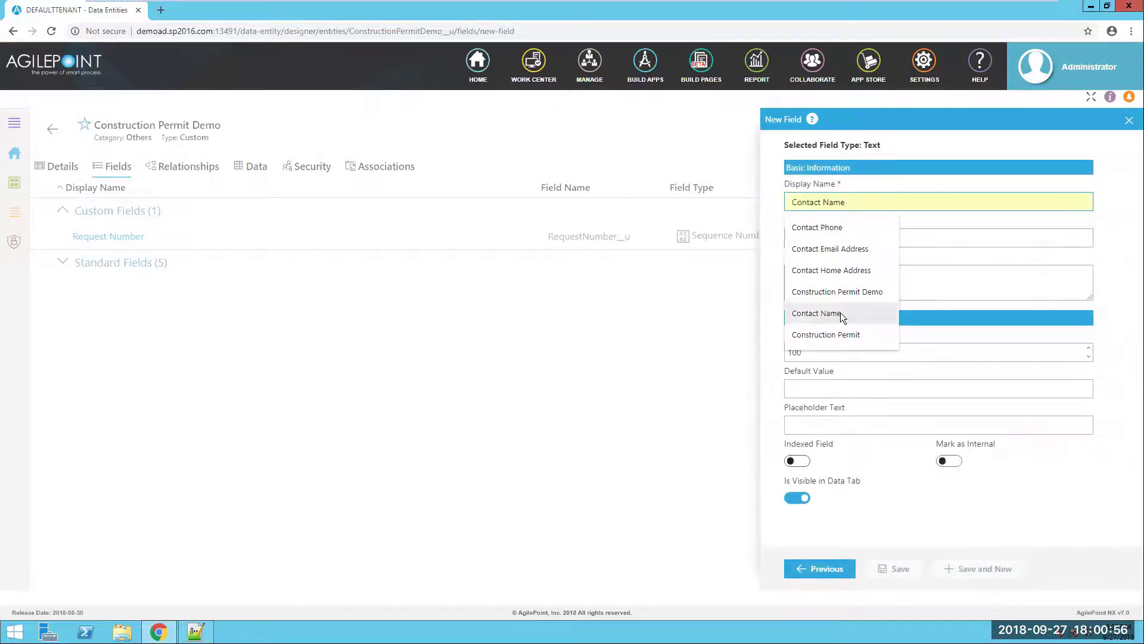
left_click(817, 311)
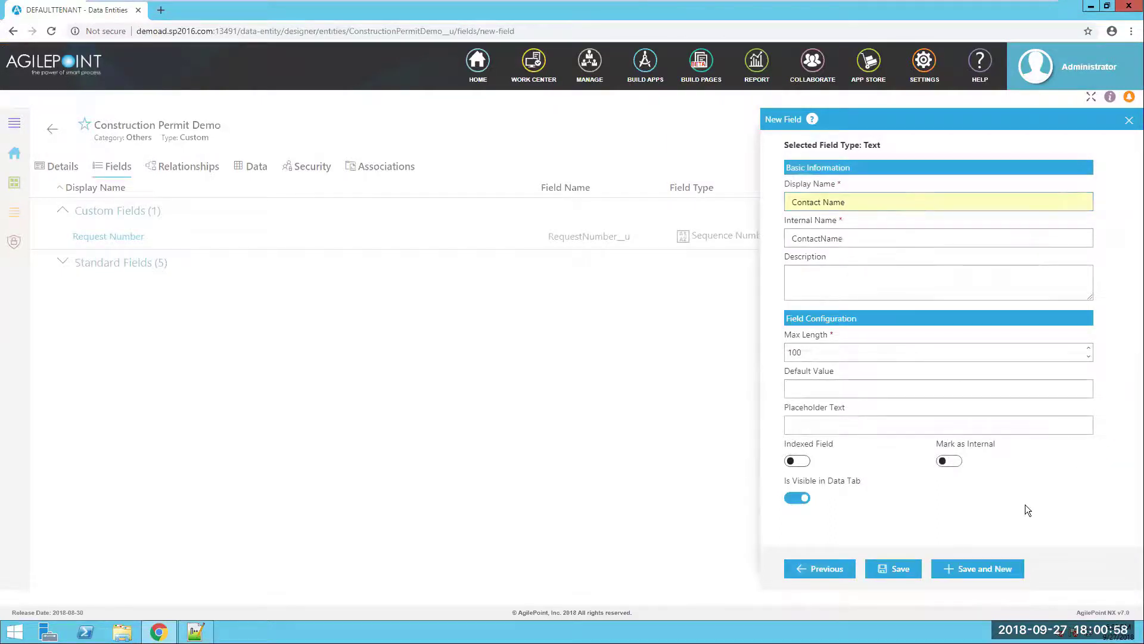
left_click(989, 567)
- Add Contact Email Address as an email field
scroll(930, 511, "down", 2)
left_click(909, 439)
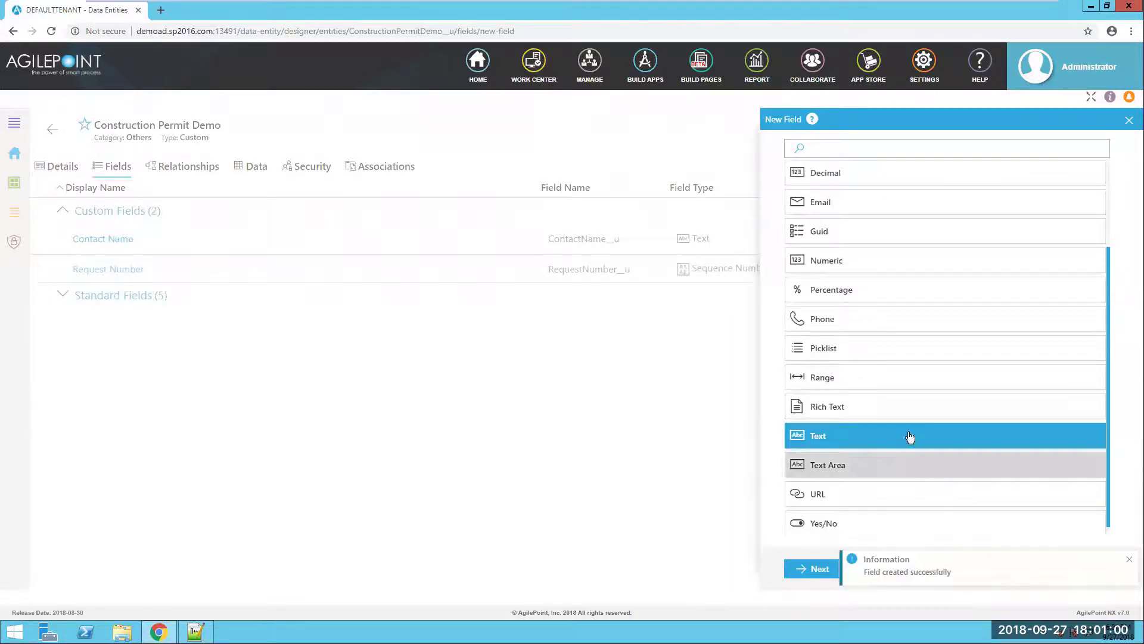
scroll(876, 395, "up", 1)
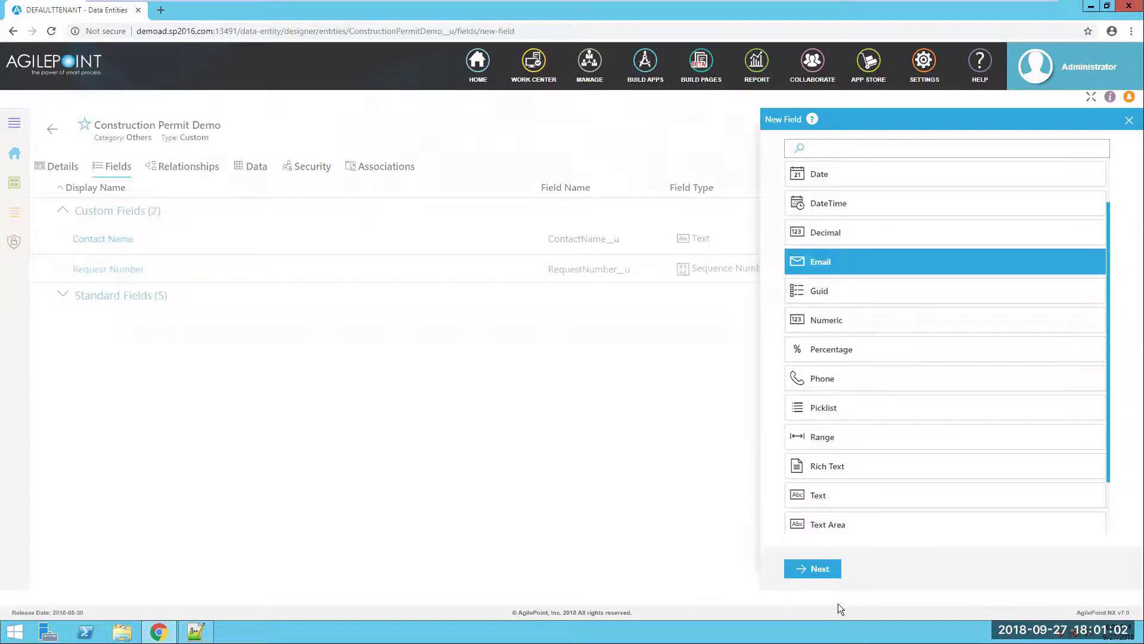
left_click(820, 568)
left_click(853, 197)
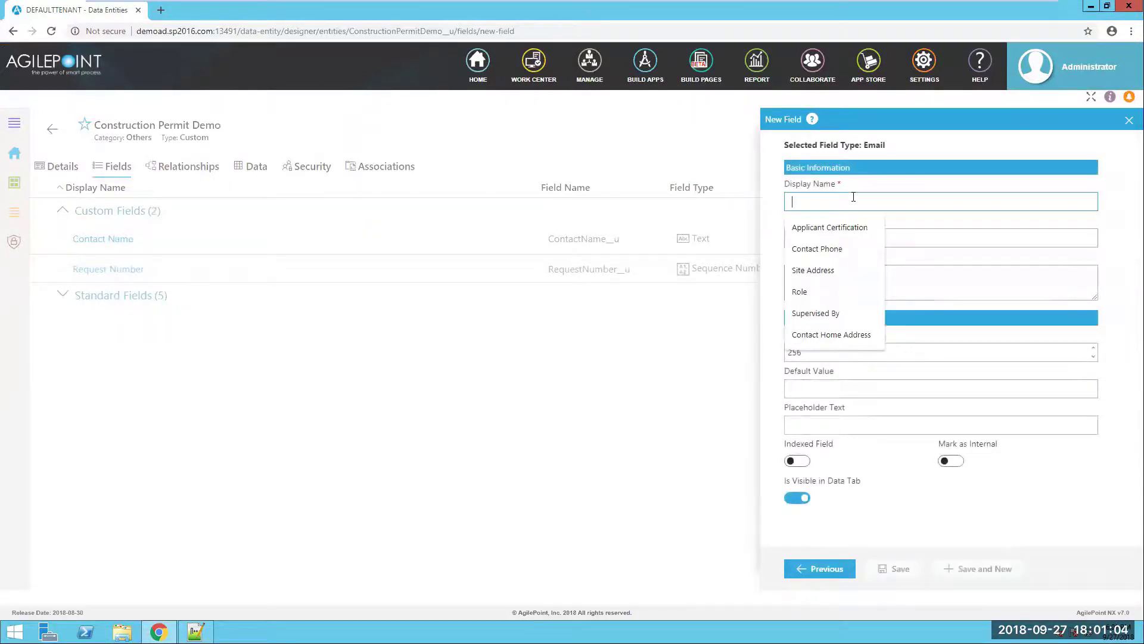
type("Contact Email Address")
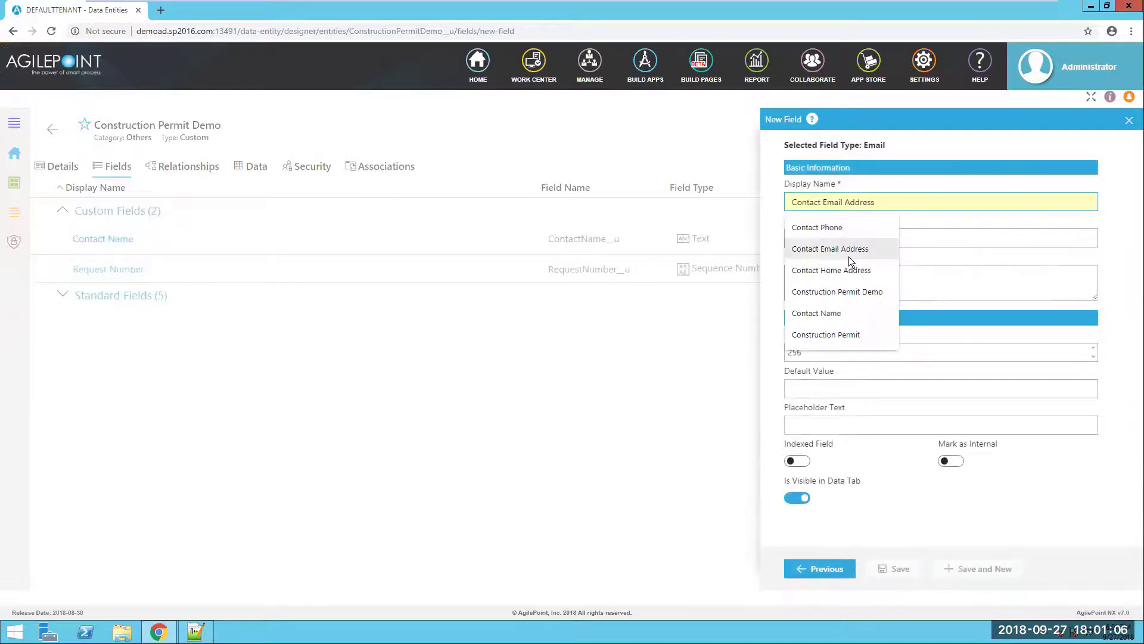
left_click(831, 248)
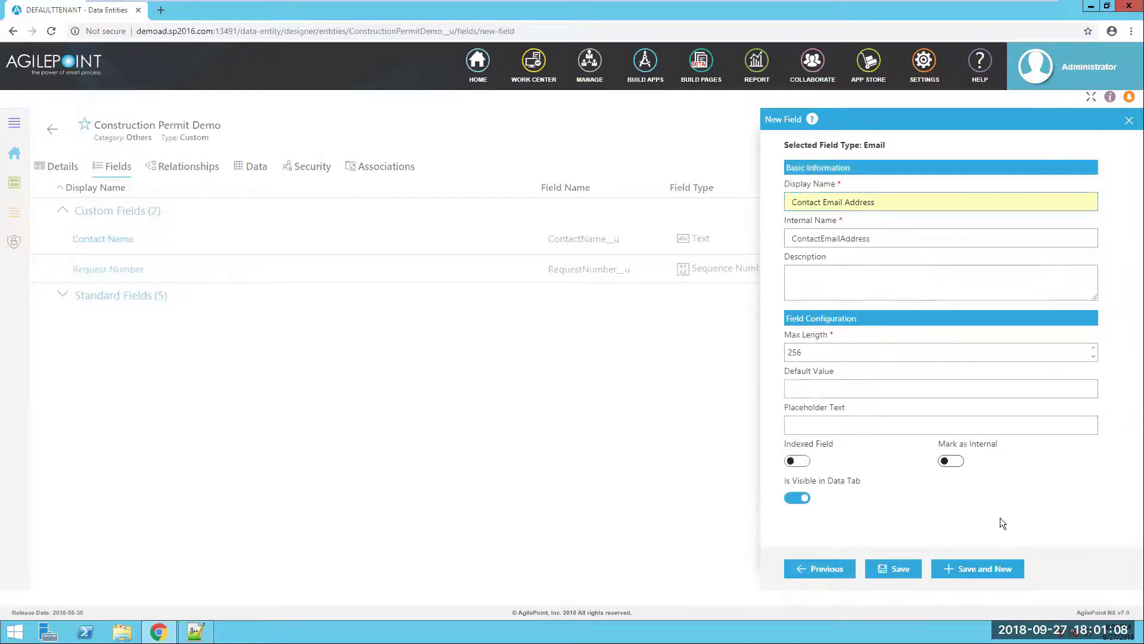
left_click(978, 570)
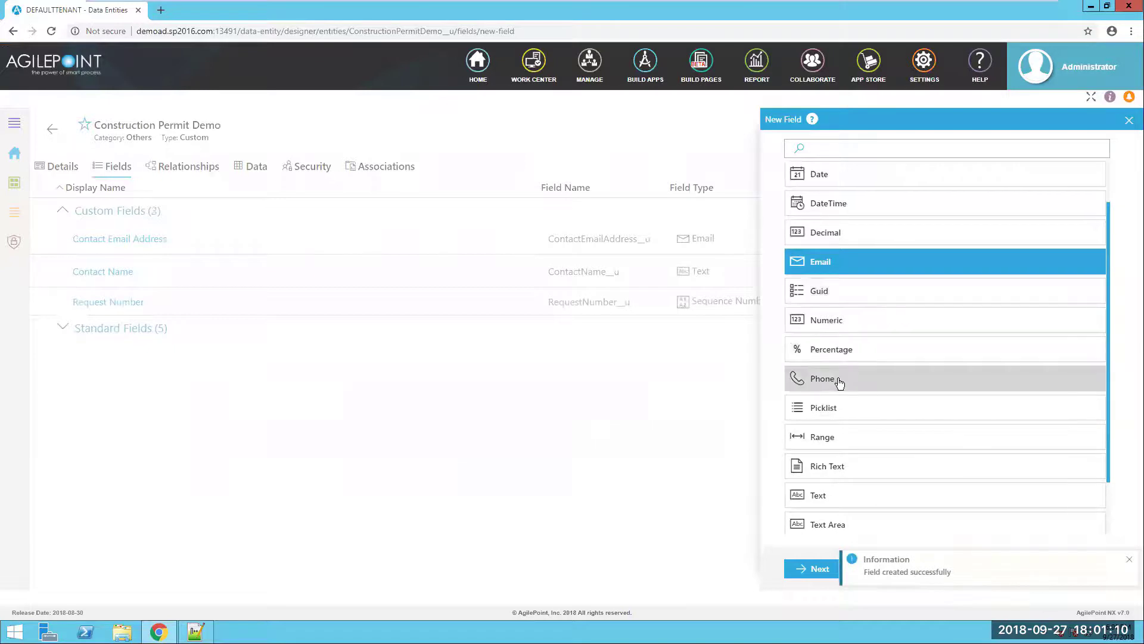
- Add Contact Phone as a phone field
left_click(833, 377)
left_click(815, 569)
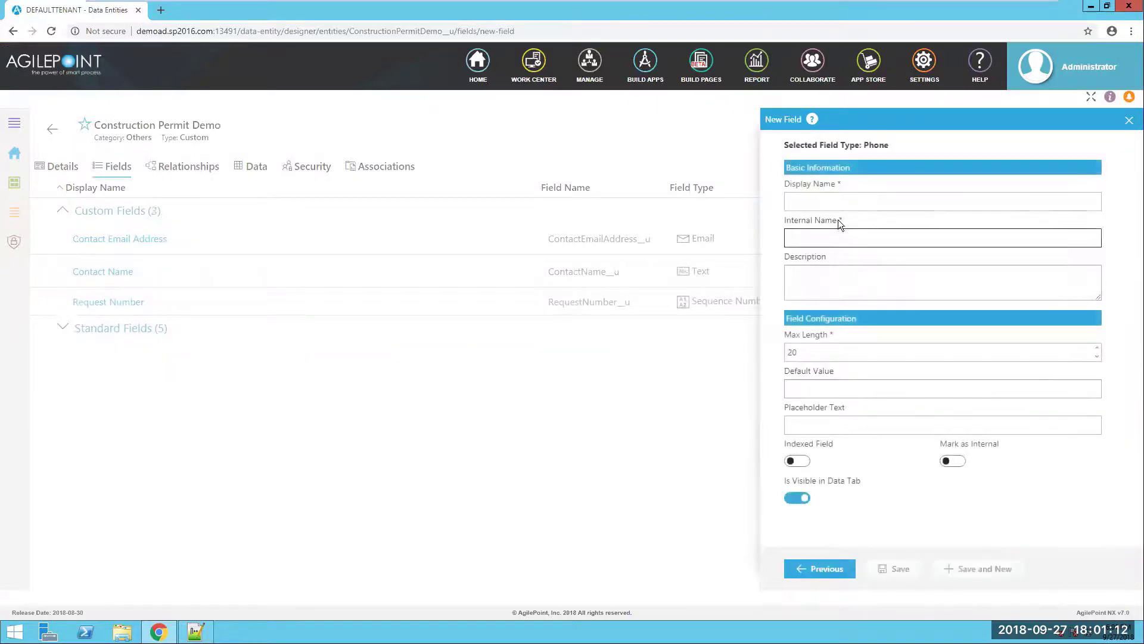
left_click(834, 201)
type("Con")
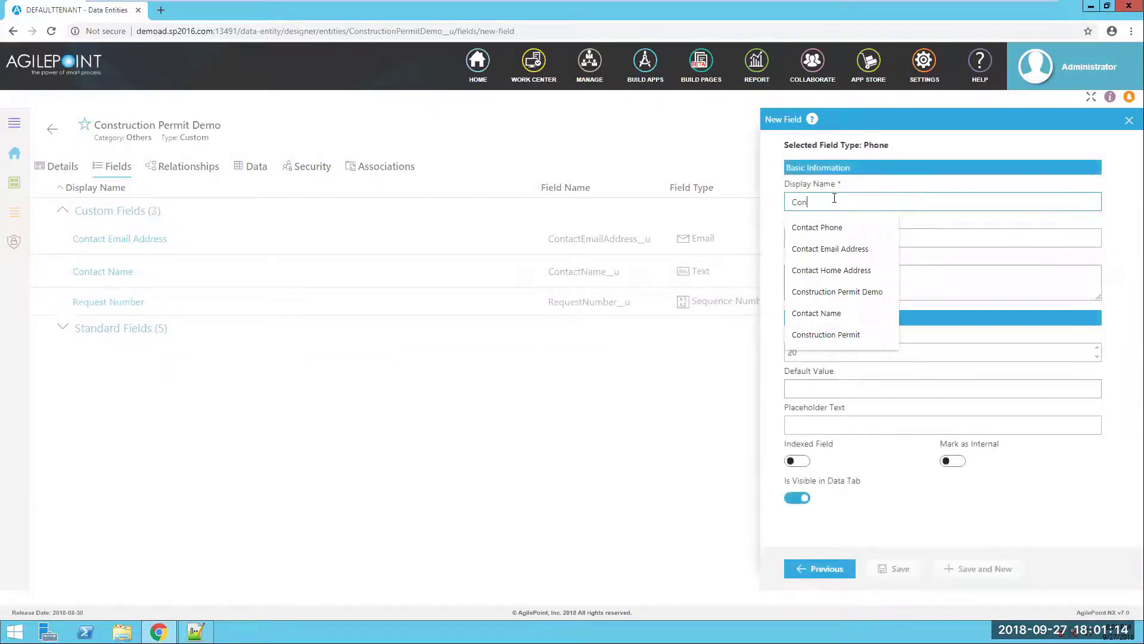
left_click(822, 226)
left_click(1013, 568)
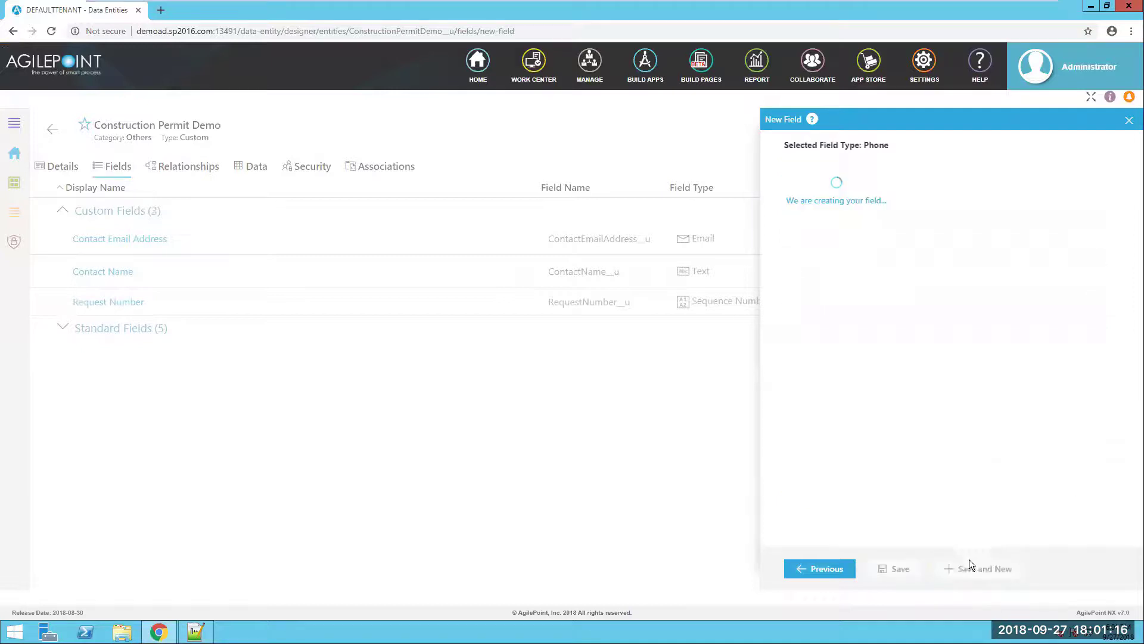
scroll(889, 456, "down", 2)
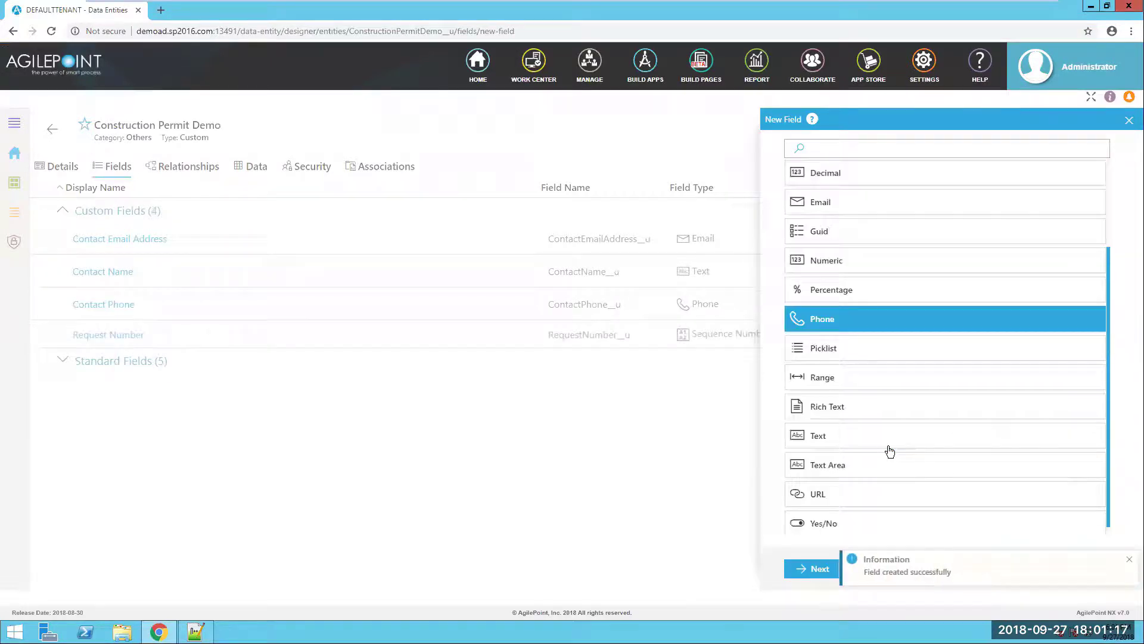
left_click(858, 464)
- Add Contact Home Address as a text area field
left_click(816, 569)
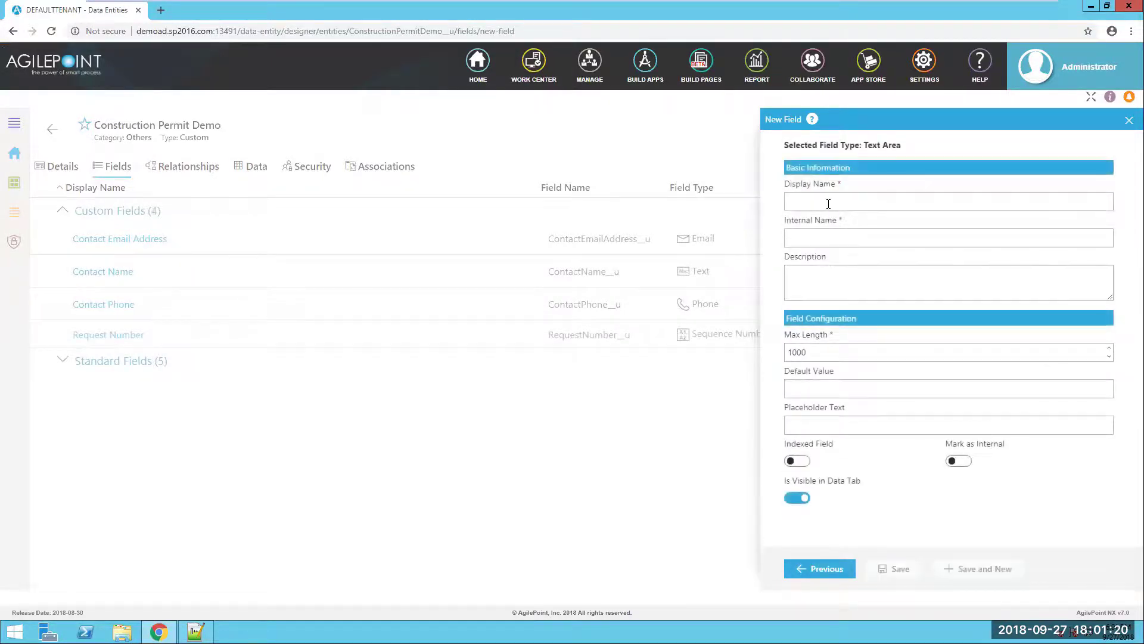
left_click(797, 201)
type("Contact Home Address")
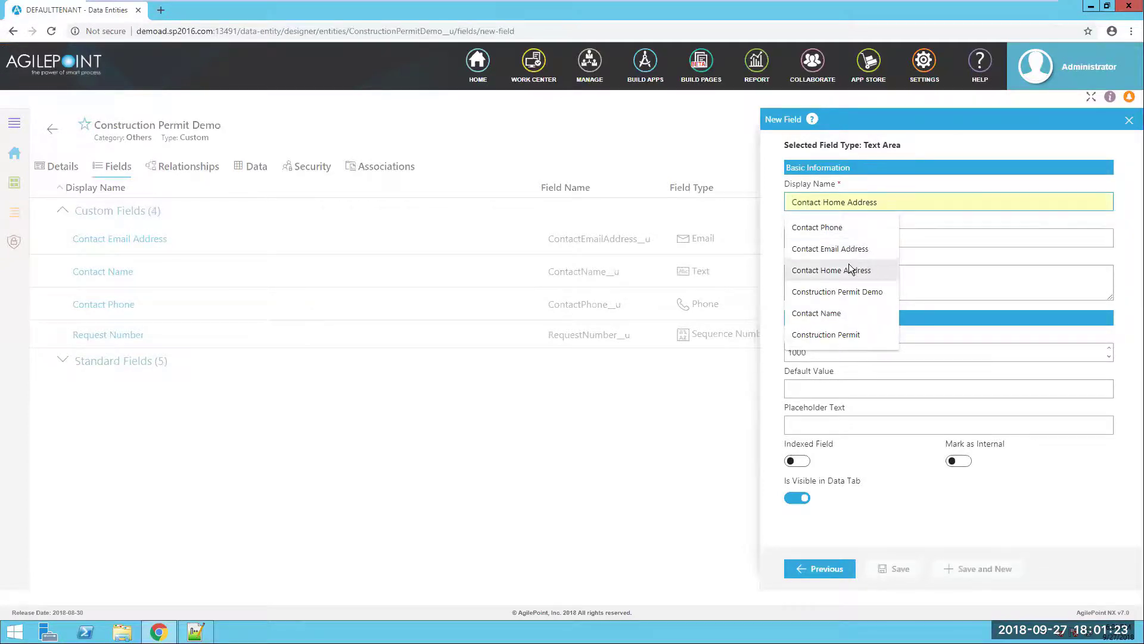
left_click(854, 270)
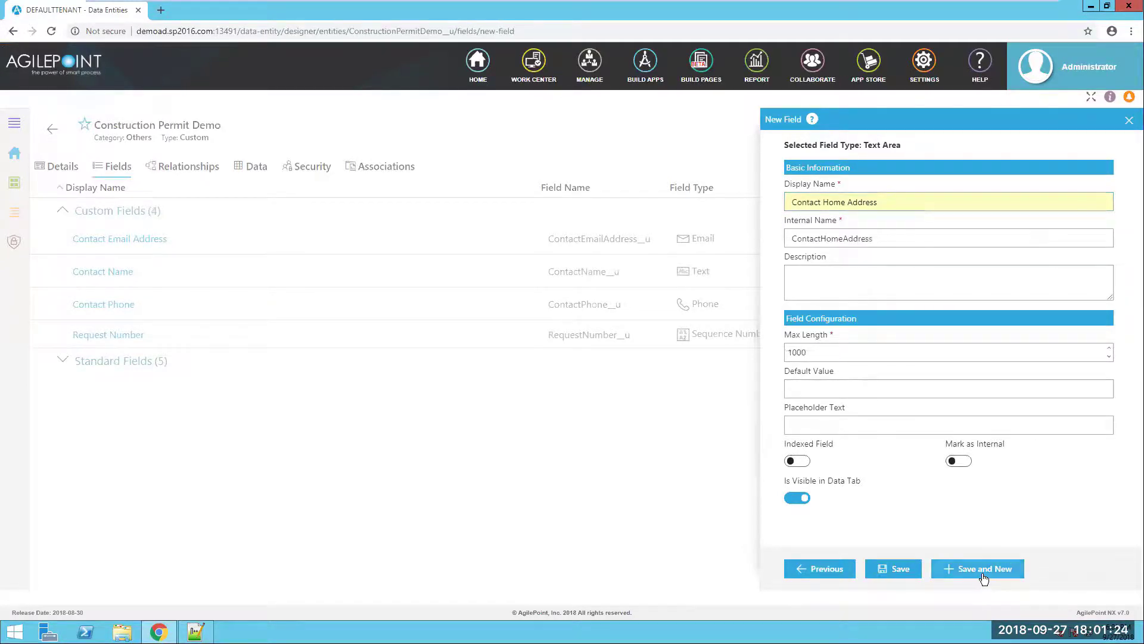
left_click(983, 569)
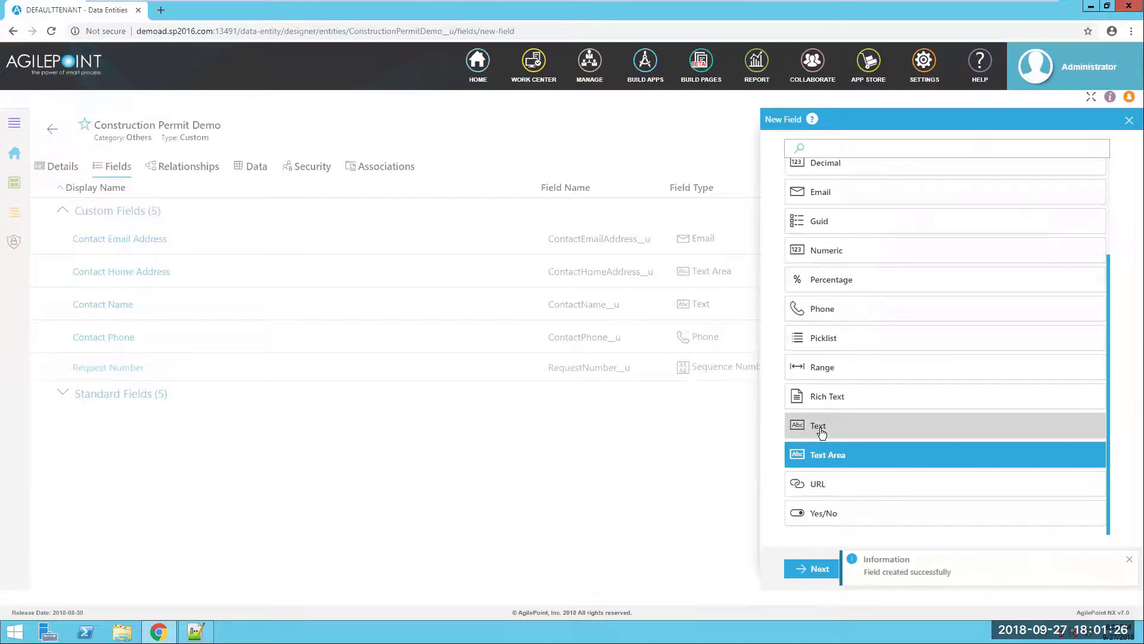
- Add Site Address as a text field
left_click(821, 429)
left_click(813, 568)
left_click(842, 201)
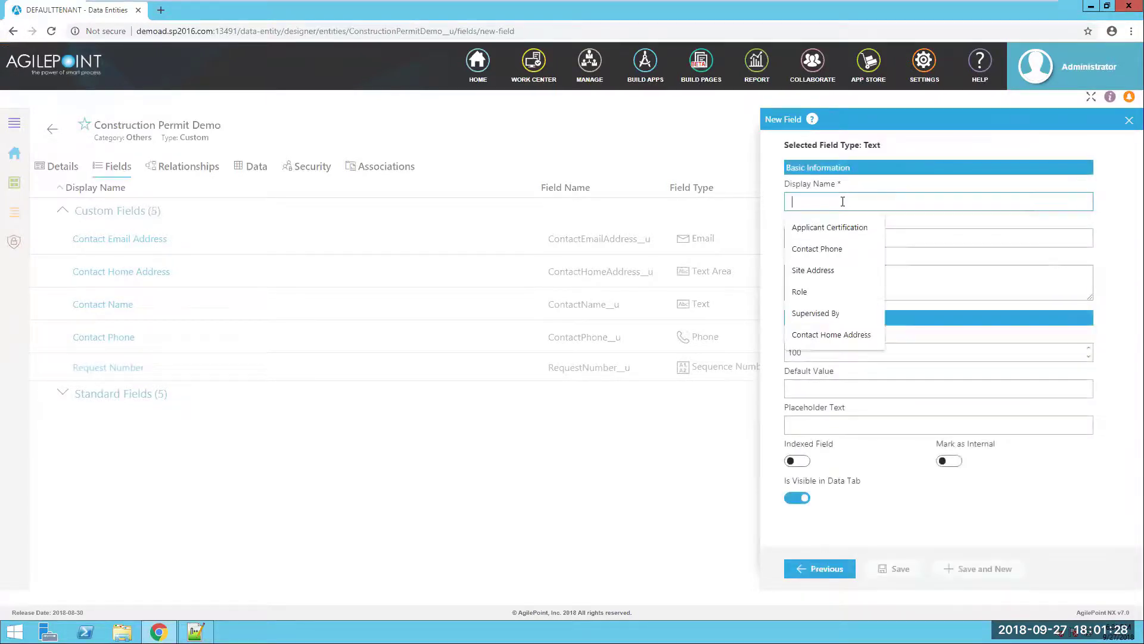
type("Site")
left_click(832, 222)
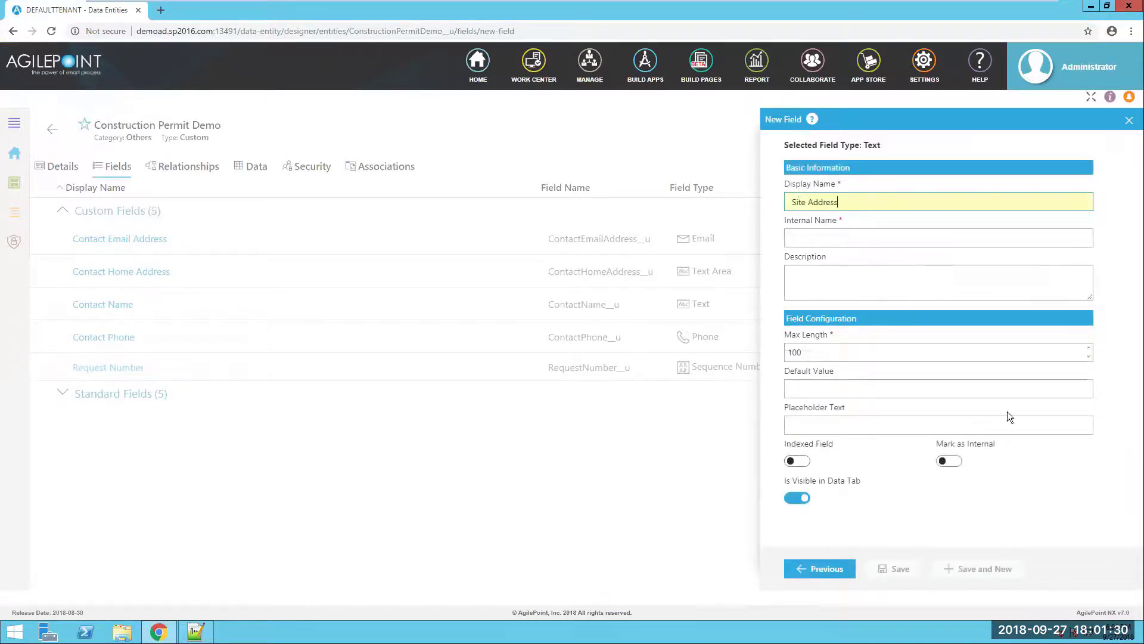
left_click(962, 571)
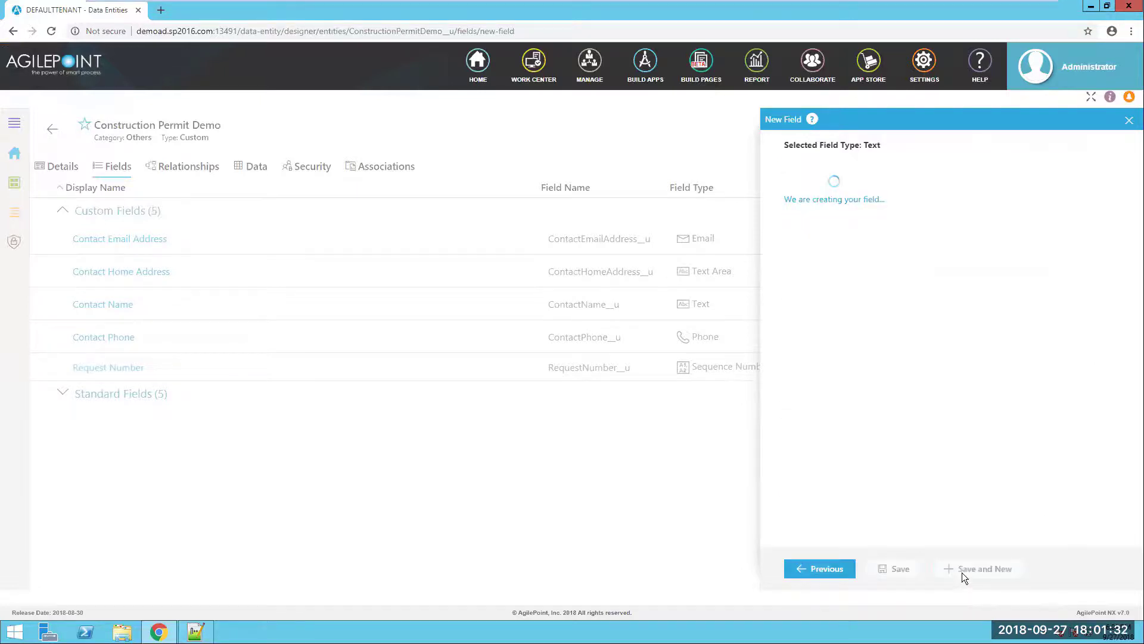
- Add Role as a text field
scroll(833, 459, "down", 3)
left_click(815, 572)
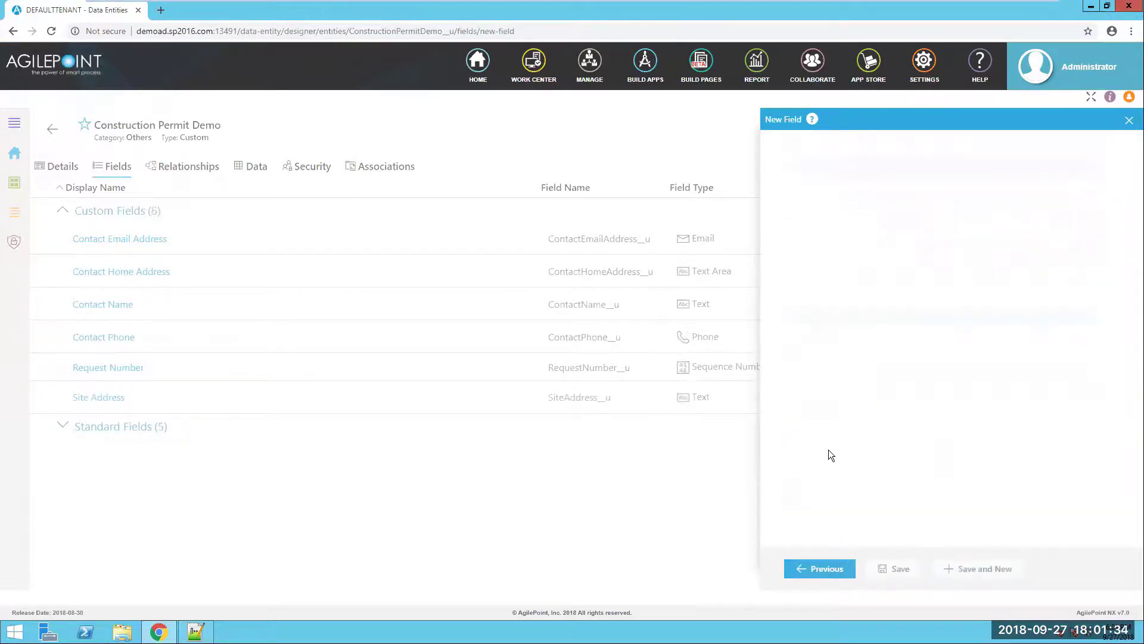
left_click(830, 201)
type("Role")
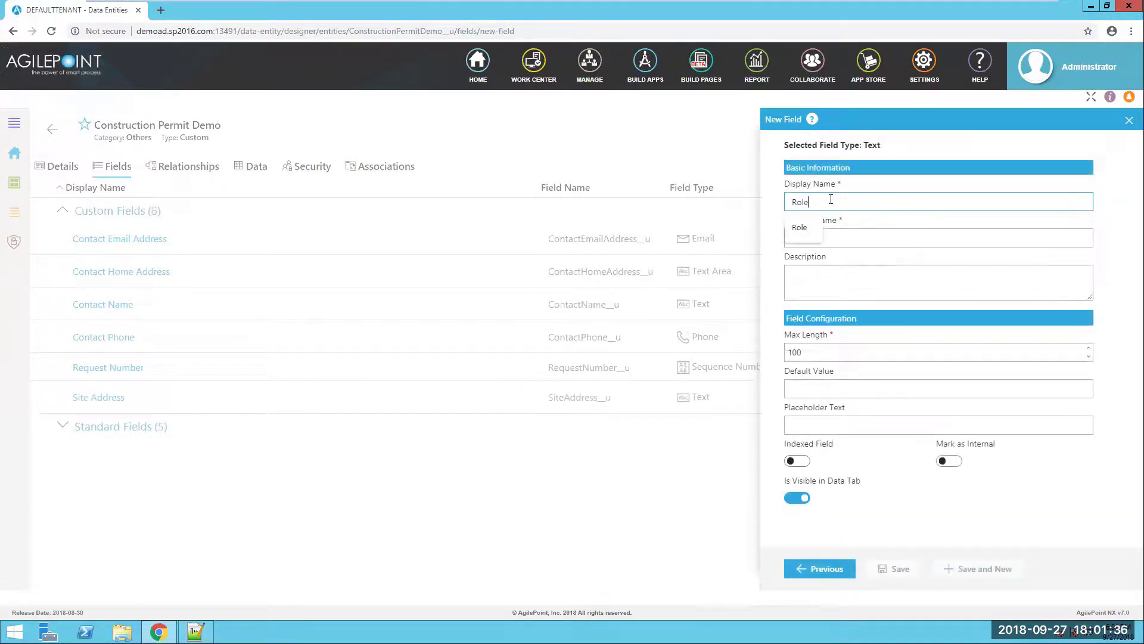
left_click(805, 228)
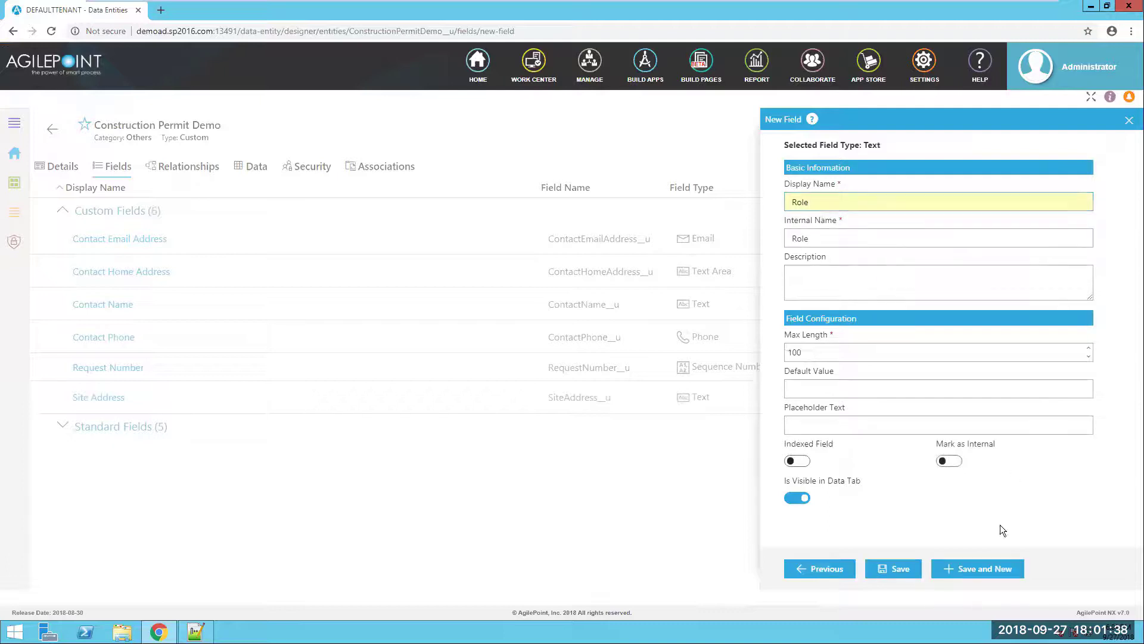
left_click(981, 569)
- Add Supervised By as a text field
scroll(899, 447, "down", 3)
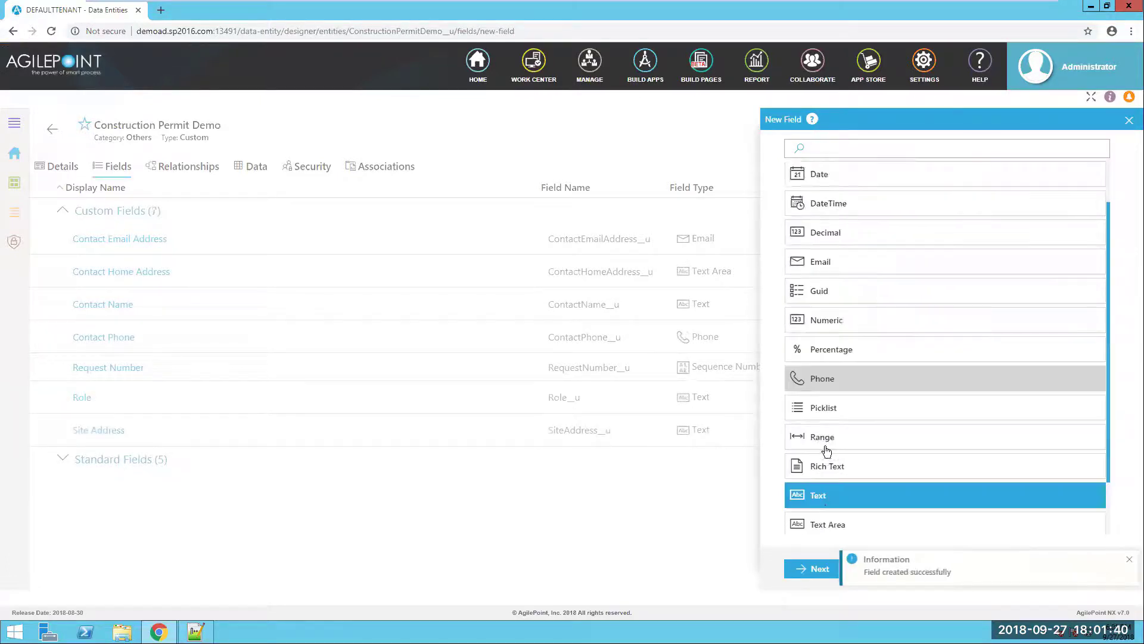
left_click(817, 569)
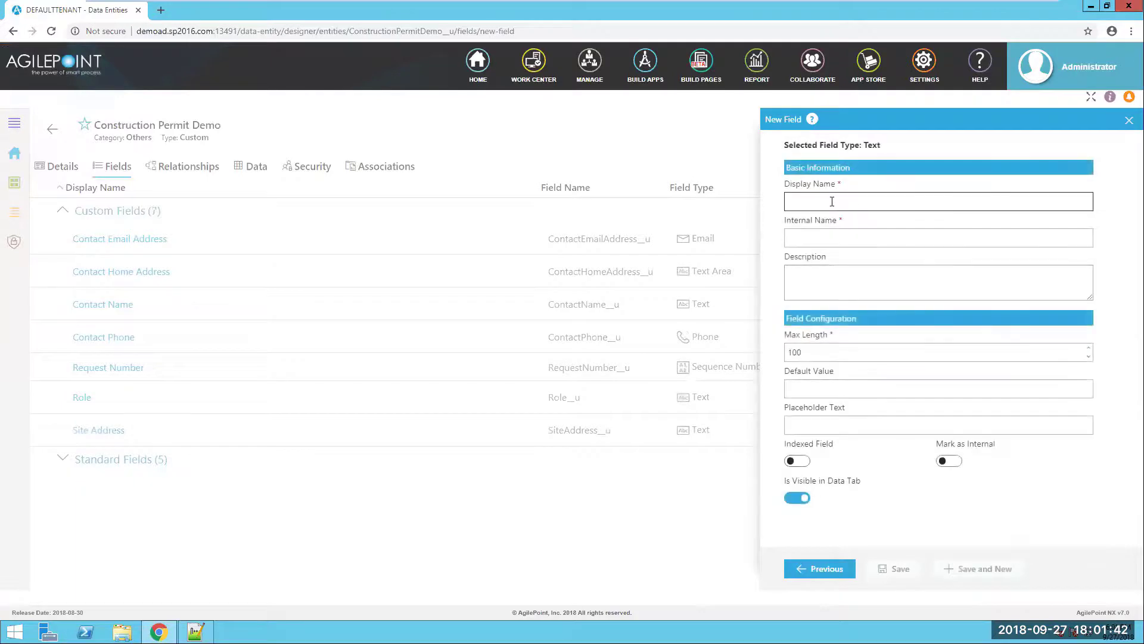
left_click(832, 201)
type("Sup")
left_click(822, 227)
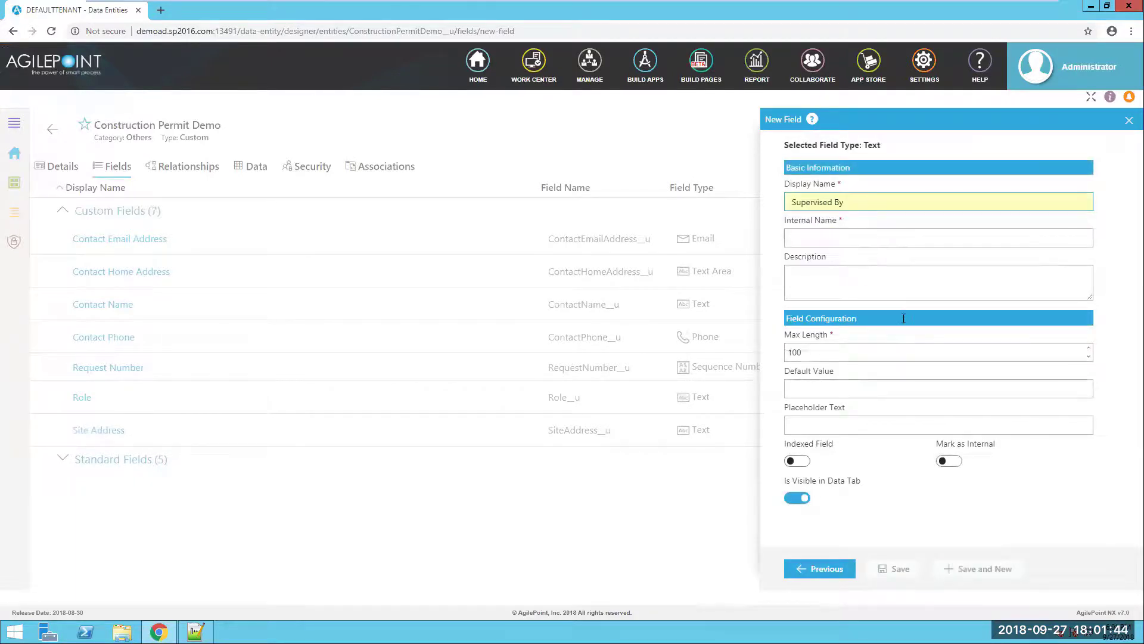
left_click(984, 569)
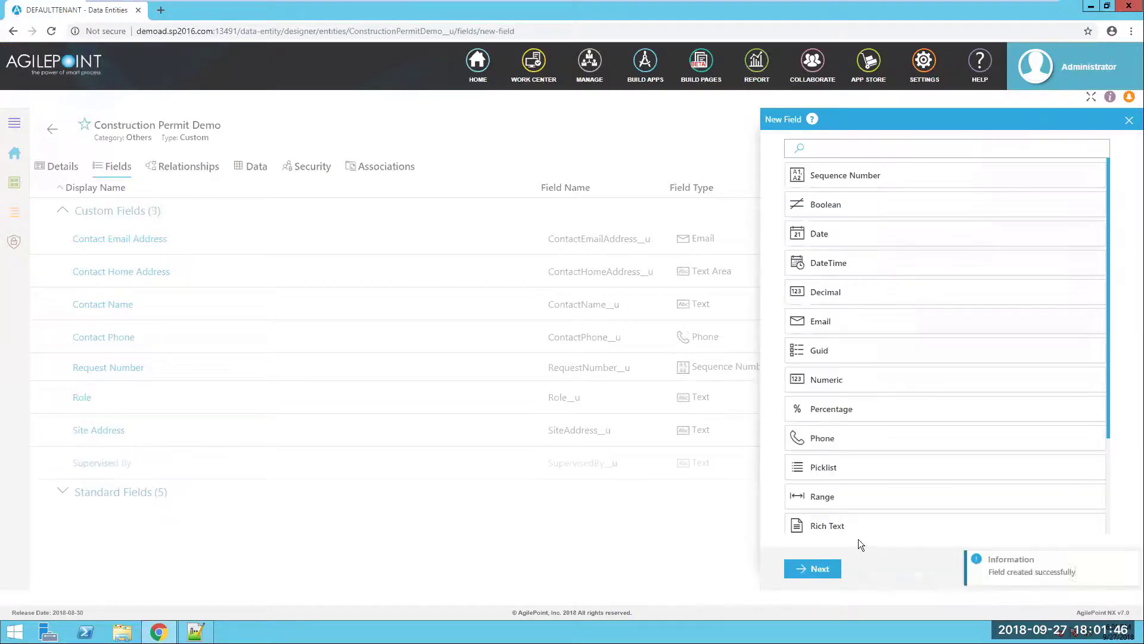
- Add Applicant Certification as a text field and save it as the last field
scroll(851, 497, "down", 2)
left_click(834, 425)
left_click(812, 569)
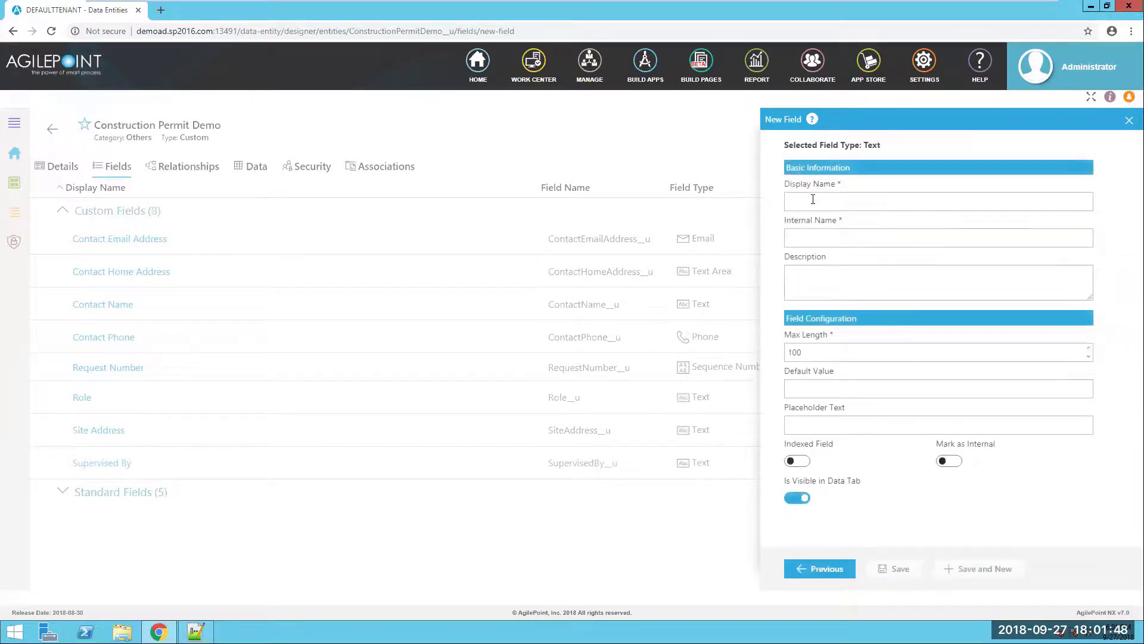
left_click(808, 203)
left_click(824, 225)
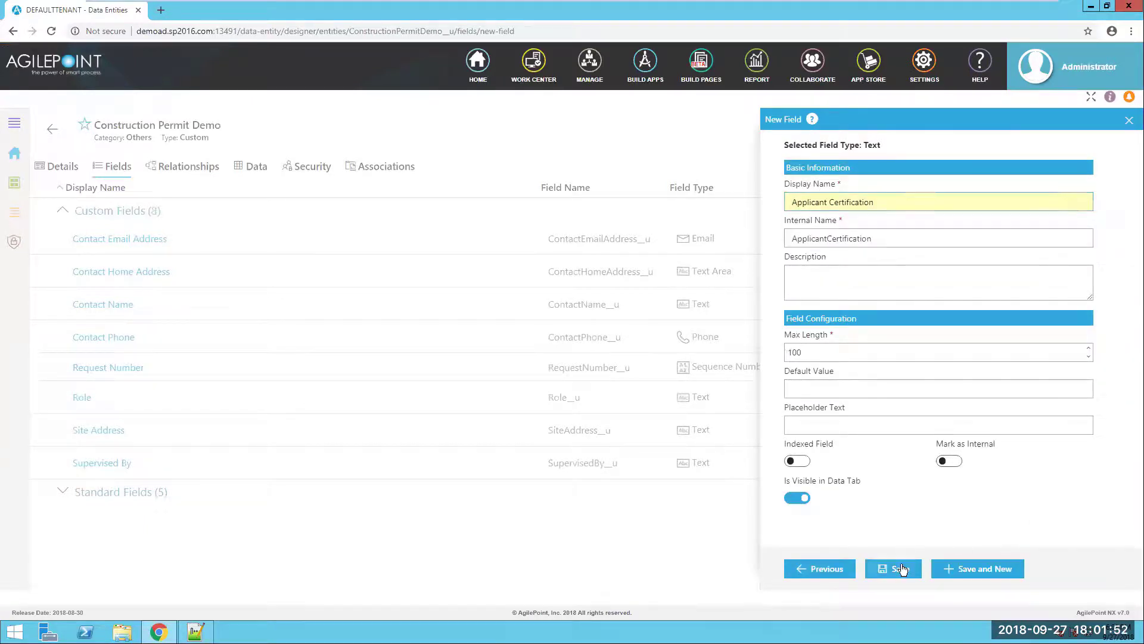
left_click(916, 568)
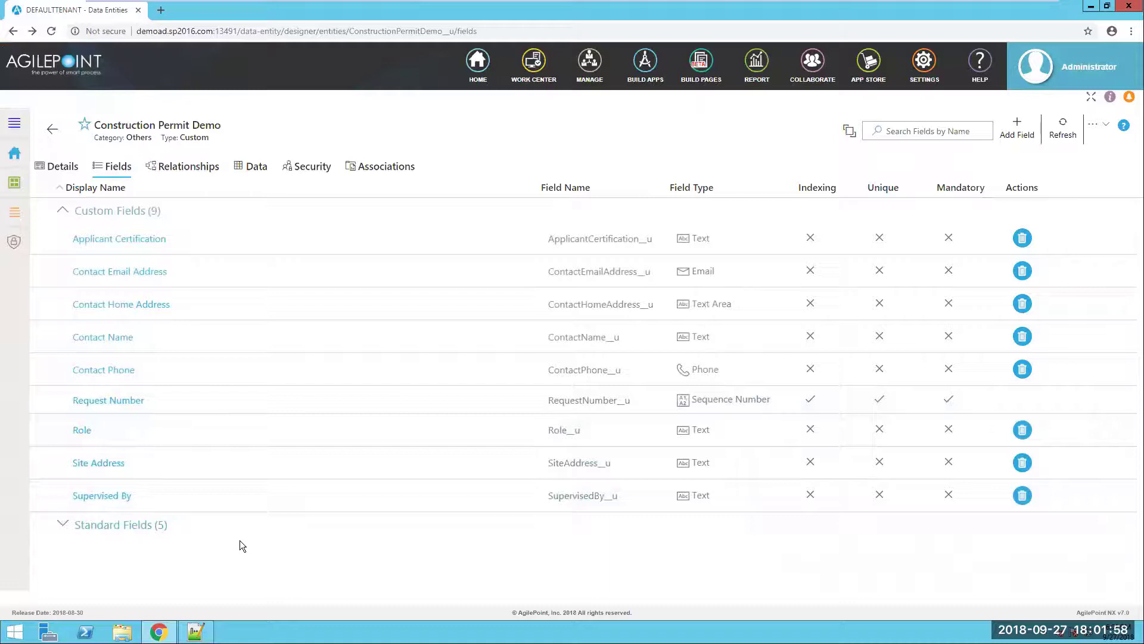
- Start a new Form-Based Application from Build Apps
left_click(644, 64)
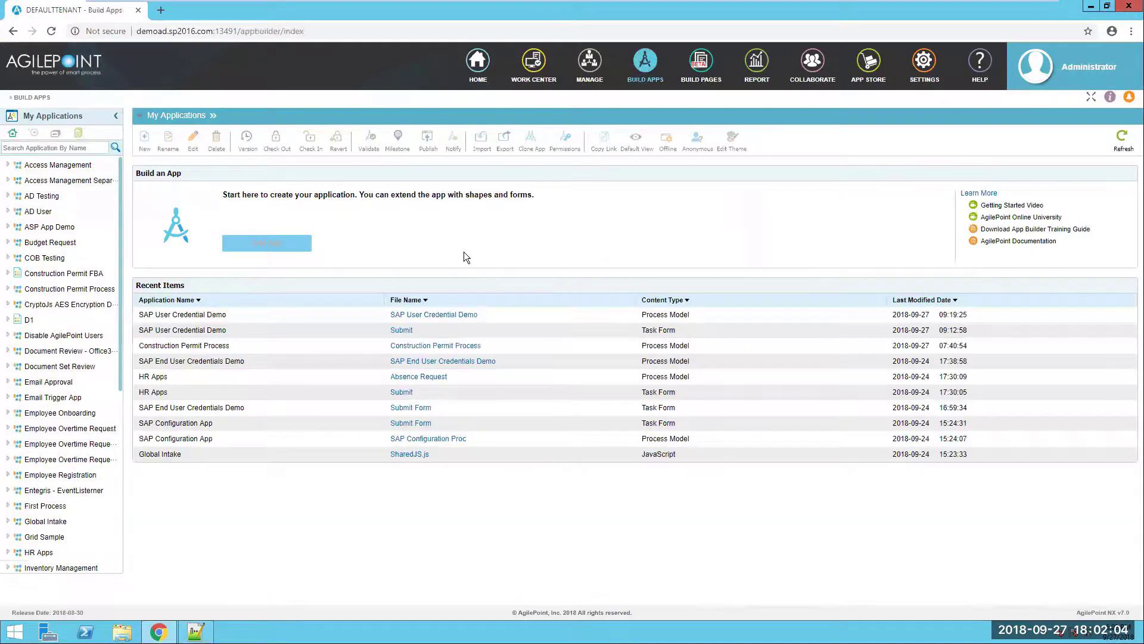
left_click(266, 249)
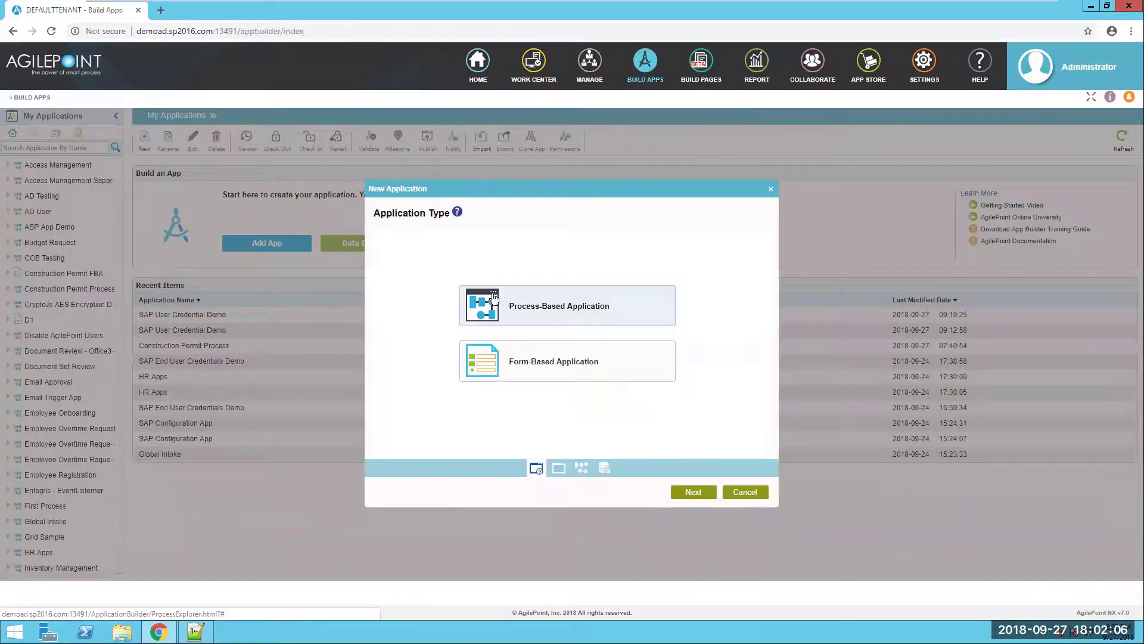
left_click(557, 365)
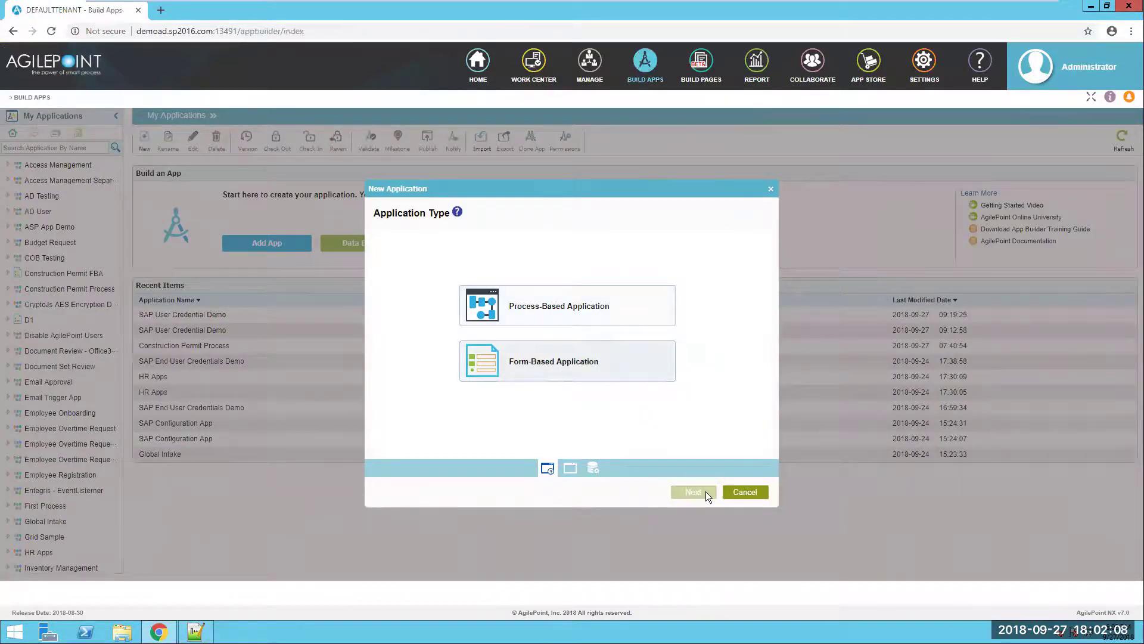
left_click(705, 491)
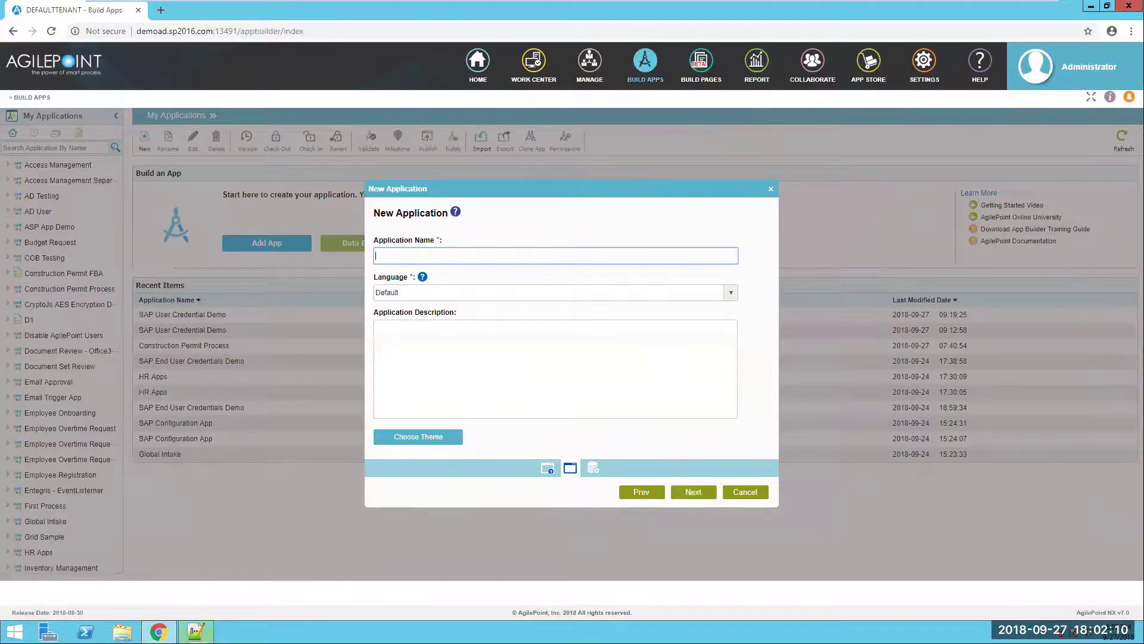
- Name the application 'Construction Permit Demo' and choose Data Entity as its data source
key("alt+Tab")
left_click_drag(211, 310, 28, 311)
key("ctrl+c")
key("alt+Tab")
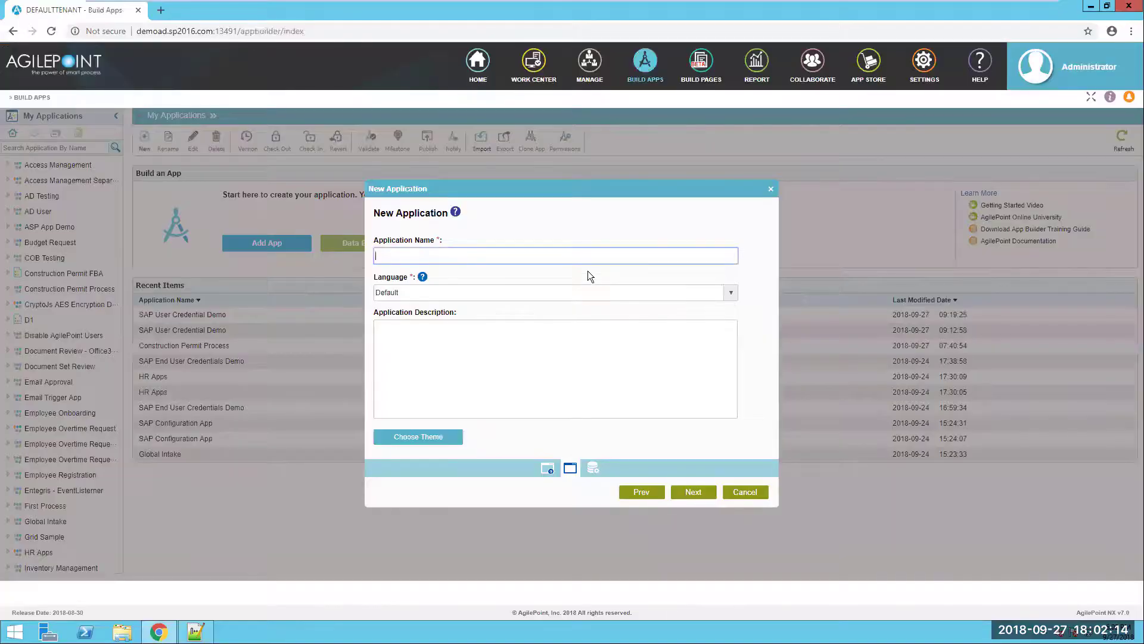
key("ctrl+v")
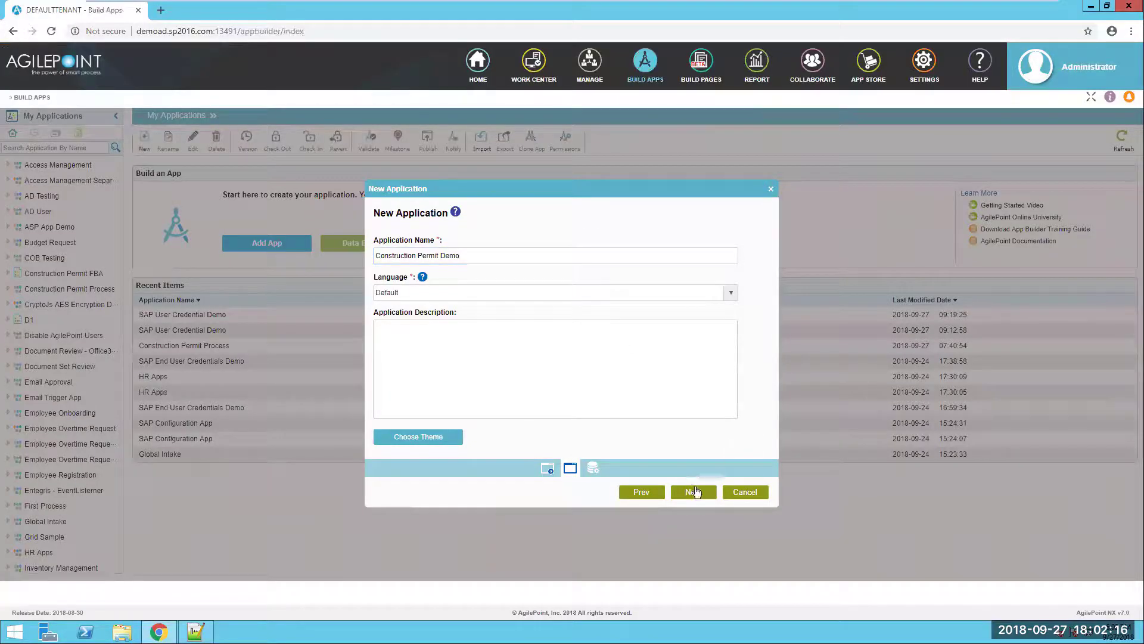
left_click(688, 491)
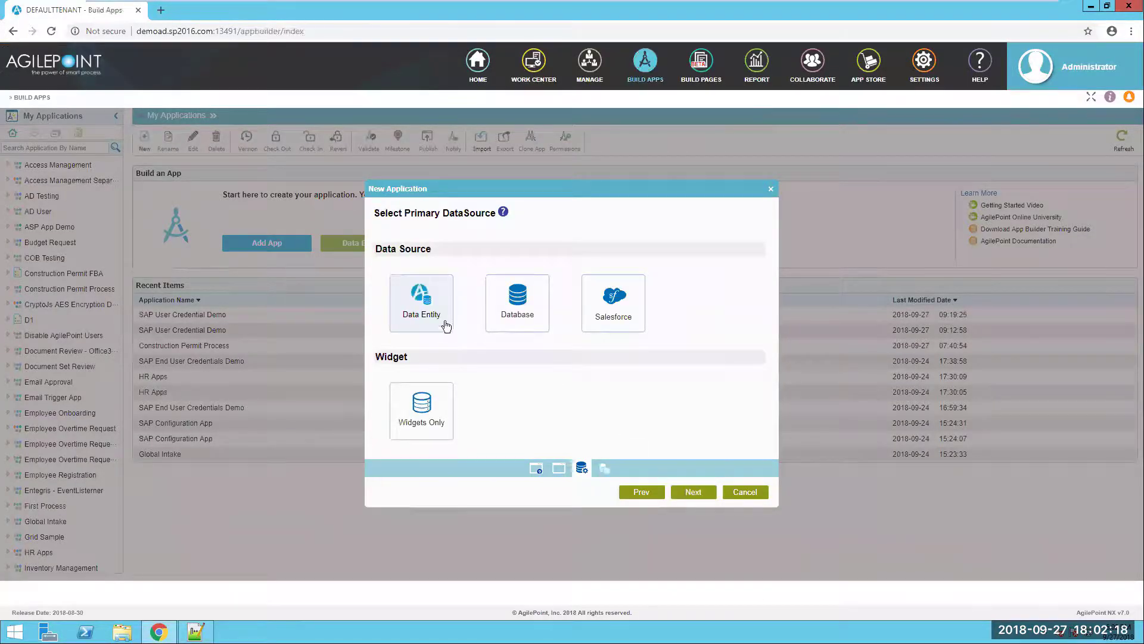
left_click(695, 491)
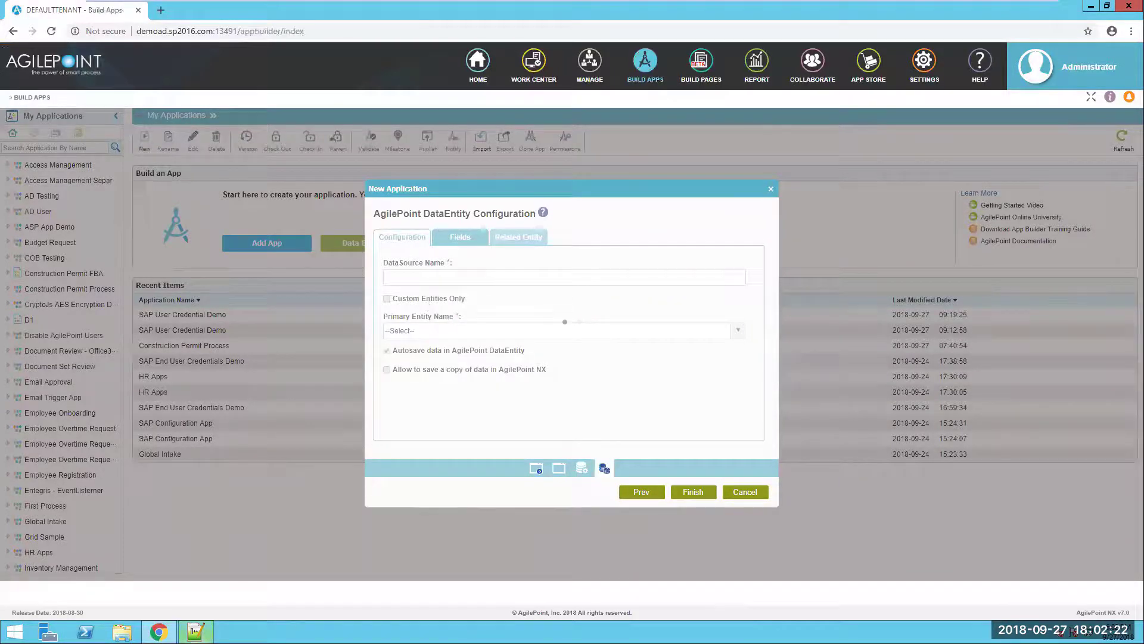
- Name the data source ConstructionPermitProcessDS and limit the list to custom entities only
key("alt+Tab")
double_click(194, 351)
key("ctrl+c")
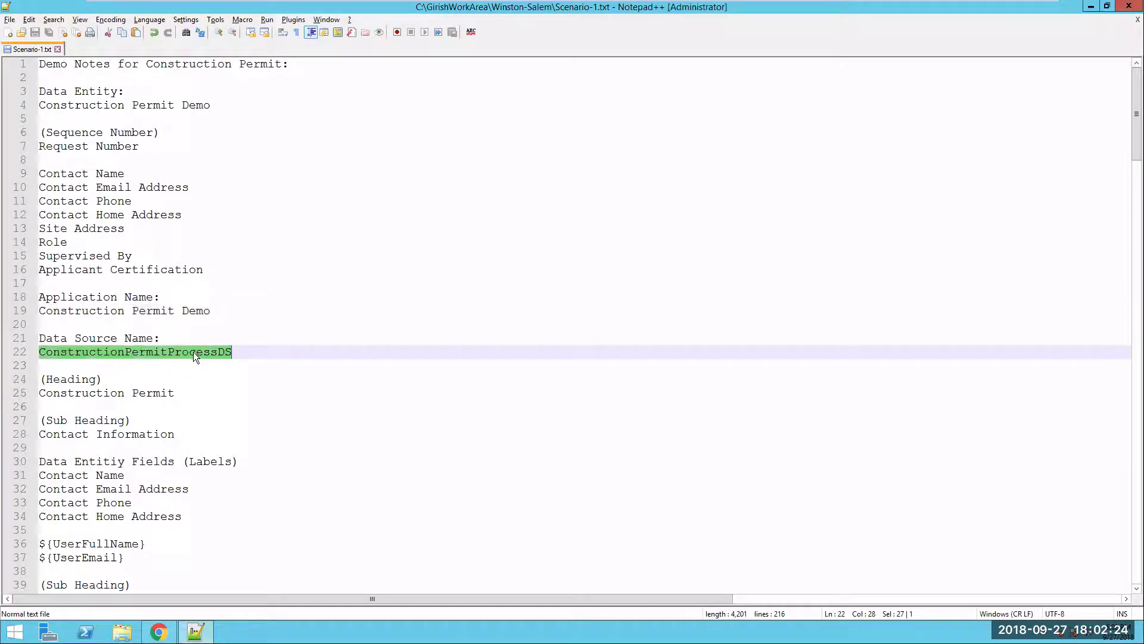
key("alt+Tab")
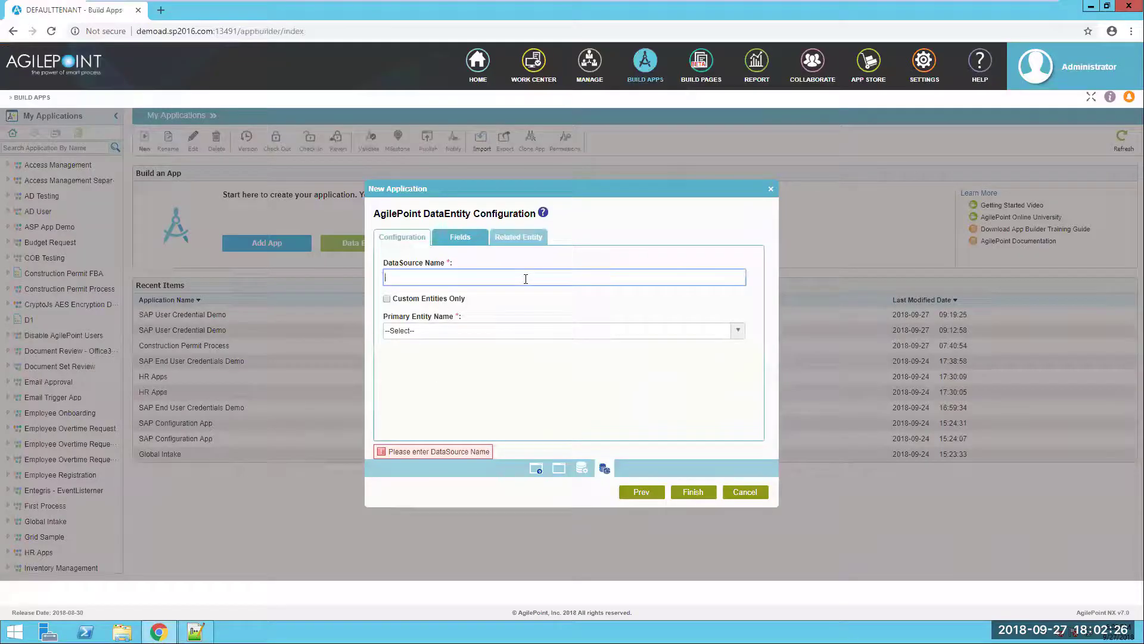
key("ctrl+v")
left_click(619, 378)
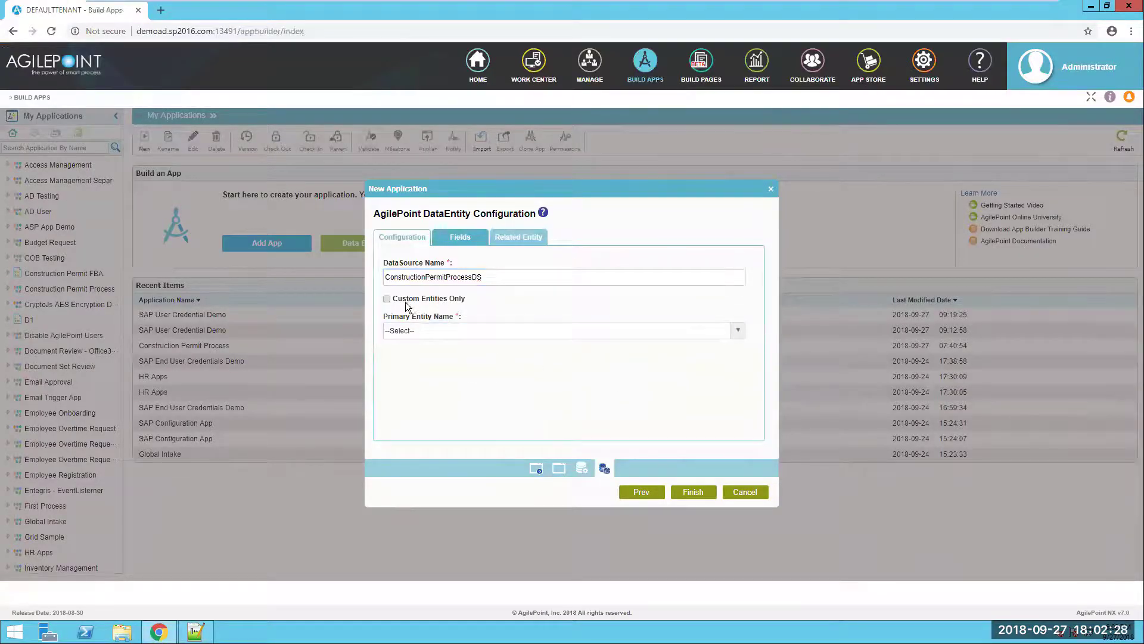
- Select Construction Permit Demo as the primary entity and finish creating the app
left_click(447, 334)
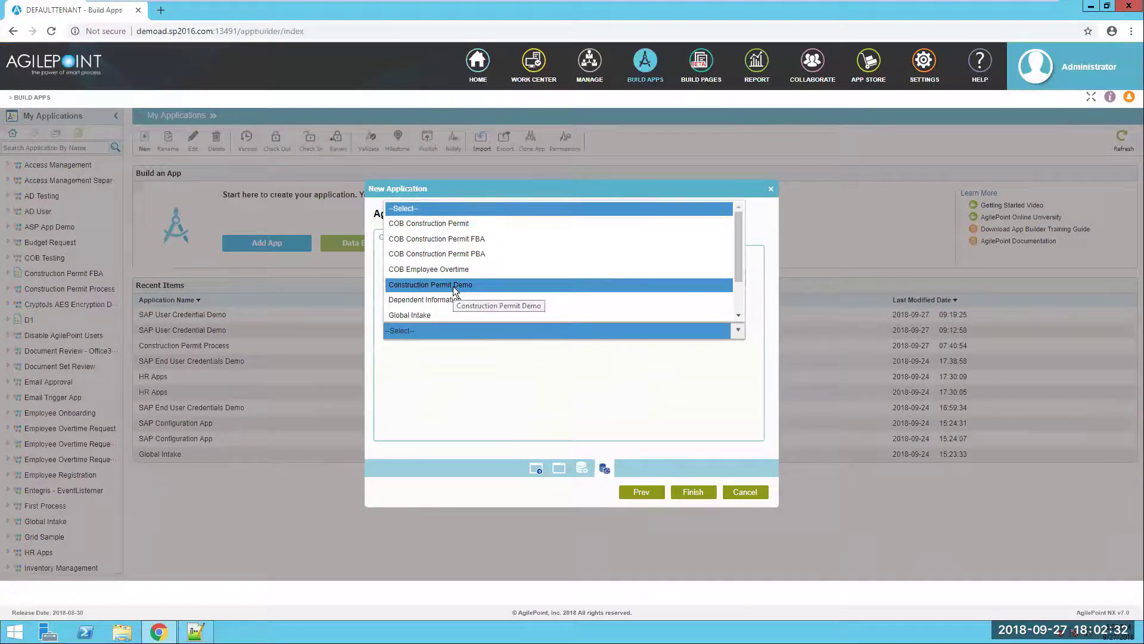
left_click(453, 285)
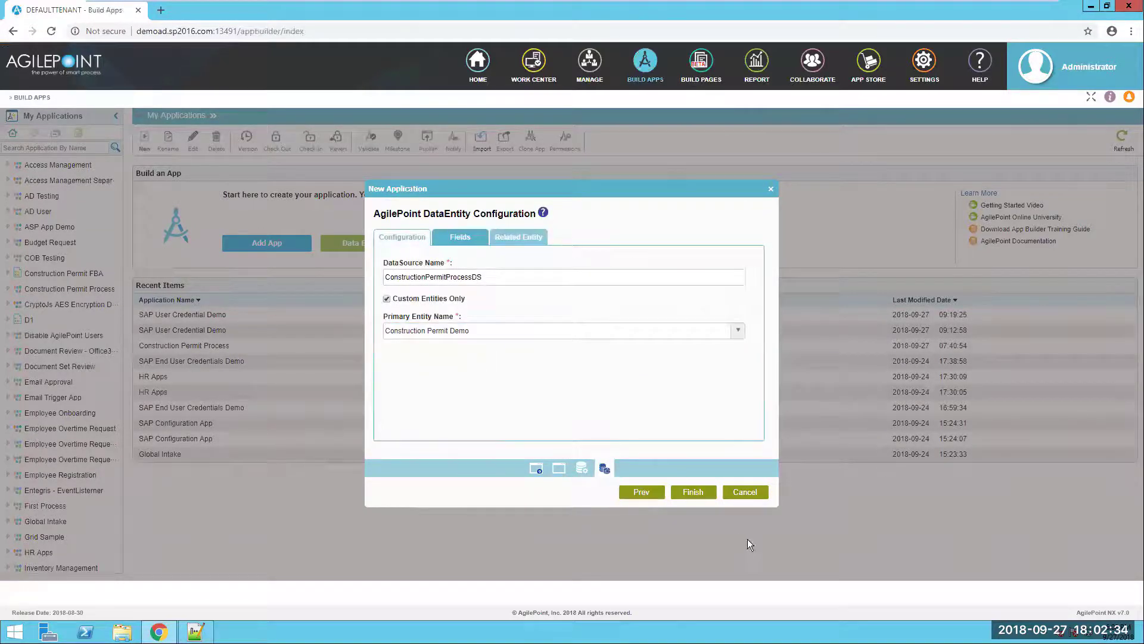
left_click(702, 494)
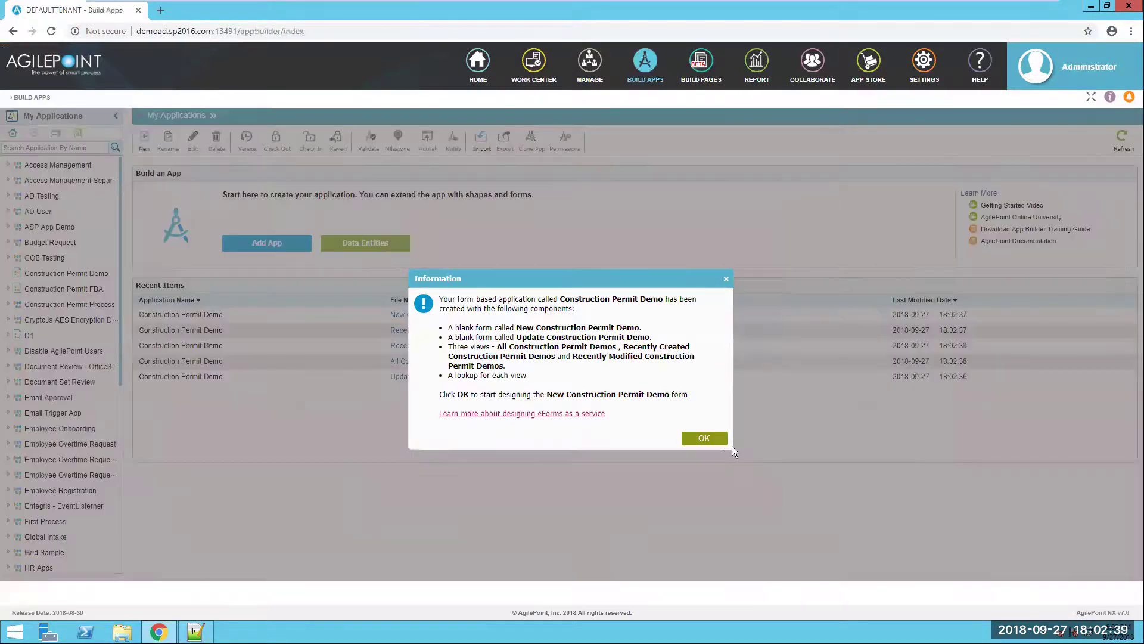
left_click(715, 440)
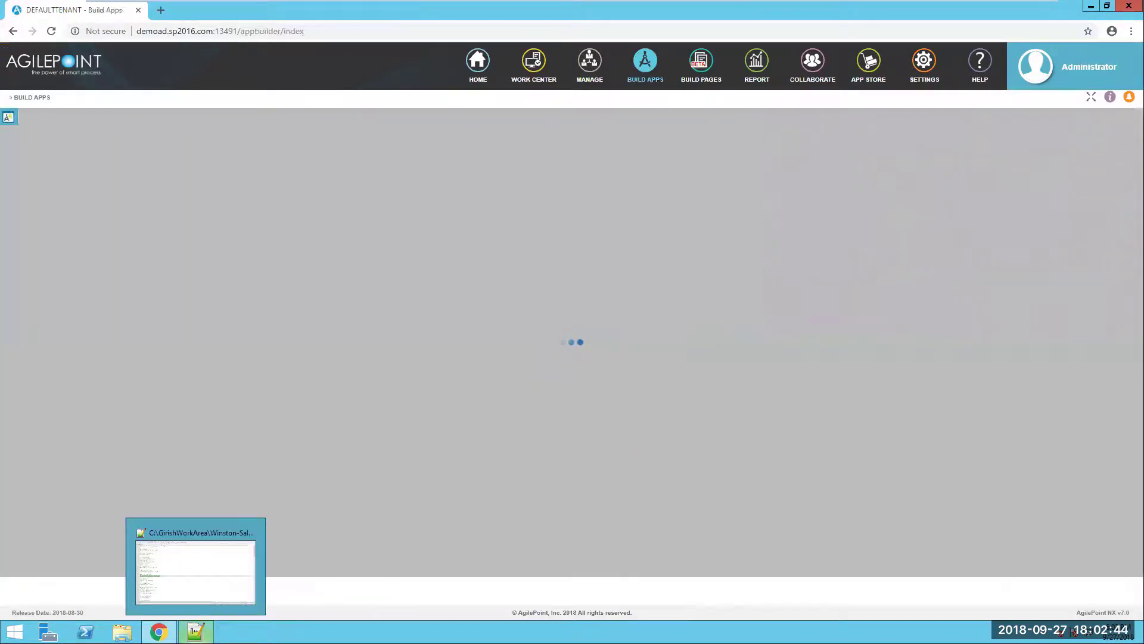
- Set the form title to 'Construction Permit'
left_click(196, 631)
scroll(200, 389, "down", 1)
left_click_drag(176, 352, 42, 352)
key("alt+Tab")
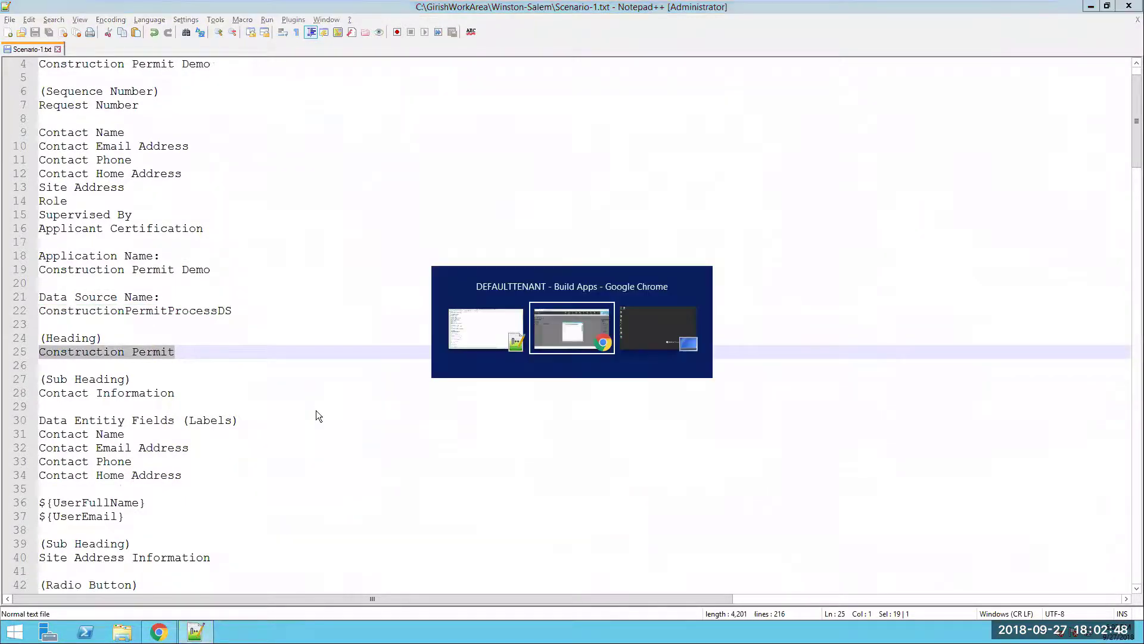
left_click(588, 279)
type("Construction Permit")
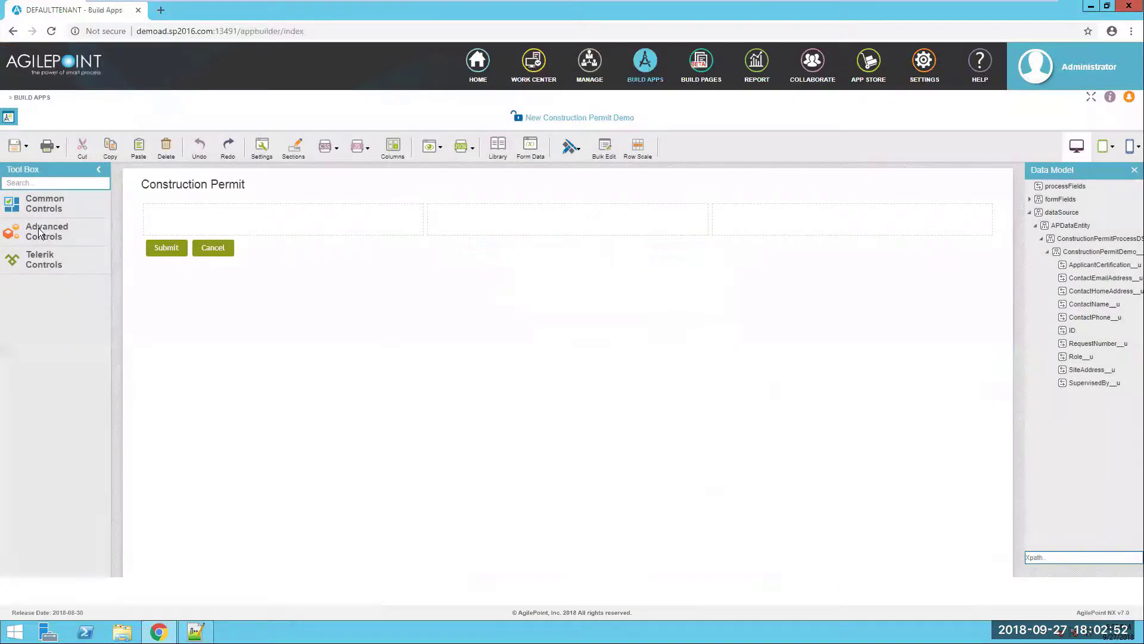
- Place a Heading control in the first form cell, labelled 'Contact Information'
left_click(54, 202)
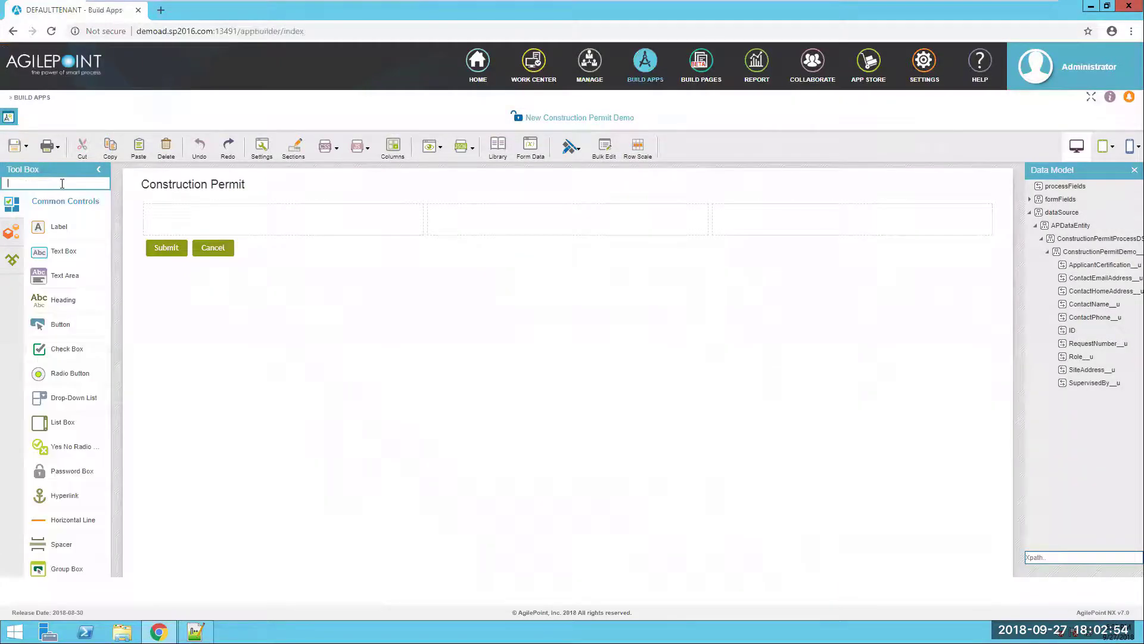
left_click(62, 184)
type("head")
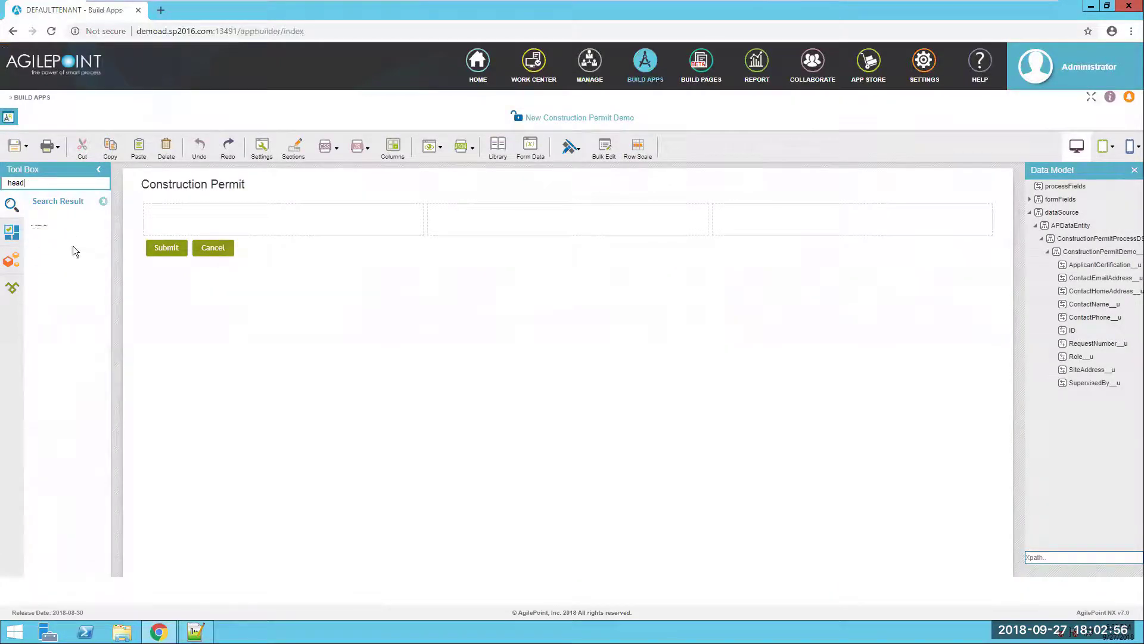
left_click_drag(61, 236, 226, 224)
key("alt+Tab")
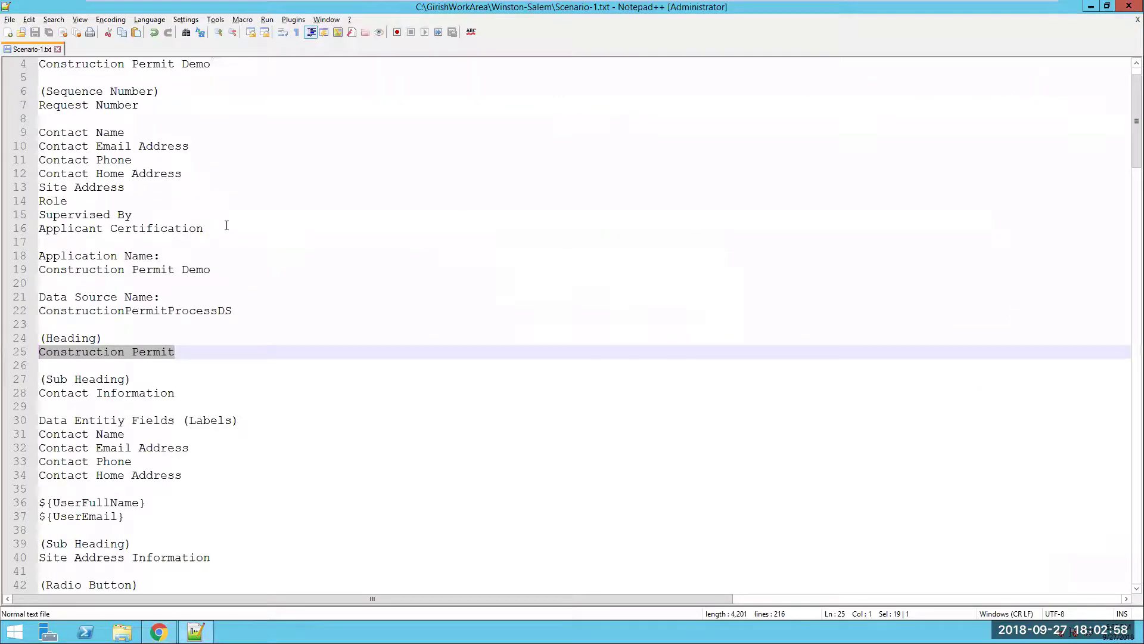
left_click_drag(180, 396, 25, 389)
key("ctrl+c")
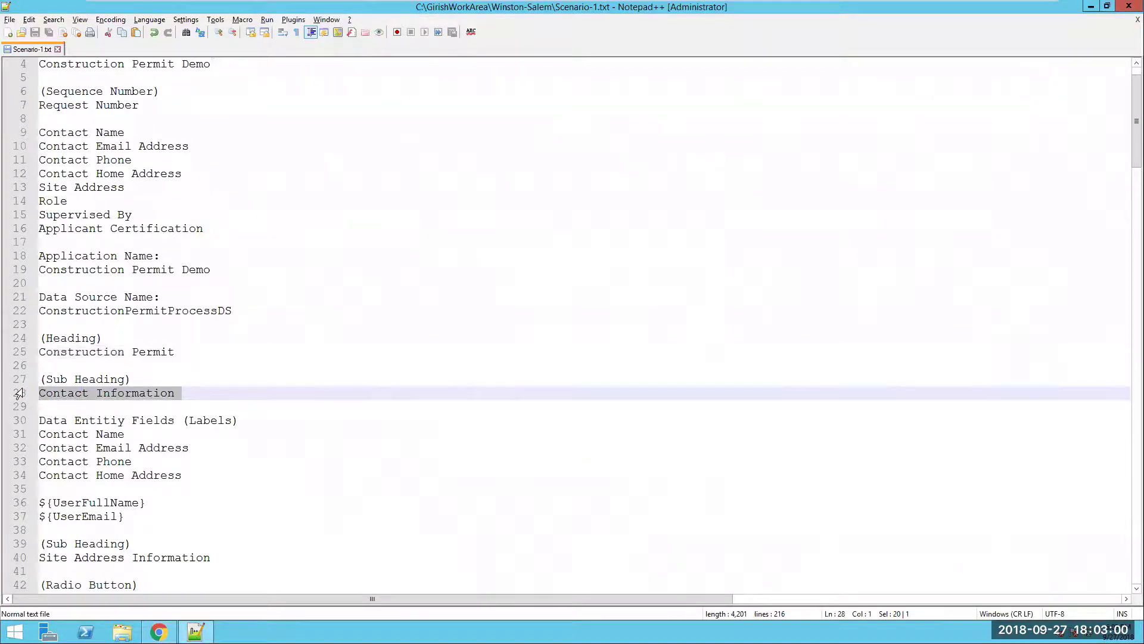
key("alt+Tab")
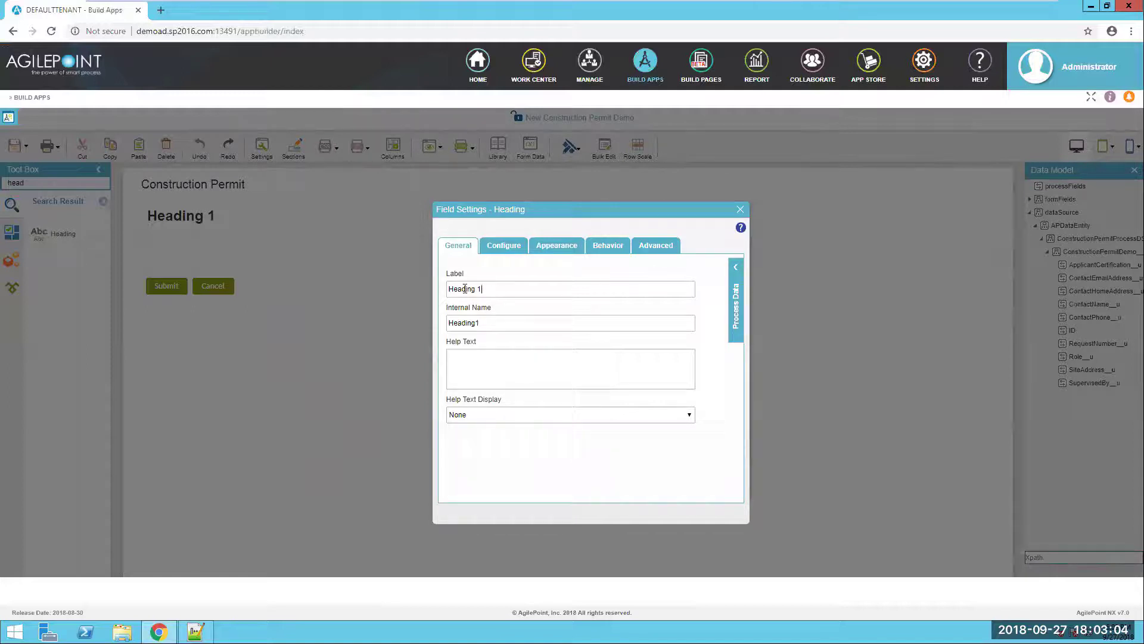
key("ctrl+a")
key("ctrl+v")
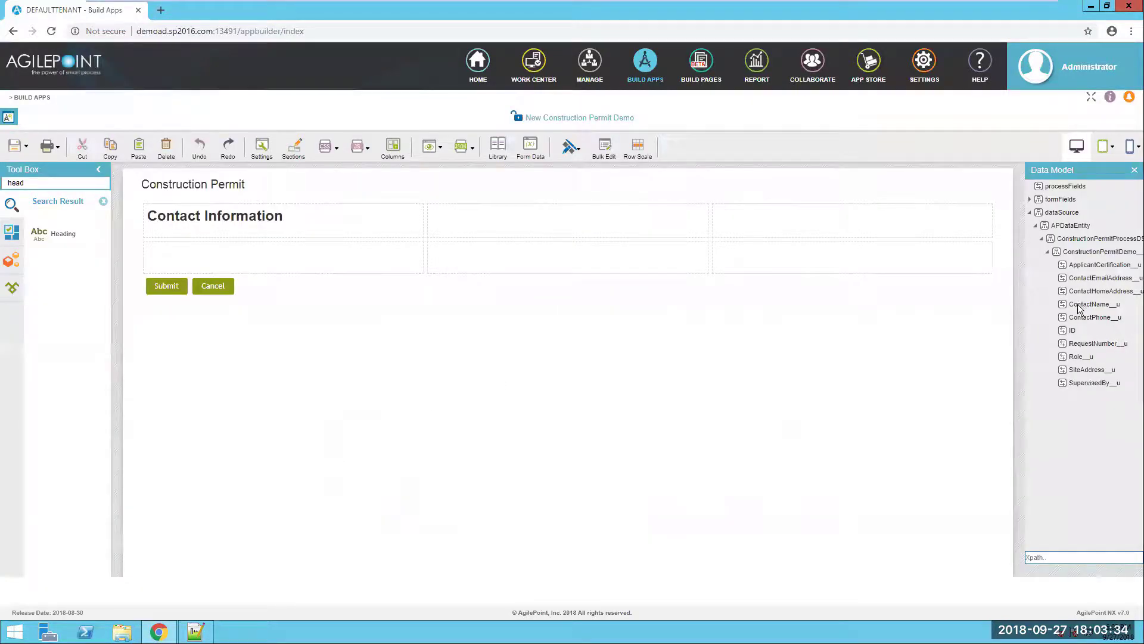
- Place the ContactName__u field under the heading with default value ${UserFullName}
left_click_drag(1080, 309, 265, 264)
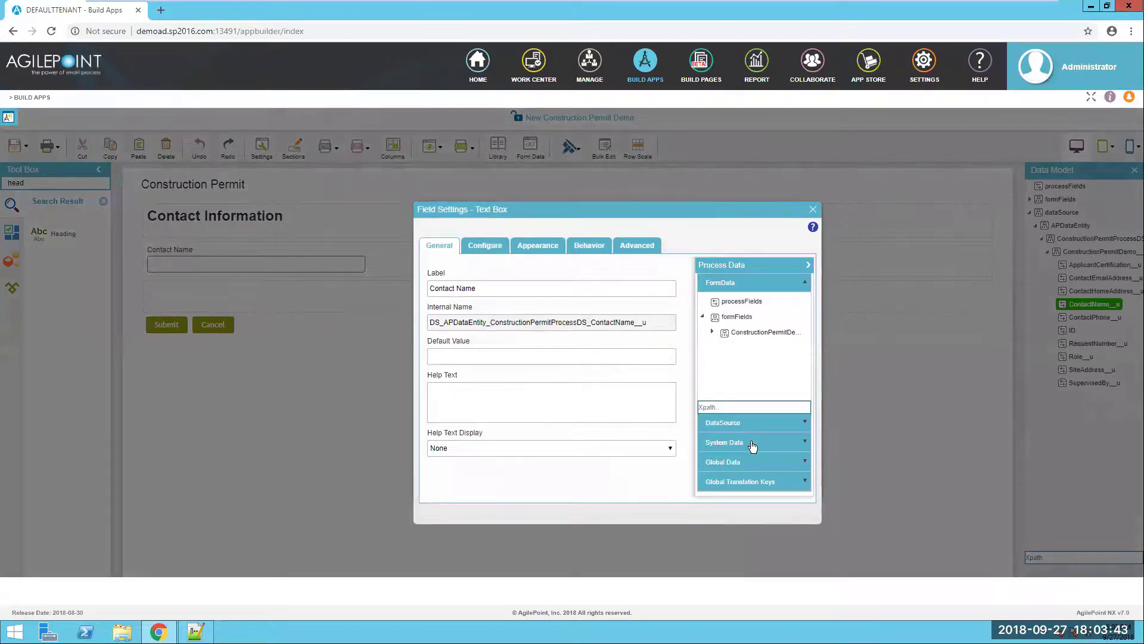
left_click(756, 444)
scroll(780, 421, "down", 1)
scroll(781, 416, "down", 8)
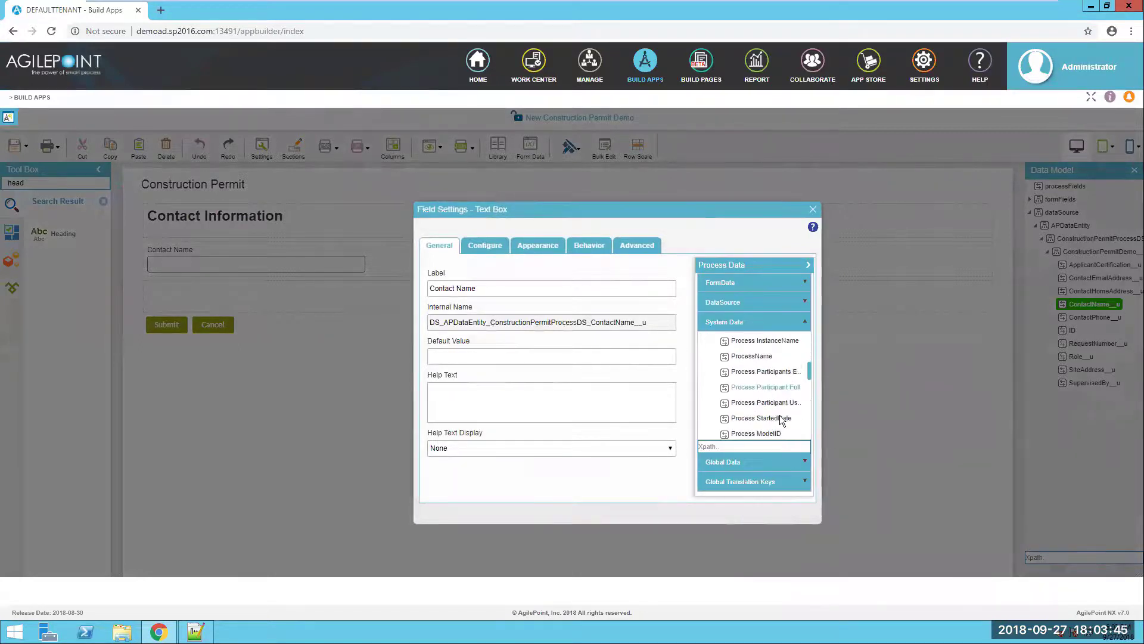
scroll(781, 421, "down", 5)
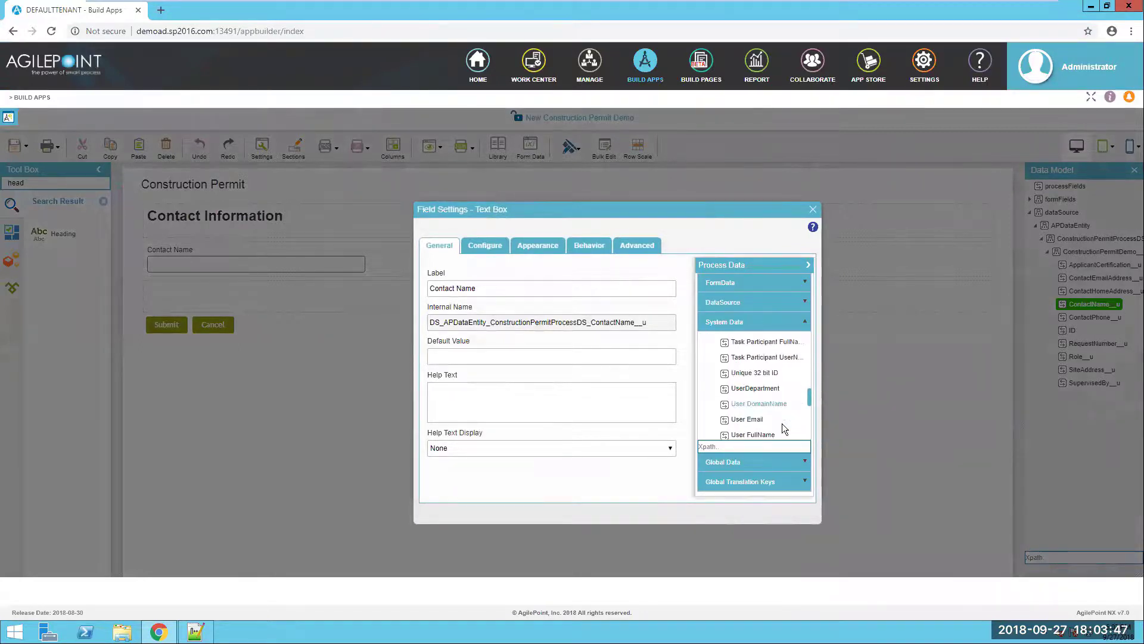
scroll(782, 423, "up", 1)
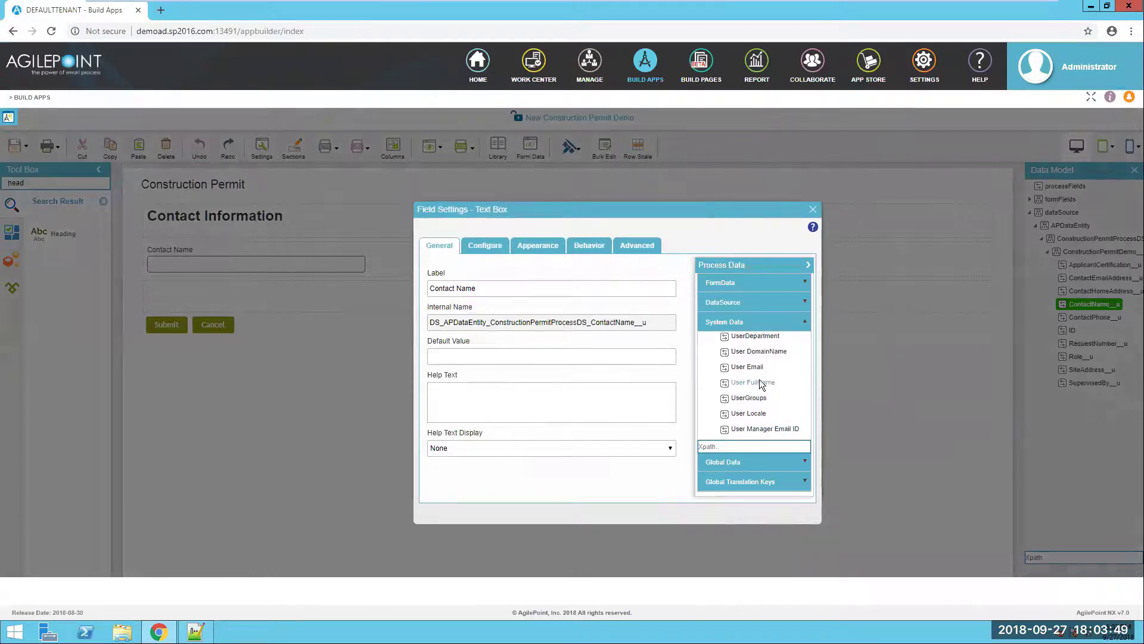
left_click_drag(752, 382, 511, 359)
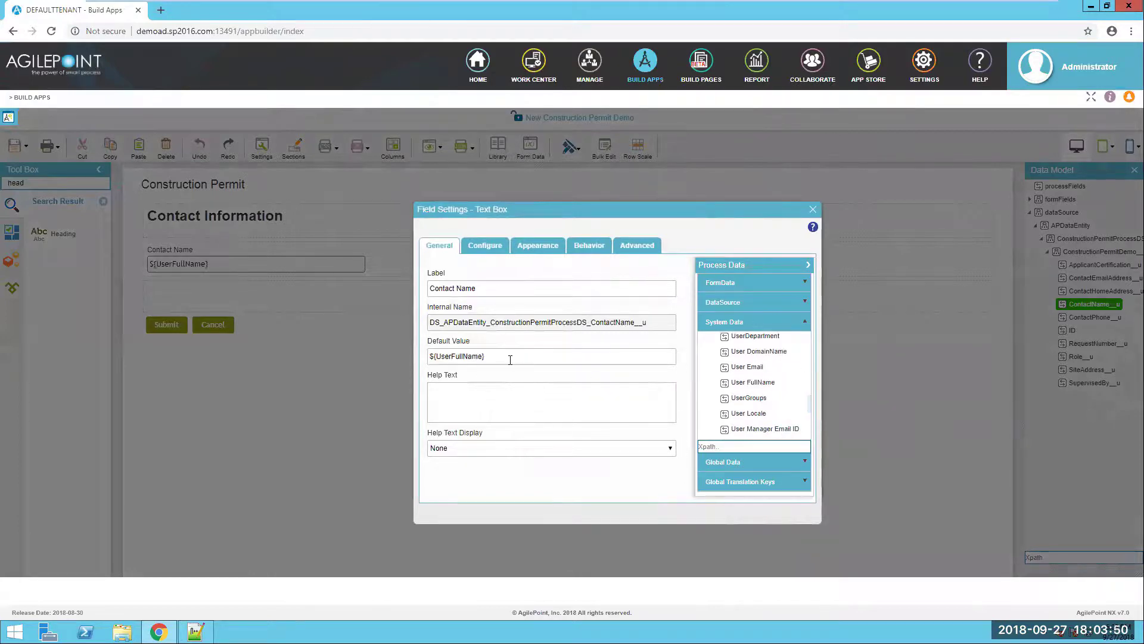
left_click(812, 209)
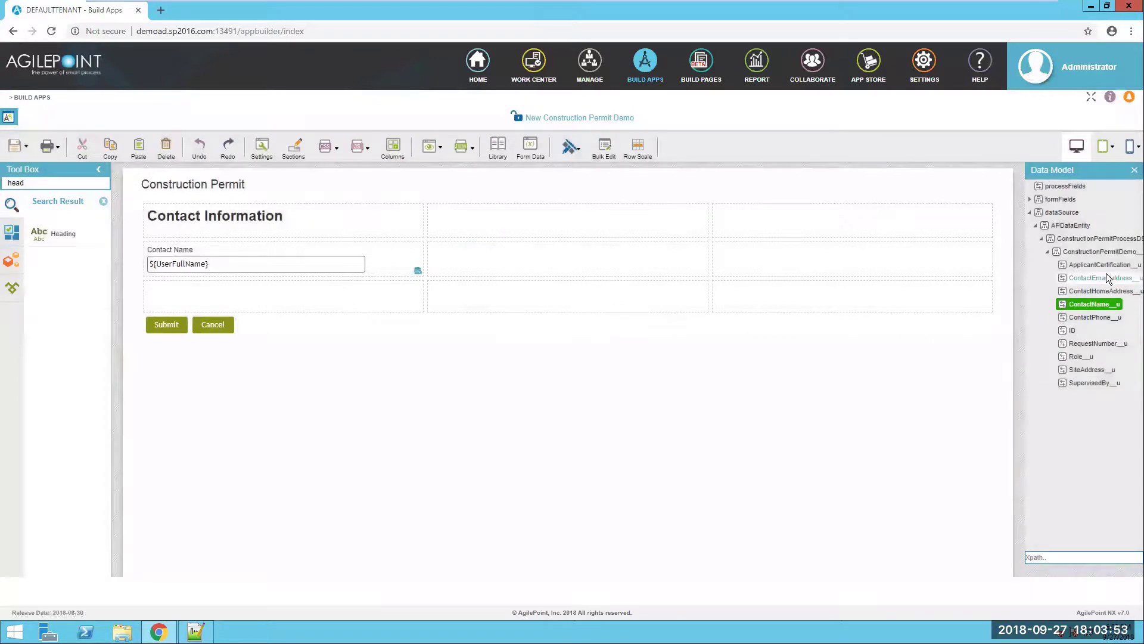
- Add Contact Email Address in the middle cell, defaulting to ${UserEmail}
left_click_drag(795, 303, 531, 269)
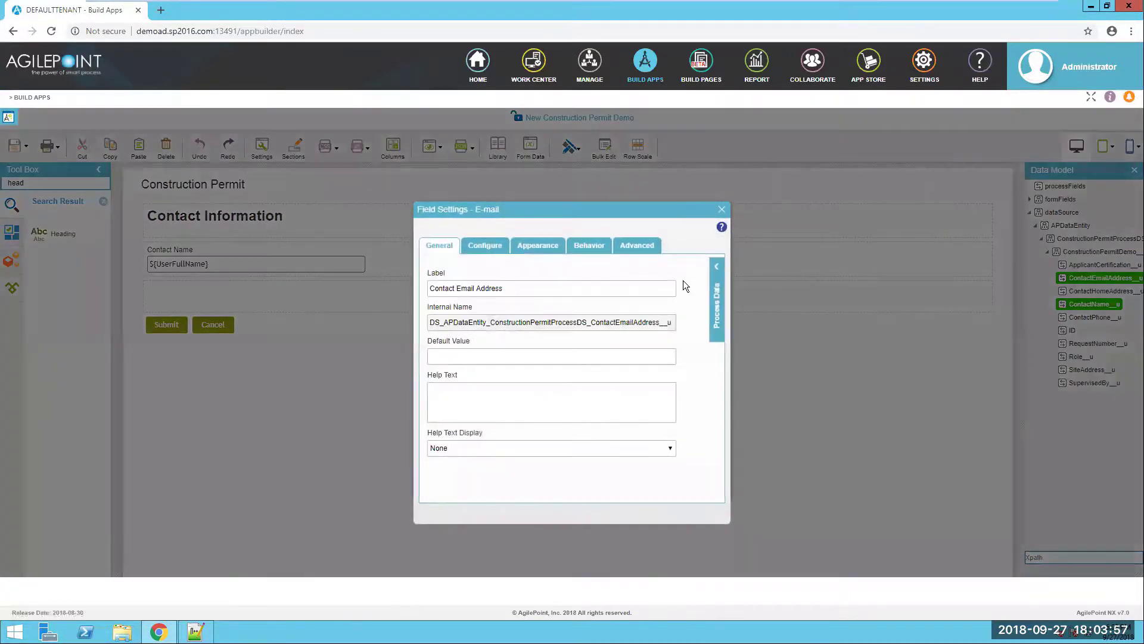
left_click(723, 271)
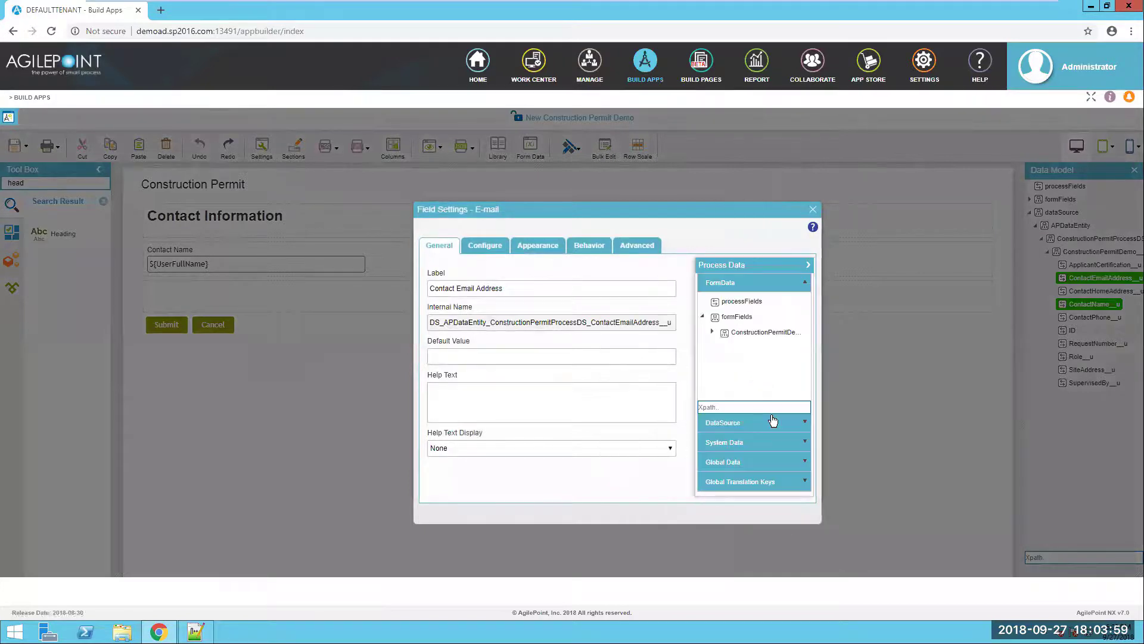
left_click(762, 441)
scroll(780, 416, "down", 10)
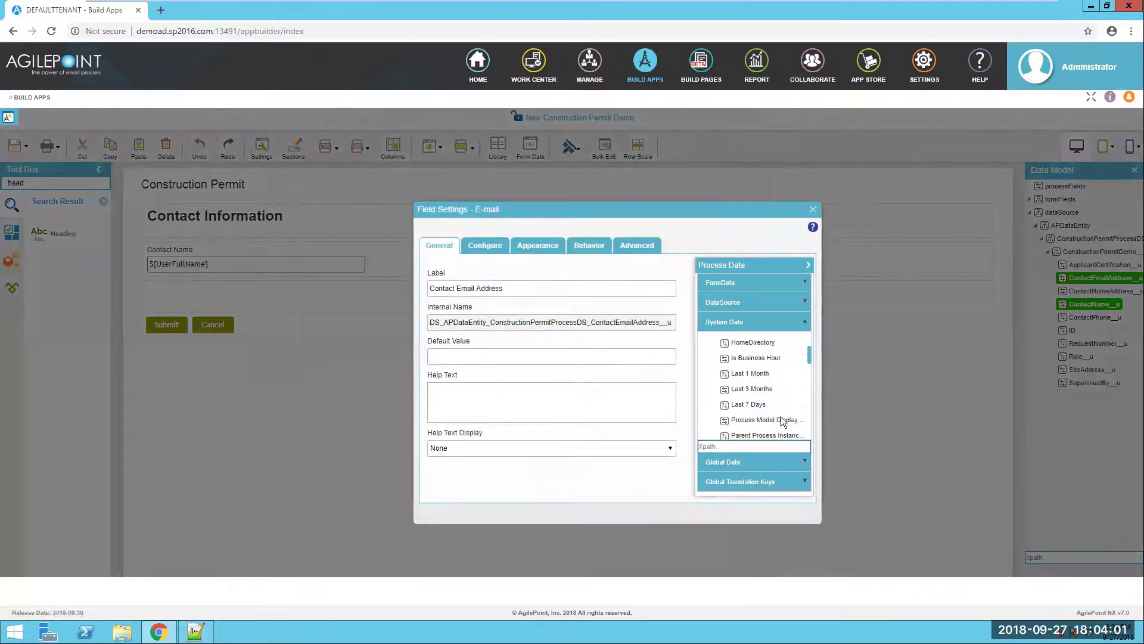
scroll(781, 416, "down", 5)
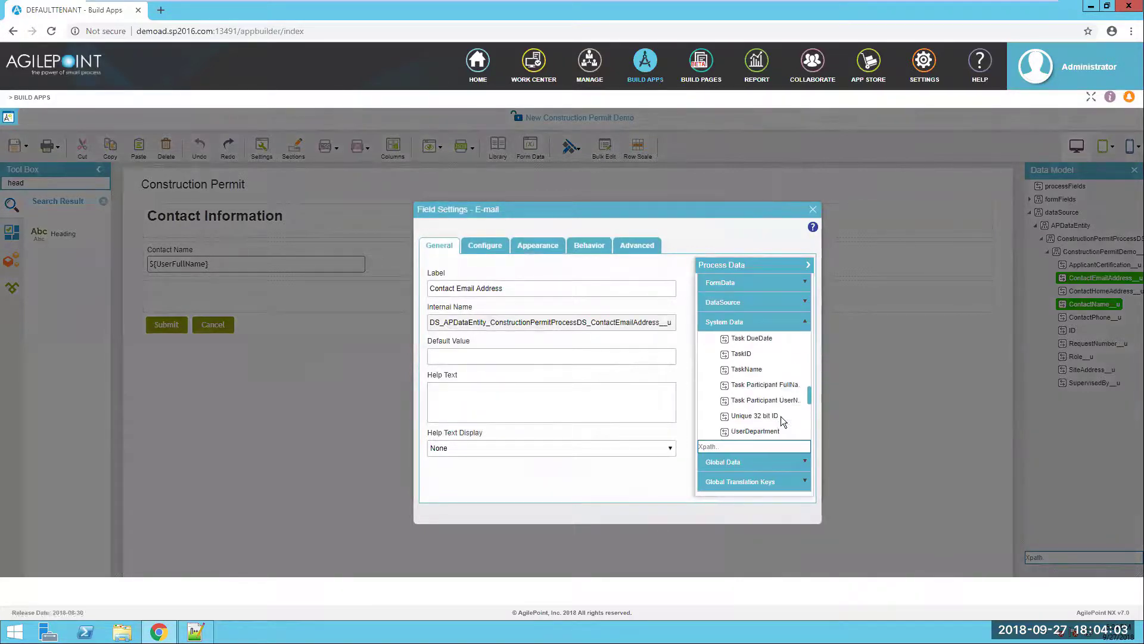
left_click_drag(760, 366, 555, 353)
left_click(814, 210)
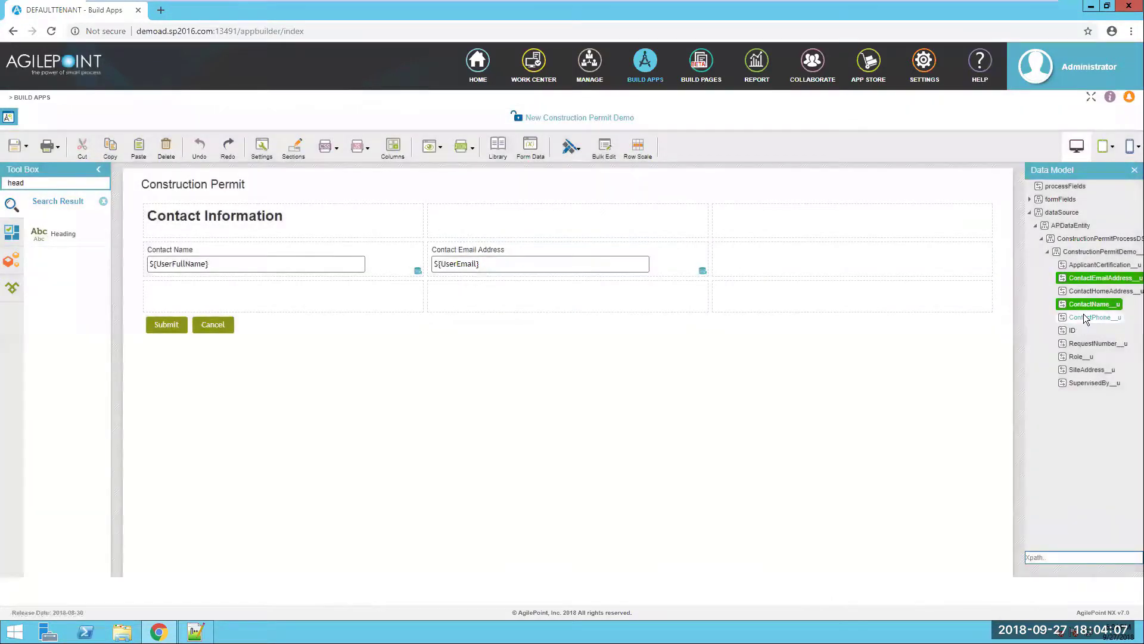
- Add Contact Phone with 'Dialed In The US' format, and a two-column-wide Contact Home Address
left_click_drag(1084, 316, 832, 271)
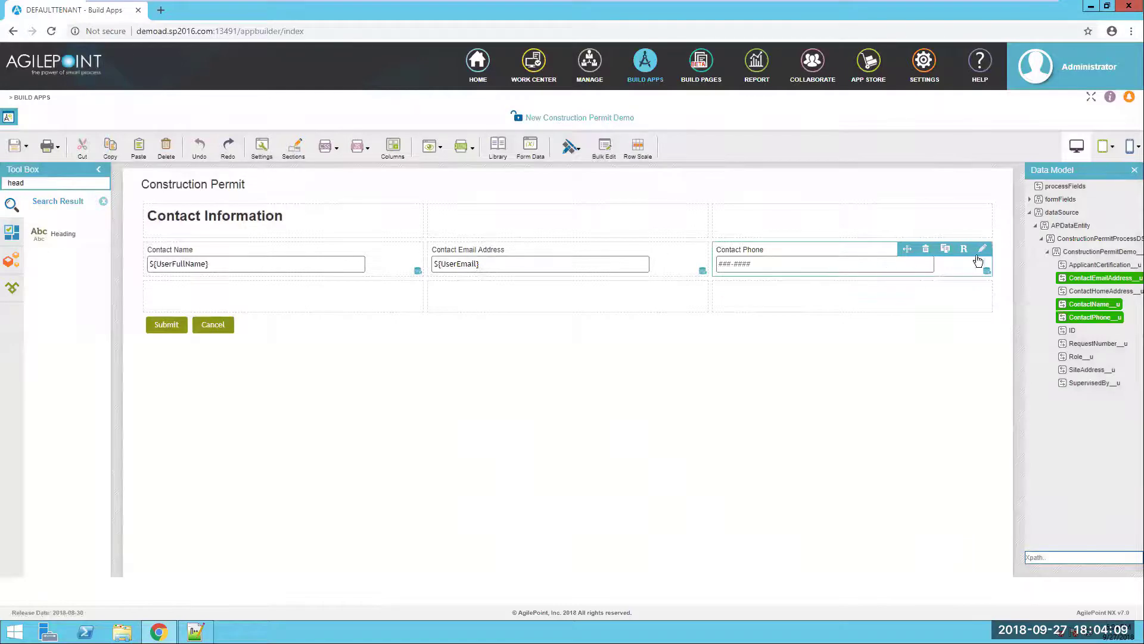
left_click(986, 273)
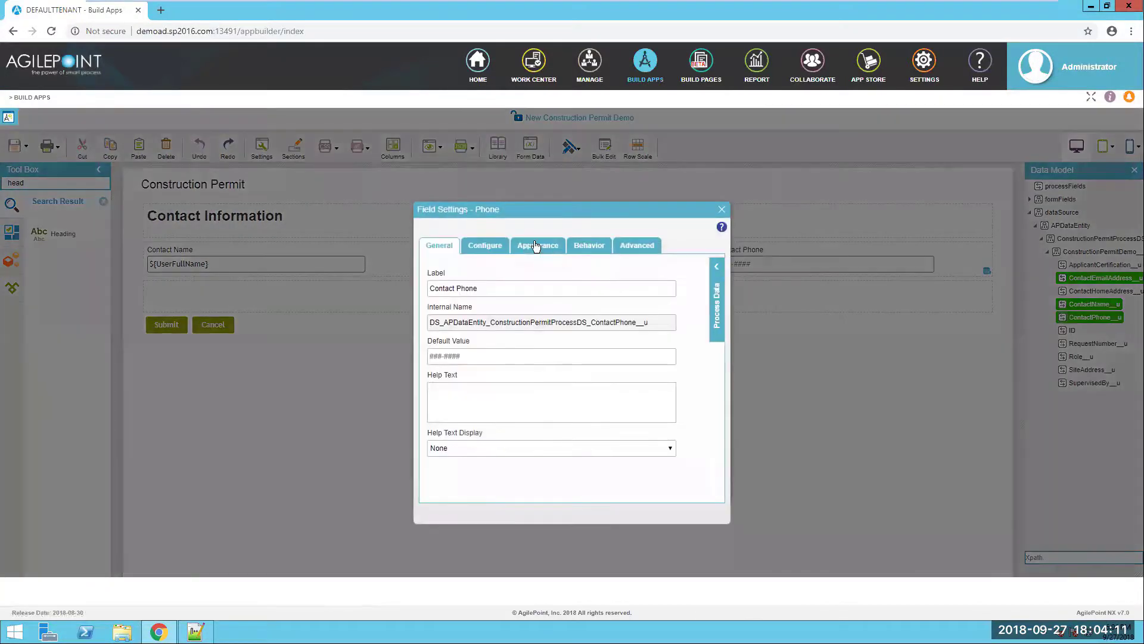
left_click(485, 245)
left_click(478, 366)
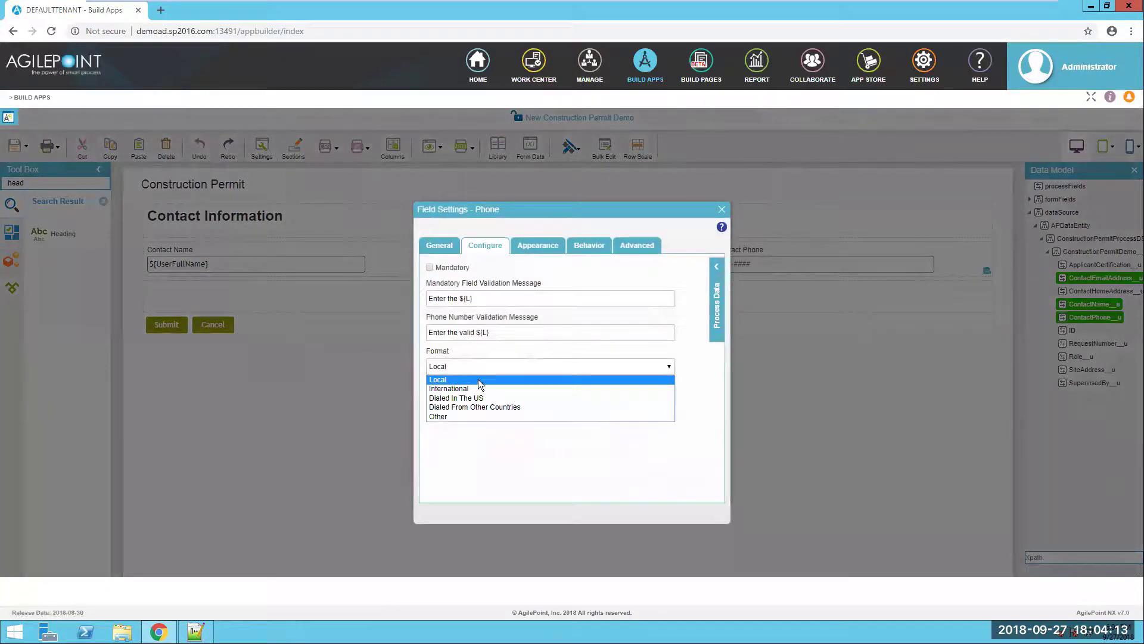
left_click(631, 395)
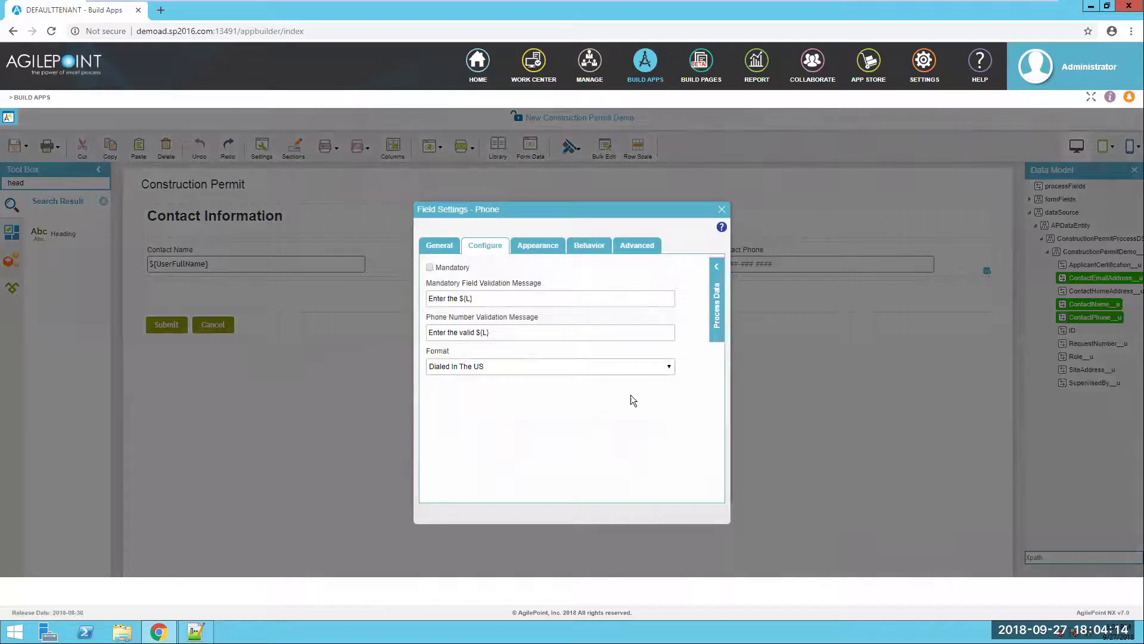
left_click(722, 209)
left_click_drag(632, 299, 350, 297)
left_click_drag(423, 316, 677, 316)
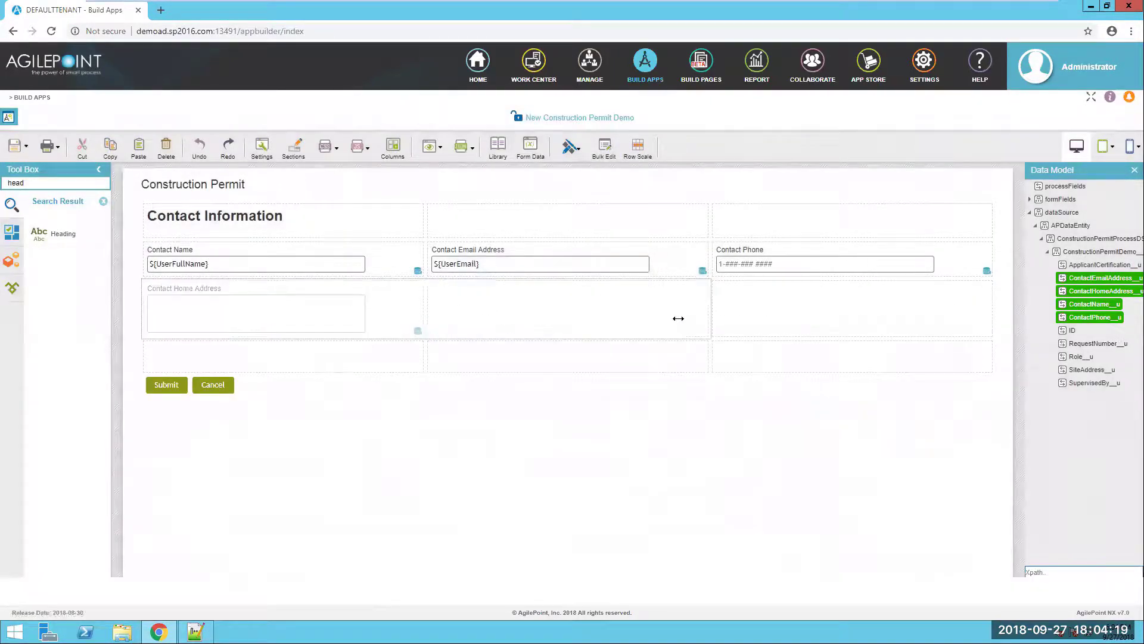
- Widen the home address text box to fill its cell
left_click(621, 290)
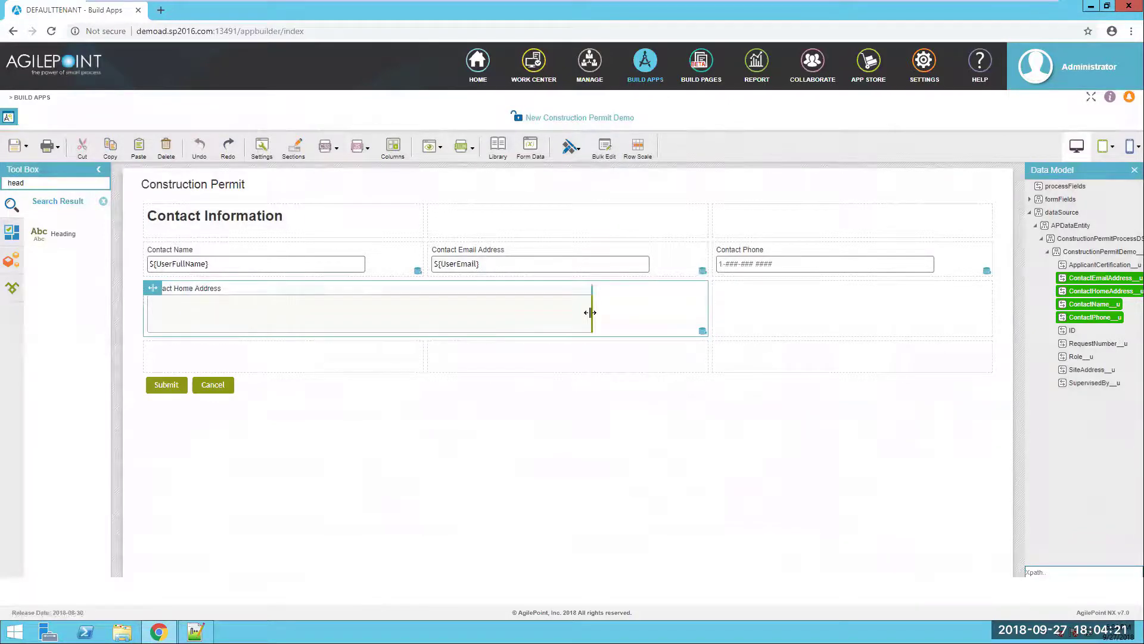
left_click_drag(590, 312, 650, 313)
left_click(153, 288)
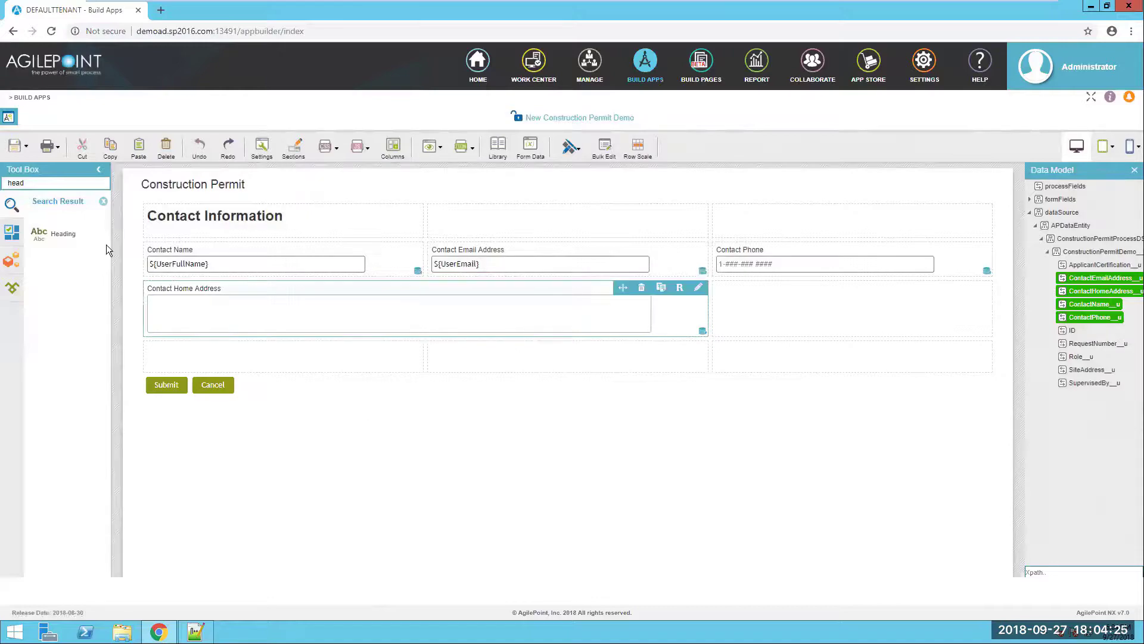
- Add a heading labelled 'Site Address Information' in the row below
left_click_drag(140, 307, 216, 359)
key("alt+Tab")
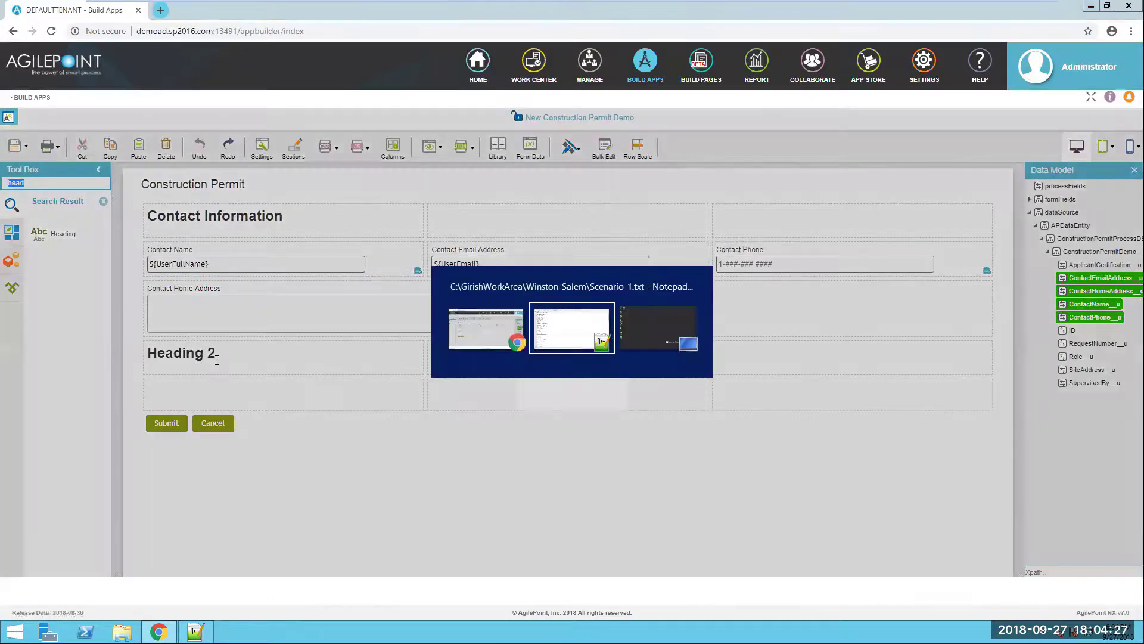
scroll(193, 438, "down", 4)
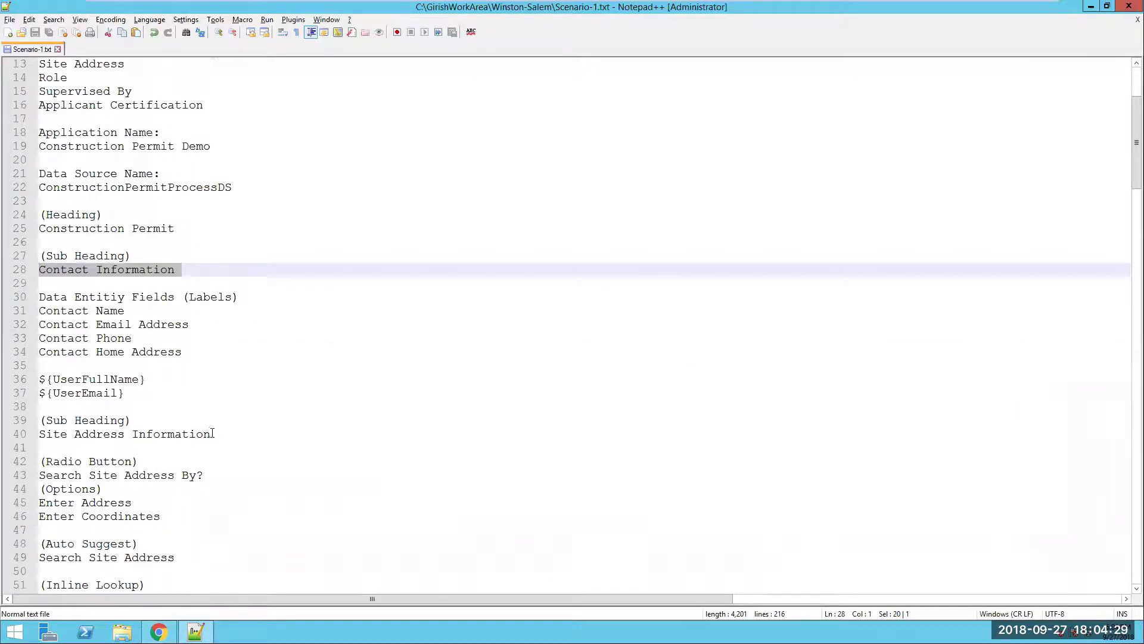
left_click_drag(212, 433, 29, 434)
key("ctrl+c")
key("alt+Tab")
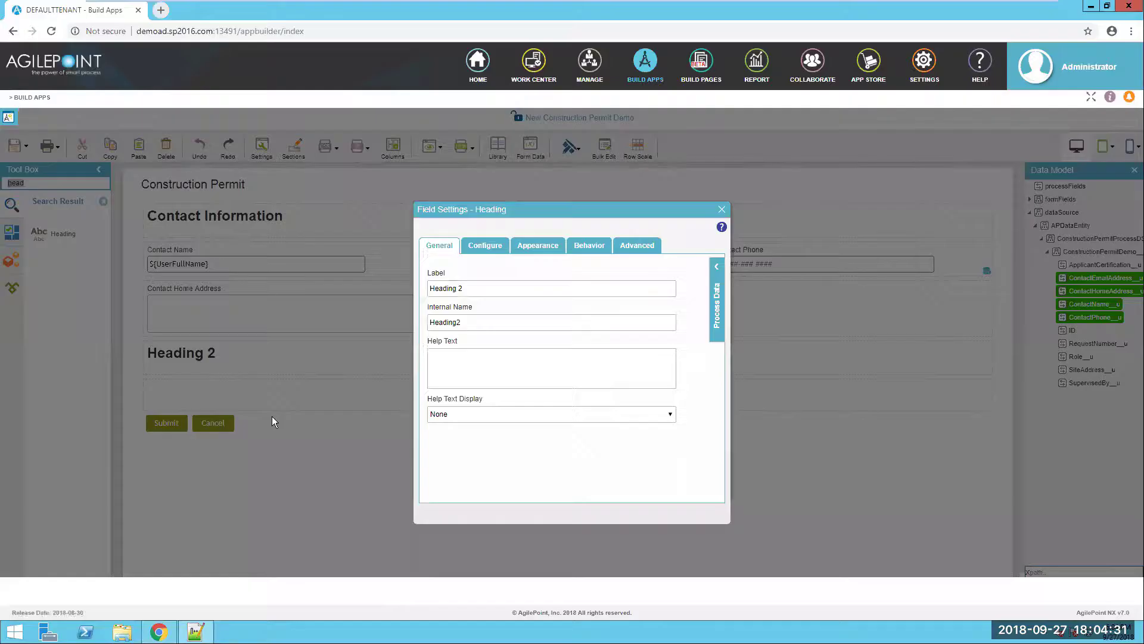
triple_click(466, 289)
key("ctrl+v")
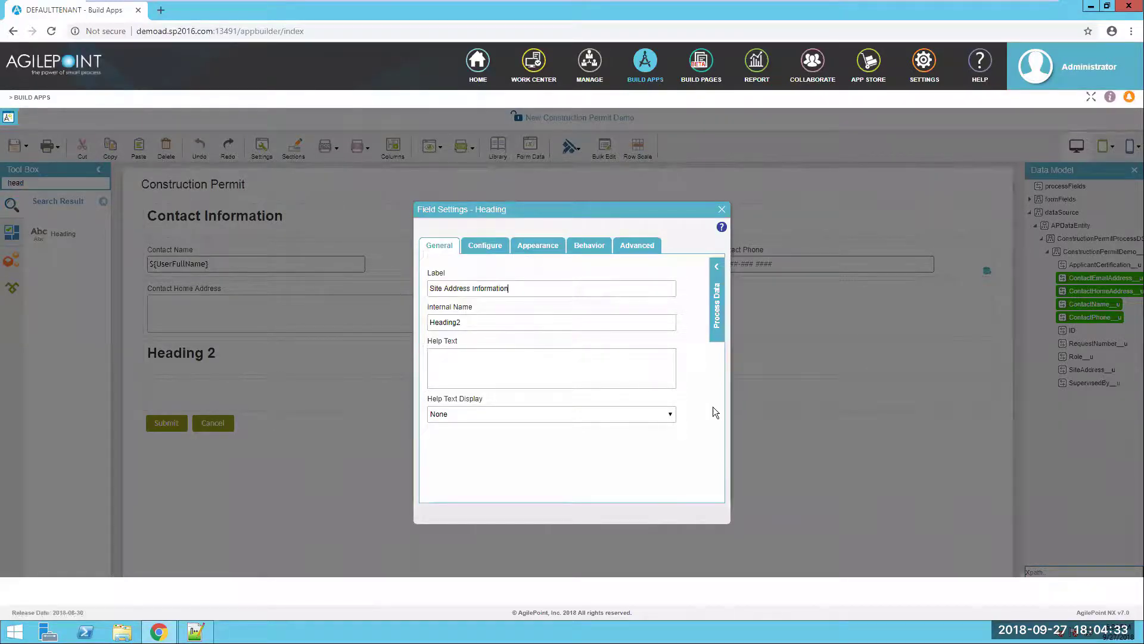
left_click(721, 209)
- Place a radio button labelled 'Search Site Address By?' in the empty Site Address row
left_click(104, 202)
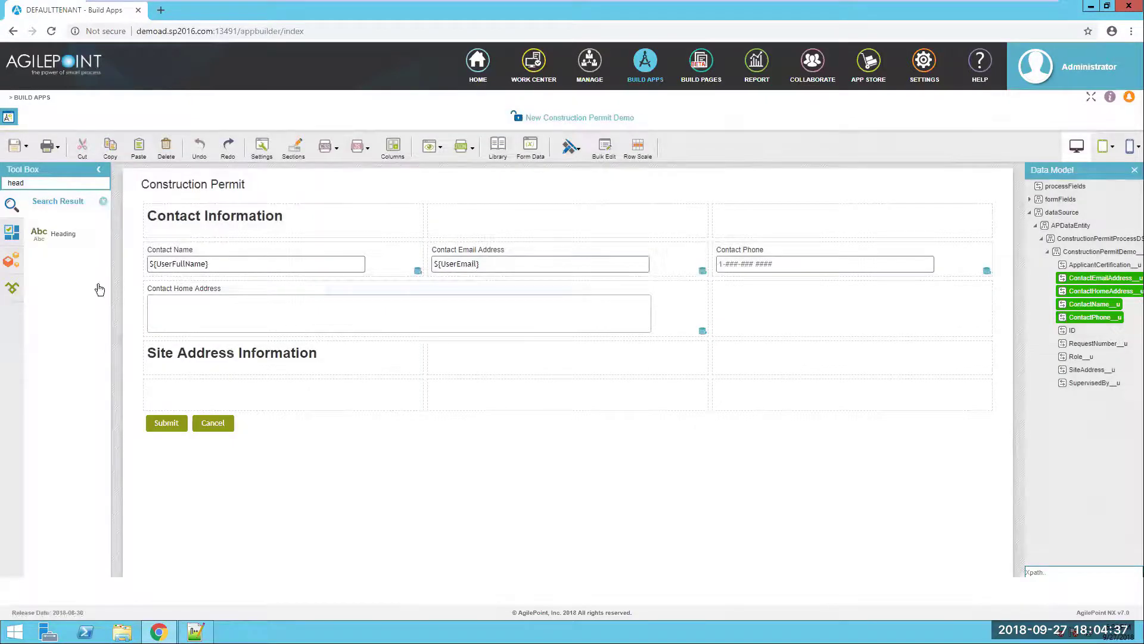
scroll(95, 334, "down", 2)
left_click_drag(70, 331, 226, 397)
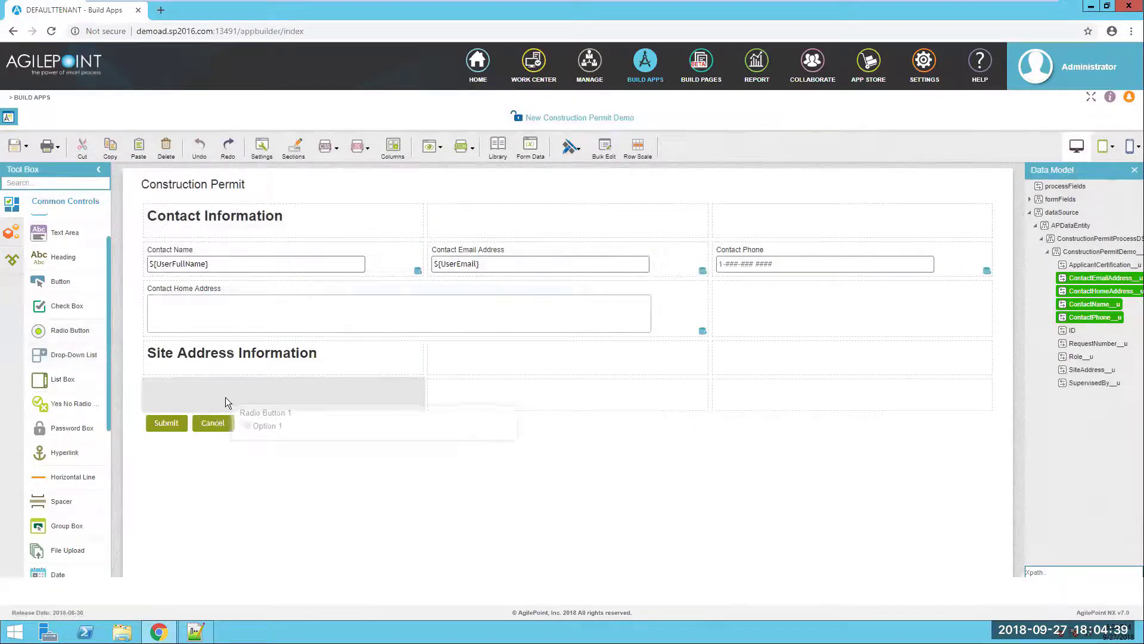
key("alt+Tab")
scroll(239, 427, "down", 2)
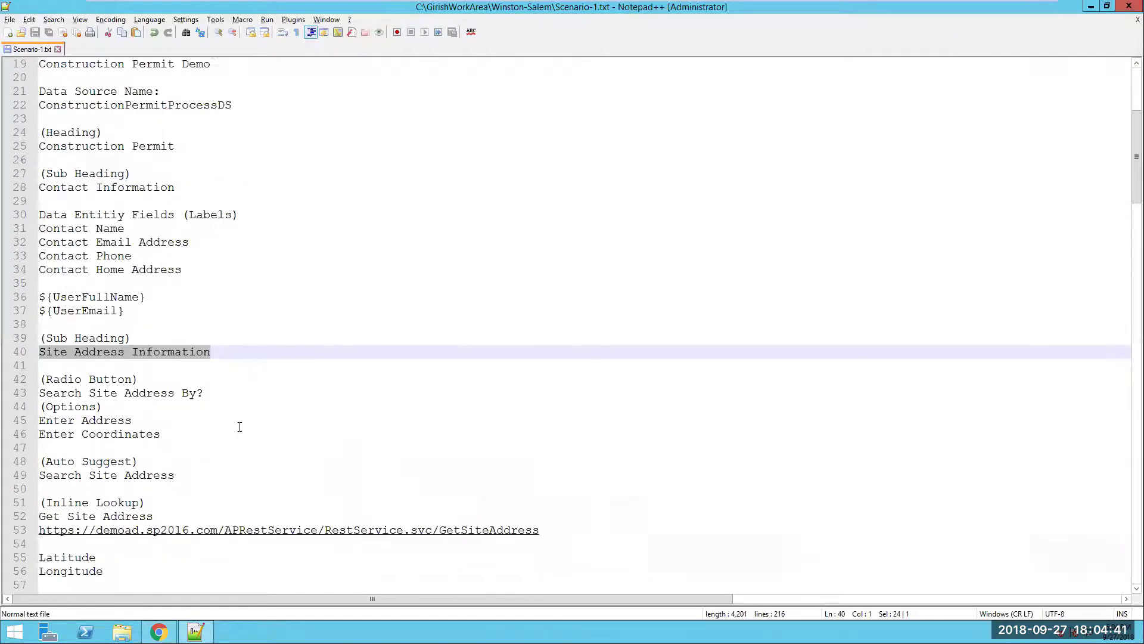
left_click_drag(215, 395, 28, 395)
key("ctrl+c")
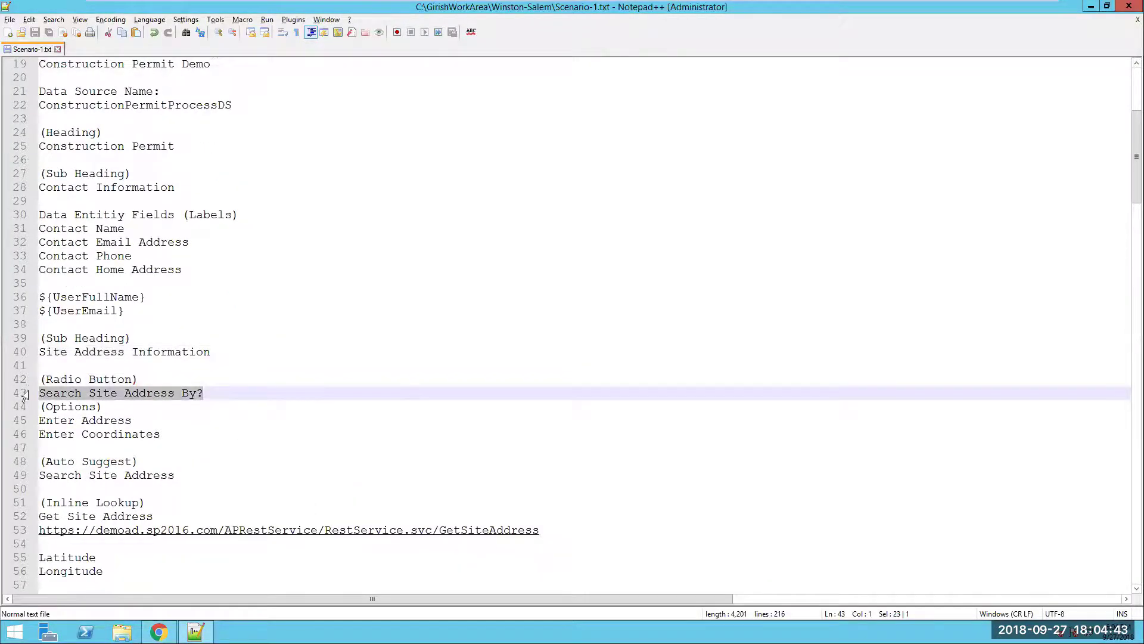
key("alt+Tab")
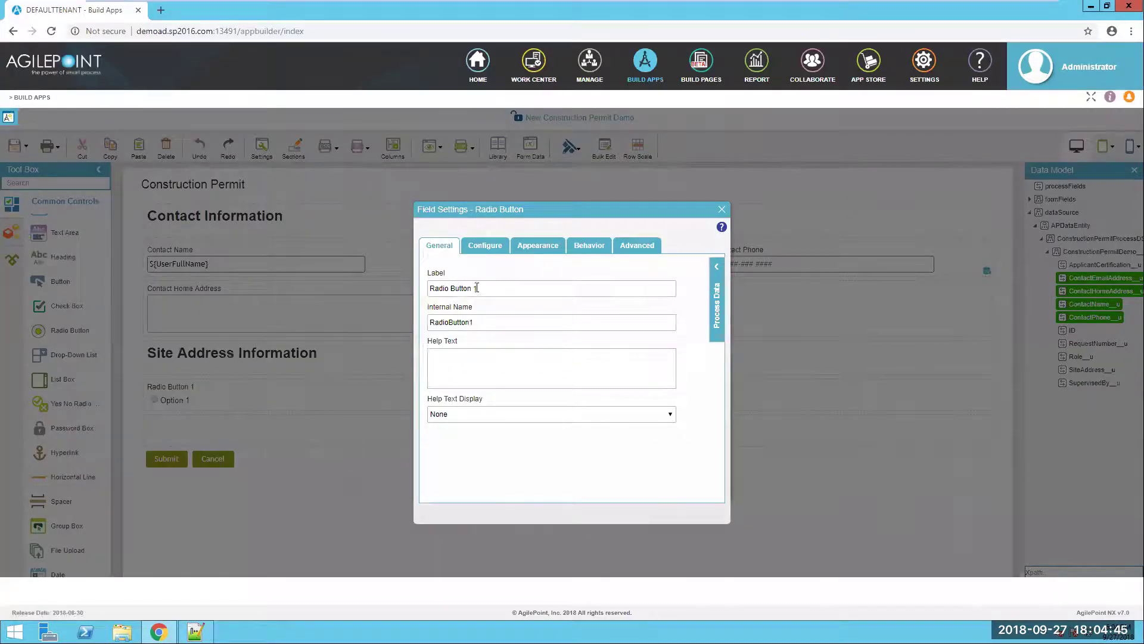
triple_click(476, 288)
key("ctrl+v")
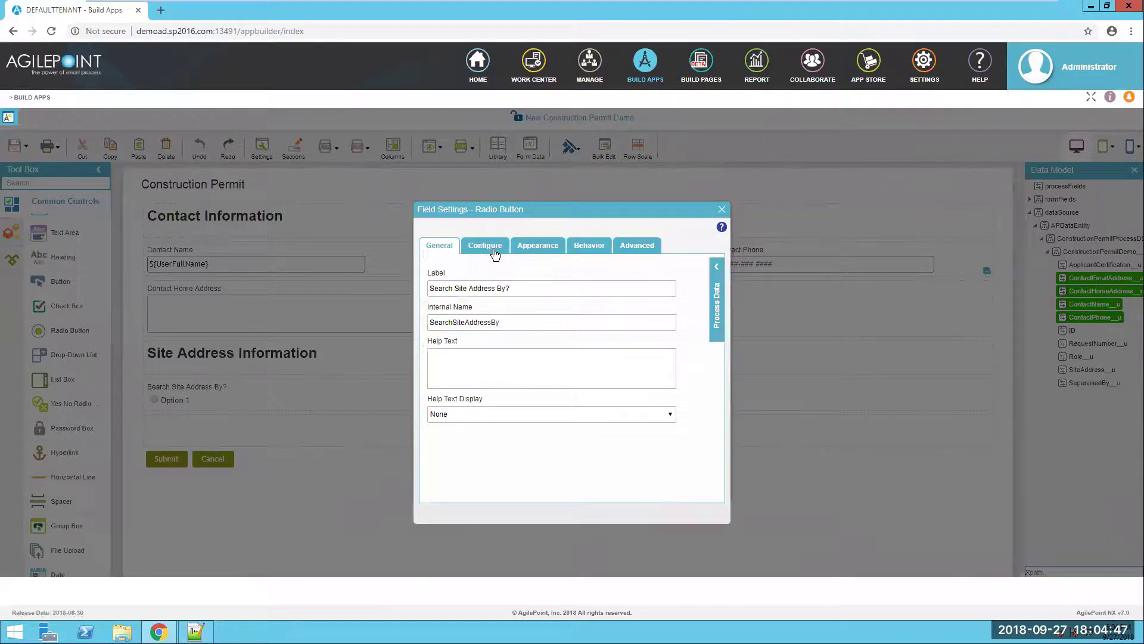
- Set the first radio option's name and value to 'Enter Address'
key("alt+Tab")
triple_click(140, 421)
key("ctrl+c")
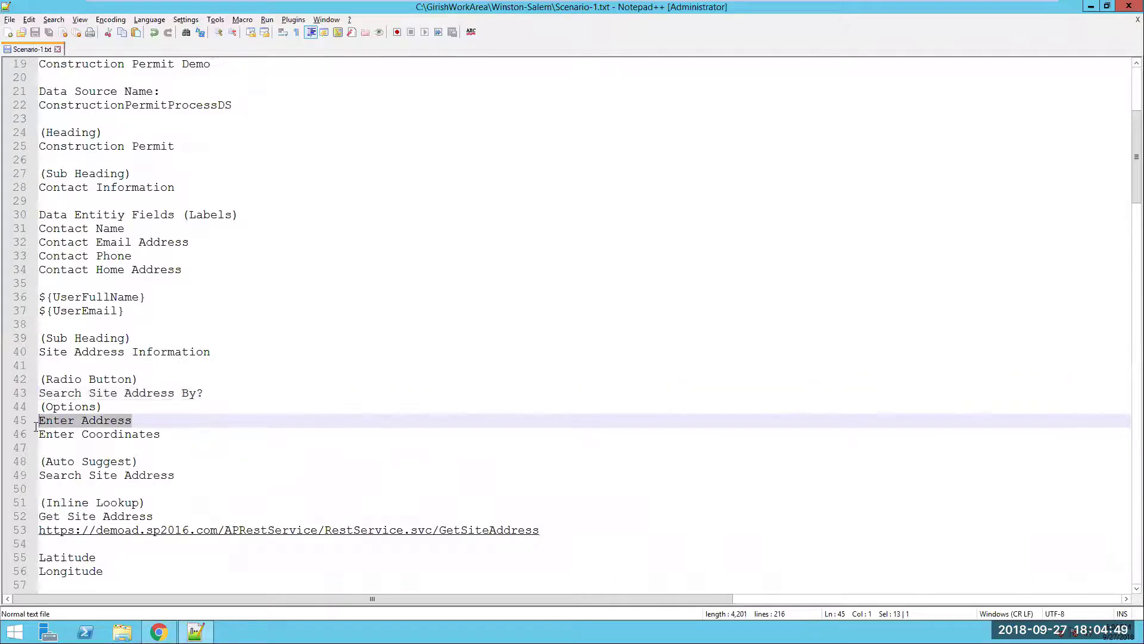
key("alt+Tab")
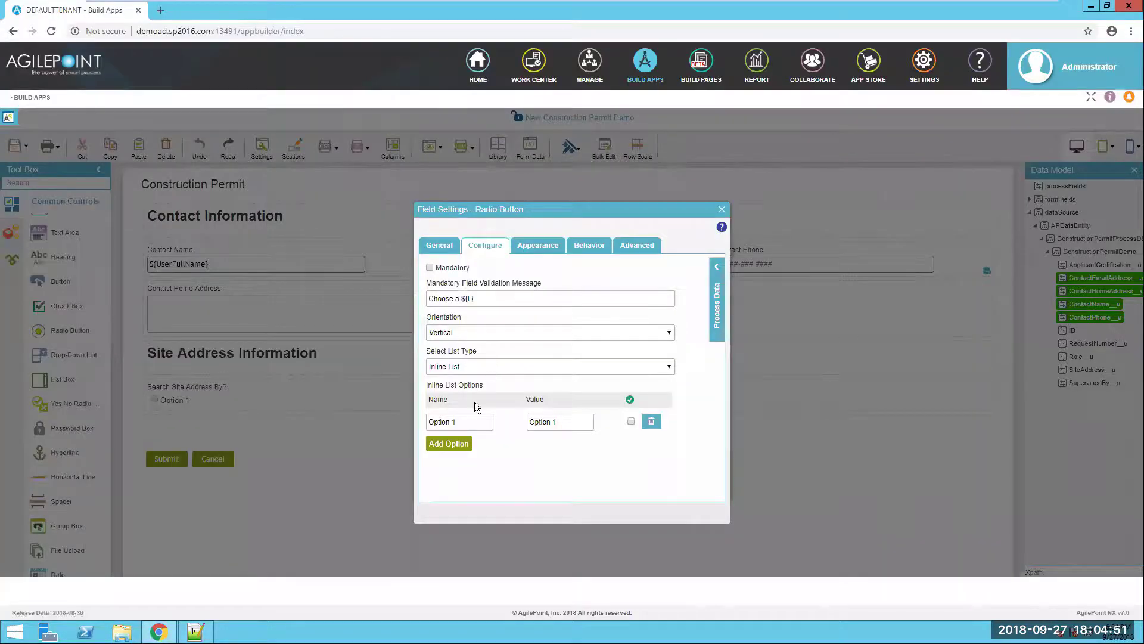
triple_click(459, 422)
key("ctrl+v")
triple_click(563, 422)
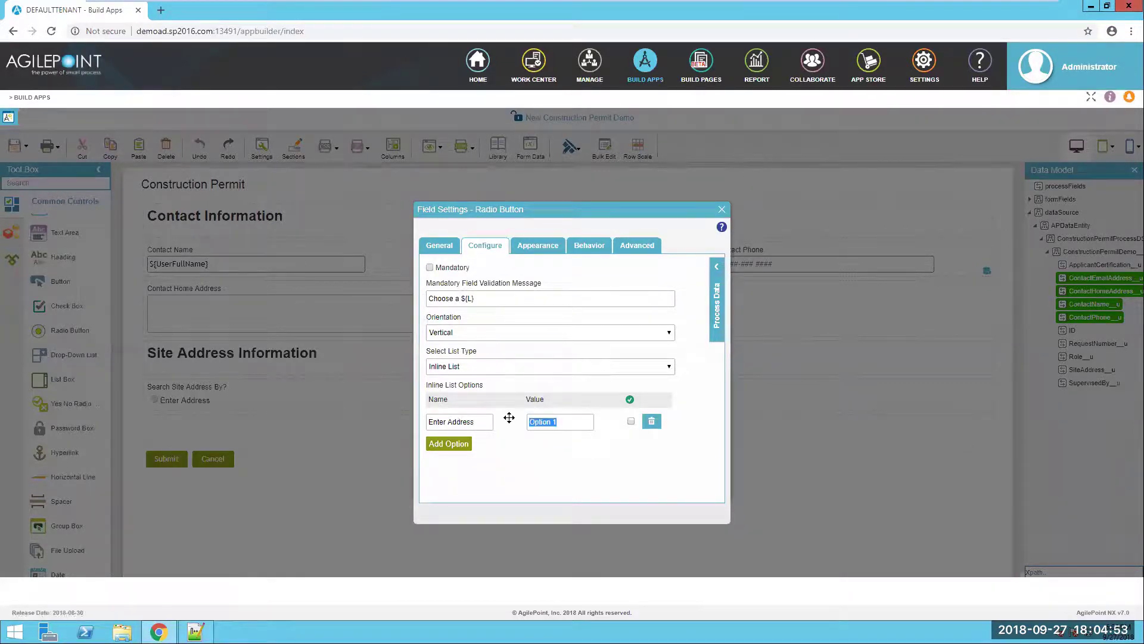
key("ctrl+v")
- Add a second option 'Enter Coordinates' and lay the options out horizontally
left_click(461, 445)
key("alt+Tab")
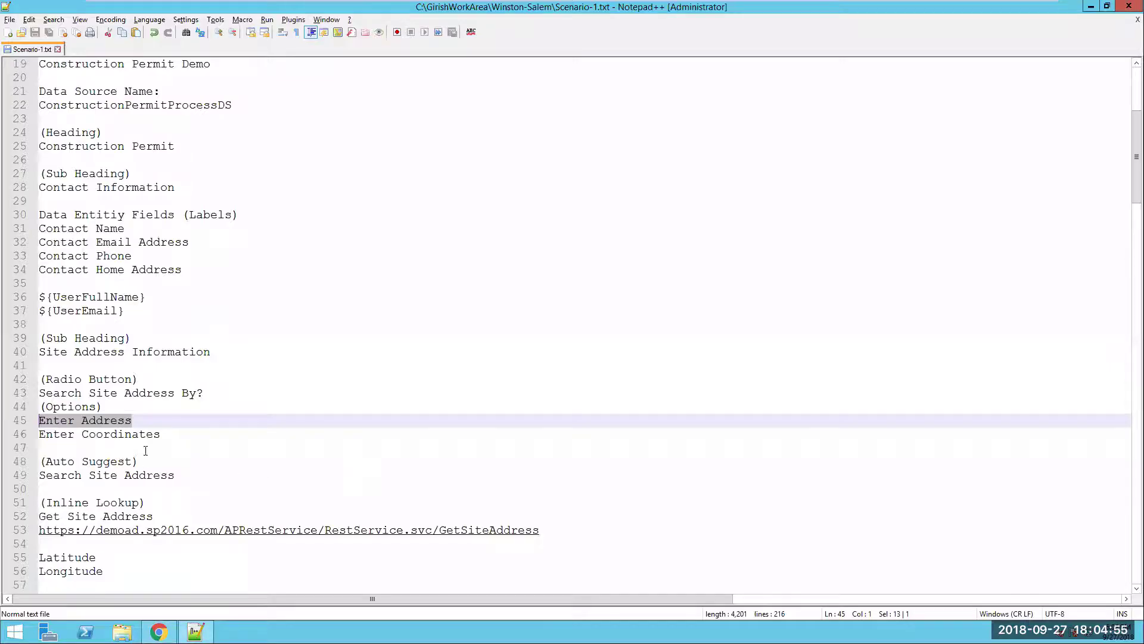
left_click_drag(163, 434, 26, 438)
key("ctrl+c")
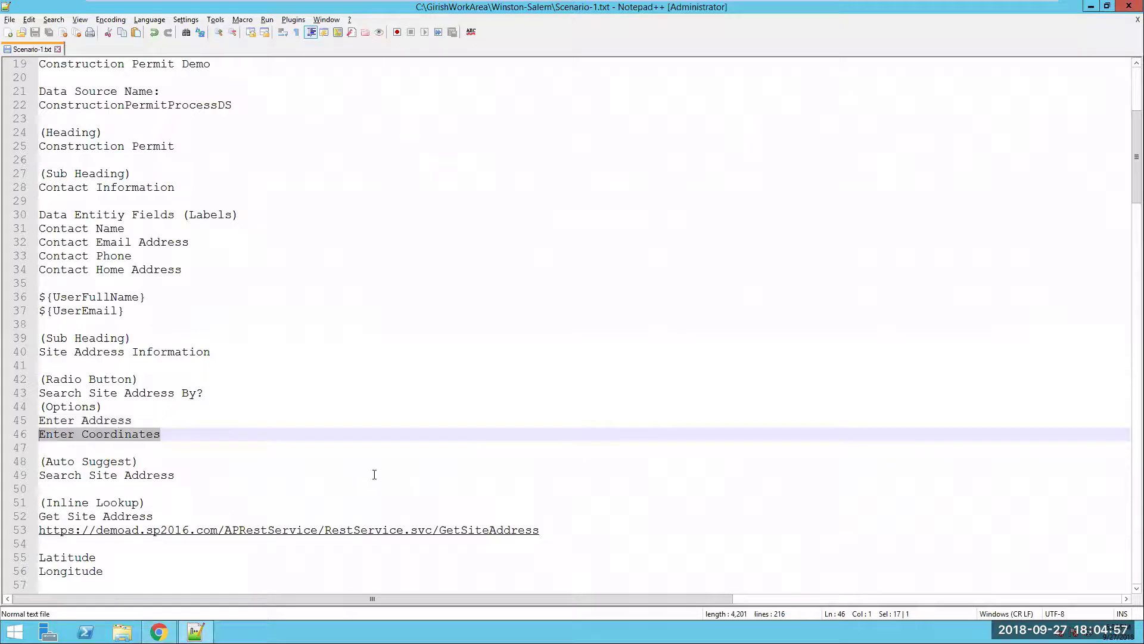
key("alt+Tab")
triple_click(432, 445)
key("ctrl+v")
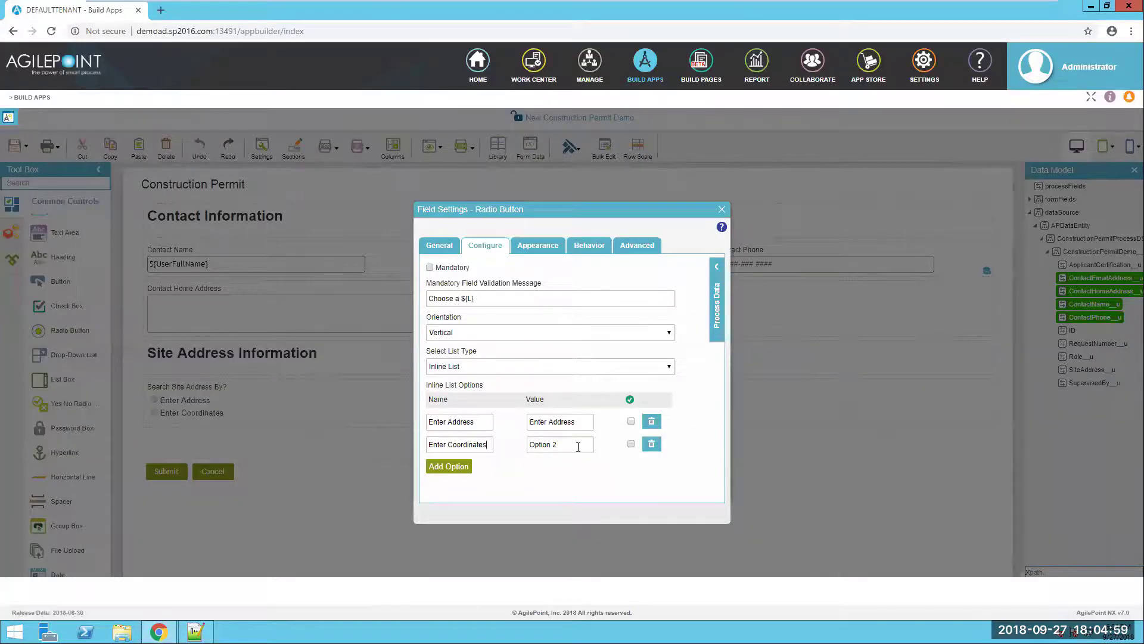
key("ctrl+v")
left_click(452, 338)
left_click(452, 345)
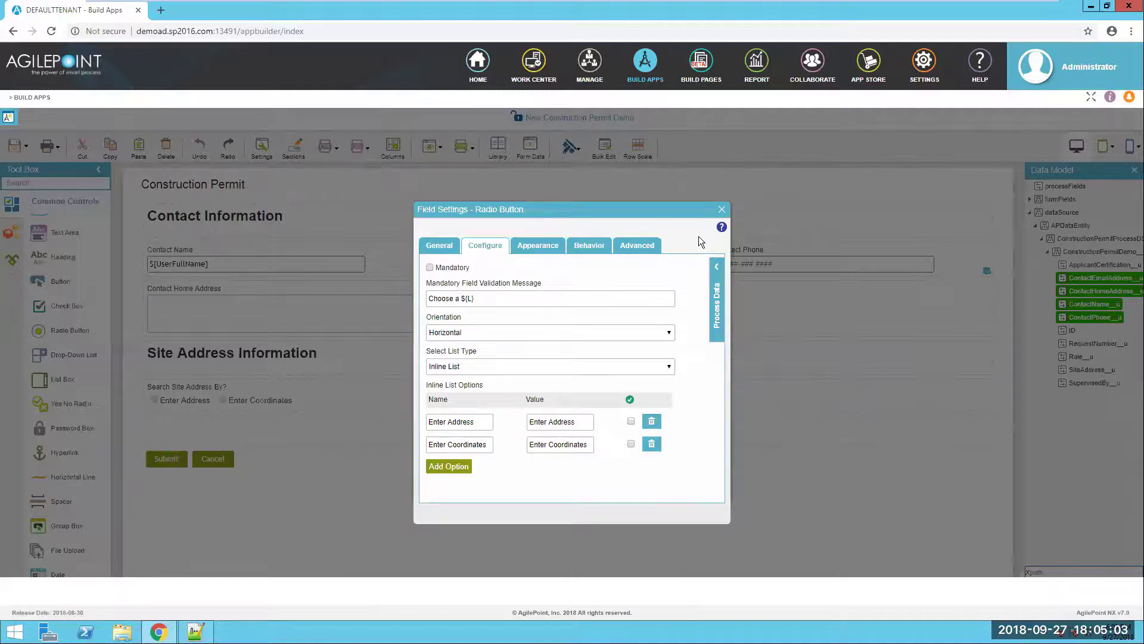
left_click(721, 211)
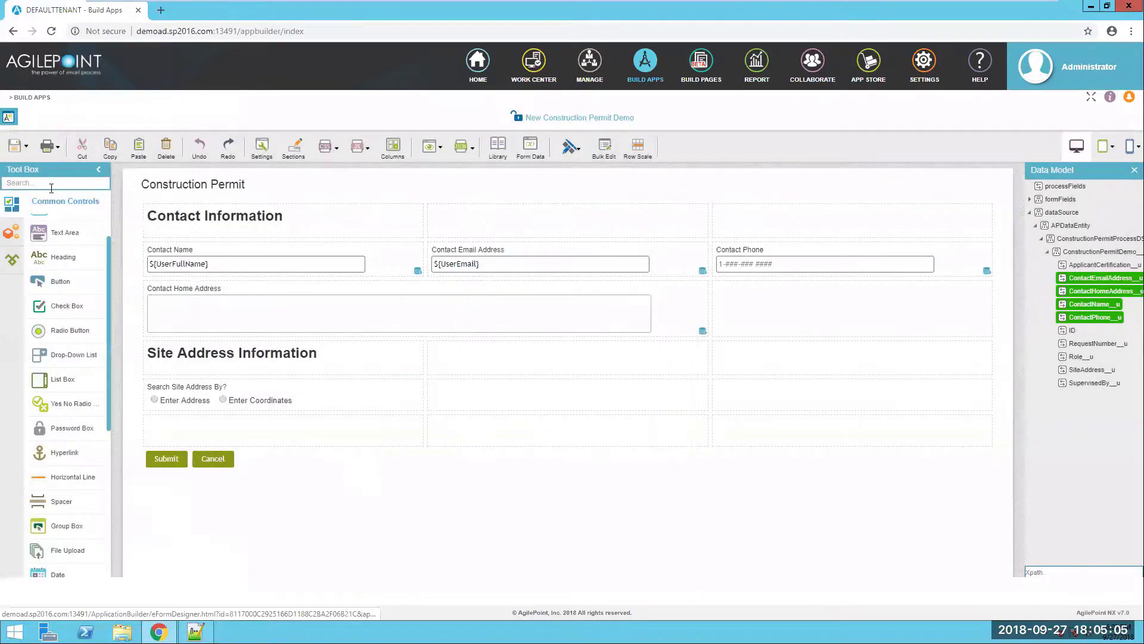
- Add an auto-suggest field labelled 'Search Site Address' below the radio options
left_click(195, 631)
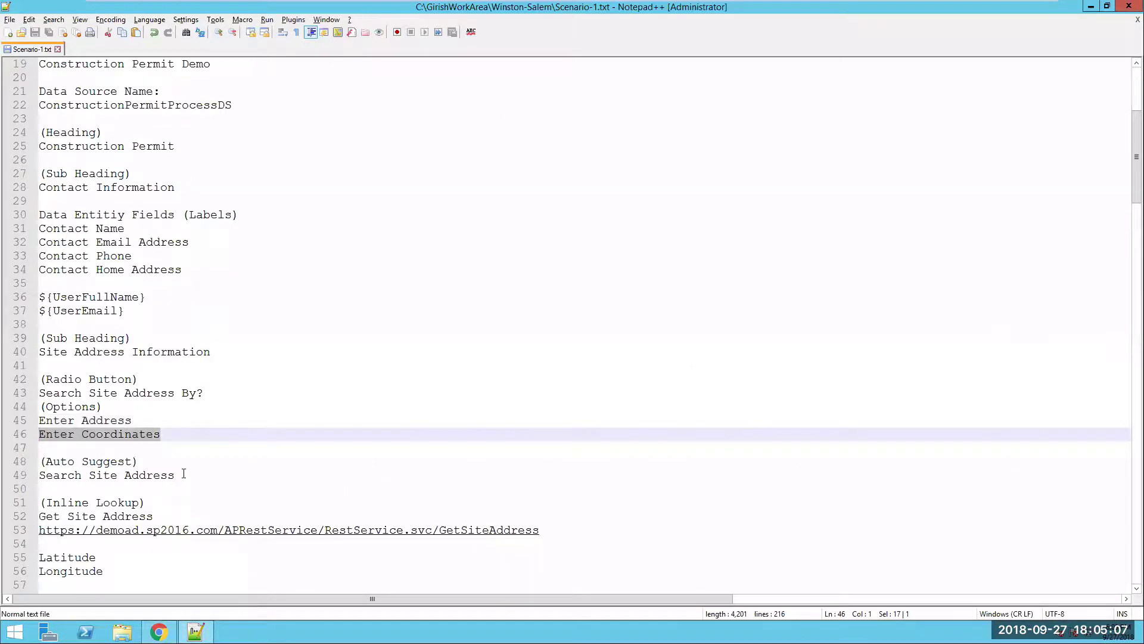
left_click_drag(183, 474, 19, 477)
key("alt+Tab")
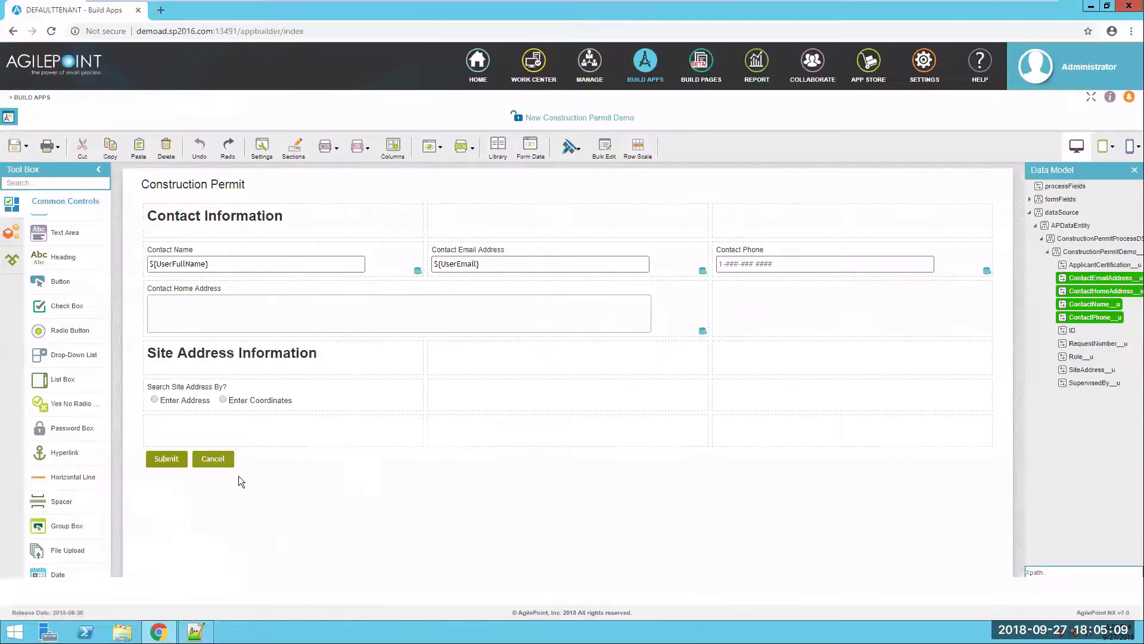
left_click(91, 186)
type("auto")
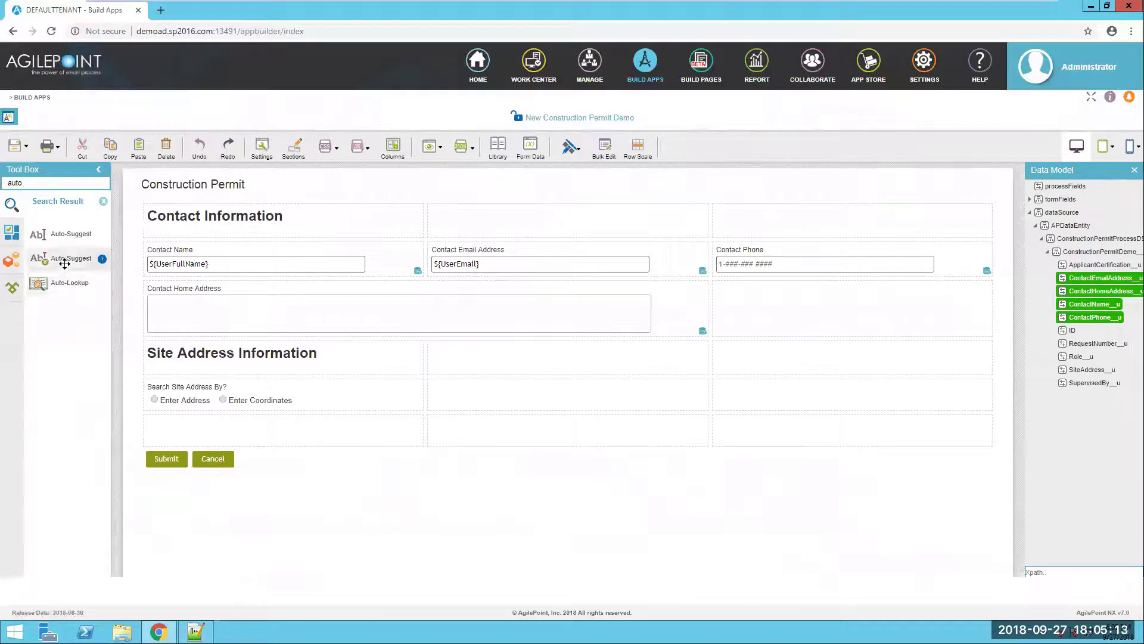
left_click_drag(64, 263, 184, 427)
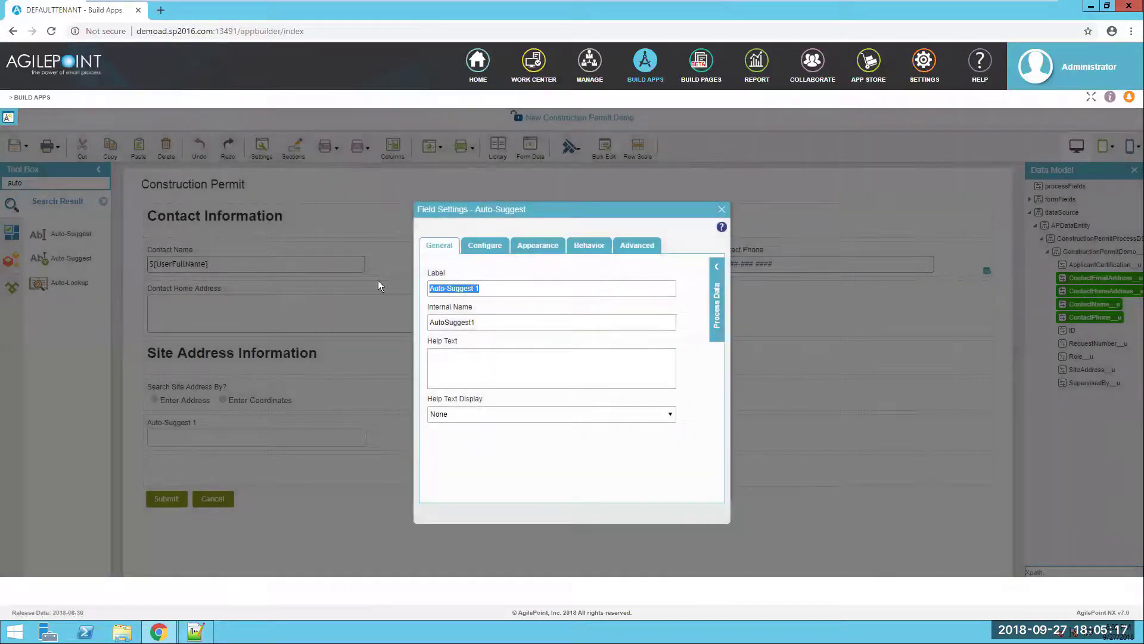
type("Search Site Address")
- Set the field's list type to Lookup List and start a new lookup source
left_click(651, 363)
left_click(495, 248)
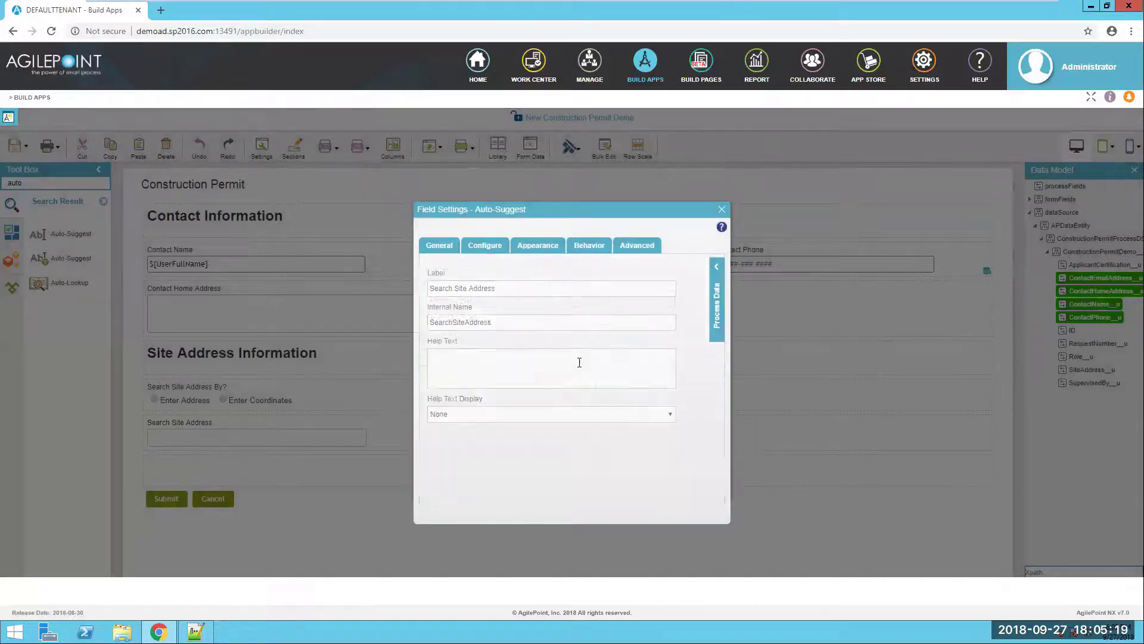
left_click(494, 334)
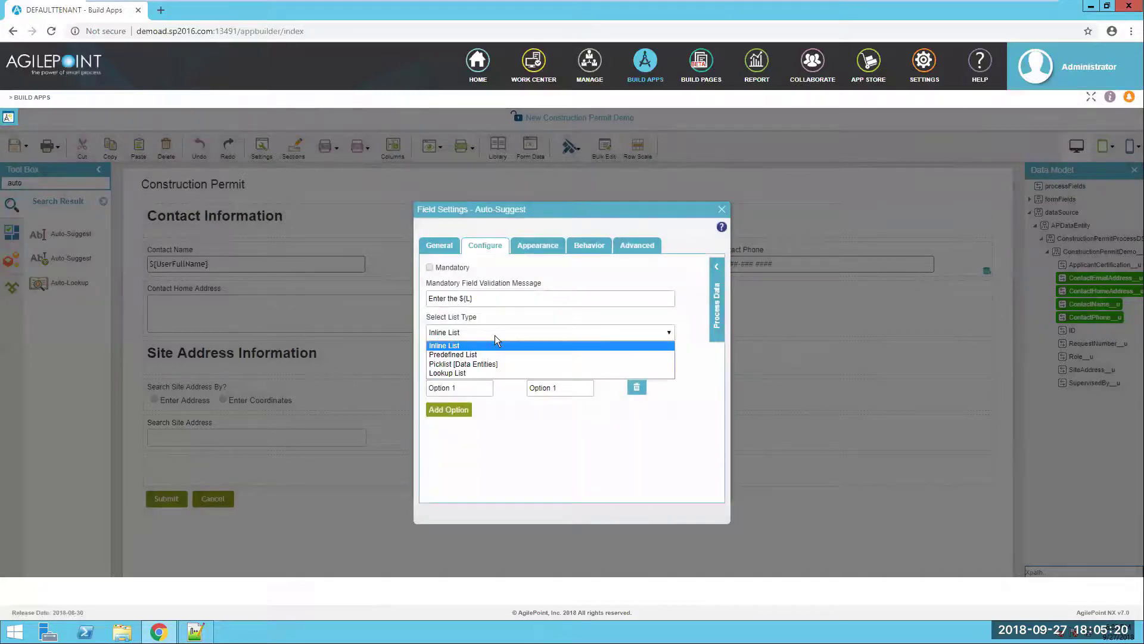
left_click(486, 371)
left_click(684, 366)
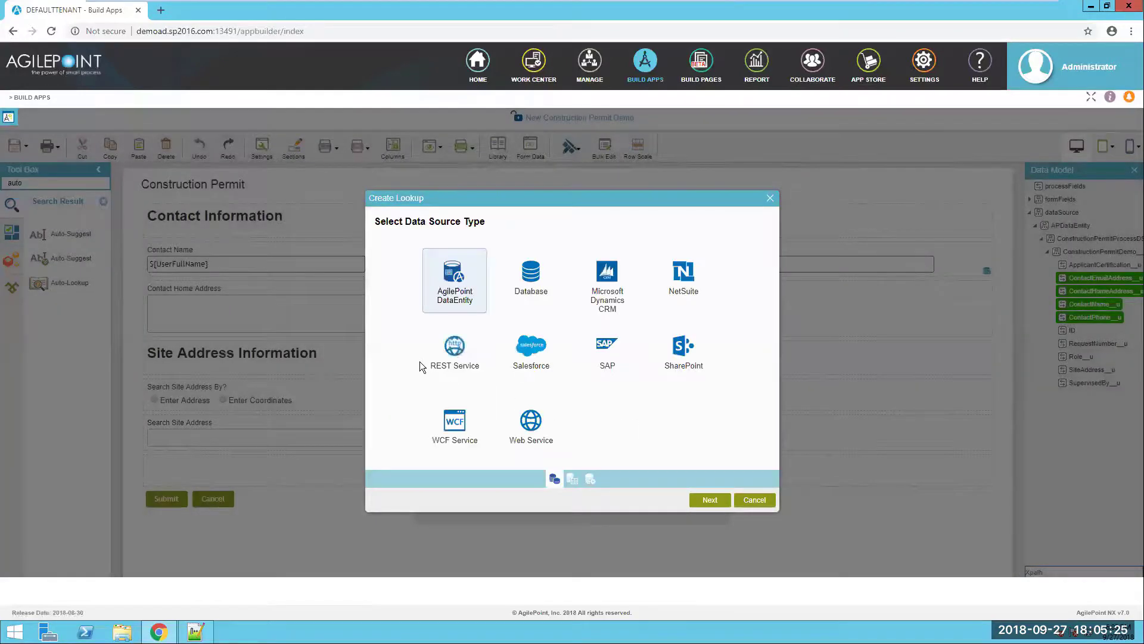
- Create a REST Service lookup named 'Get Site Address' with advanced configuration enabled
left_click(446, 358)
left_click(702, 501)
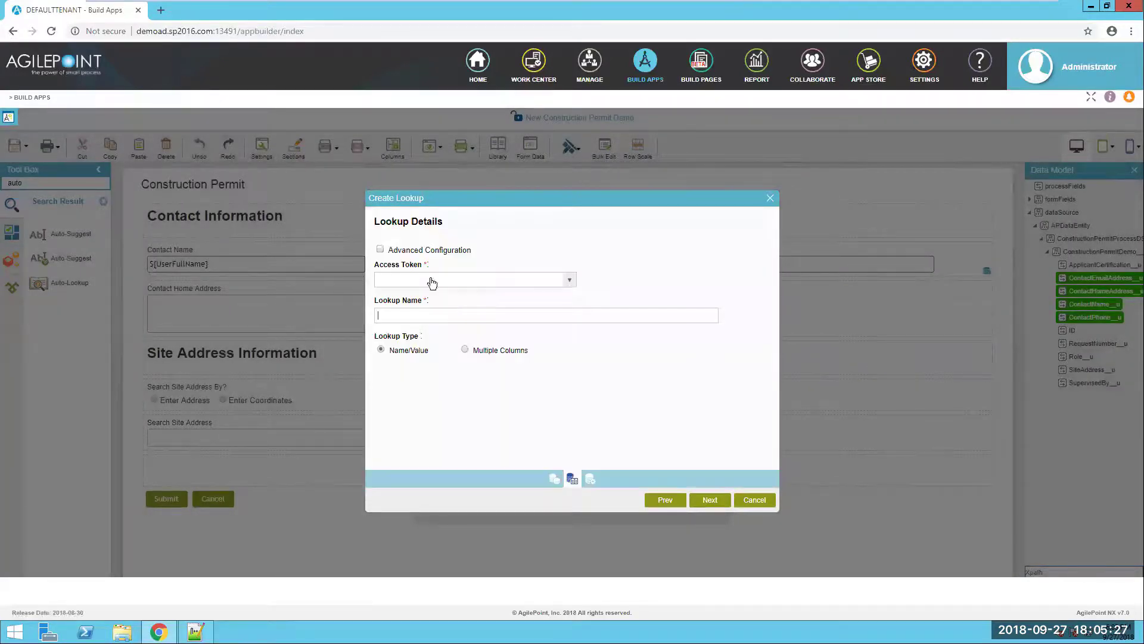
left_click(380, 249)
key("alt+Tab")
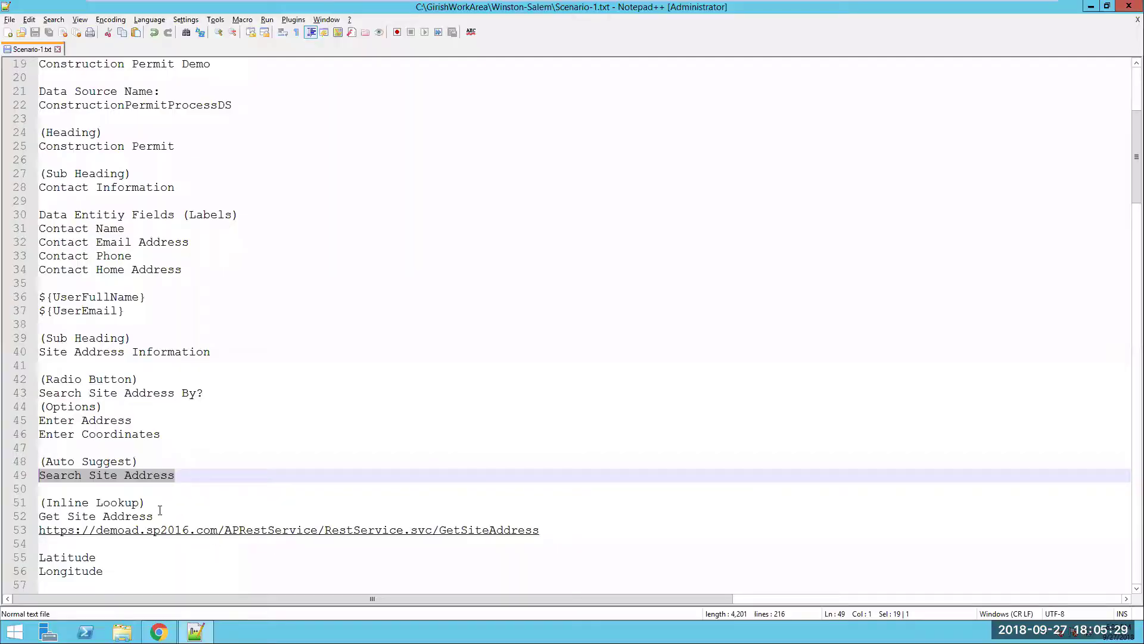
left_click_drag(159, 516, 38, 517)
key("ctrl+c")
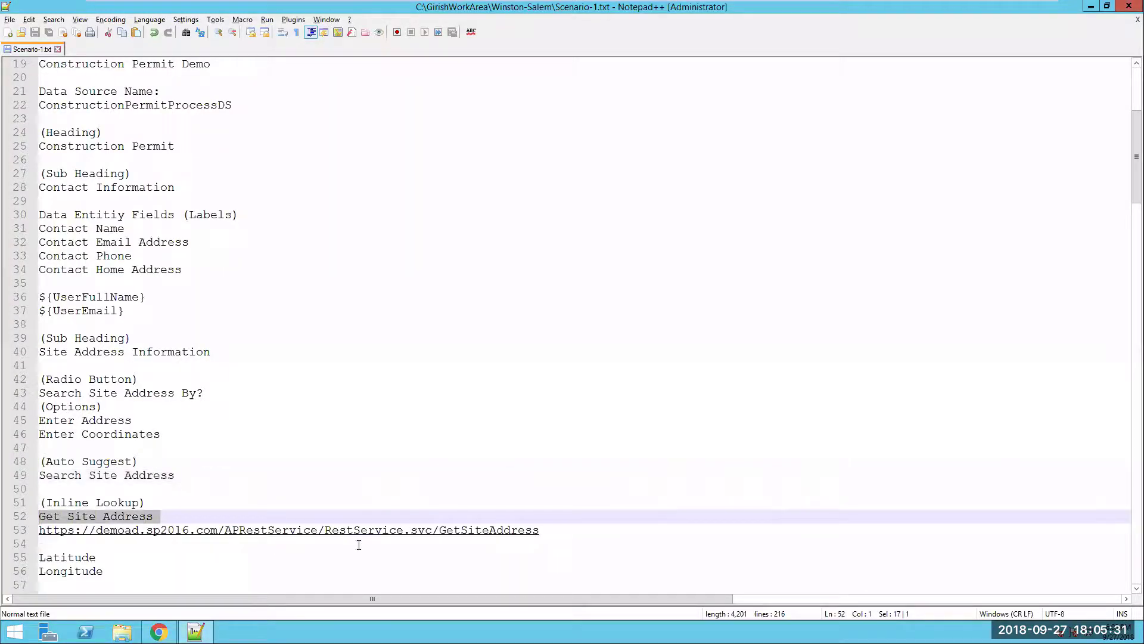
key("alt+Tab")
key("ctrl+v")
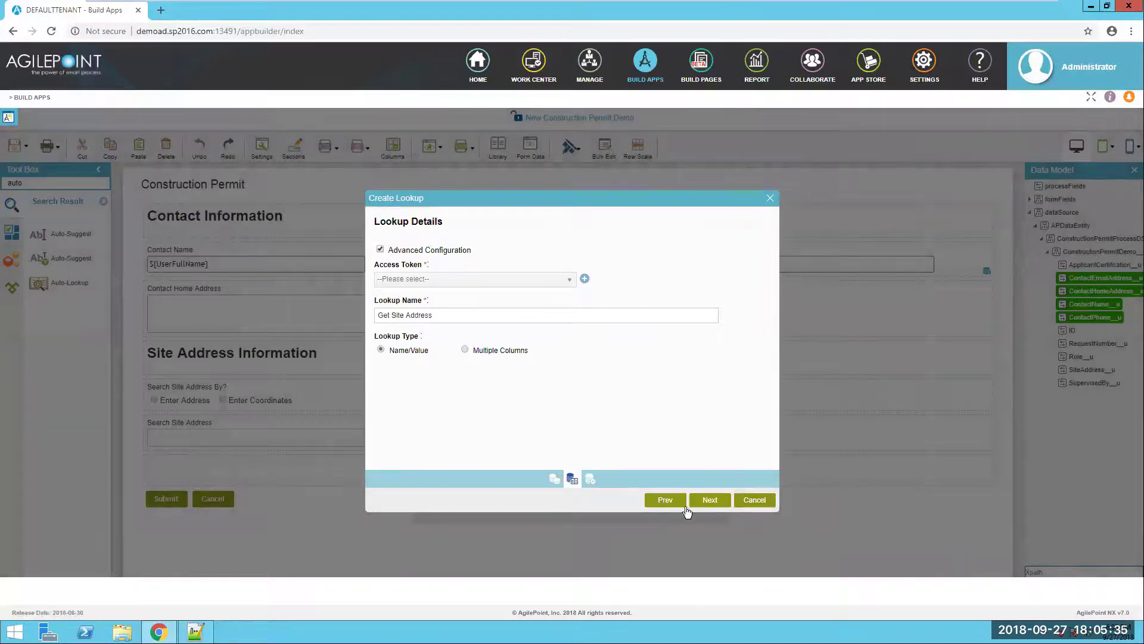
left_click(708, 500)
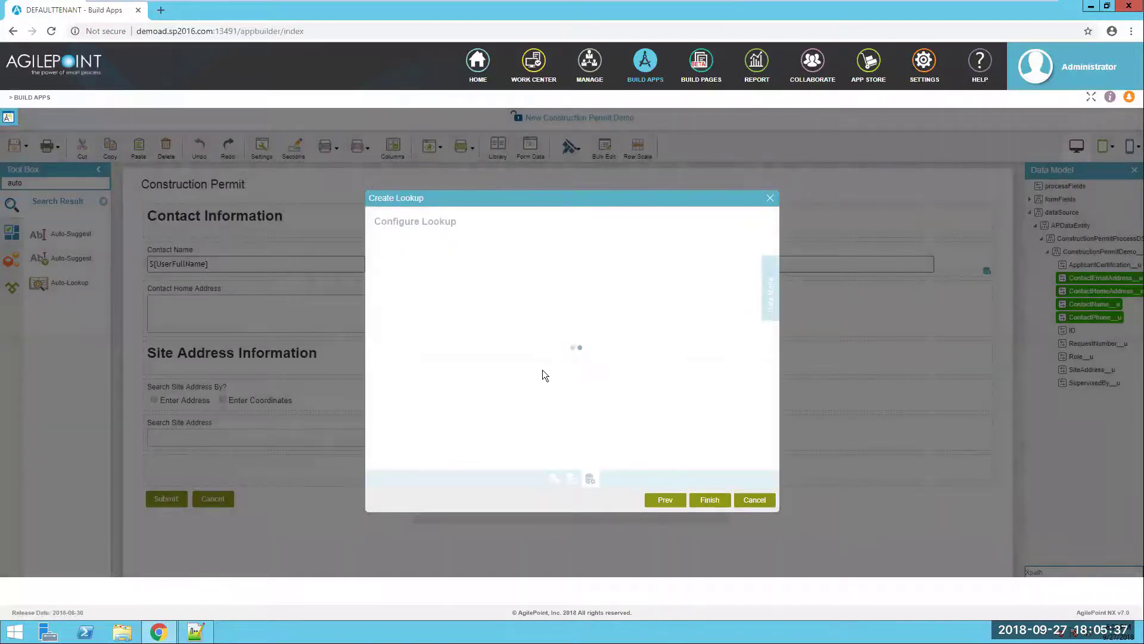
- Copy the GetSiteAddress service URL from the notes file
key("alt+Tab")
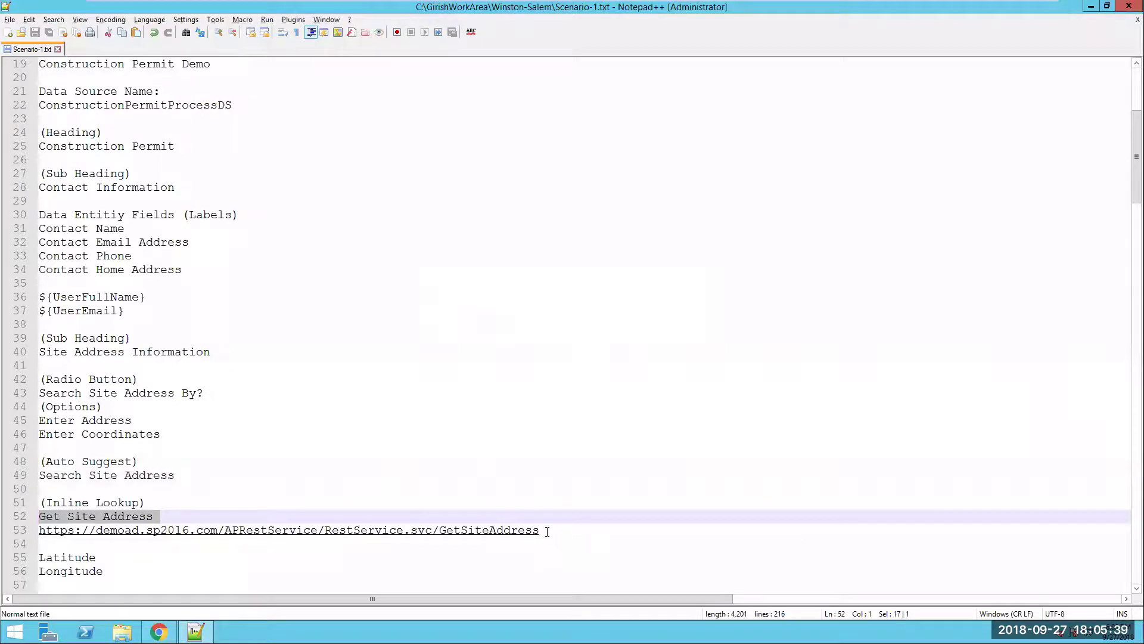
left_click_drag(548, 531, 19, 535)
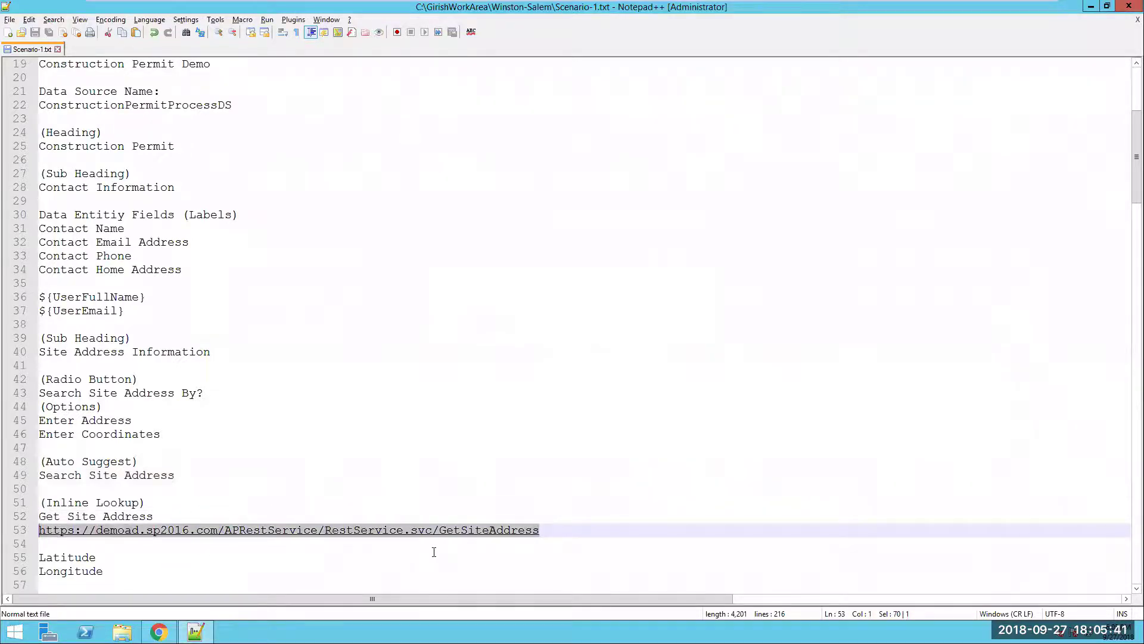
key("alt+Tab")
- Set the GetSiteAddress URL as the request URL and save a simulated response
left_click(575, 271)
key("ctrl+v")
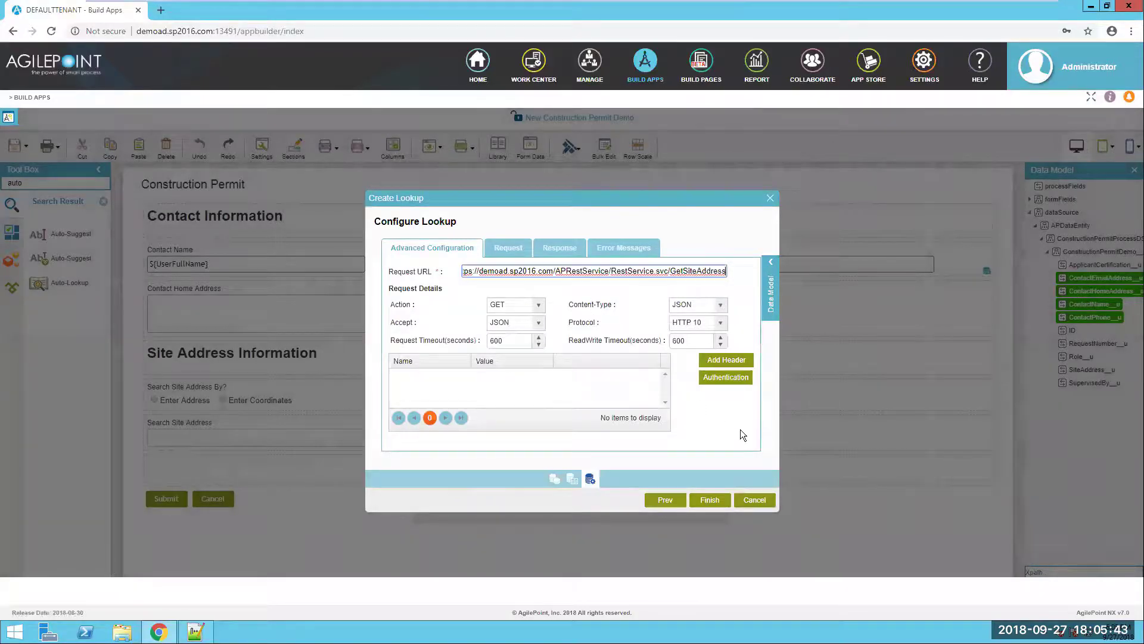
left_click(513, 252)
left_click(560, 249)
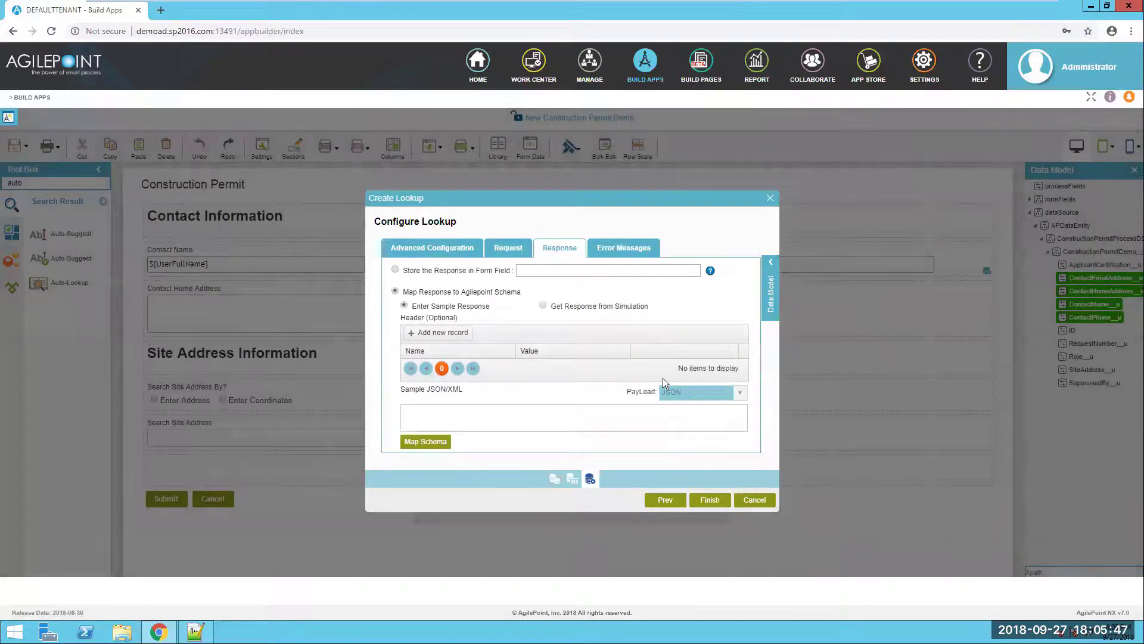
left_click(543, 306)
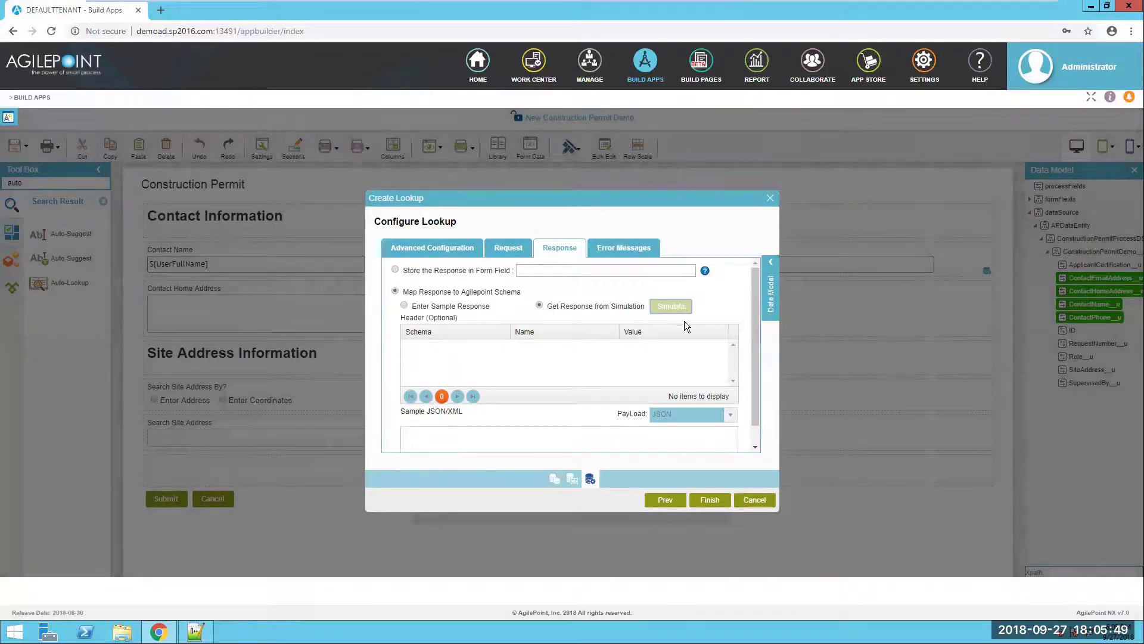
left_click(680, 309)
left_click(666, 345)
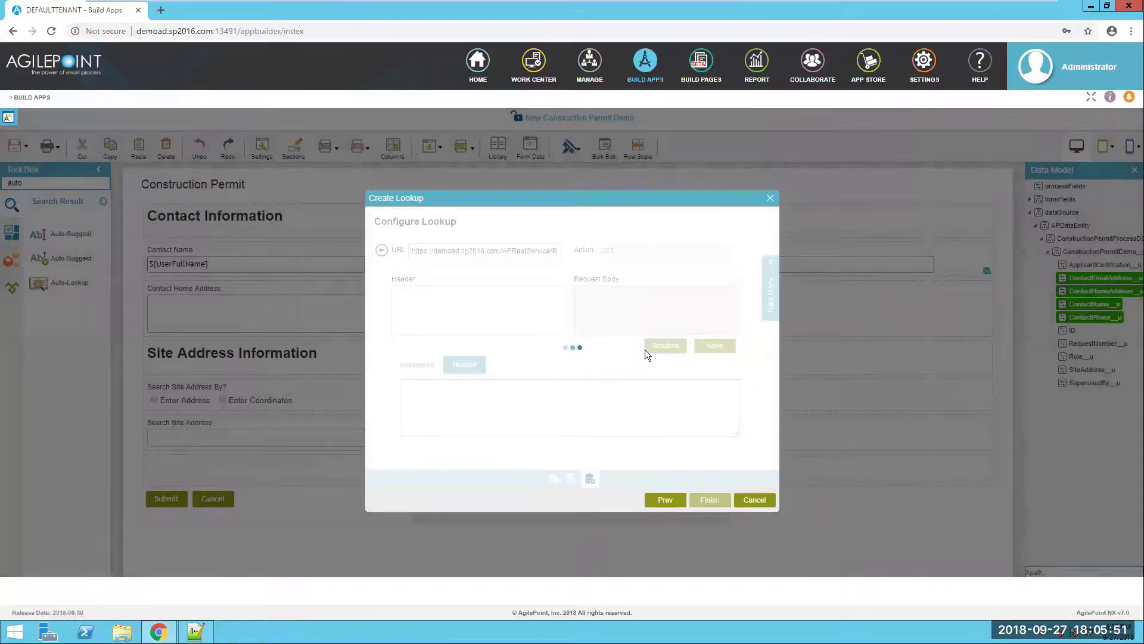
left_click(705, 349)
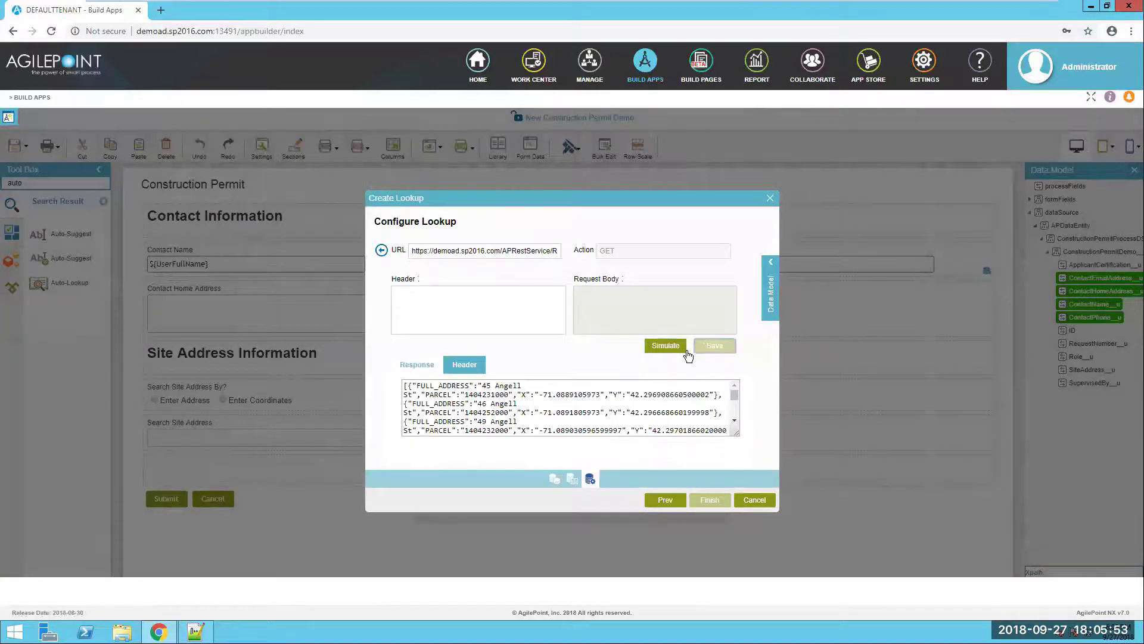
- Map RESPONSE_DATA_Array to NameValue and FULL_ADDRESS to Value, then finish the lookup
scroll(590, 371, "down", 2)
scroll(711, 400, "down", 1)
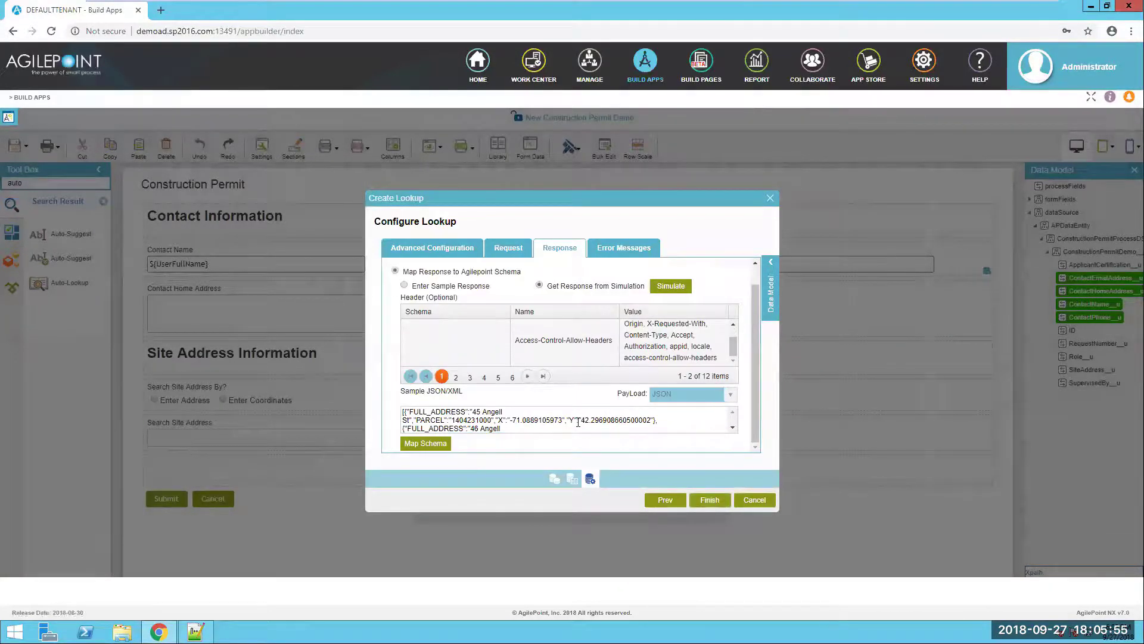
left_click(436, 444)
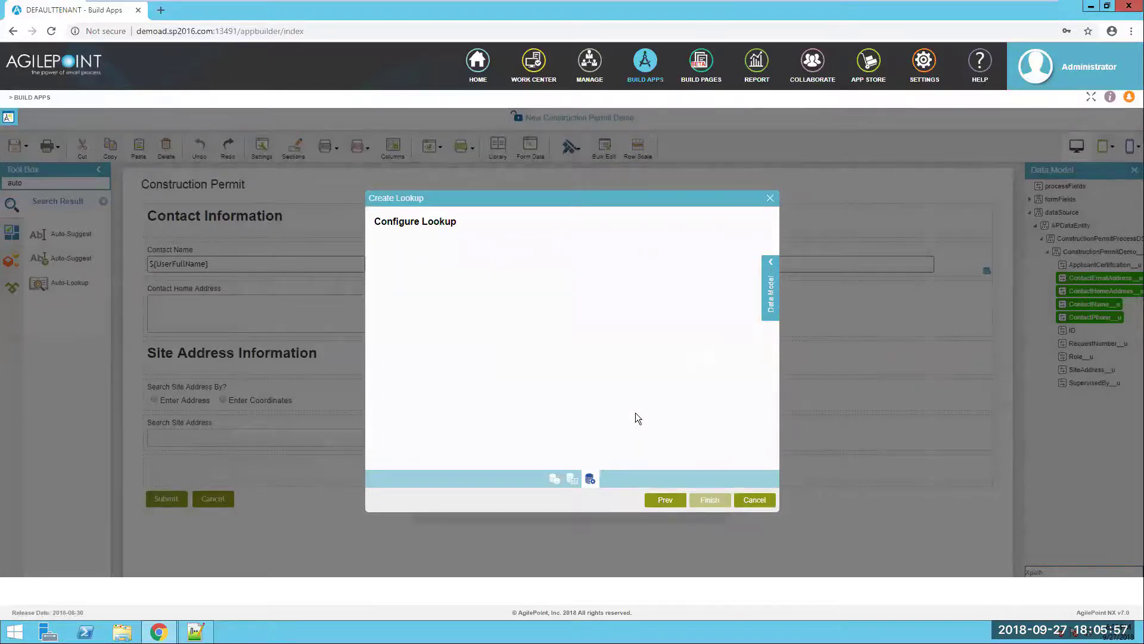
left_click_drag(453, 265, 666, 266)
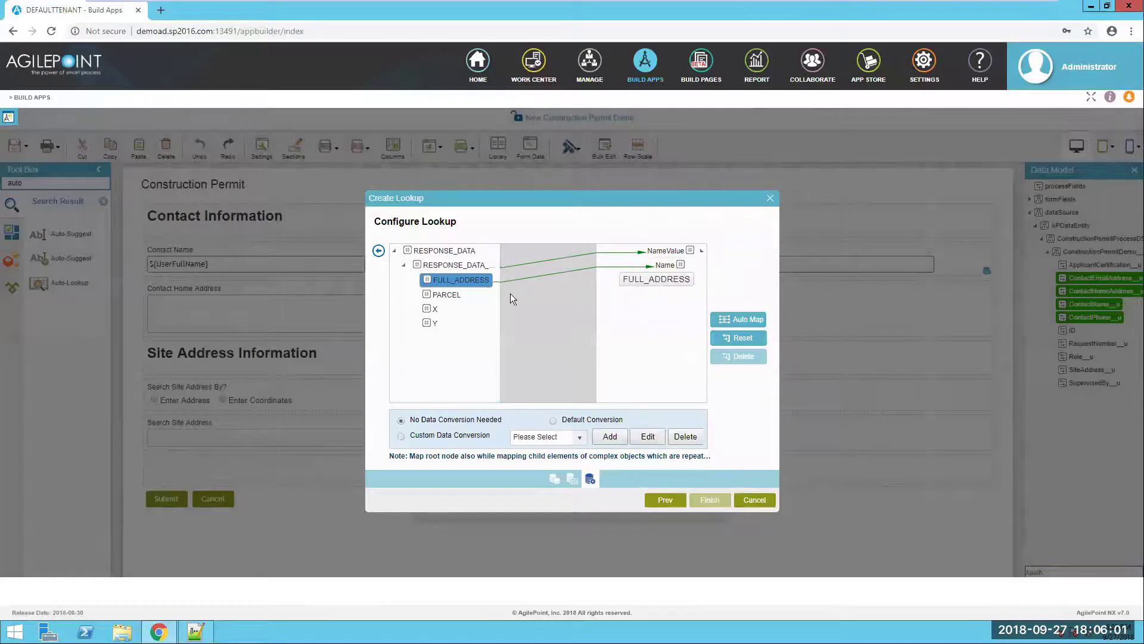
left_click_drag(485, 279, 665, 279)
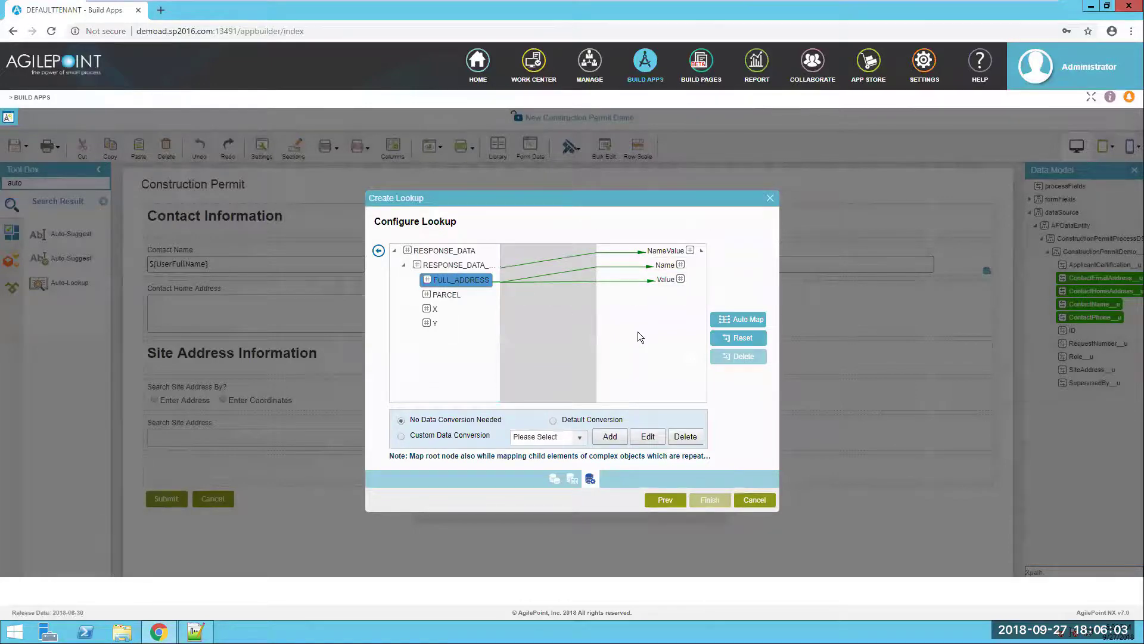
left_click(378, 250)
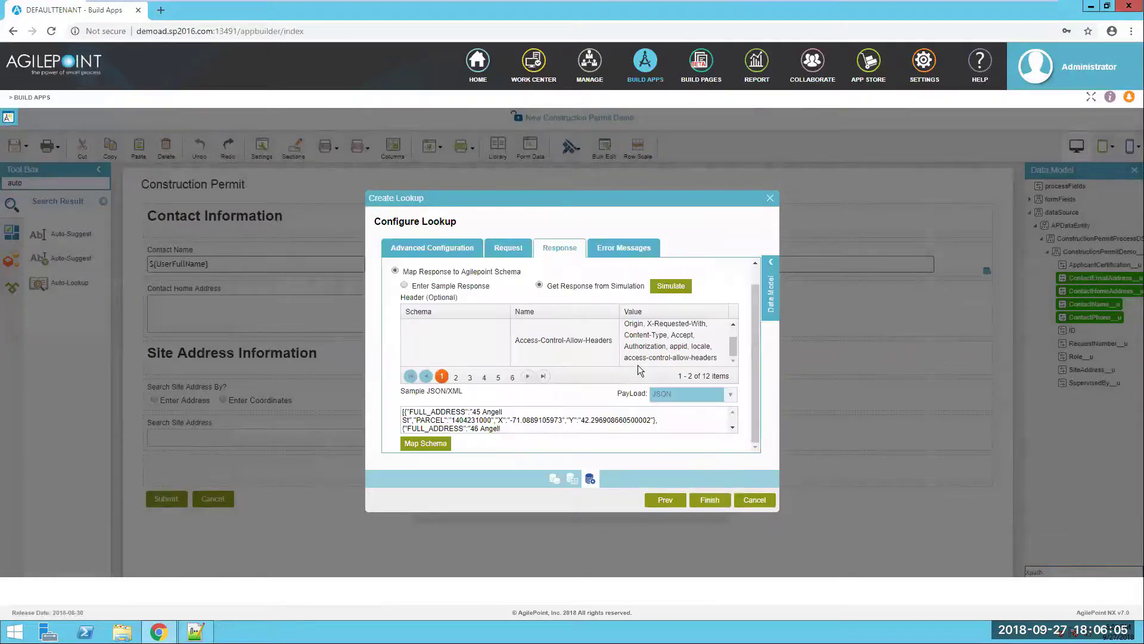
left_click(710, 500)
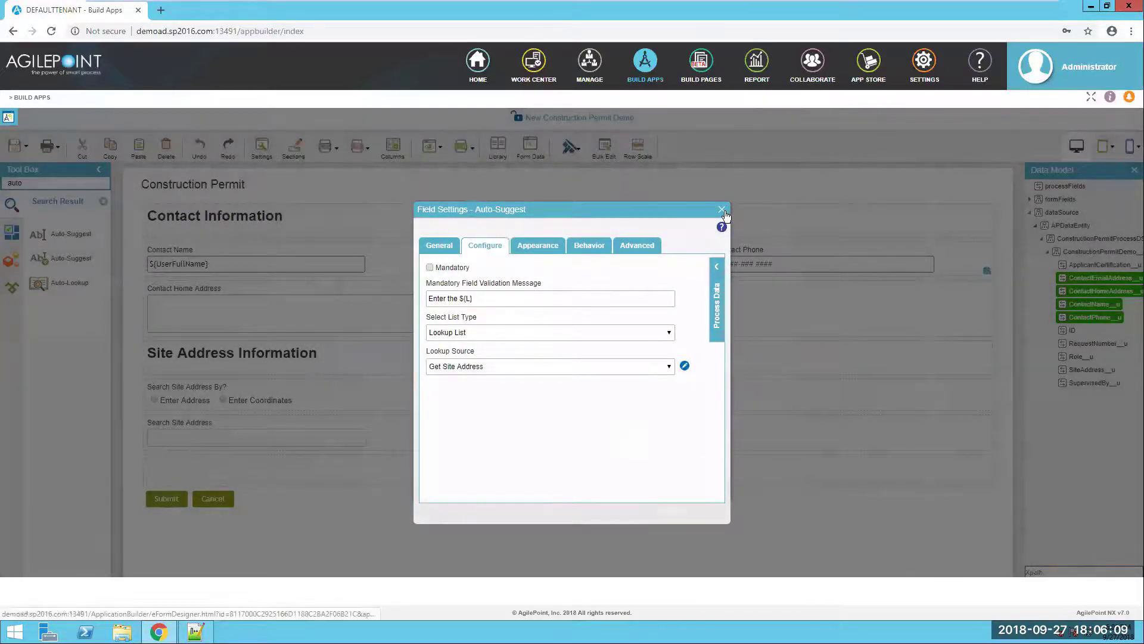
left_click(722, 209)
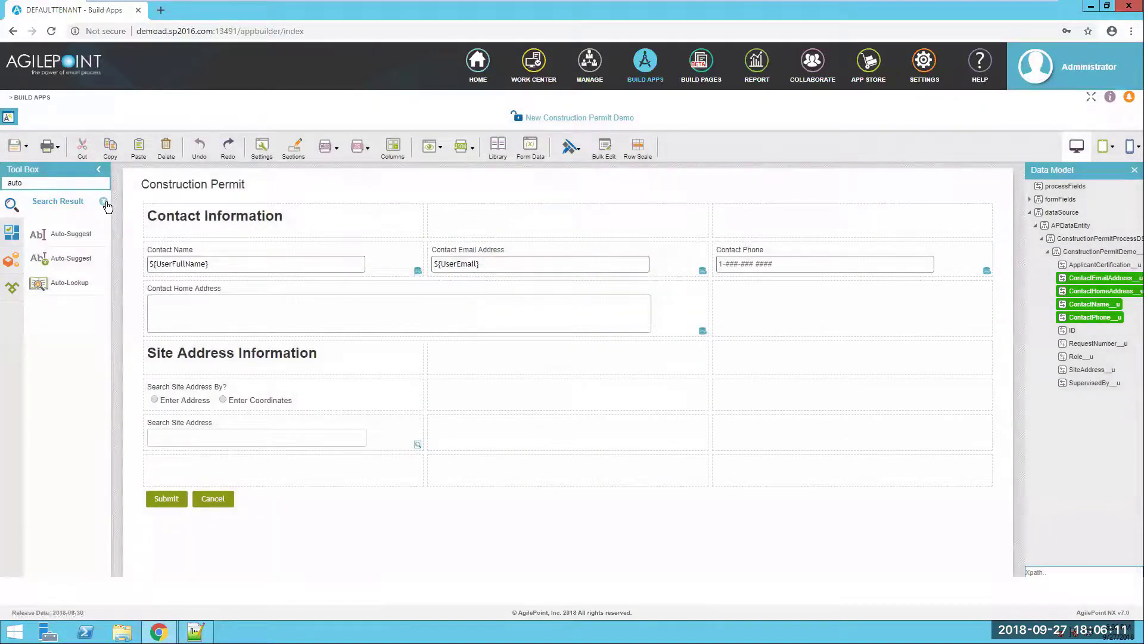
left_click(105, 203)
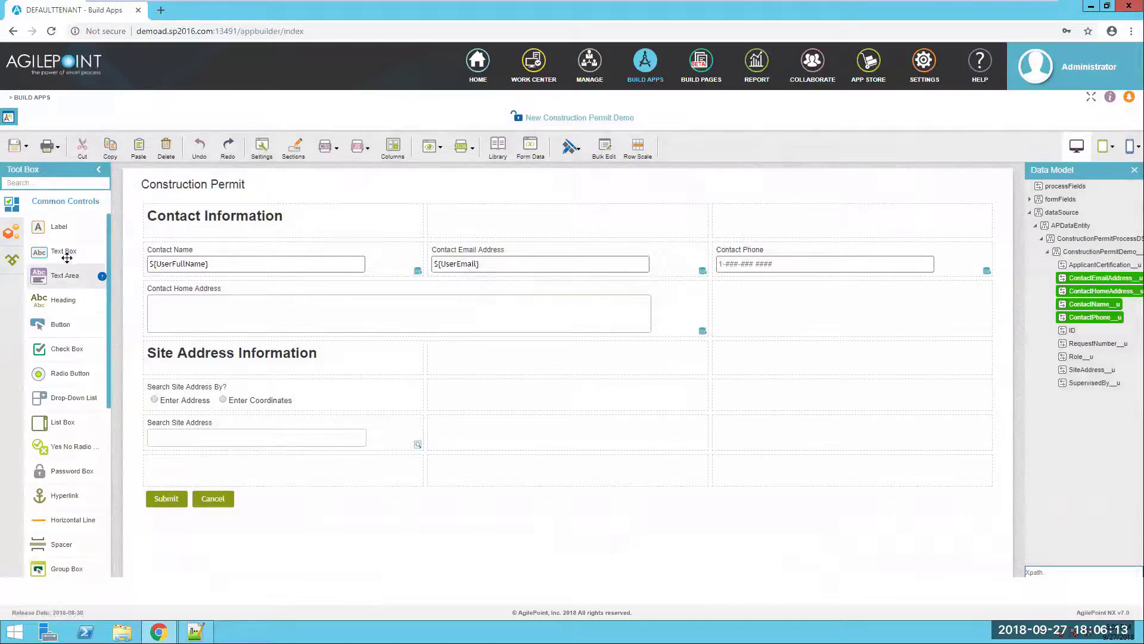
- Add a text box labelled 'Latitude' below Search Site Address
left_click_drag(66, 254, 187, 466)
key("alt+Tab")
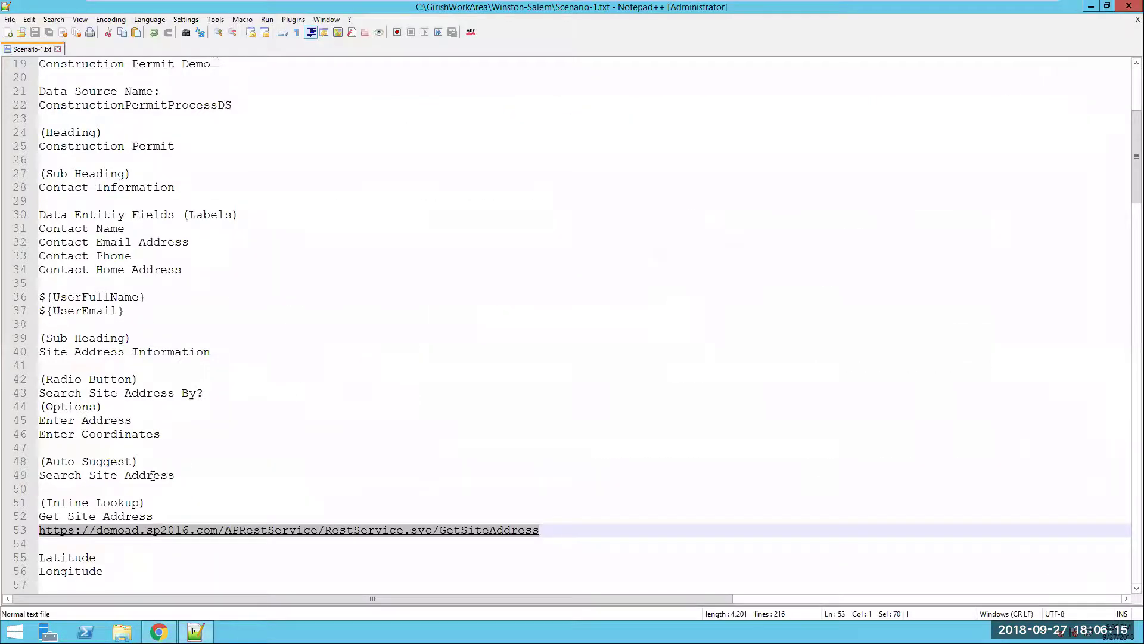
scroll(68, 549, "down", 3)
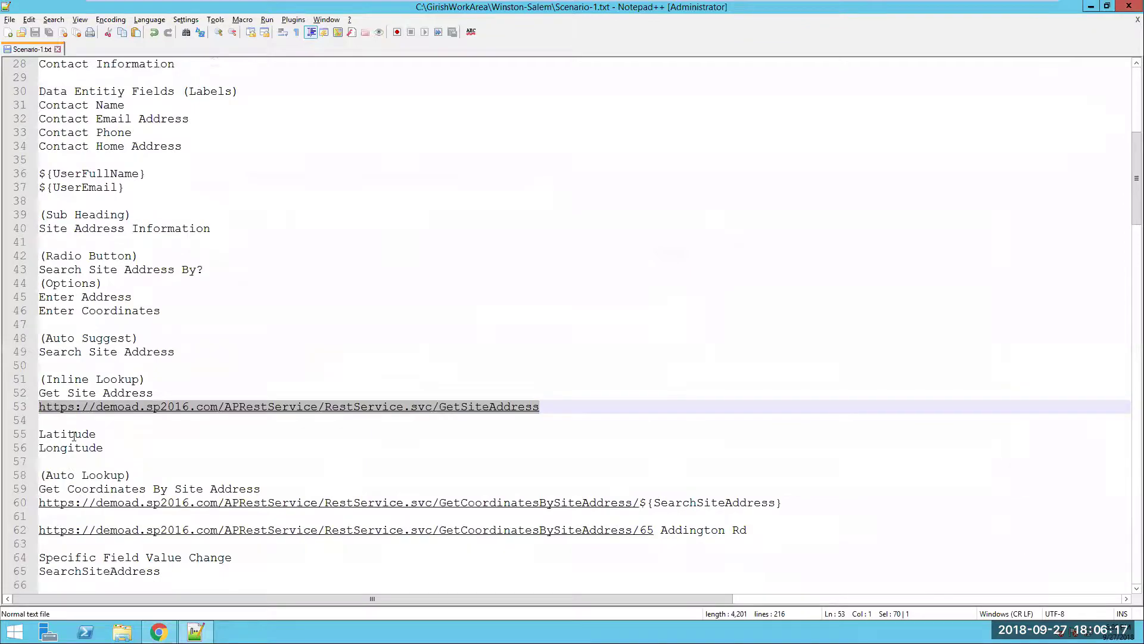
double_click(73, 435)
key("alt+Tab")
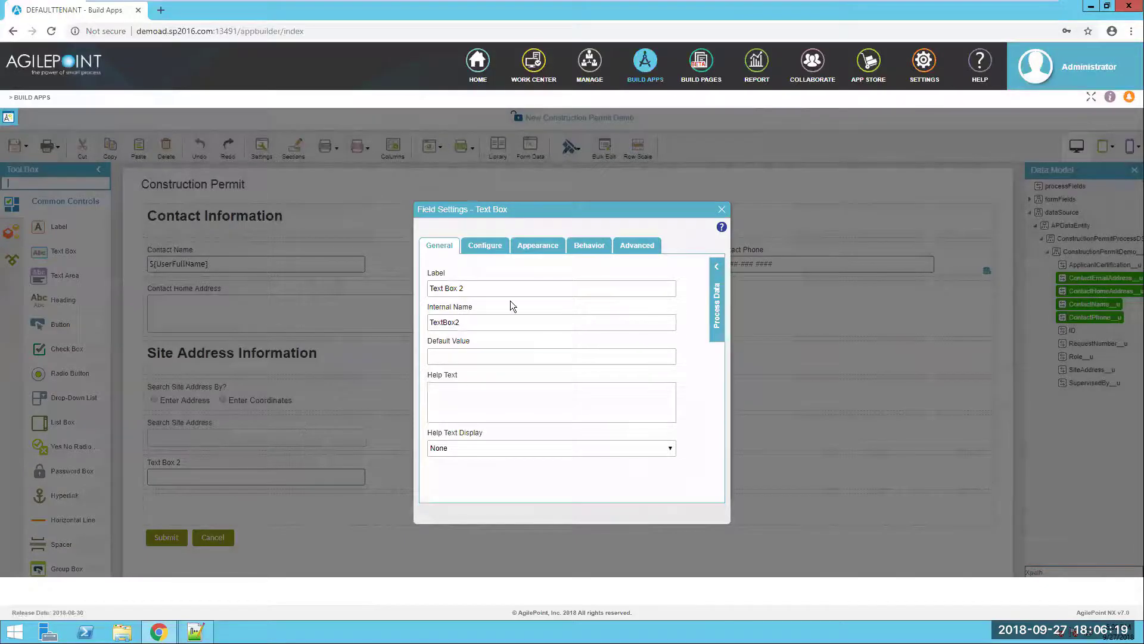
triple_click(450, 288)
key("ctrl+v")
left_click(722, 210)
- Add a text box labelled 'Longitude' beside Latitude
left_click_drag(80, 251, 453, 477)
key("alt+Tab")
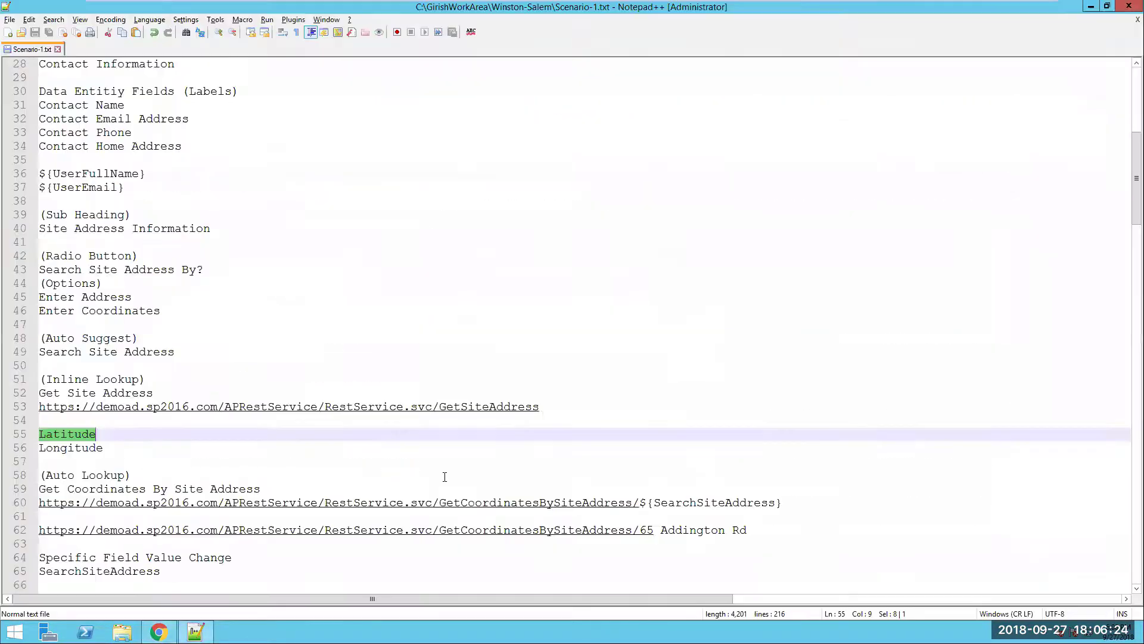
double_click(91, 448)
key("ctrl+c")
key("alt+Tab")
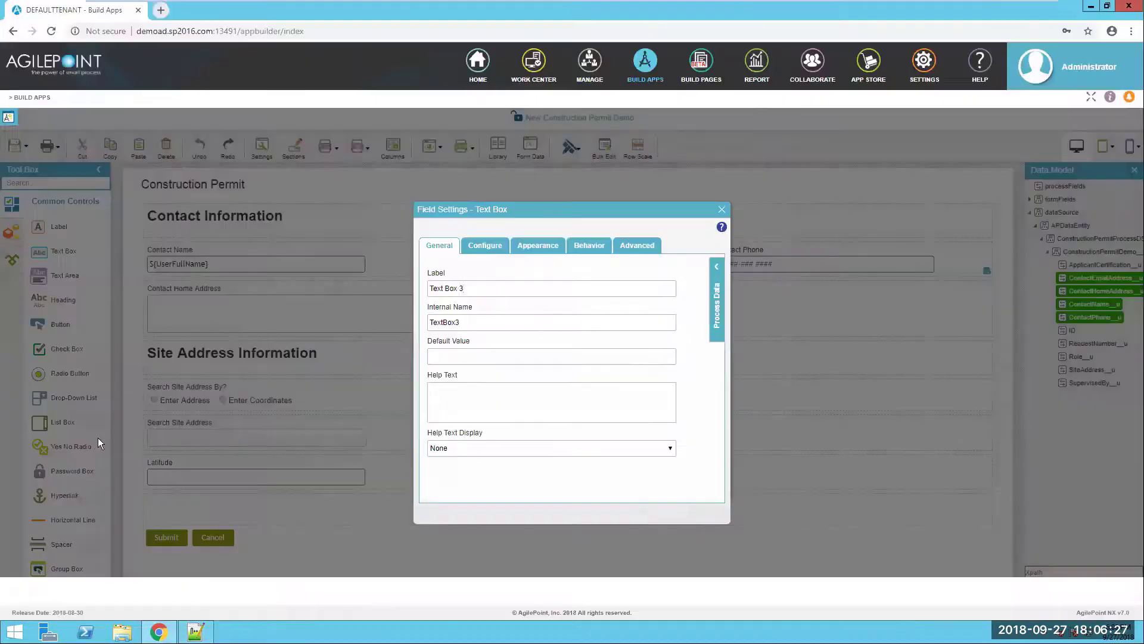
left_click_drag(493, 287, 386, 289)
key("ctrl+v")
left_click(695, 363)
left_click(723, 210)
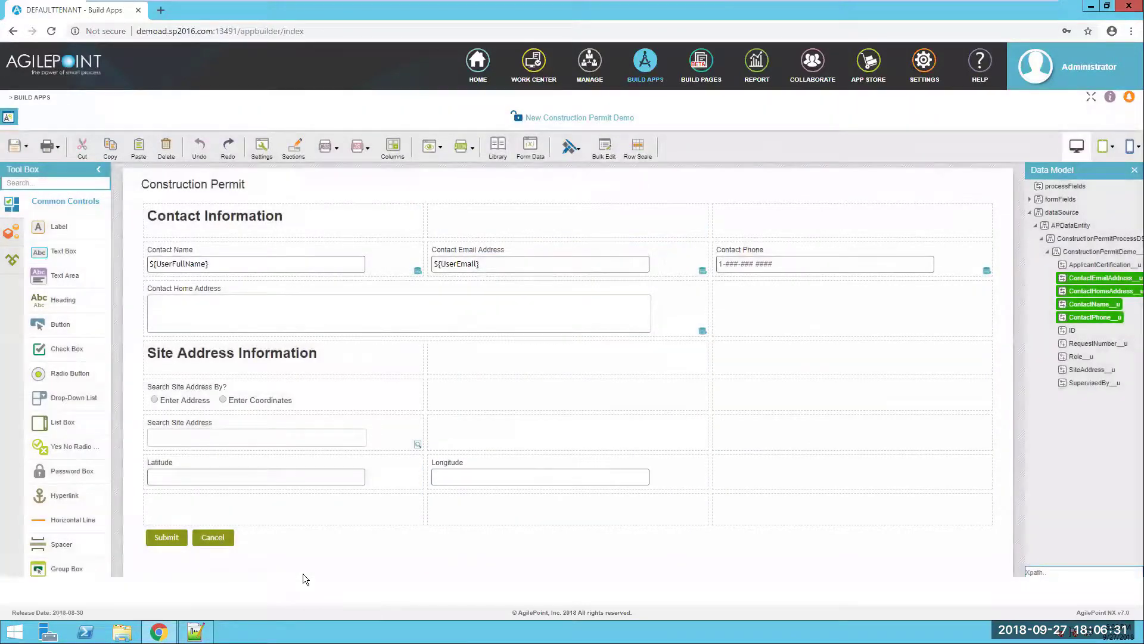
- Copy the 'Get Coordinates By Site Address' name and search the controls for 'auto'
key("alt+Tab")
scroll(270, 451, "down", 1)
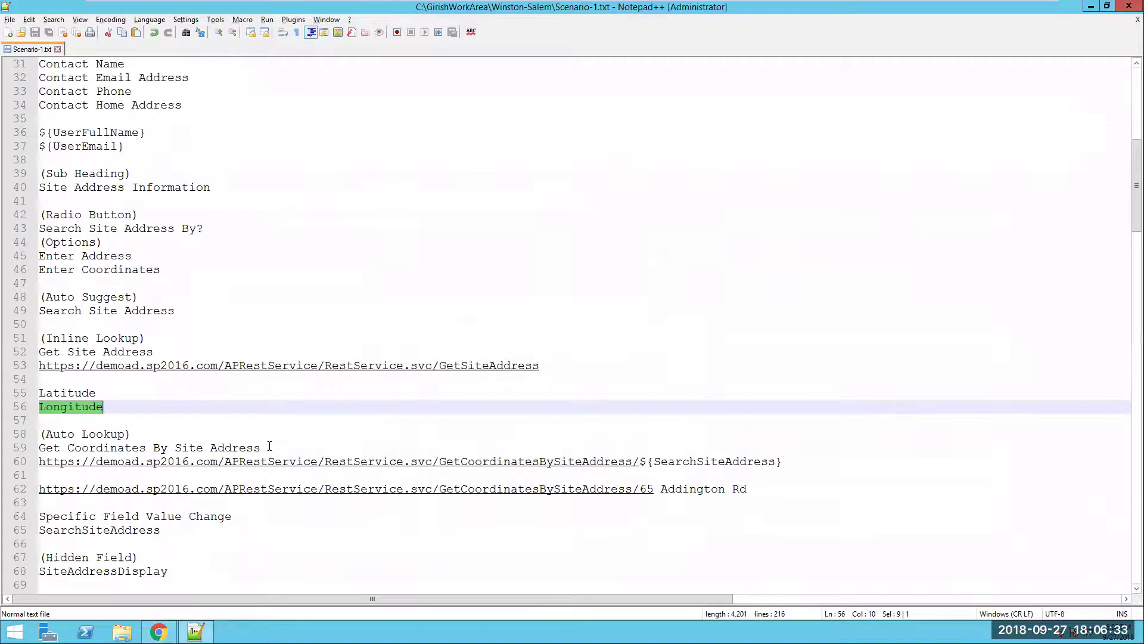
left_click_drag(270, 447, 47, 449)
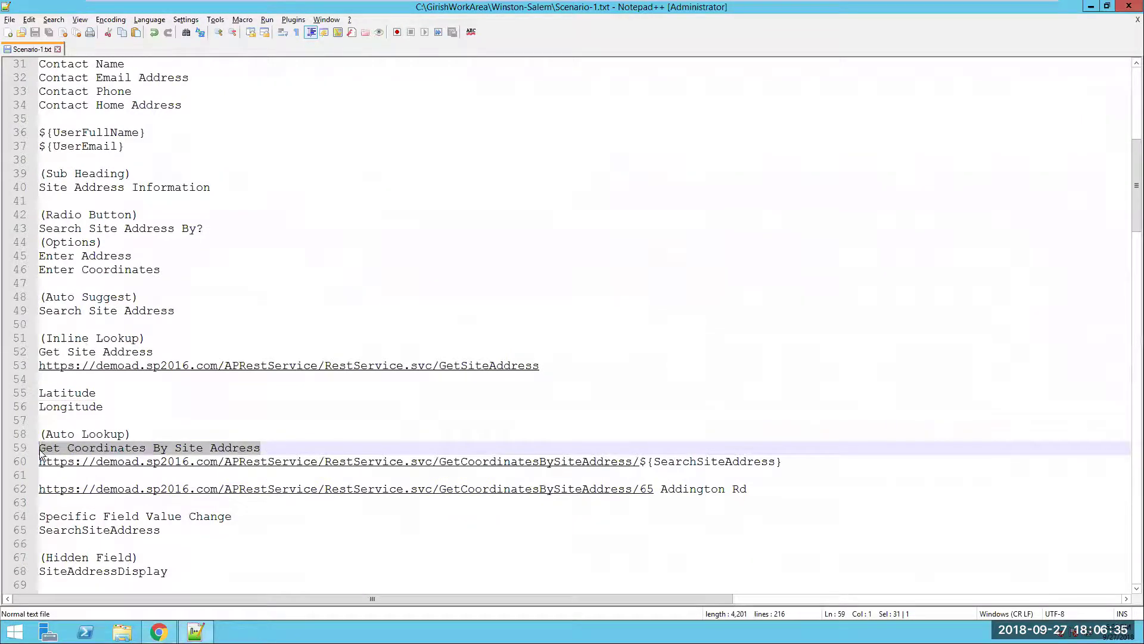
key("alt+Tab")
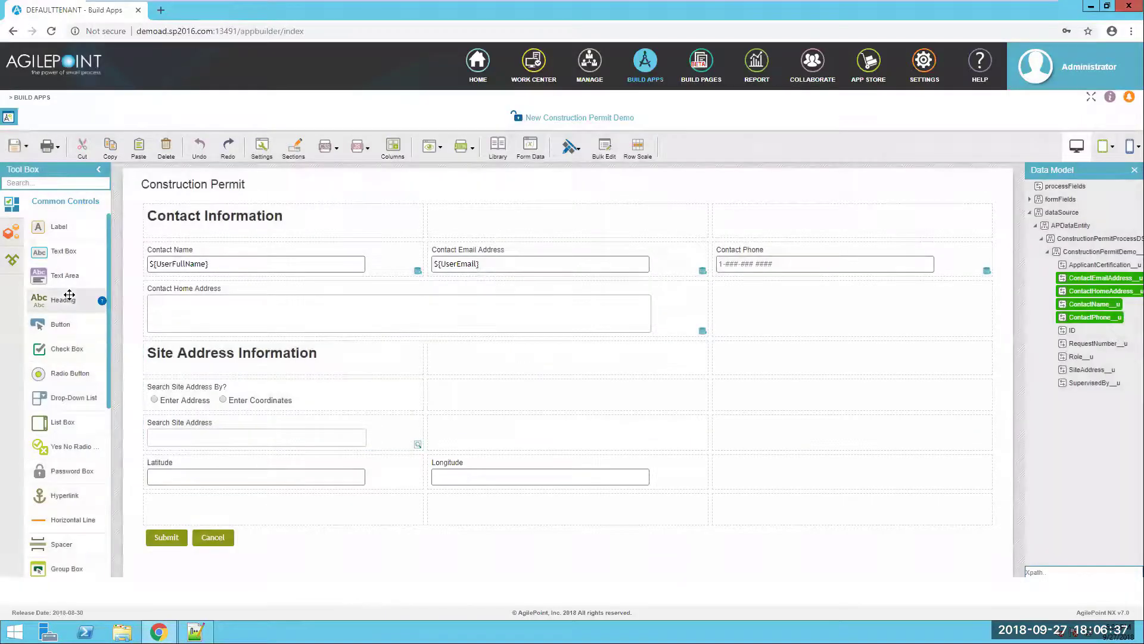
left_click(67, 186)
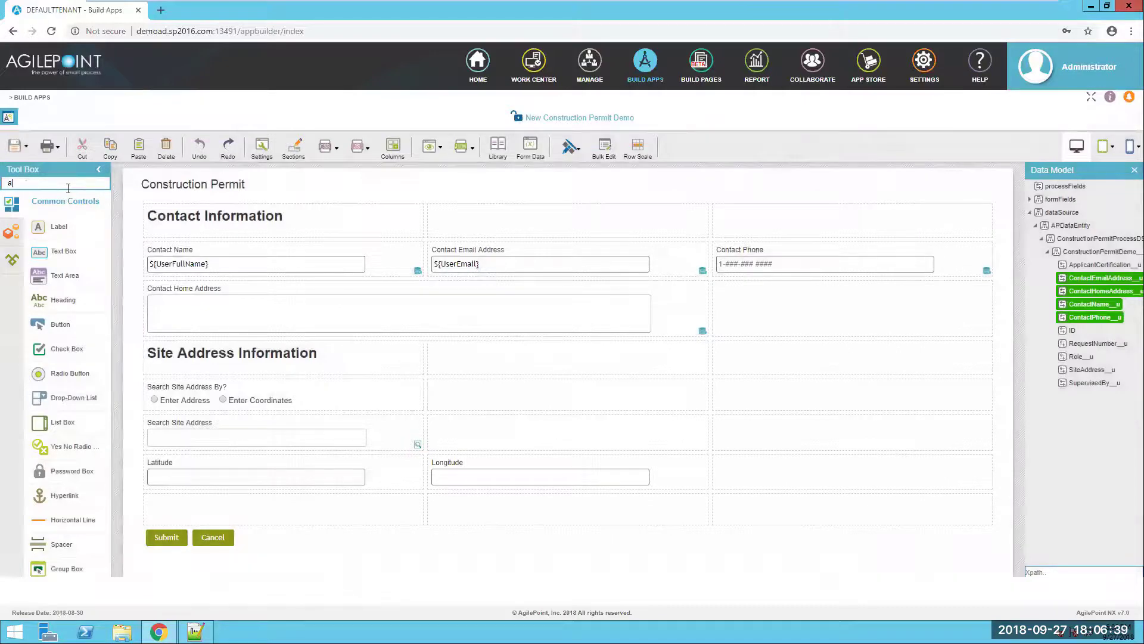
type("auto")
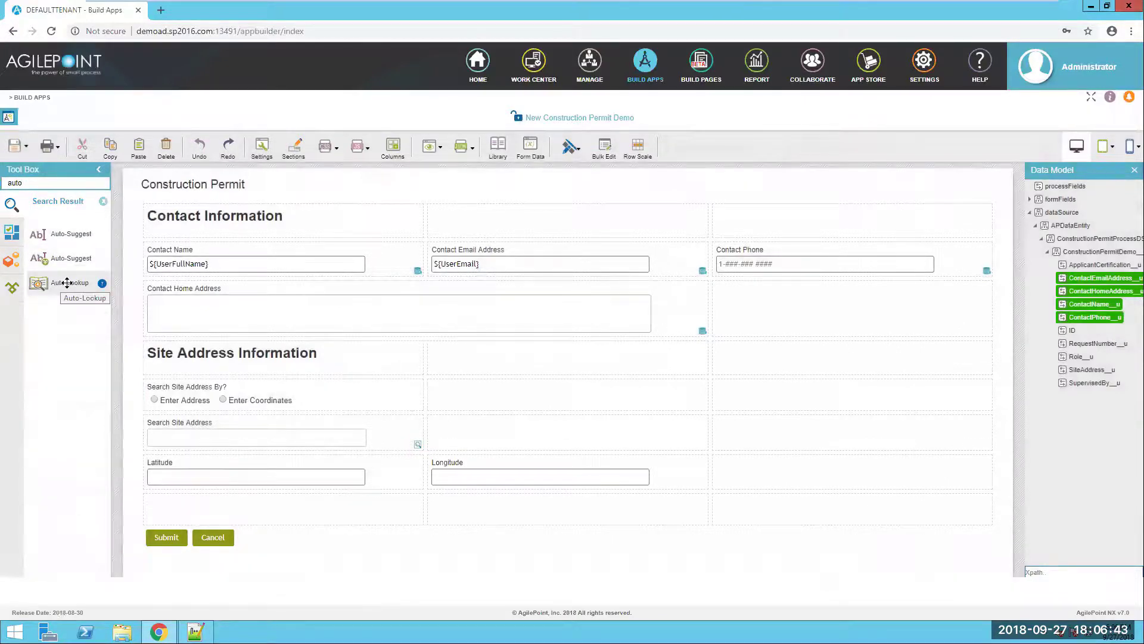
- Place an Auto-Lookup control labelled 'Get Coordinates By Site Address' on the form
left_click_drag(66, 277, 477, 432)
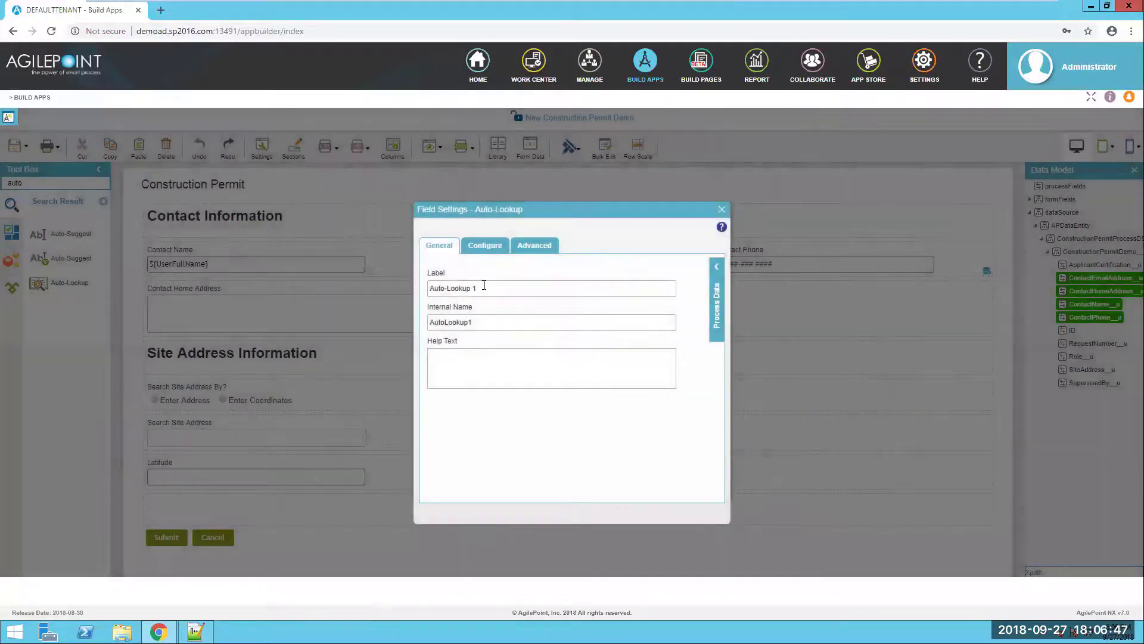
left_click_drag(480, 288, 419, 285)
key("ctrl+v")
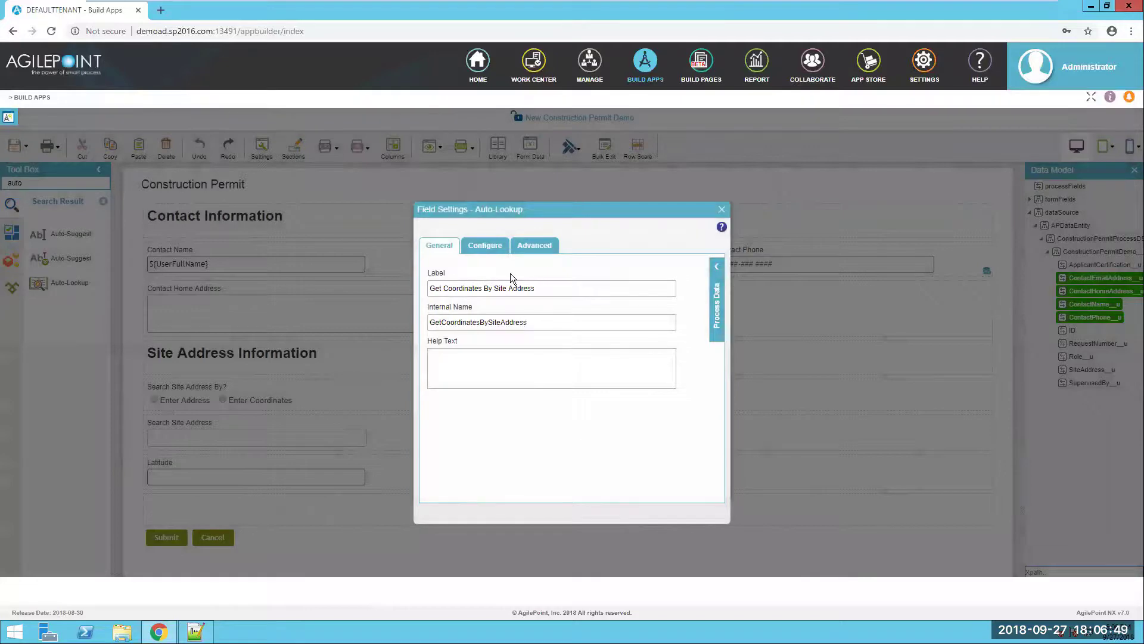
- Create a REST Service lookup named 'Get Coordinates By Site Address' with advanced configuration
left_click(491, 248)
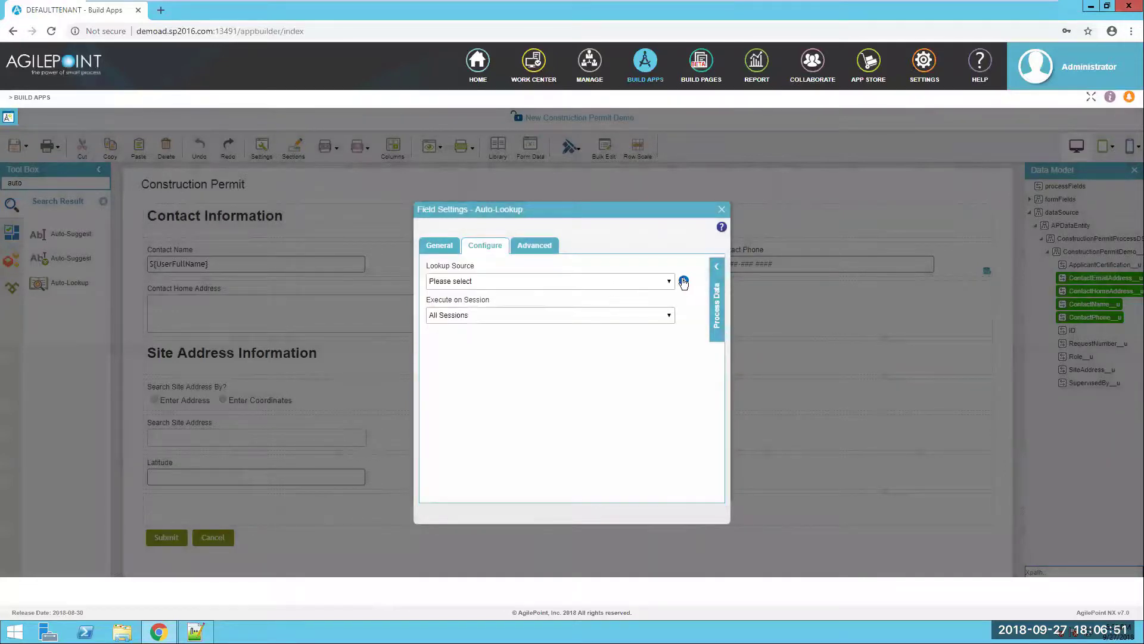
left_click(684, 282)
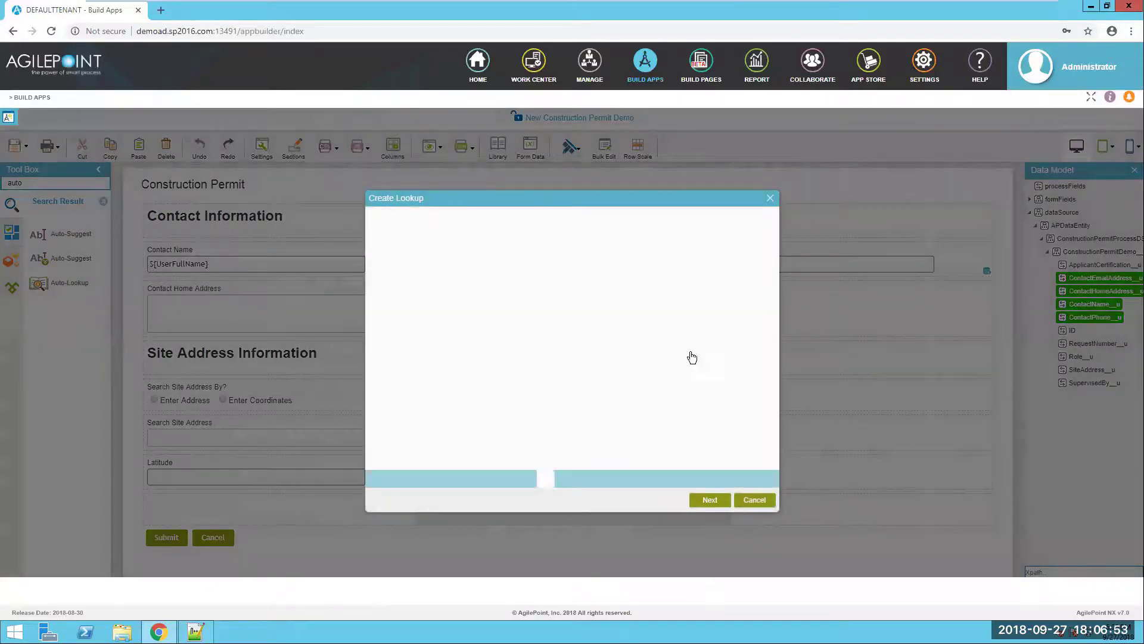
left_click(454, 352)
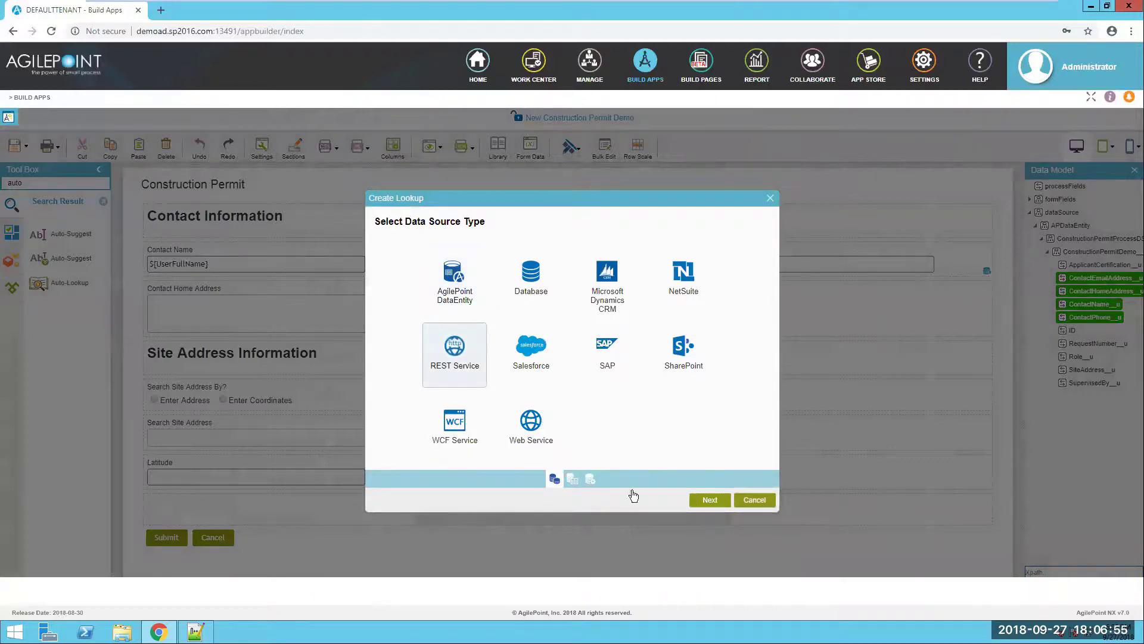
left_click(710, 500)
left_click(381, 249)
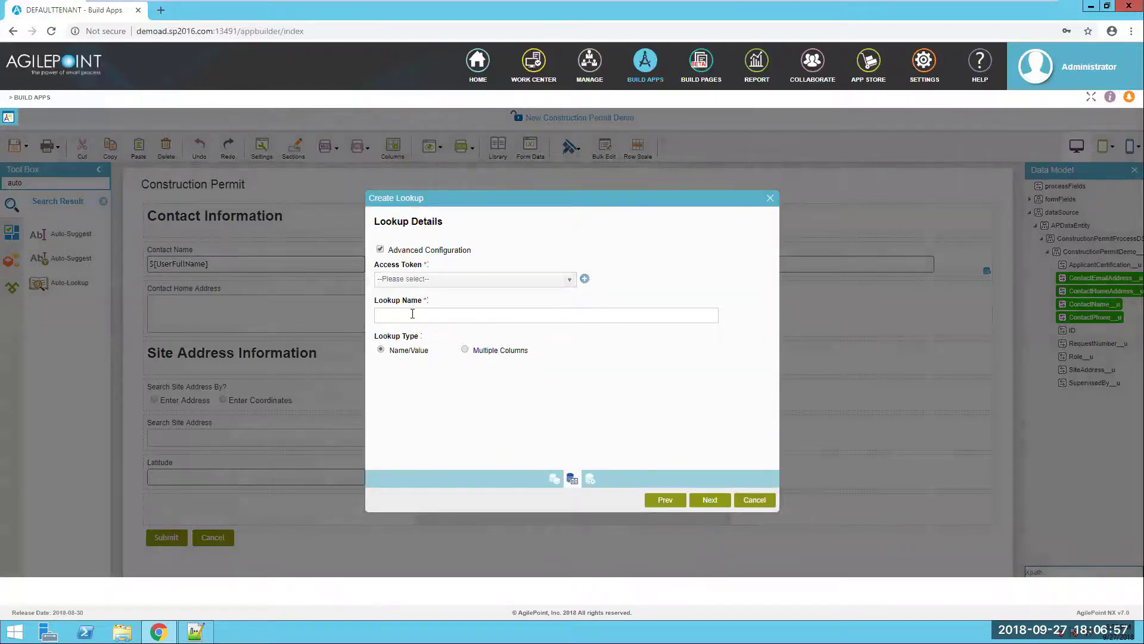
key("ctrl+v")
left_click(714, 500)
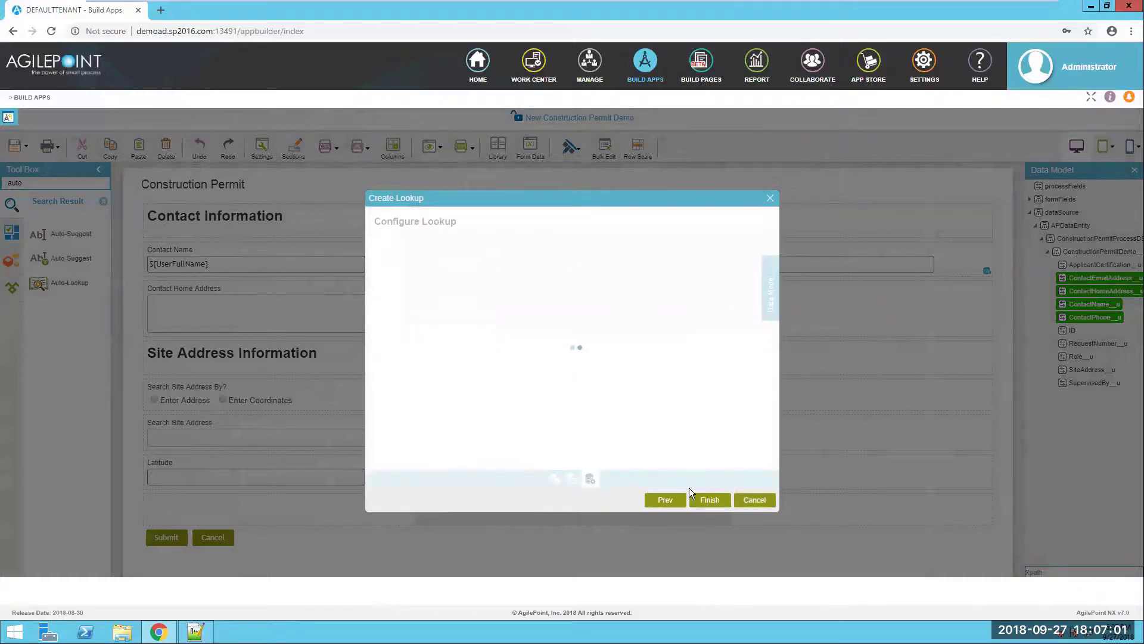
key("alt+Tab")
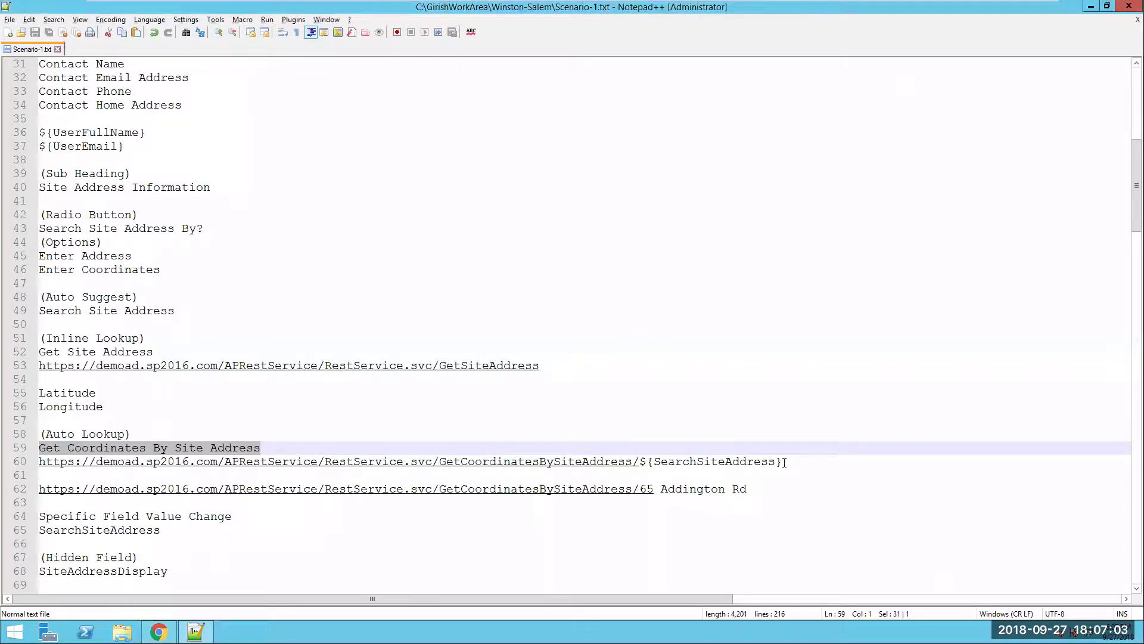
- Set the request URL to the GetCoordinatesBySiteAddress service
left_click_drag(784, 462, 37, 464)
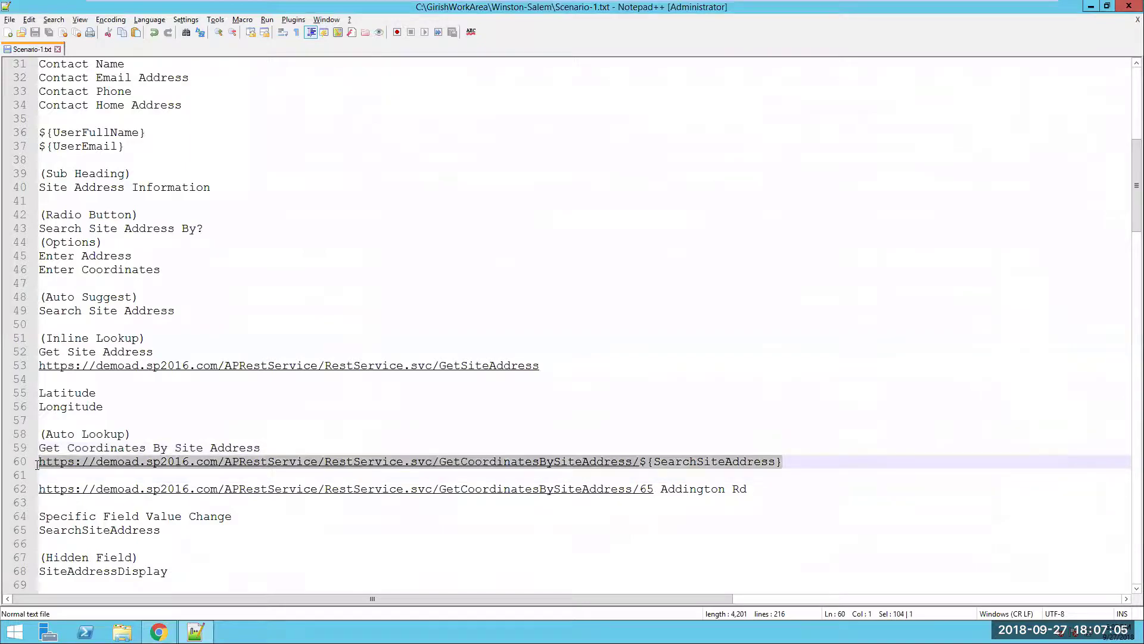
key("ctrl+c")
key("alt+Tab")
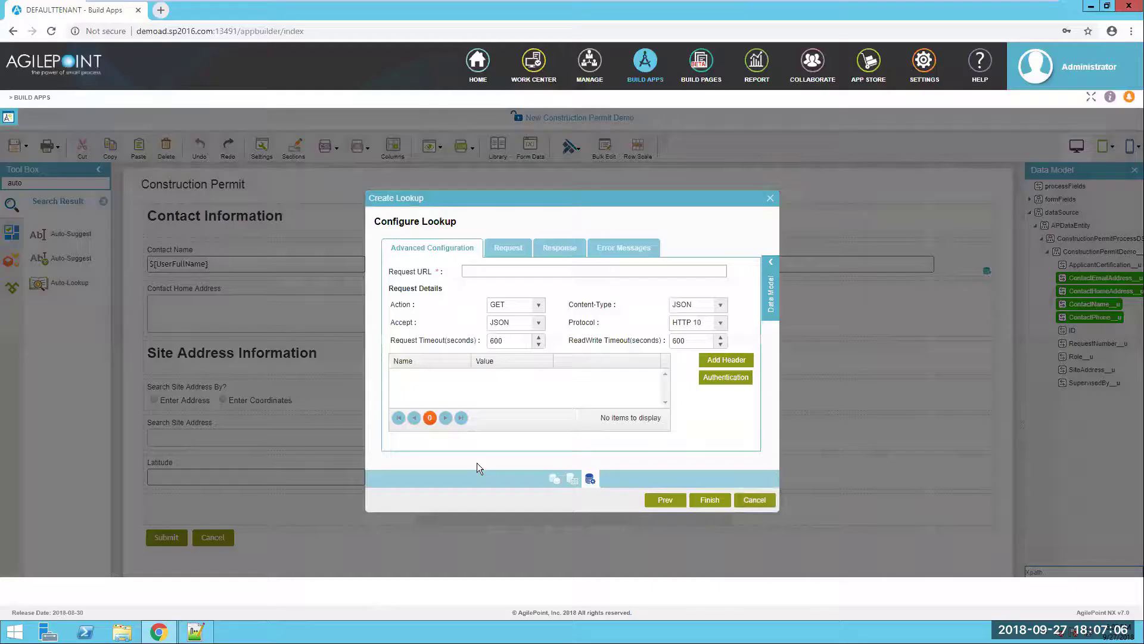
left_click(565, 270)
key("ctrl+v")
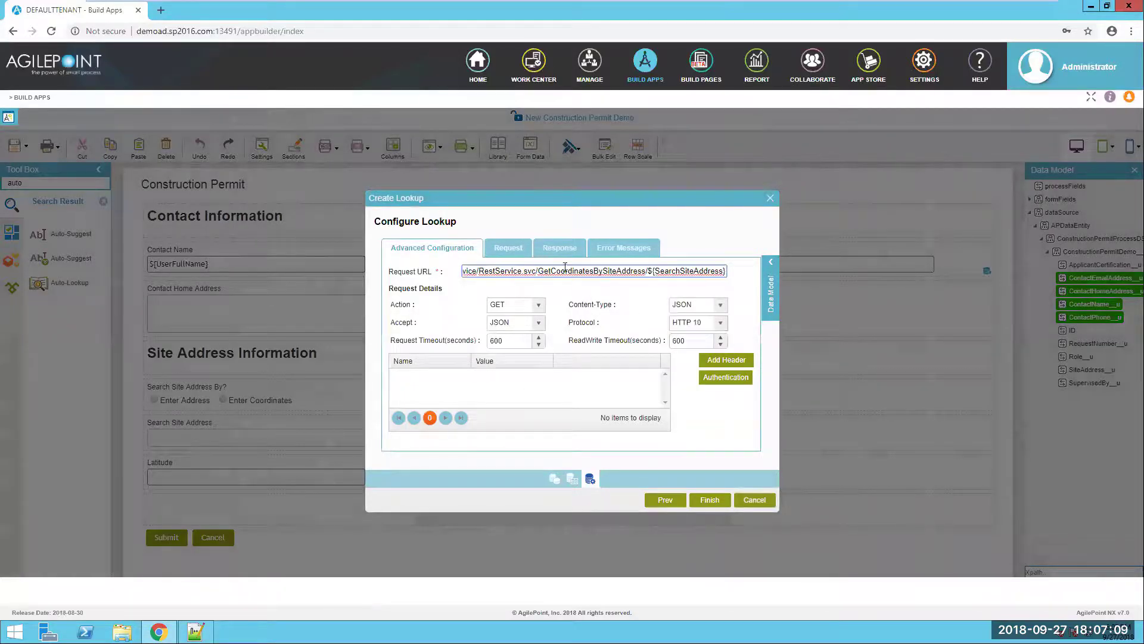
left_click(517, 248)
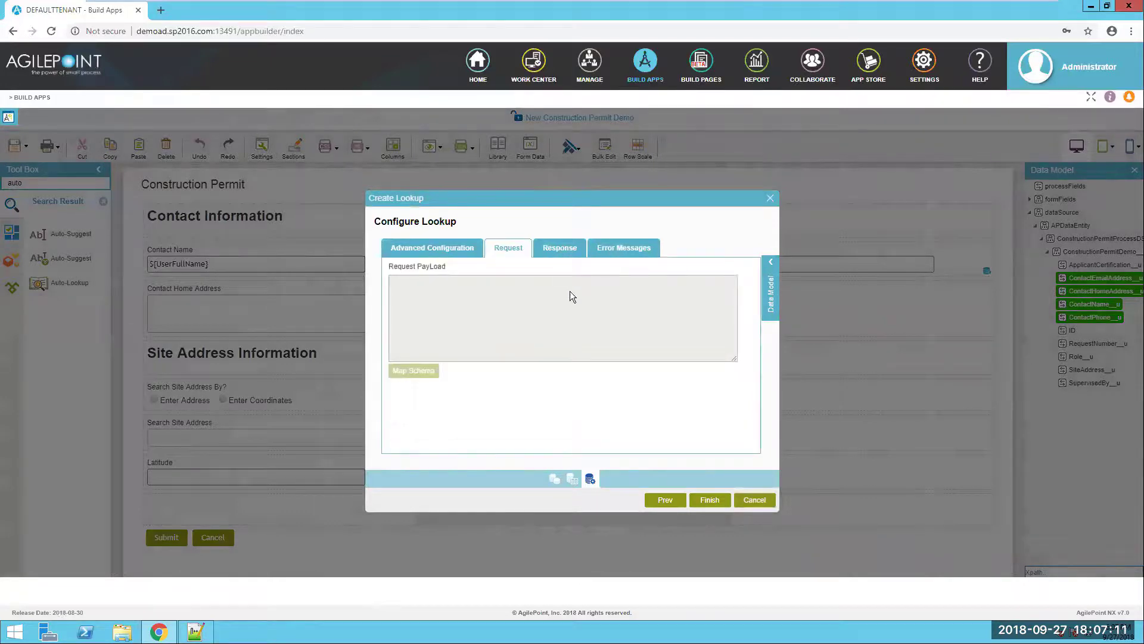
left_click(560, 247)
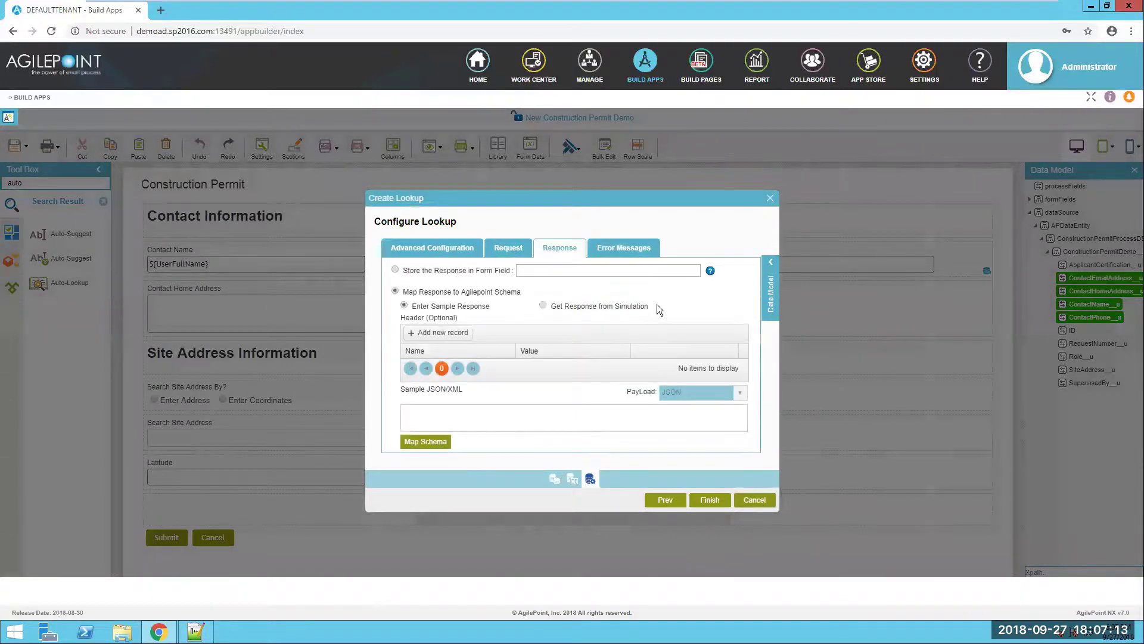
left_click(544, 305)
left_click(685, 306)
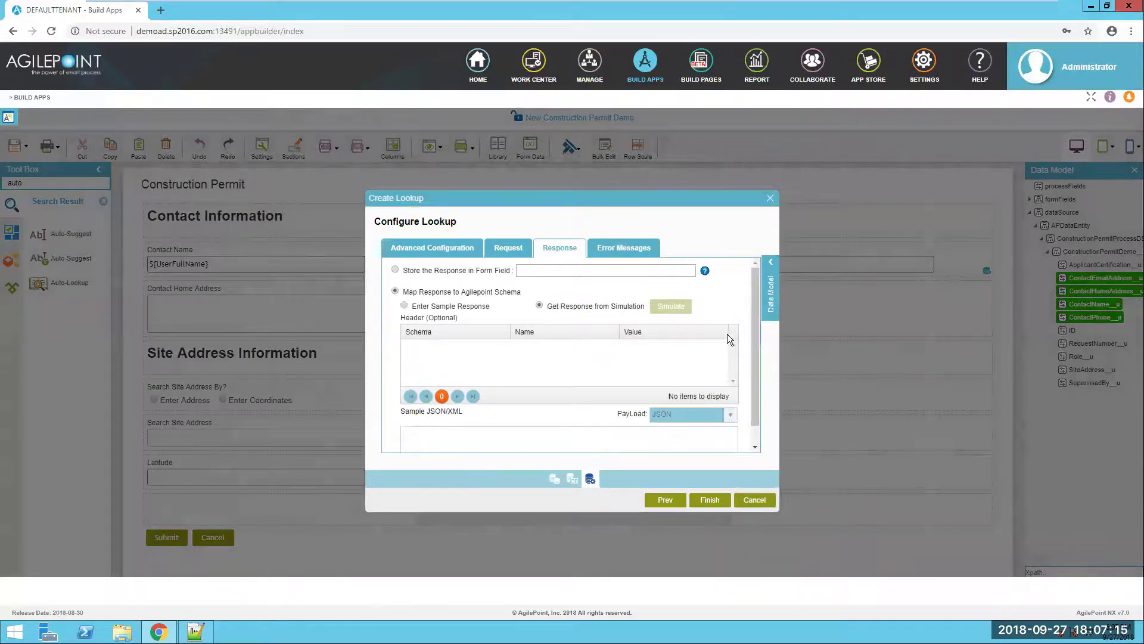
key("alt+Tab")
left_click_drag(757, 494, 44, 497)
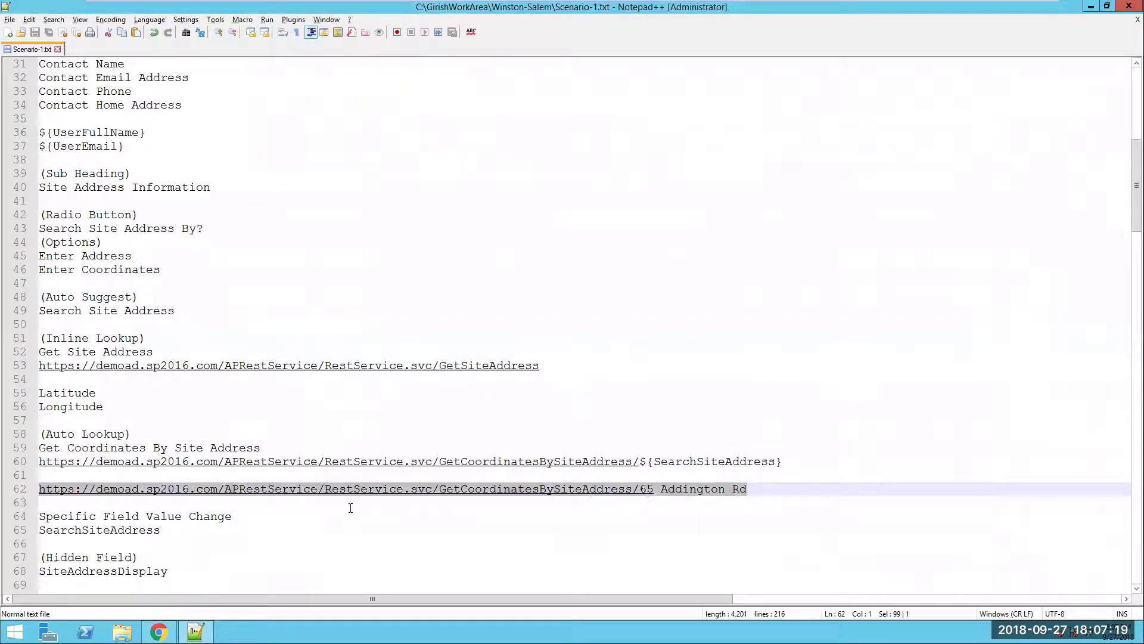
key("alt+Tab")
triple_click(505, 254)
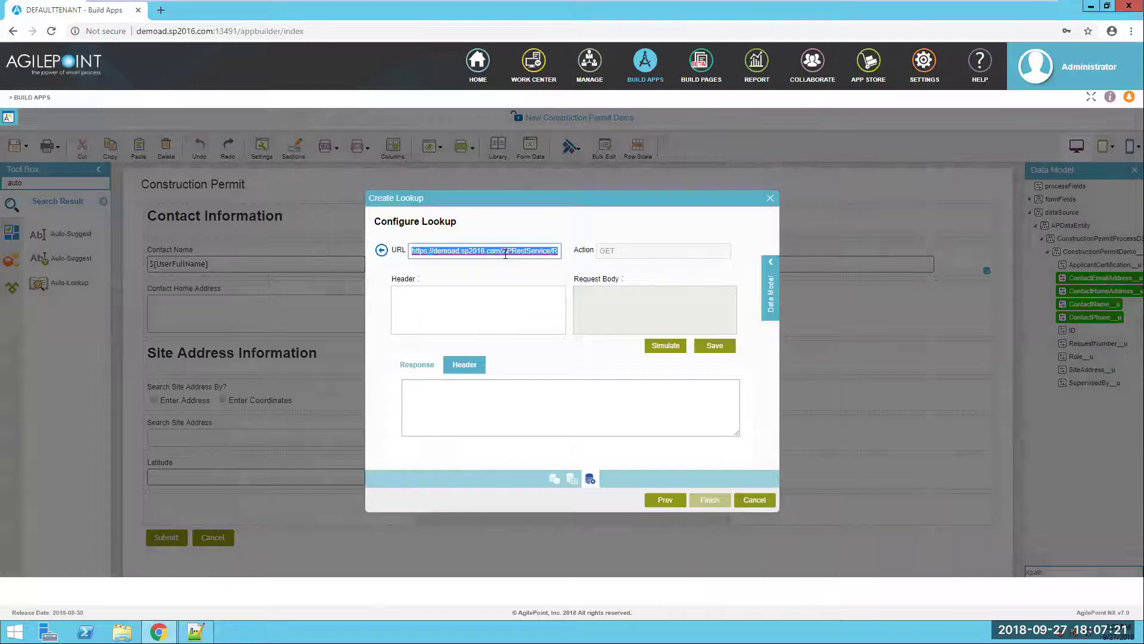
left_click(666, 346)
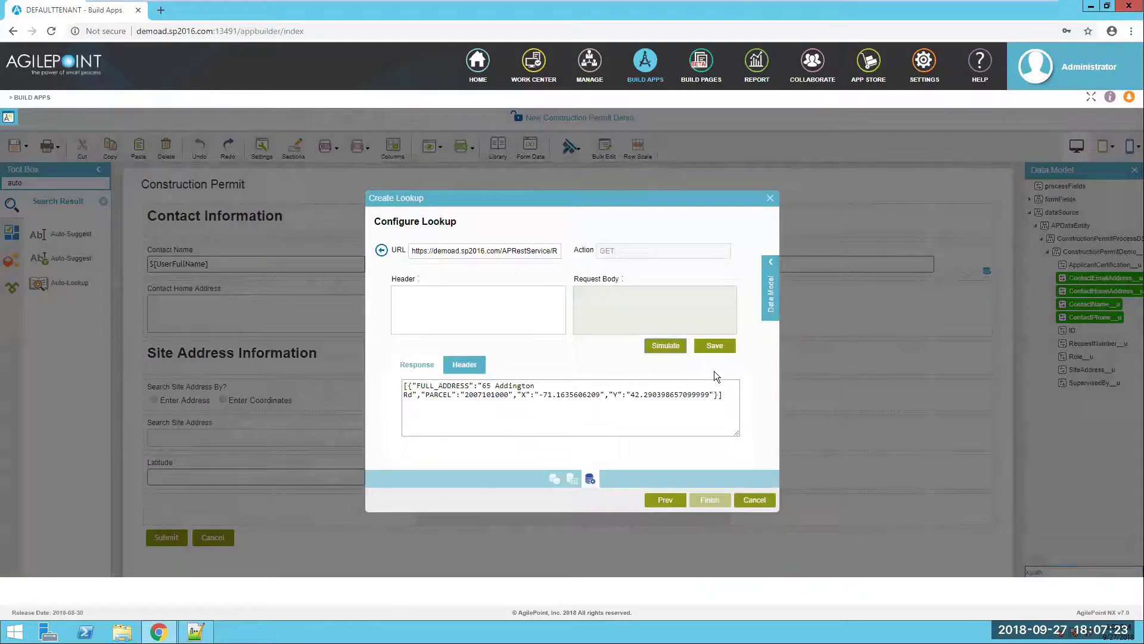
left_click(714, 346)
scroll(685, 414, "down", 1)
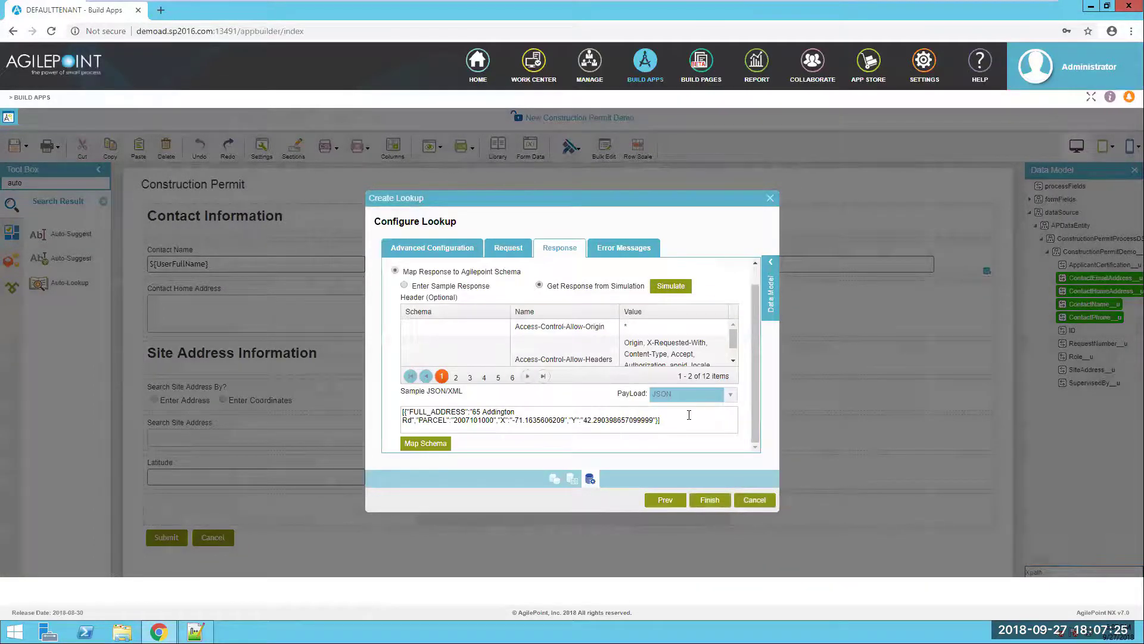
left_click(441, 445)
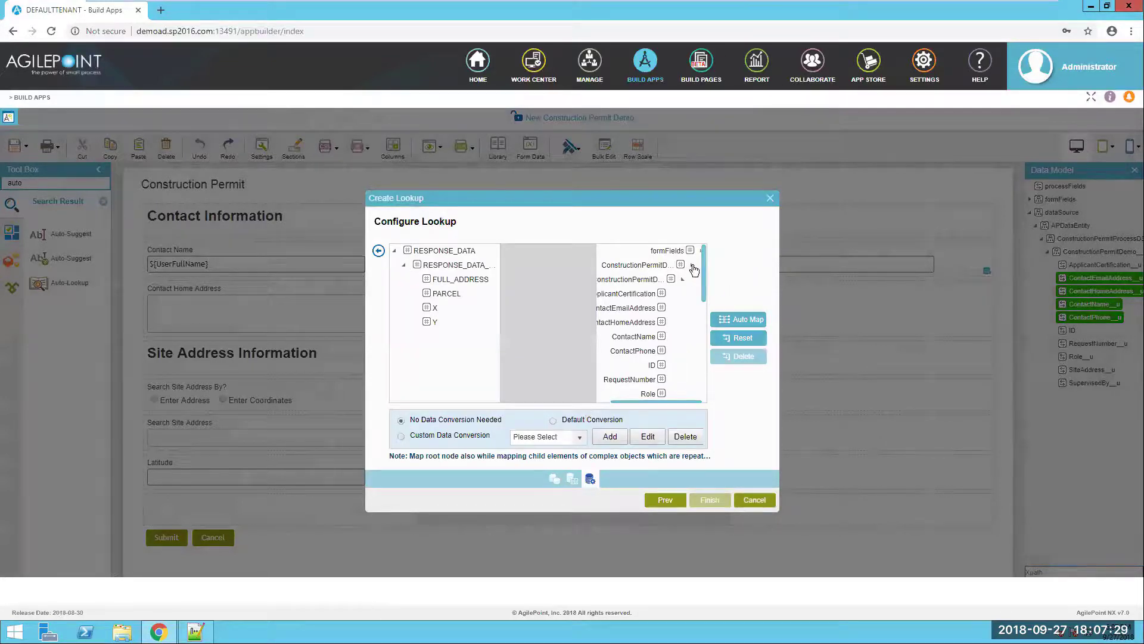
- Map the response's X coordinate to Longitude and Y to Latitude
left_click(694, 268)
left_click(467, 280)
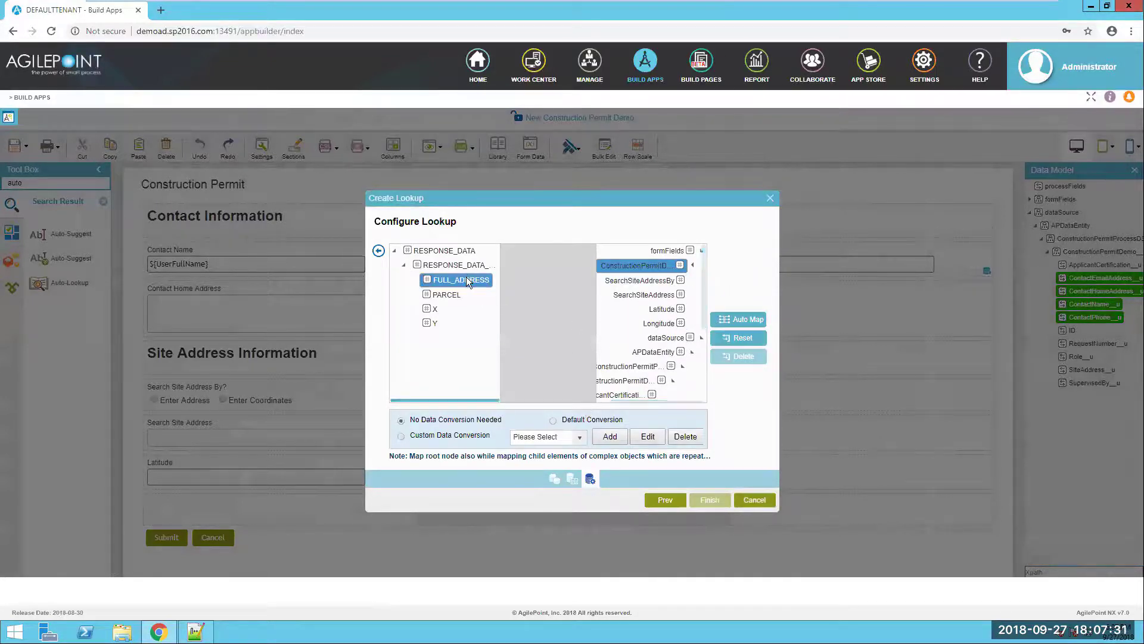
left_click_drag(437, 307, 658, 312)
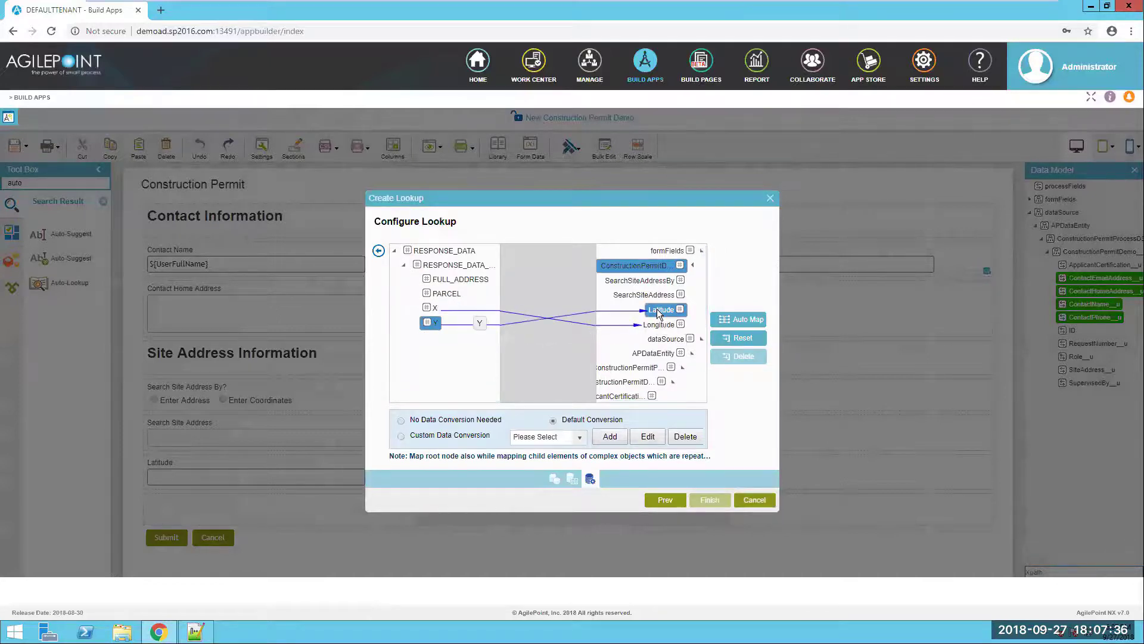
left_click(379, 251)
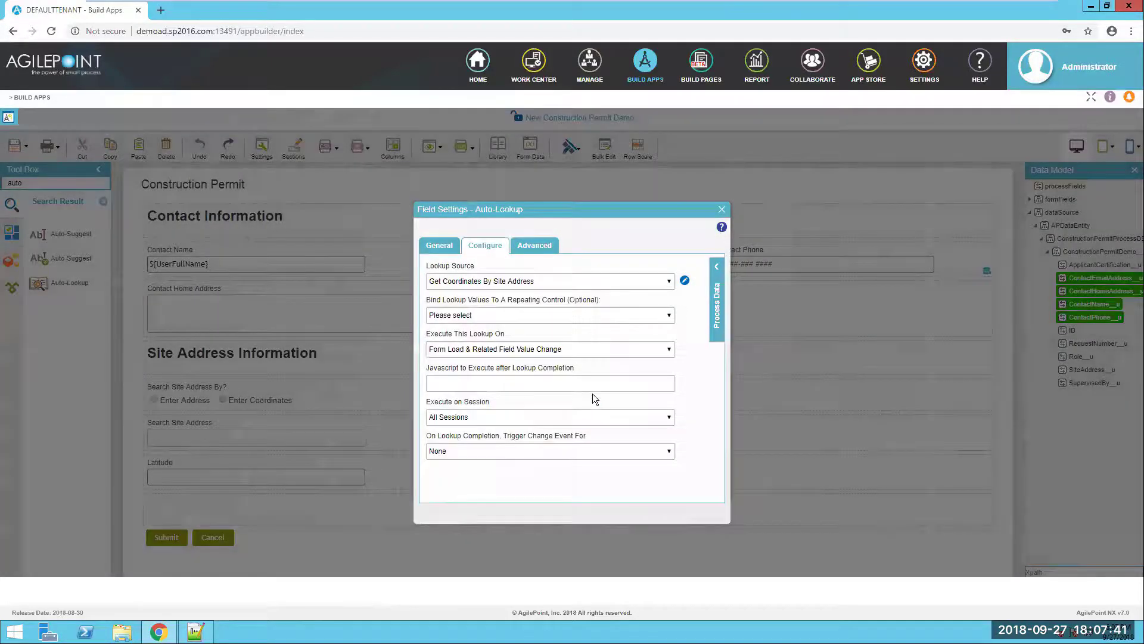
- Run the lookup whenever the SearchSiteAddress field value changes
left_click(538, 351)
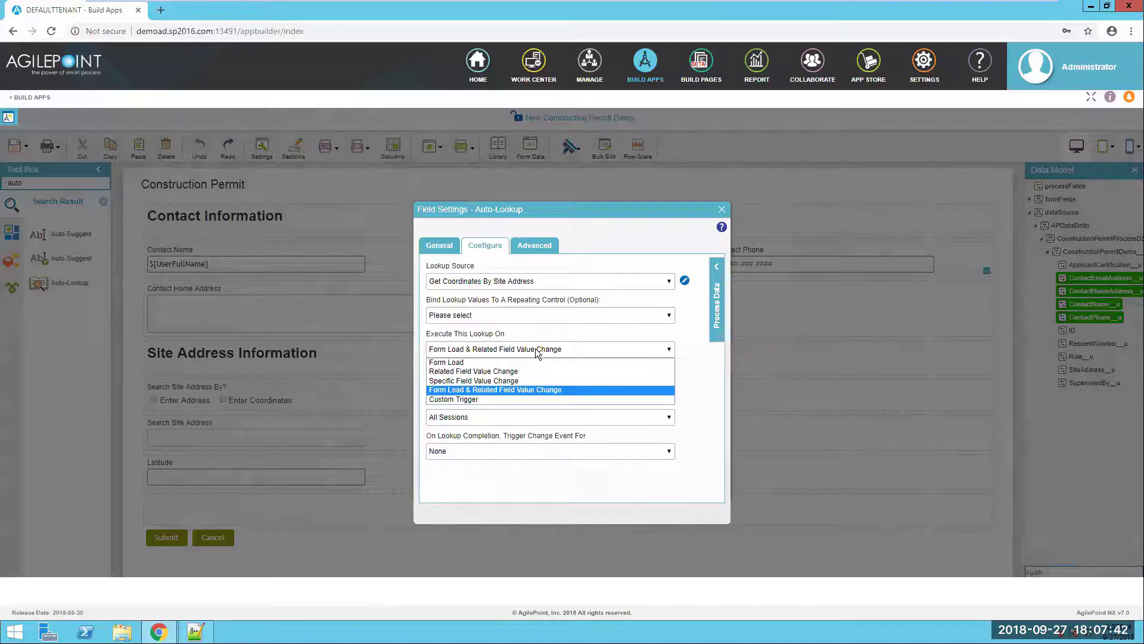
left_click(509, 379)
left_click(506, 383)
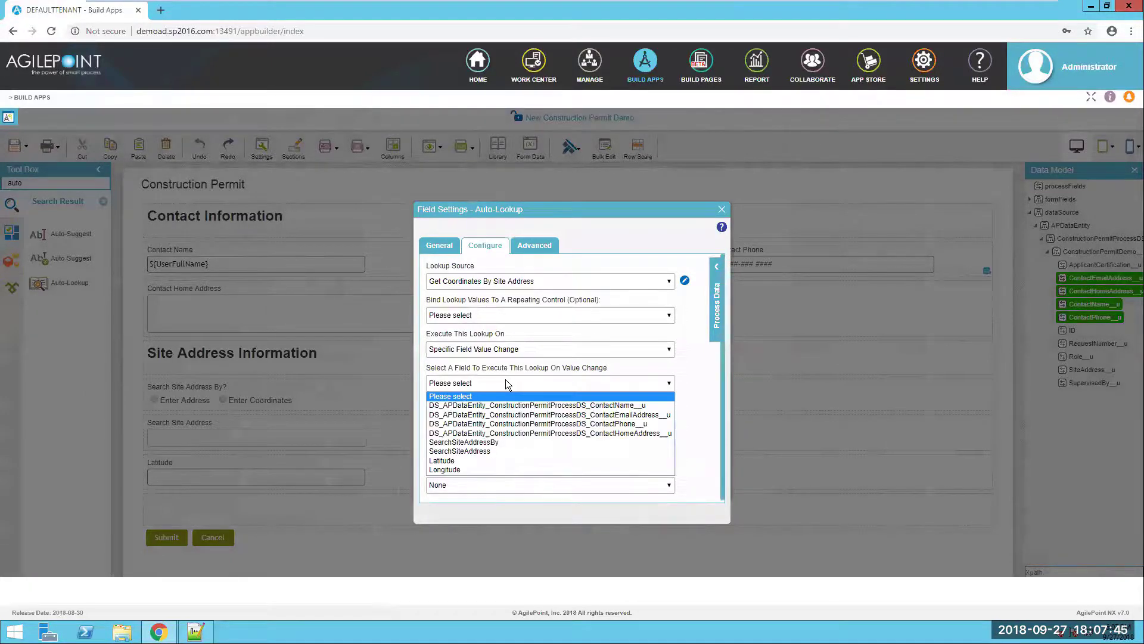
left_click(656, 449)
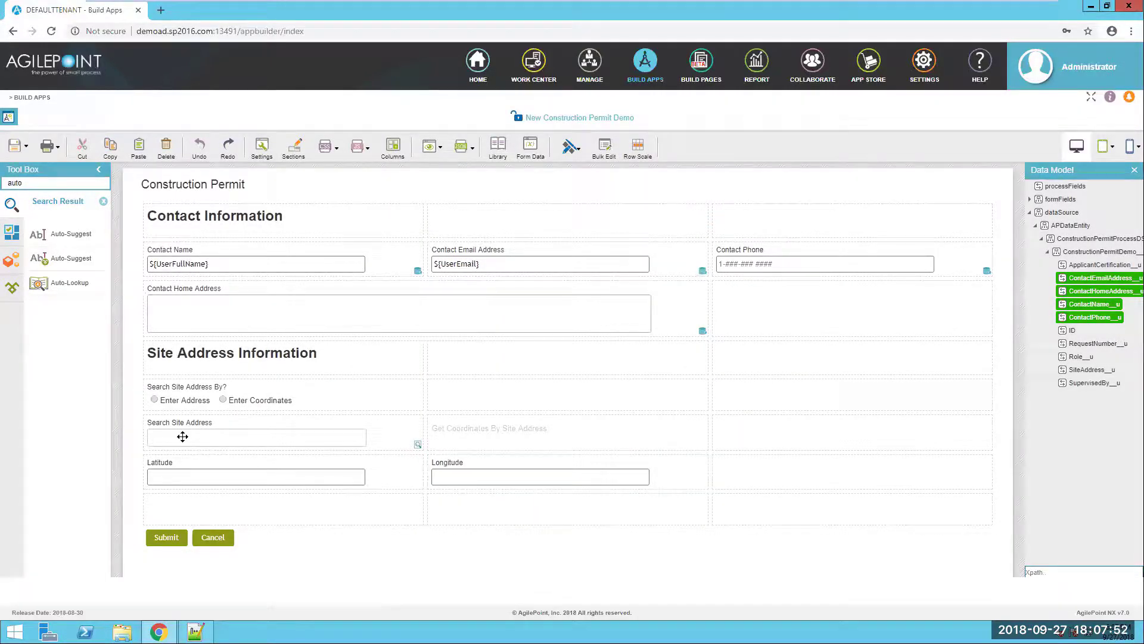
- Add a Text Box below Latitude and label it SiteAddressDisplay, copied from the scenario notes
left_click(103, 201)
left_click_drag(103, 251, 218, 500)
key("alt+Tab")
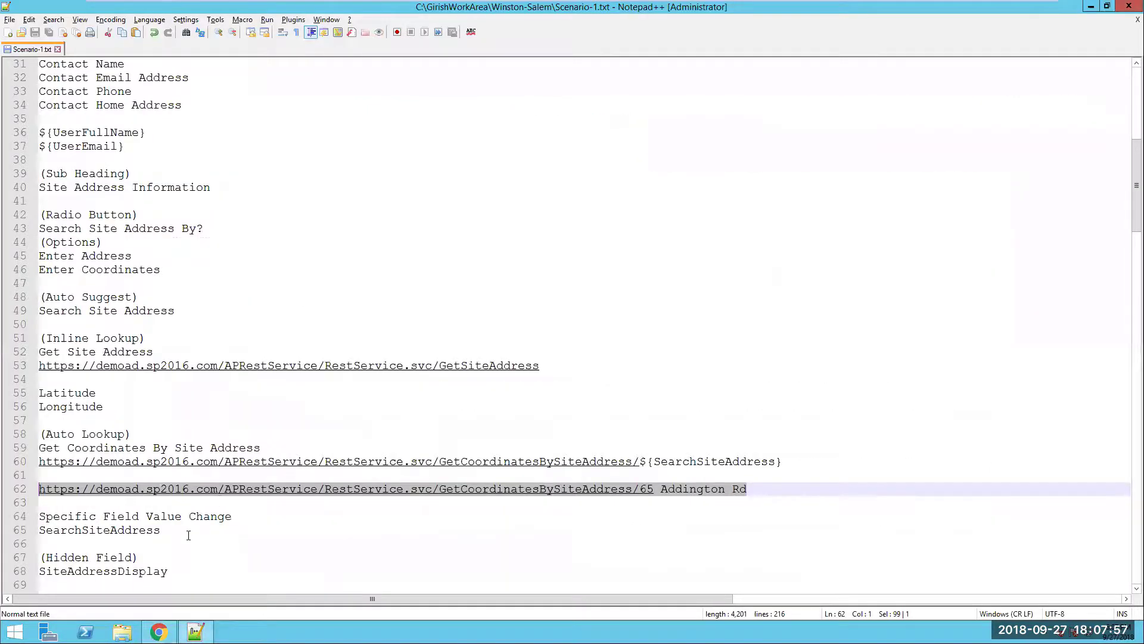
scroll(182, 528, "down", 2)
left_click(144, 493)
double_click(144, 494)
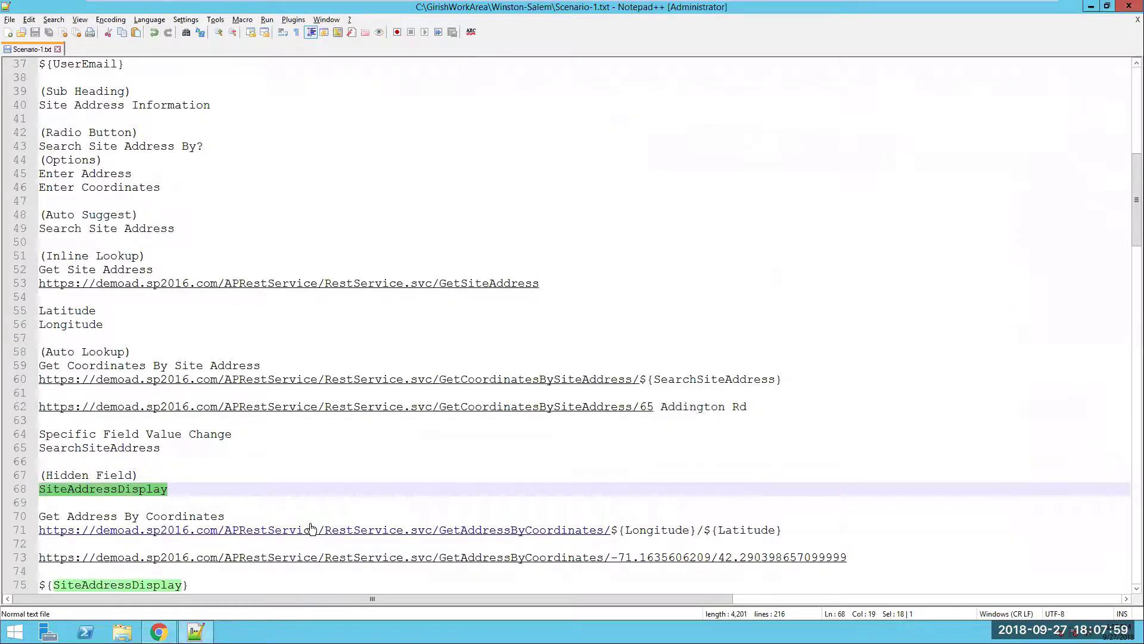
key("alt+Tab")
left_click_drag(482, 295, 366, 287)
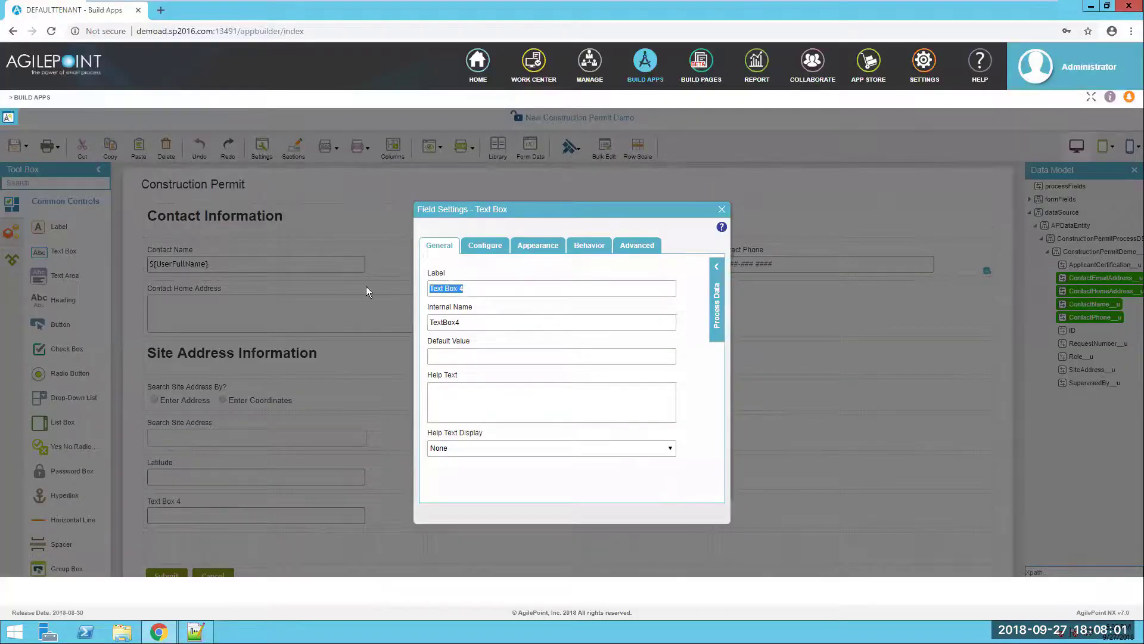
key("ctrl+v")
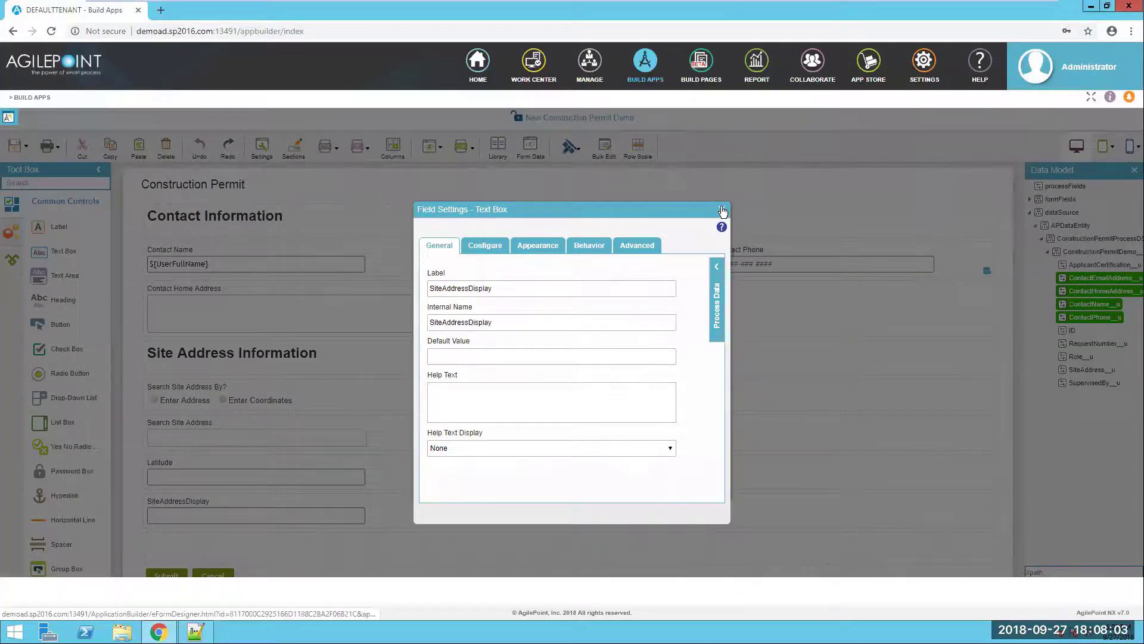
scroll(509, 467, "down", 1)
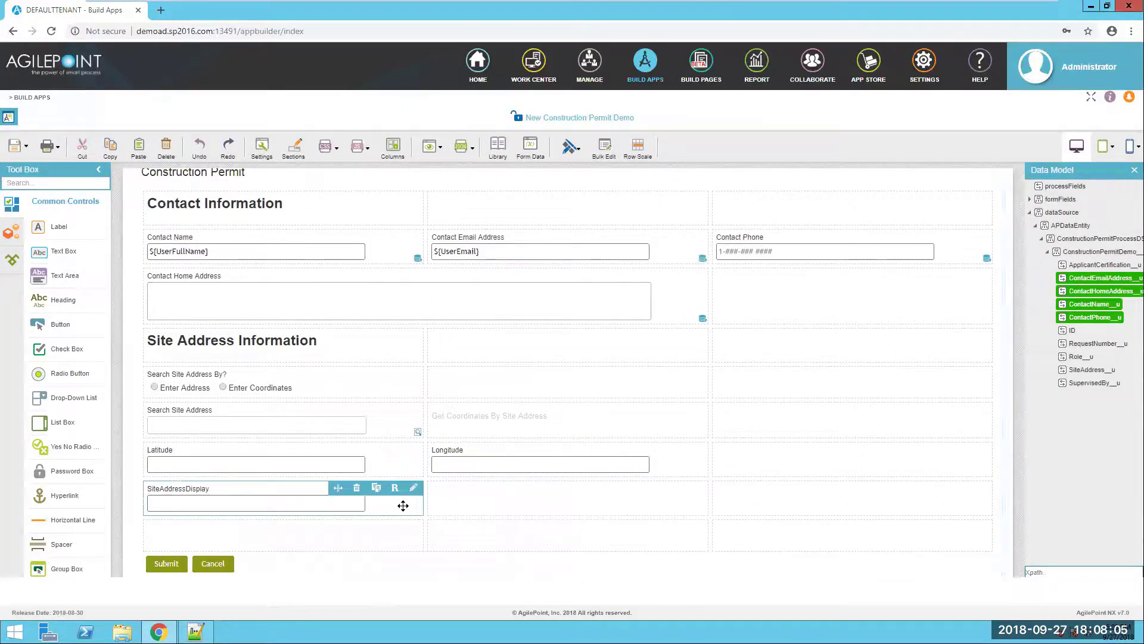
- Copy the lookup name 'Get Address By Coordinates' from the scenario notes
key("alt+Tab")
scroll(221, 447, "down", 1)
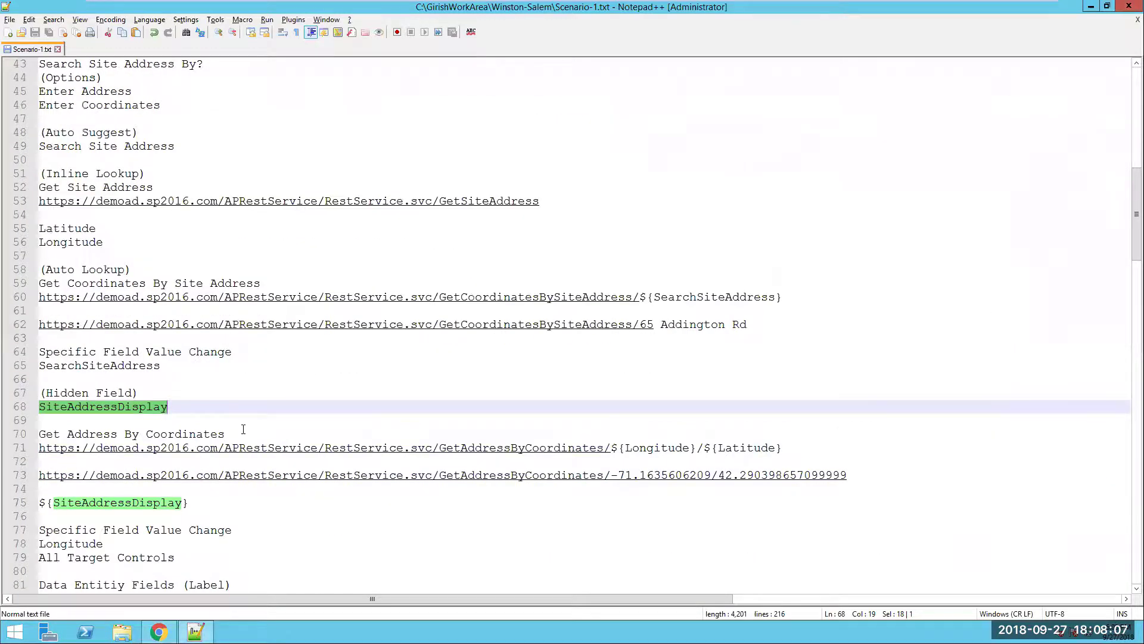
left_click_drag(243, 429, 45, 433)
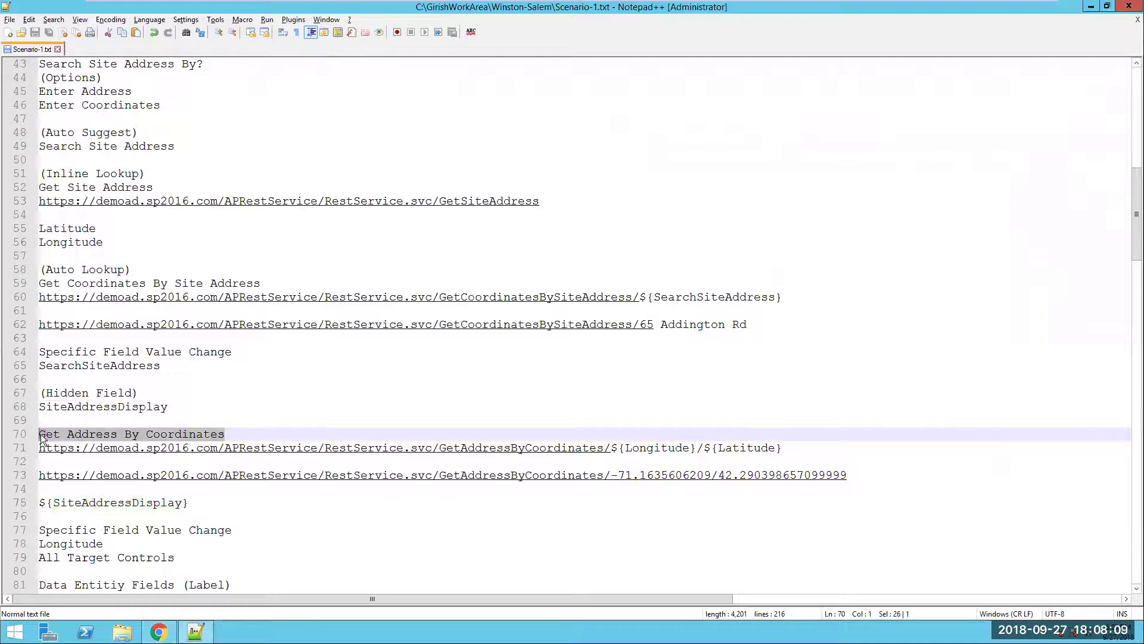
key("alt+Tab")
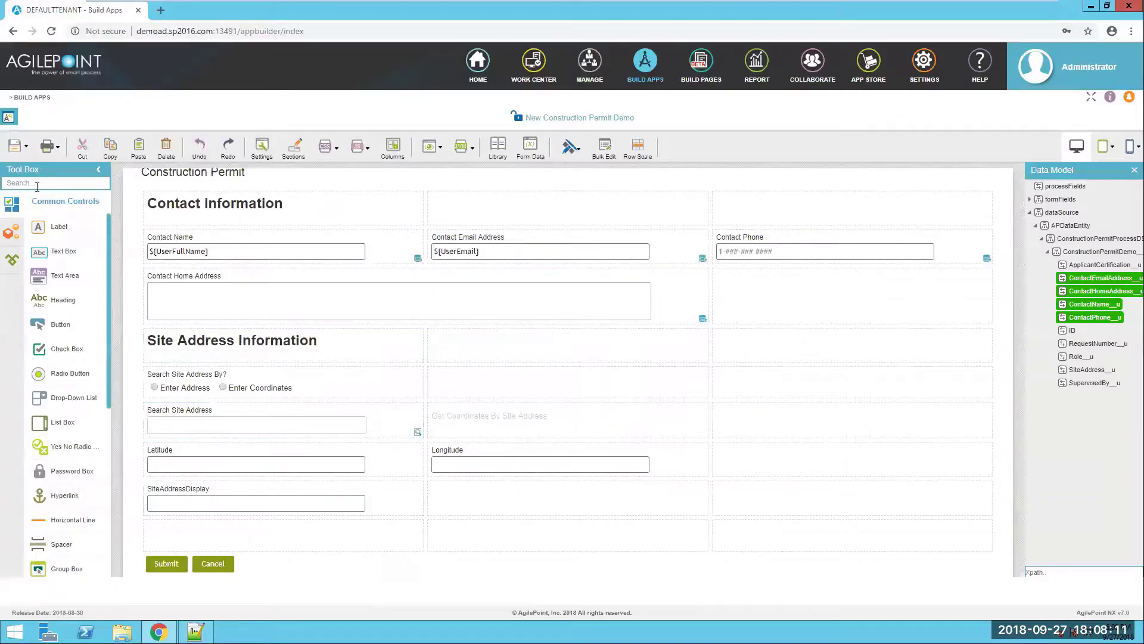
- Add an auto-lookup control to the form and label it Get Address By Coordinates
left_click(38, 184)
type("a")
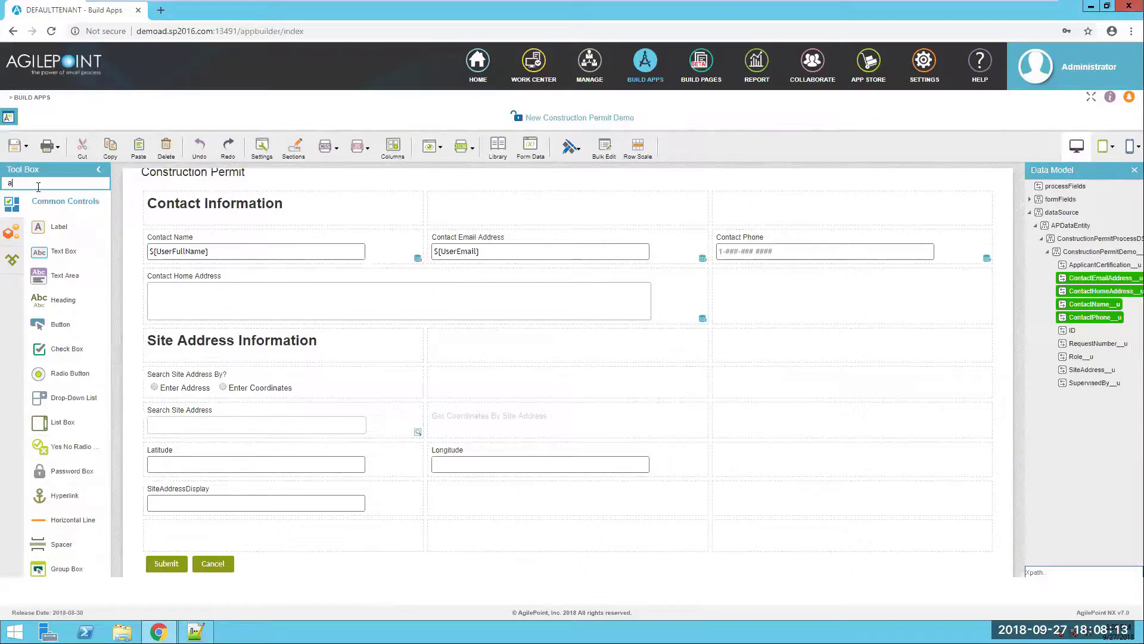
type("uto")
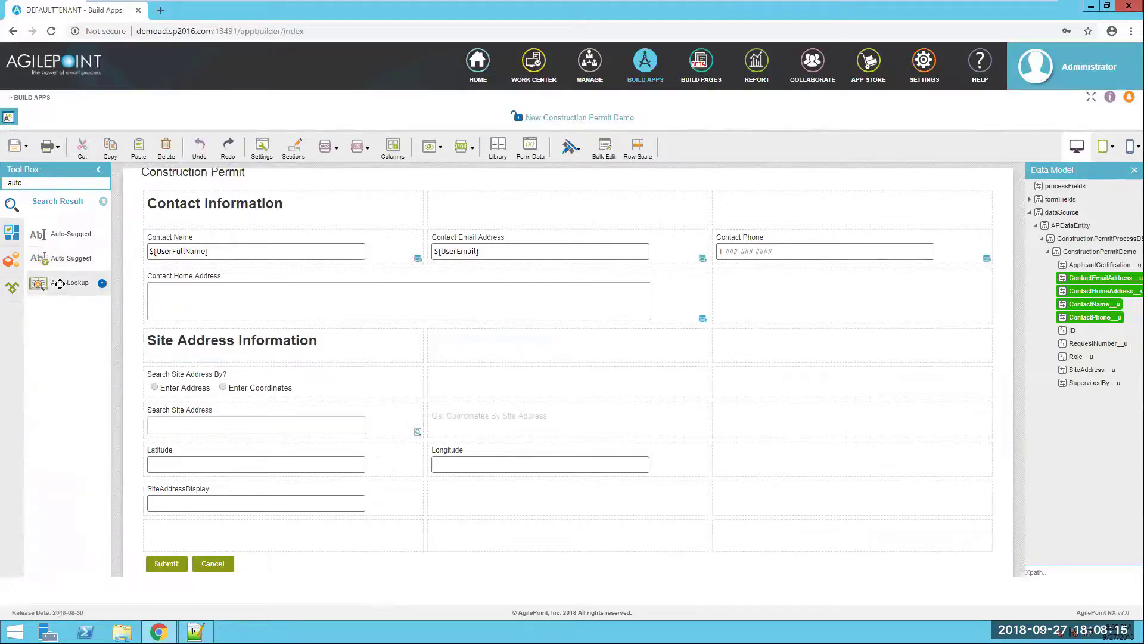
left_click_drag(60, 283, 754, 462)
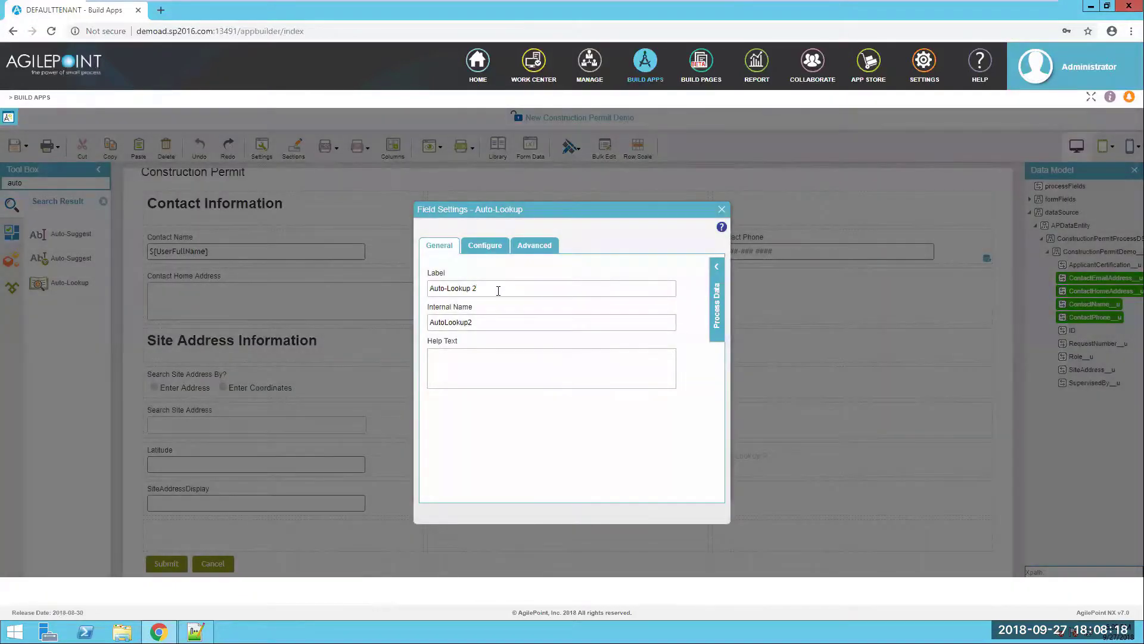
left_click_drag(498, 289, 365, 281)
type("Get Address By Coordinates")
- Create a REST Service lookup source named Get Address By Coordinates with advanced configuration and multiple columns
left_click(496, 253)
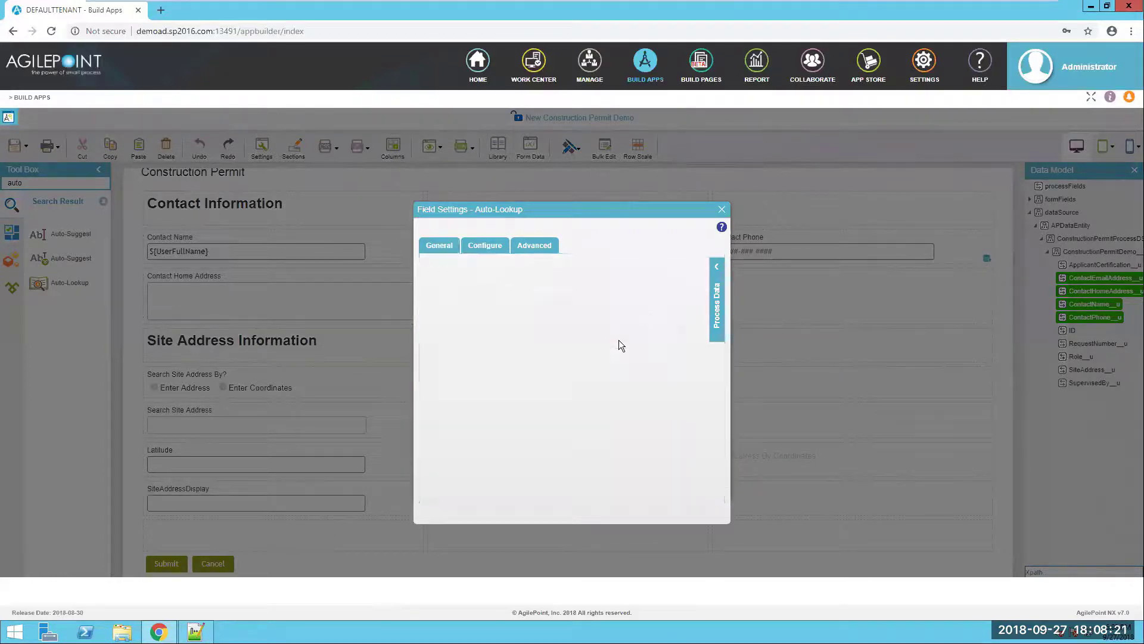
key("alt+Tab")
key("alt+Tab")
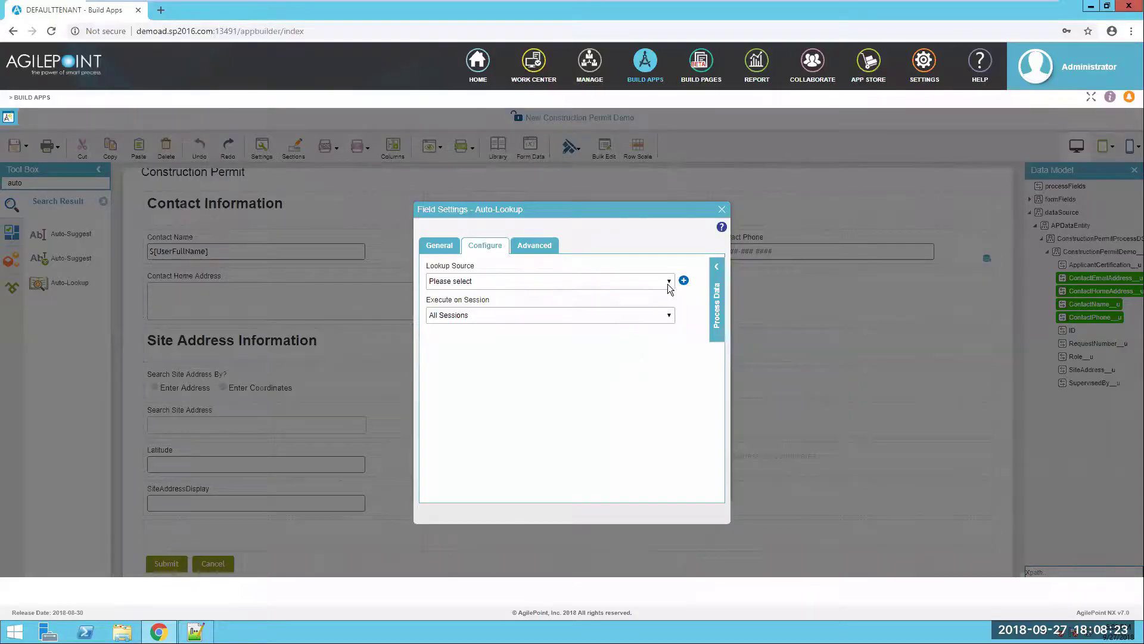
left_click(684, 281)
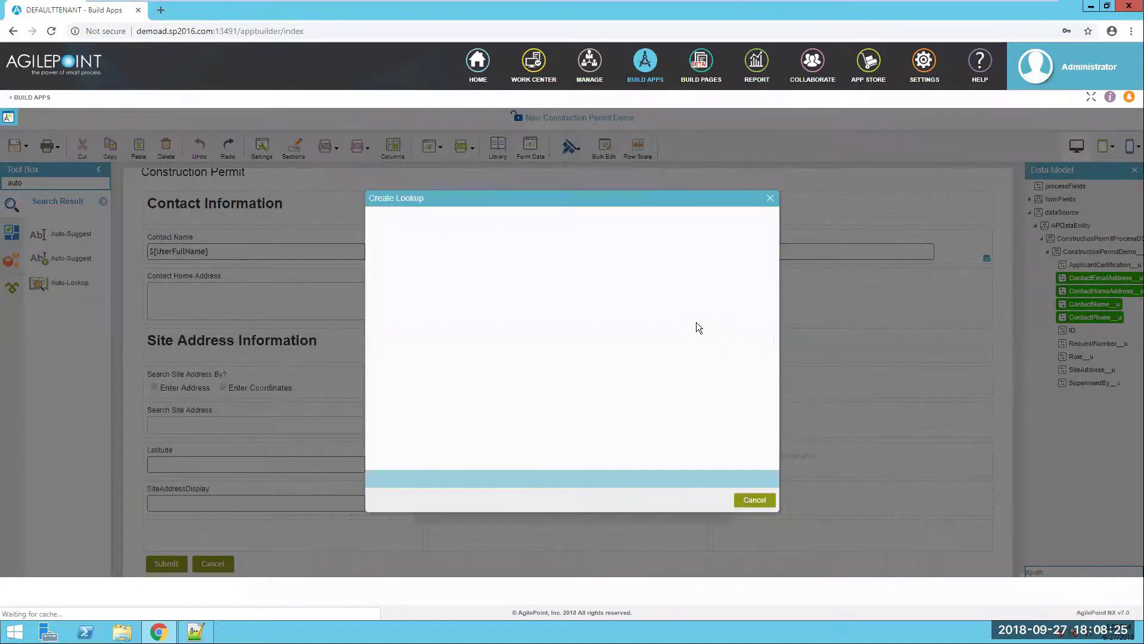
left_click(457, 370)
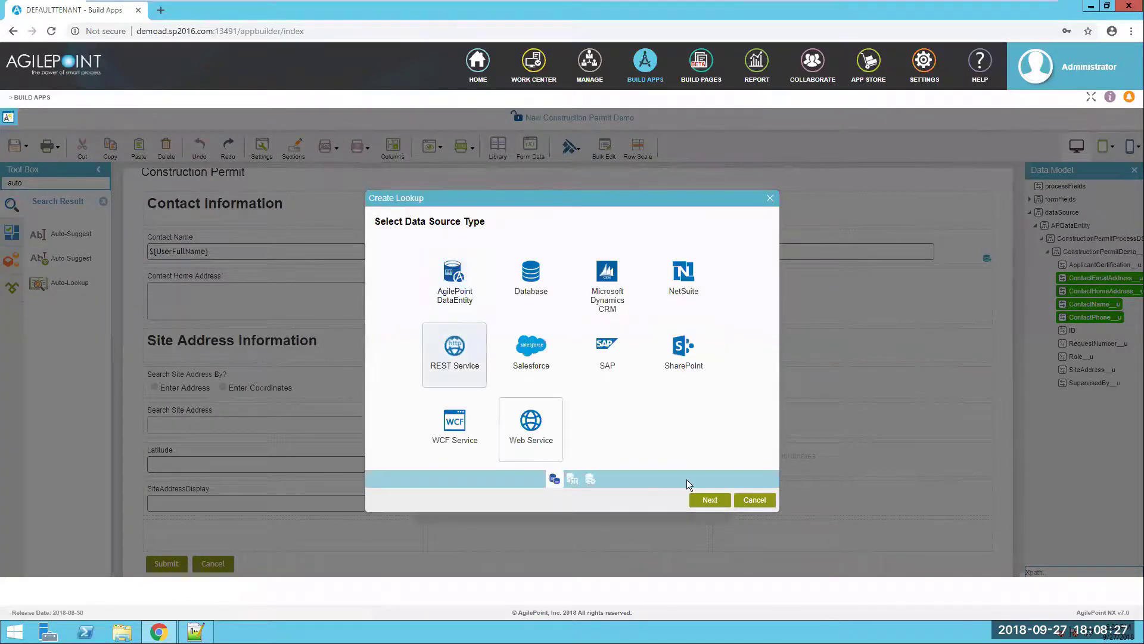
left_click(716, 502)
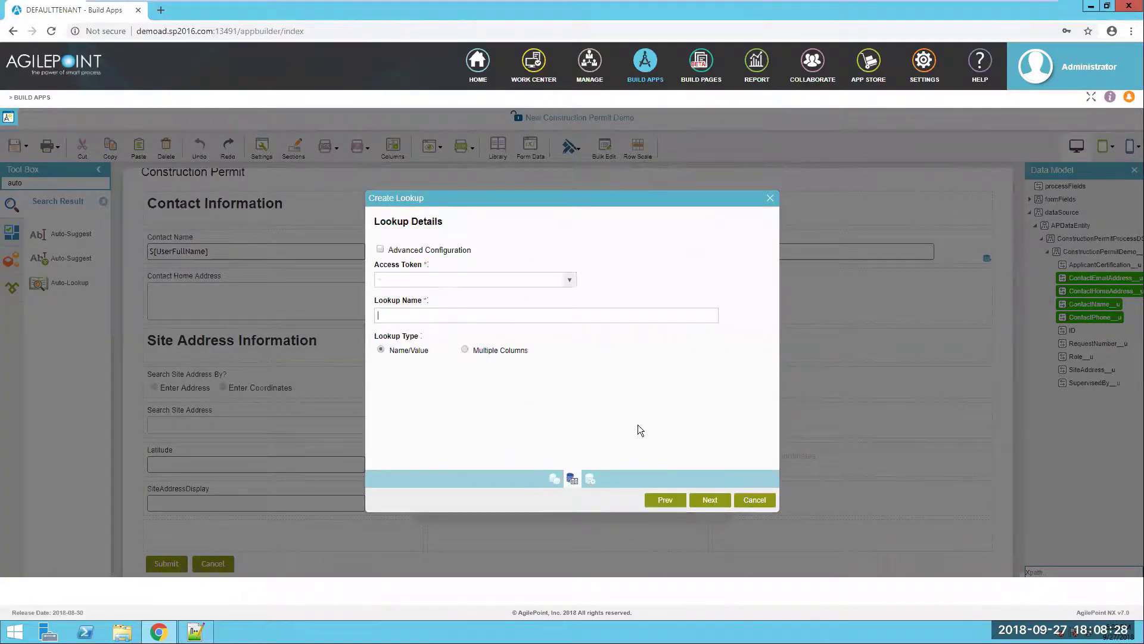
left_click(381, 250)
type("Get Address By Coordinates")
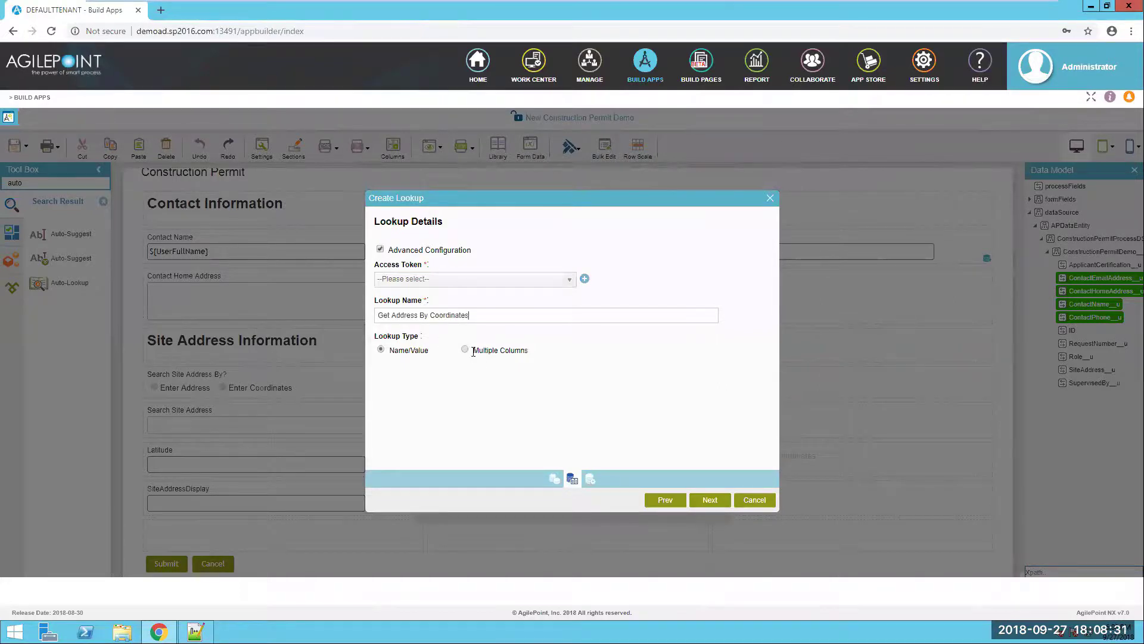
left_click(465, 350)
left_click(710, 500)
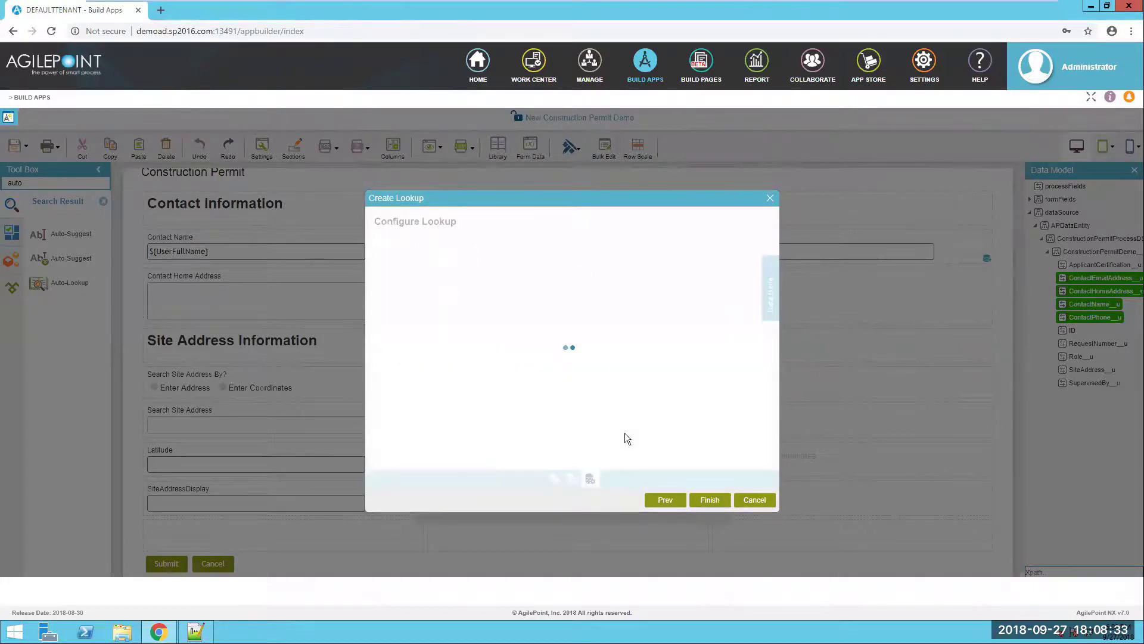
- Set the request URL to the GetAddressByCoordinates template with Longitude and Latitude placeholders
key("alt+Tab")
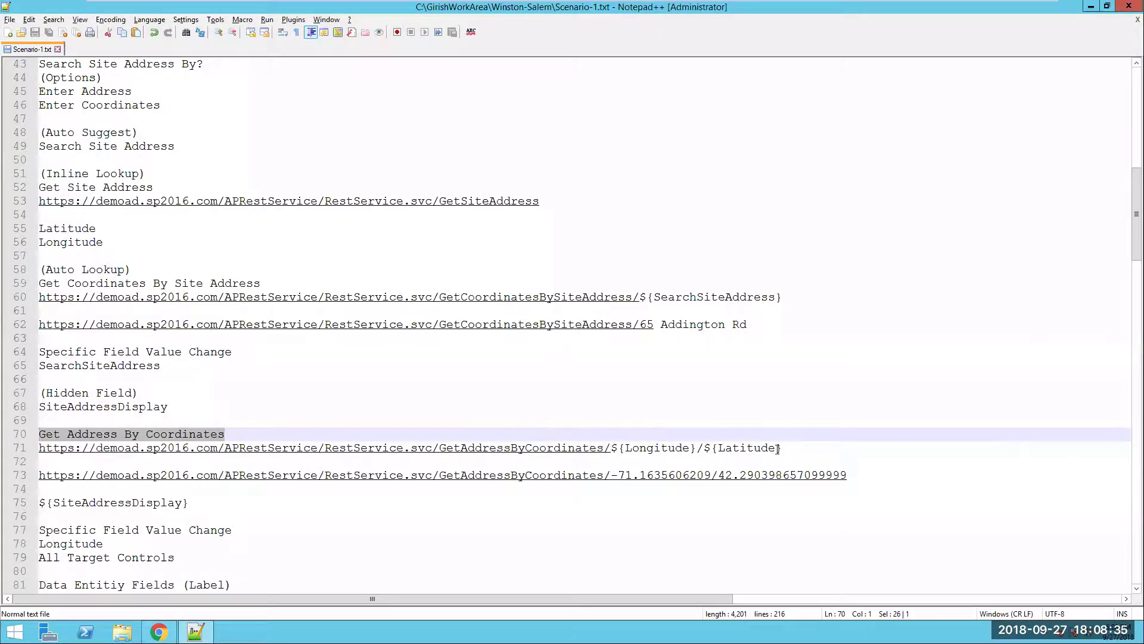
left_click_drag(778, 448, 34, 458)
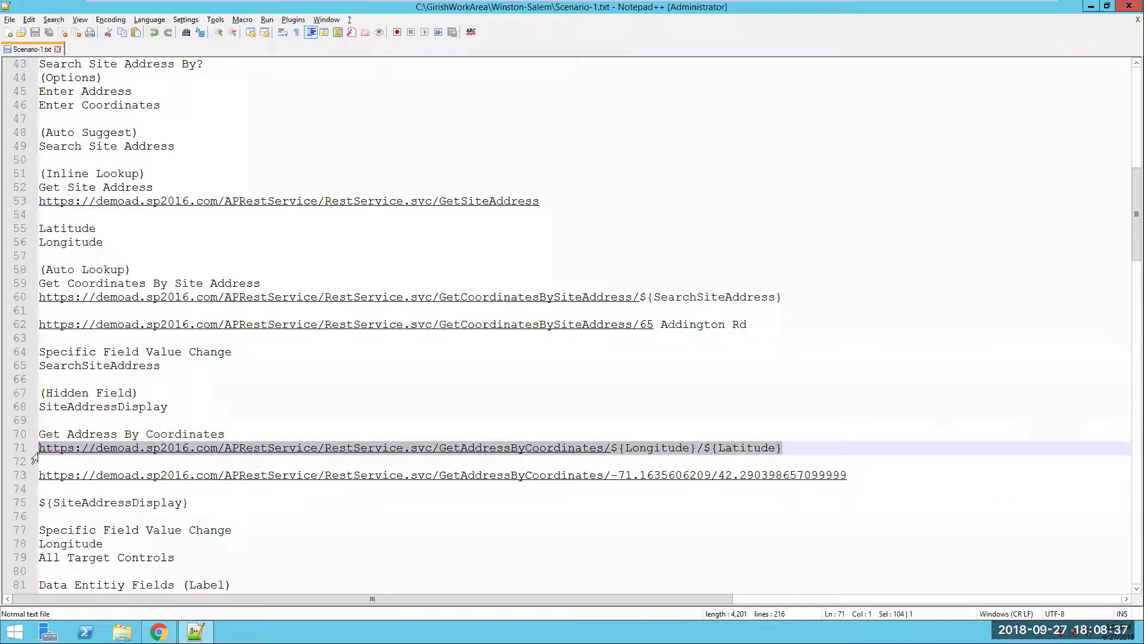
key("alt+Tab")
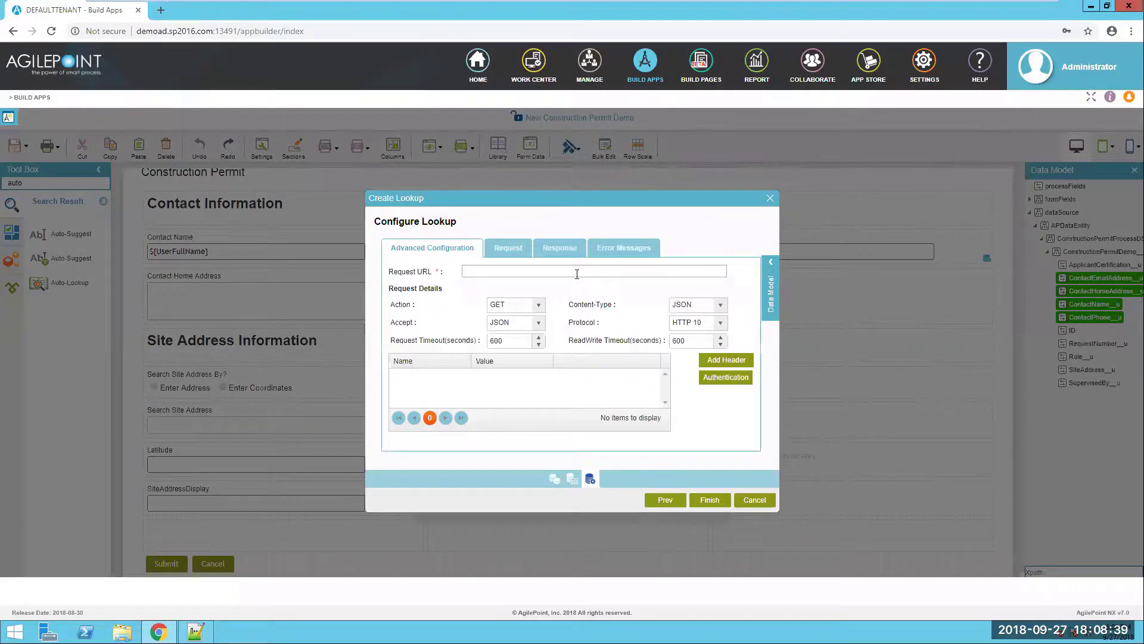
left_click(577, 273)
key("ctrl+v")
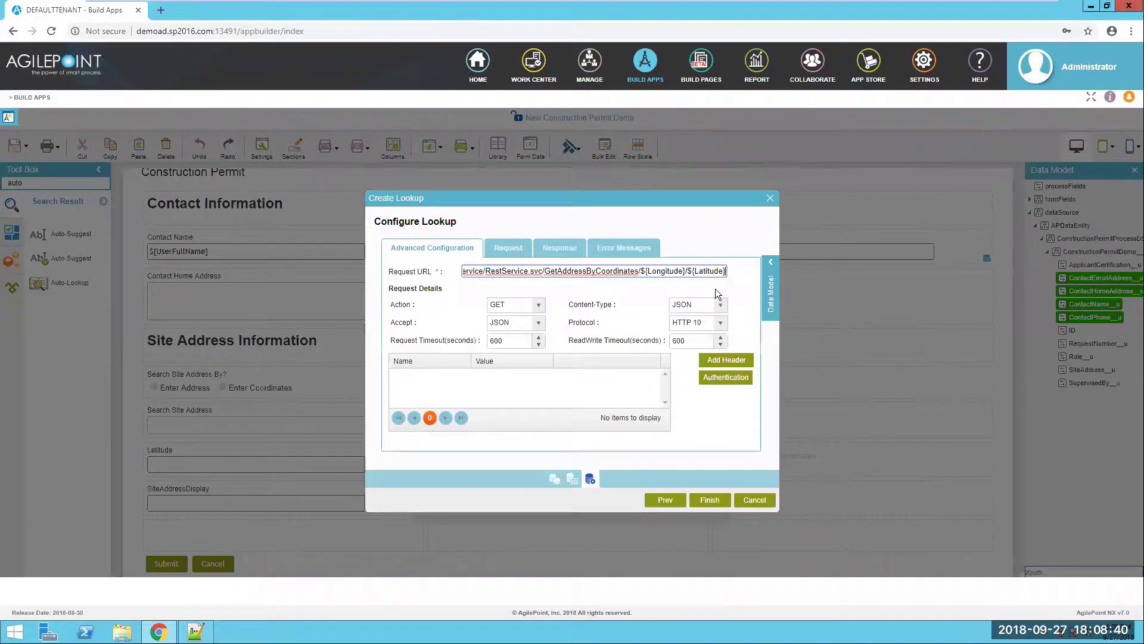
left_click(667, 243)
- Simulate the response using the sample coordinates URL and save it as the sample response
left_click(566, 249)
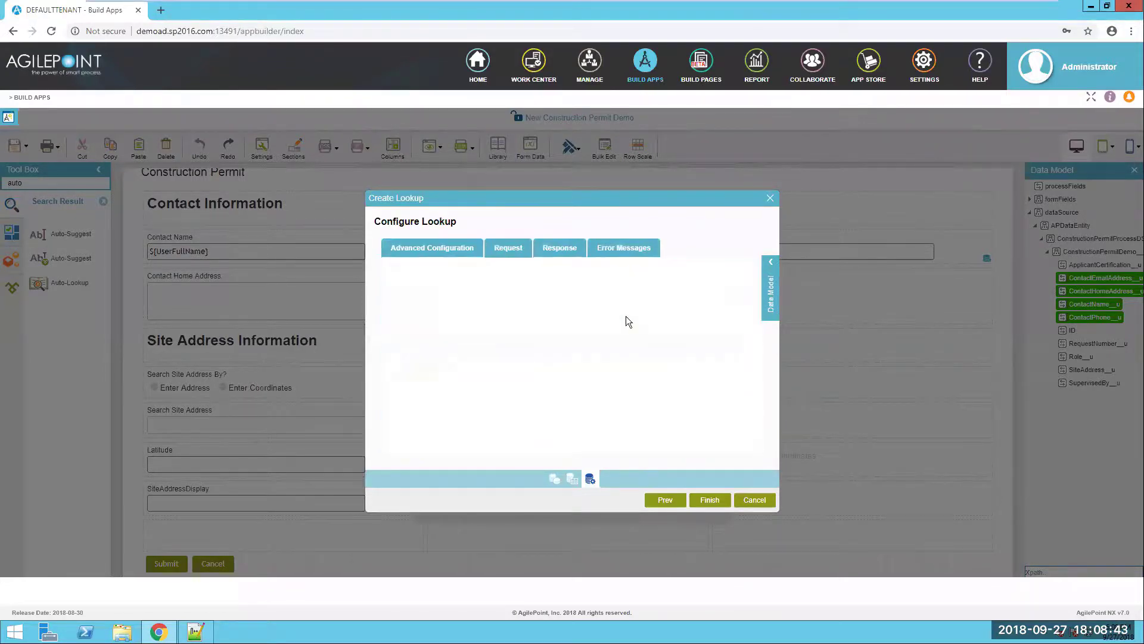
left_click(542, 306)
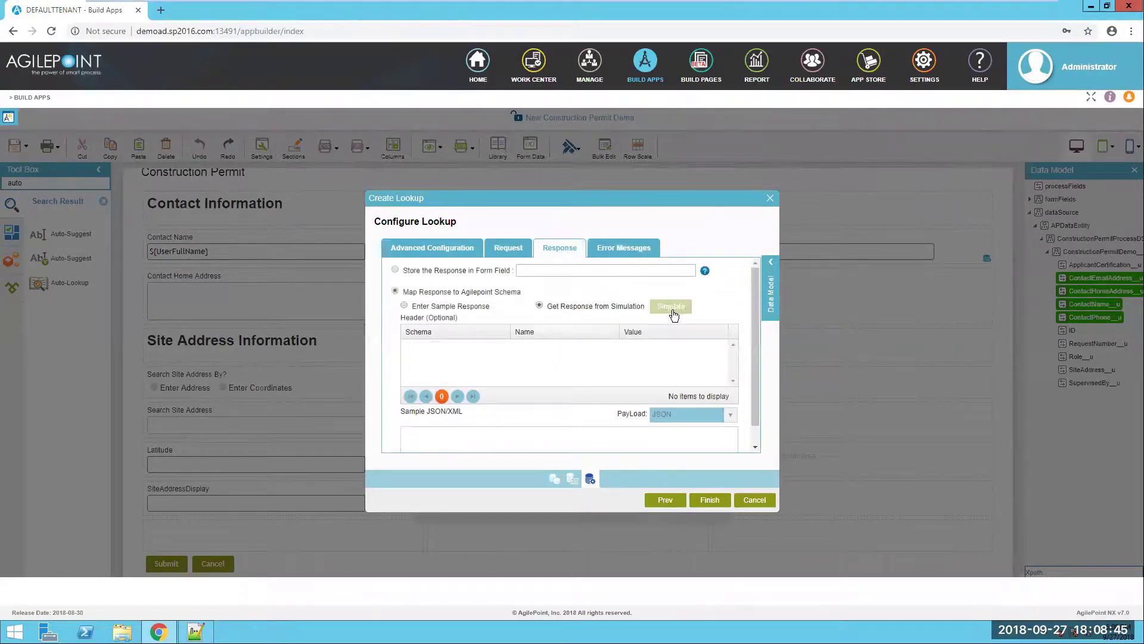
key("alt+Tab")
scroll(867, 458, "down", 1)
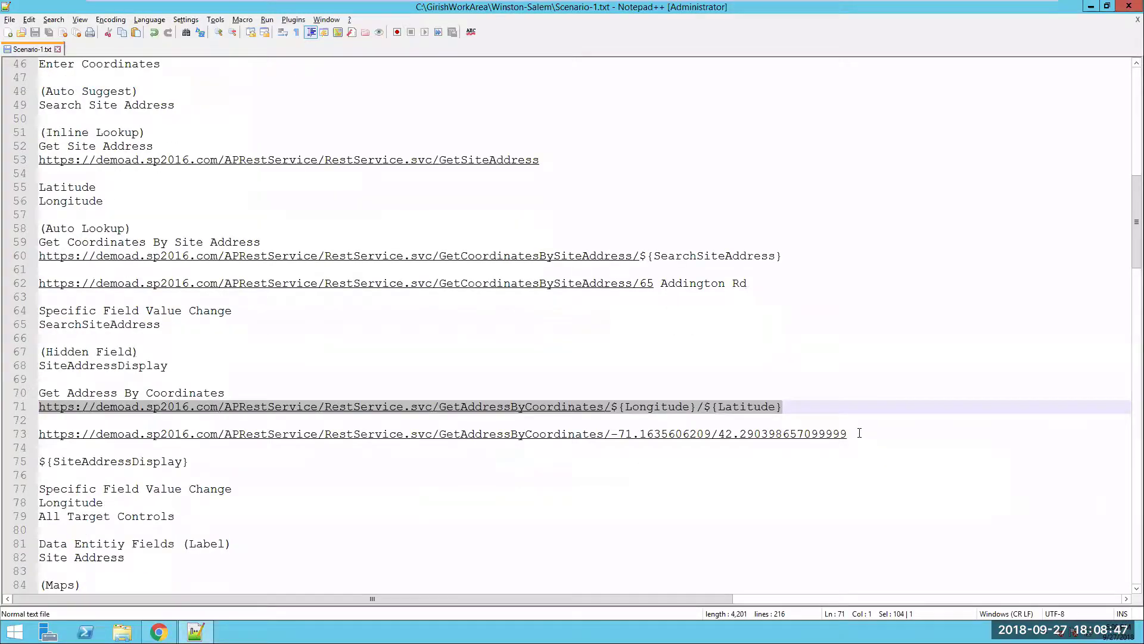
left_click_drag(860, 434, 12, 440)
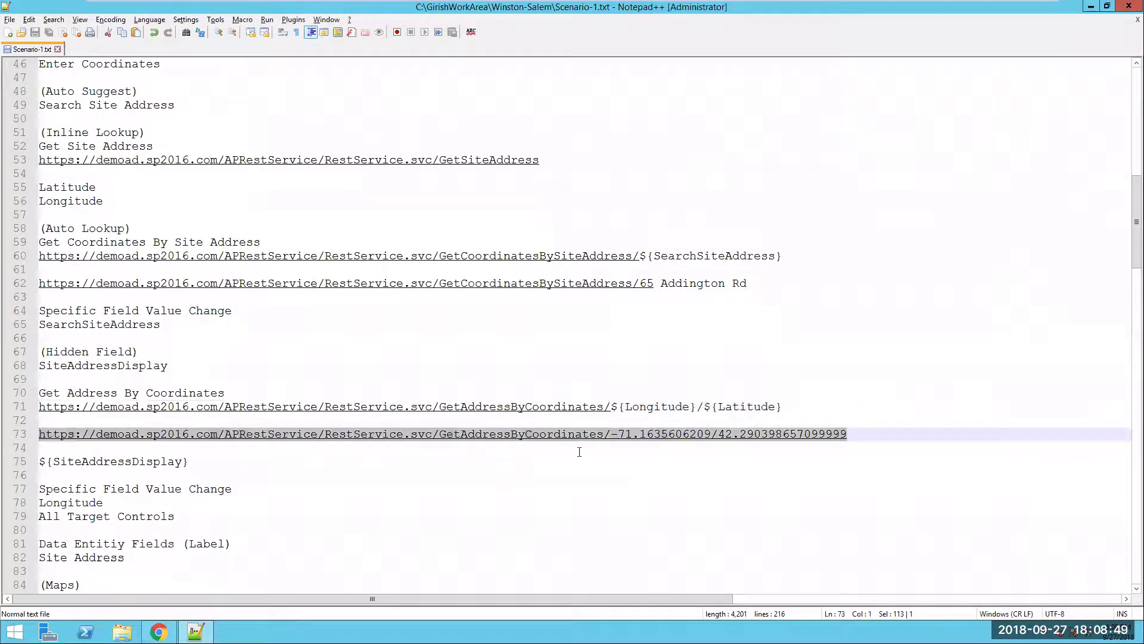
key("alt+Tab")
triple_click(494, 250)
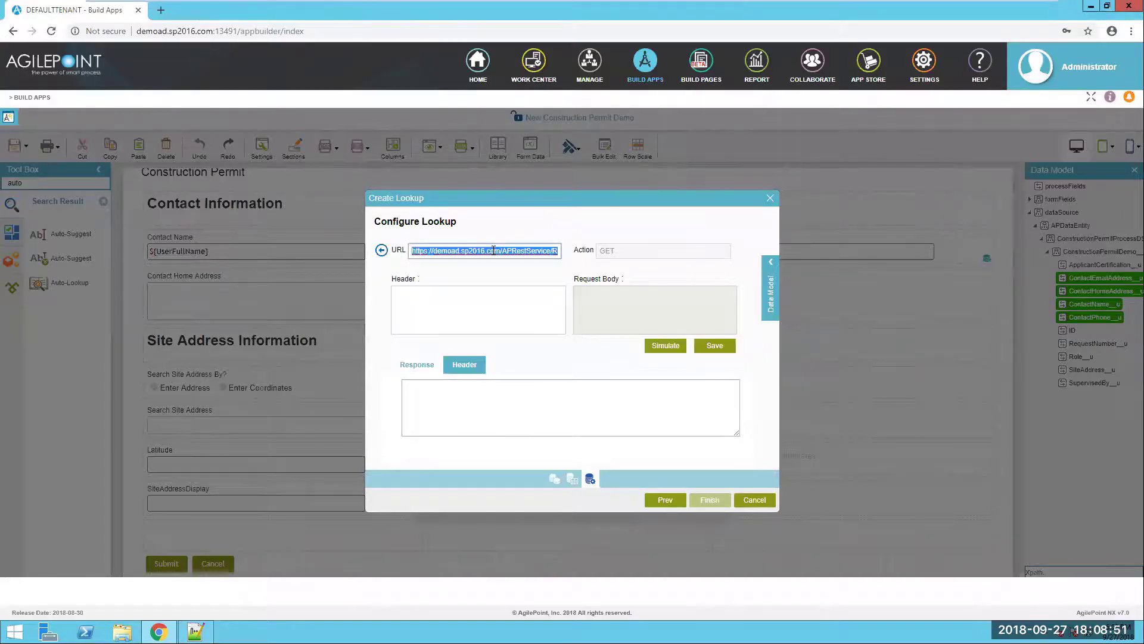
key("ctrl+v")
left_click(537, 295)
left_click(667, 351)
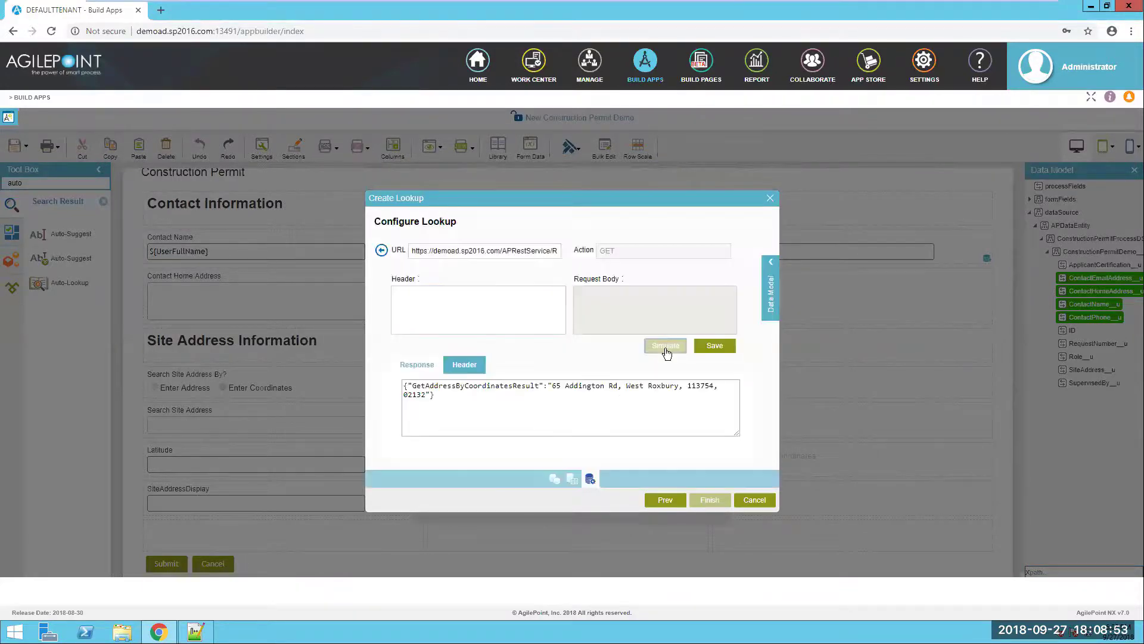
left_click(713, 347)
- Map GetAddressByCoordinatesResult to SiteAddressDisplay and finish creating the lookup
left_click(437, 444)
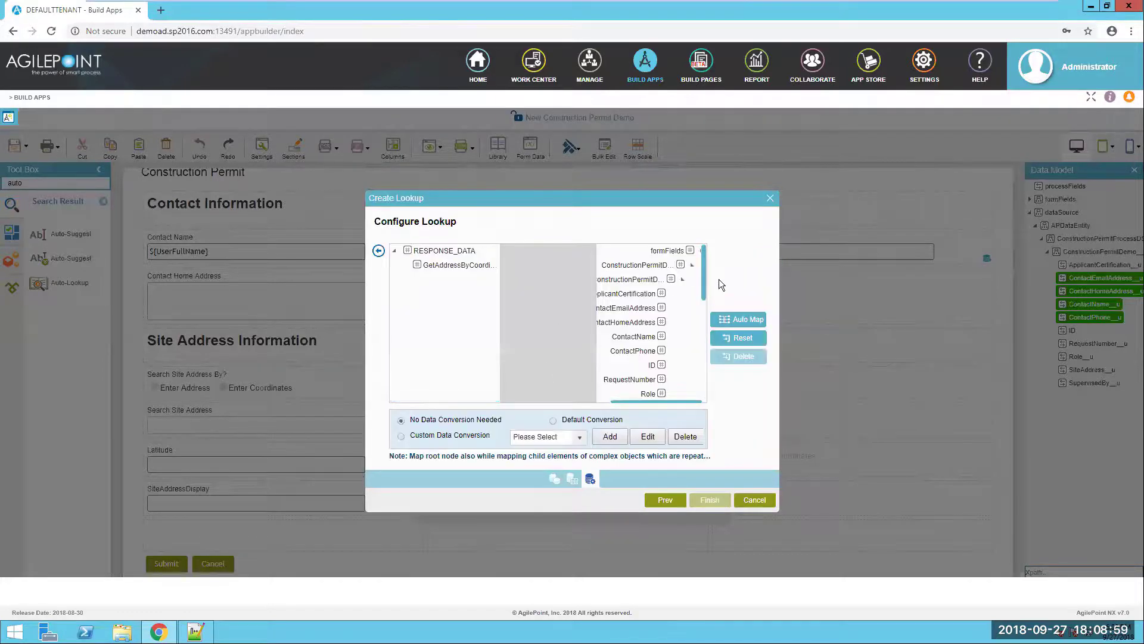
left_click(692, 265)
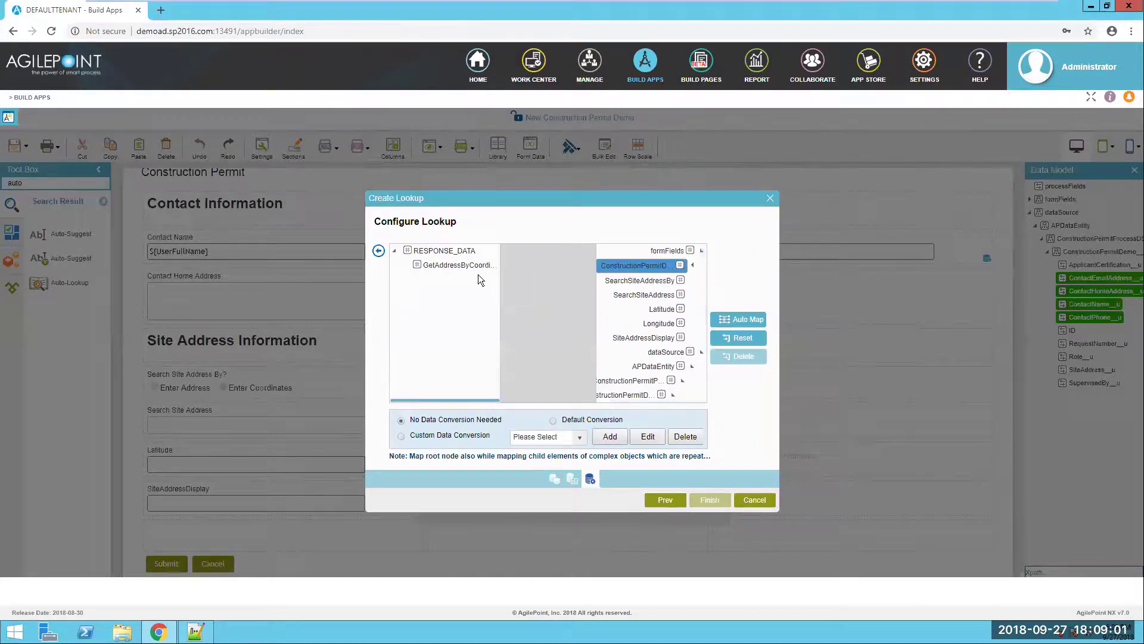
left_click_drag(471, 264, 627, 341)
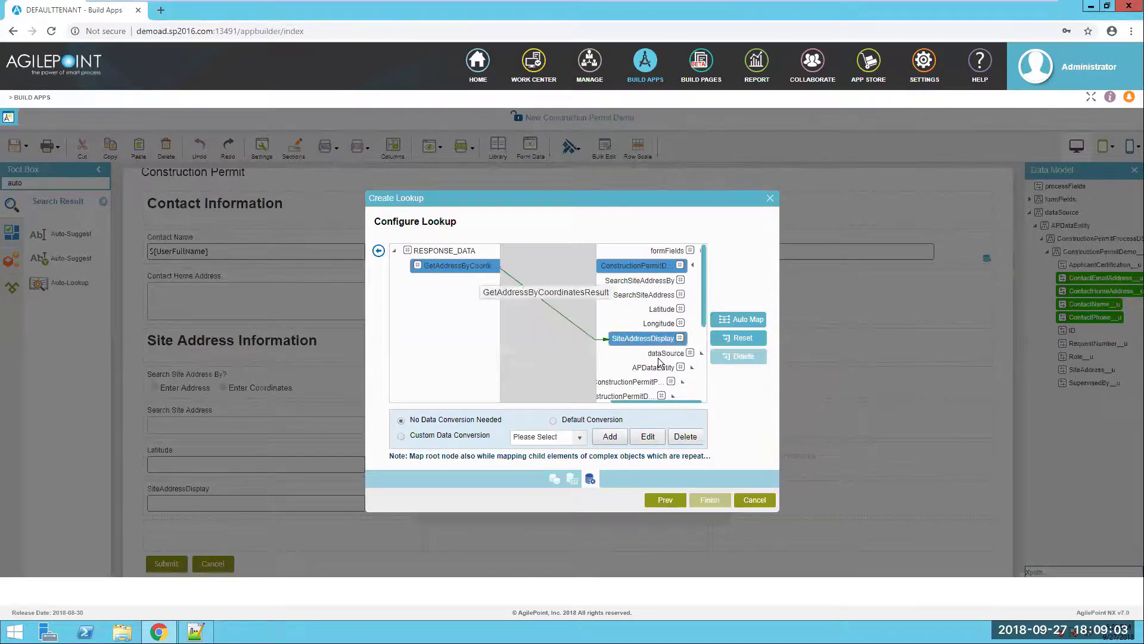
left_click(379, 251)
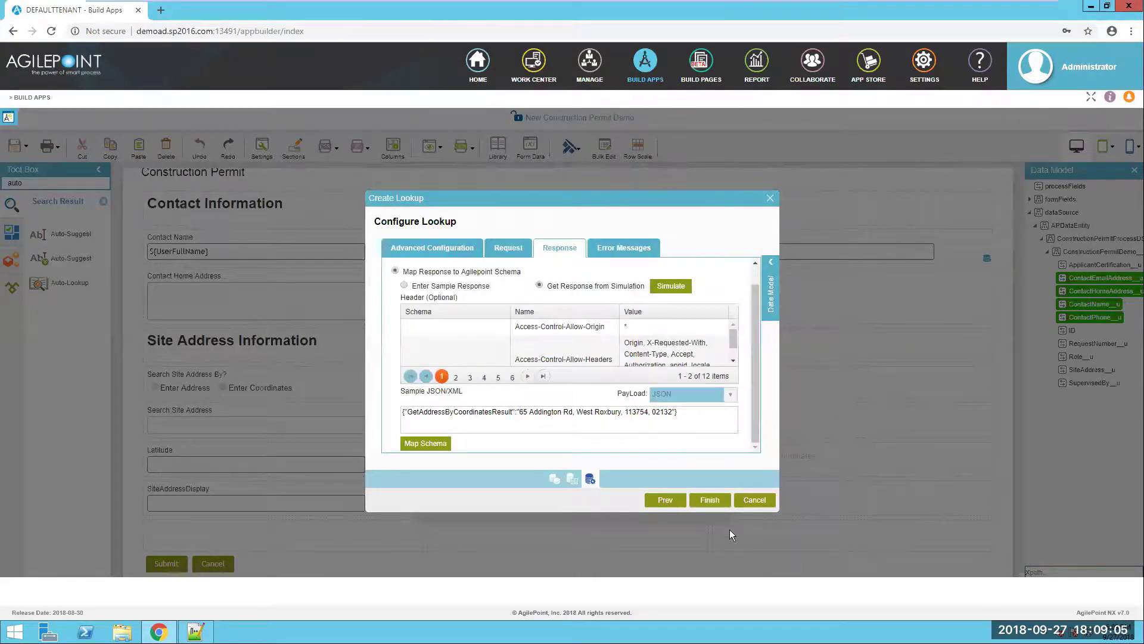
left_click(704, 501)
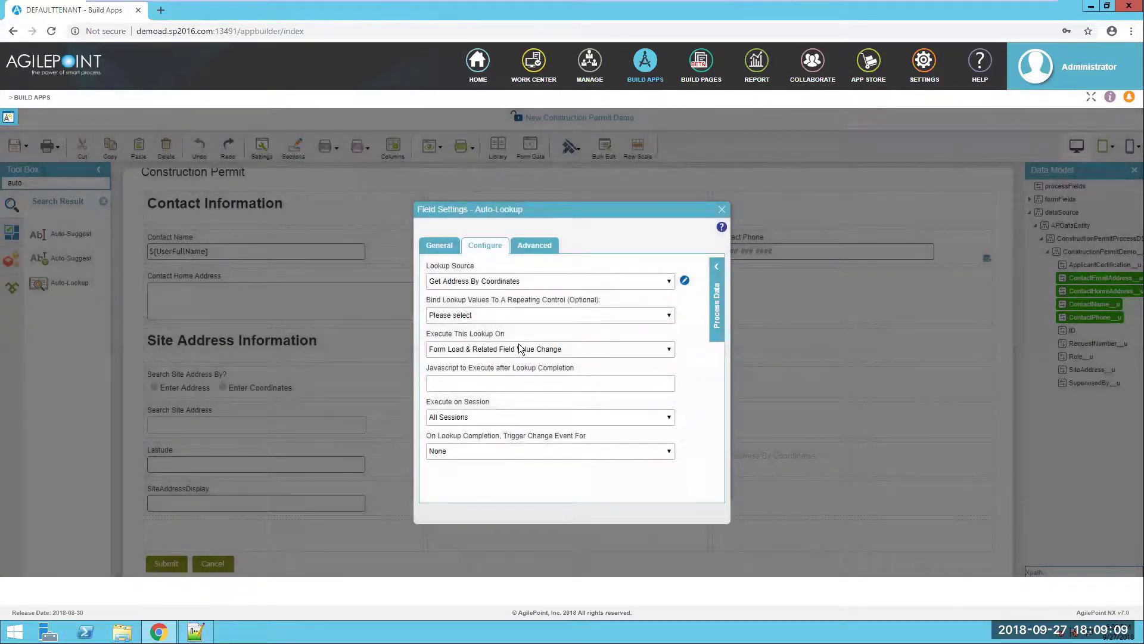
- Run the lookup on Longitude value change, trigger change events for all target controls, and save
left_click(520, 348)
left_click(513, 384)
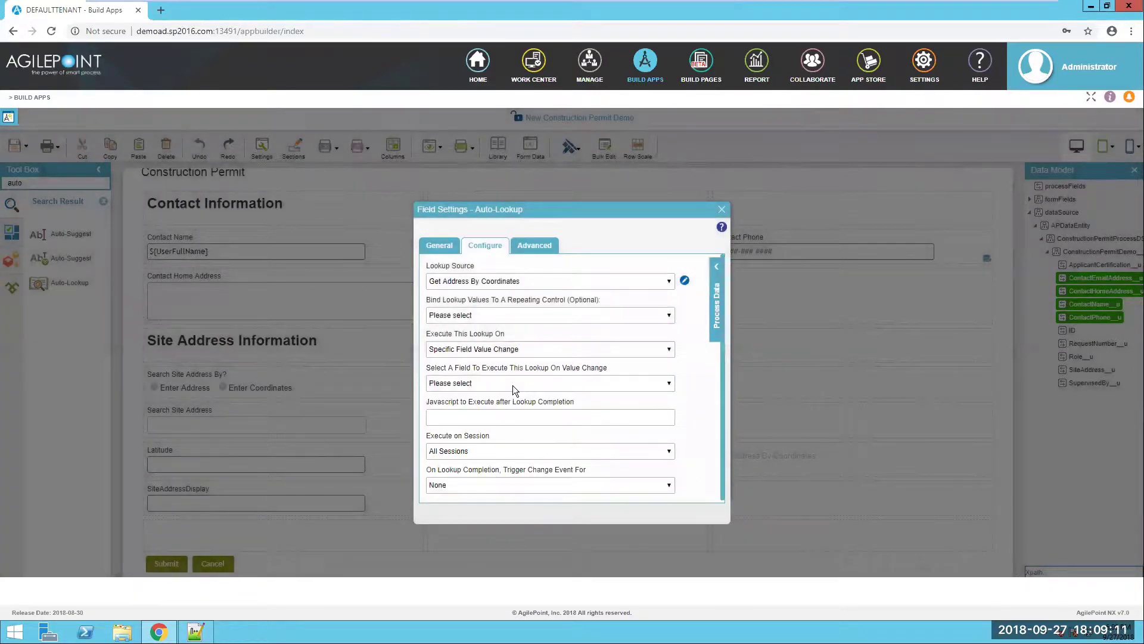
left_click(512, 385)
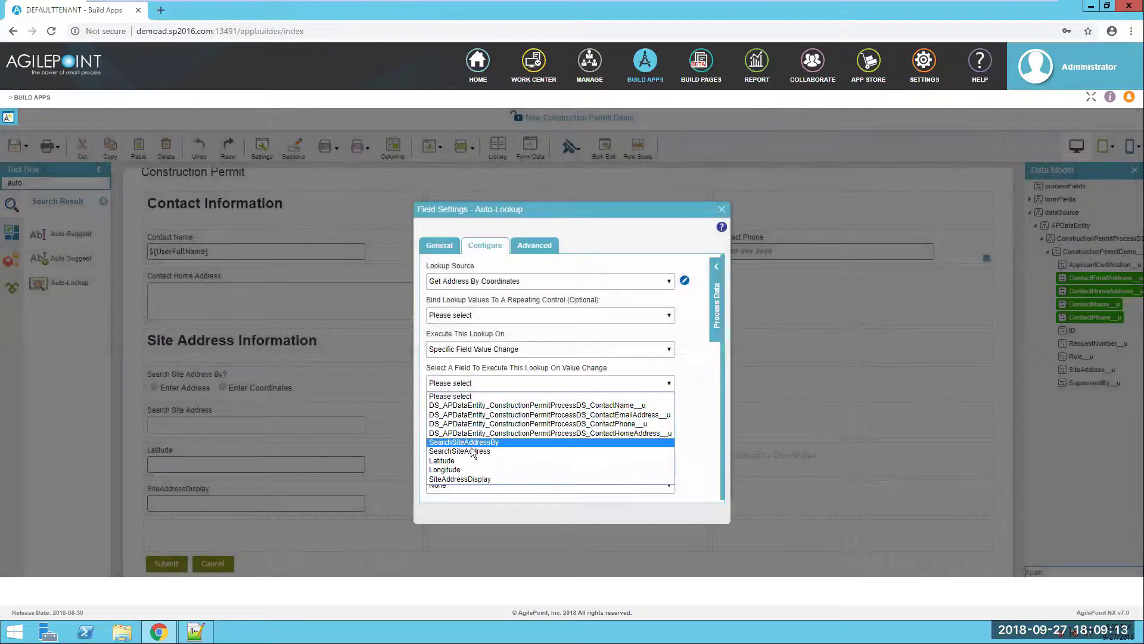
left_click(468, 470)
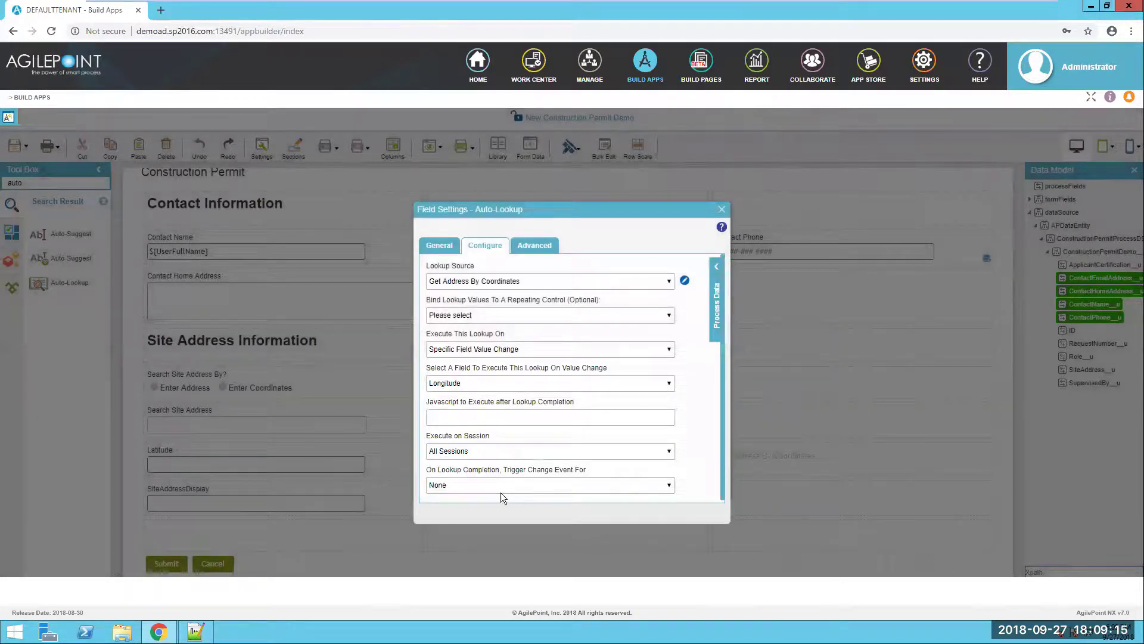
left_click(596, 484)
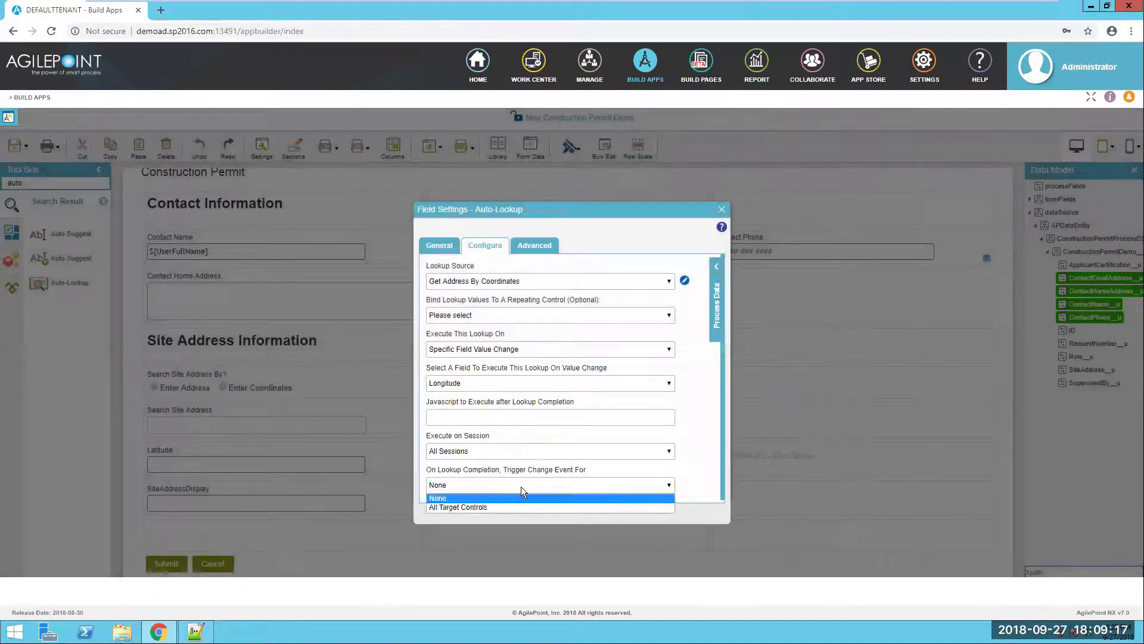
left_click(495, 507)
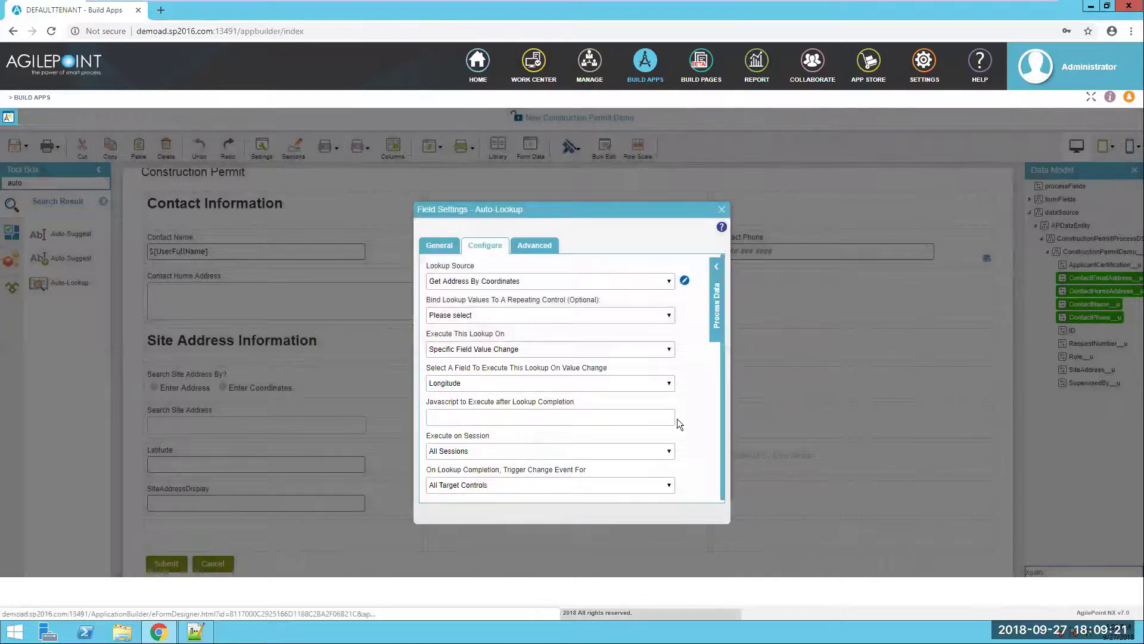
left_click(723, 210)
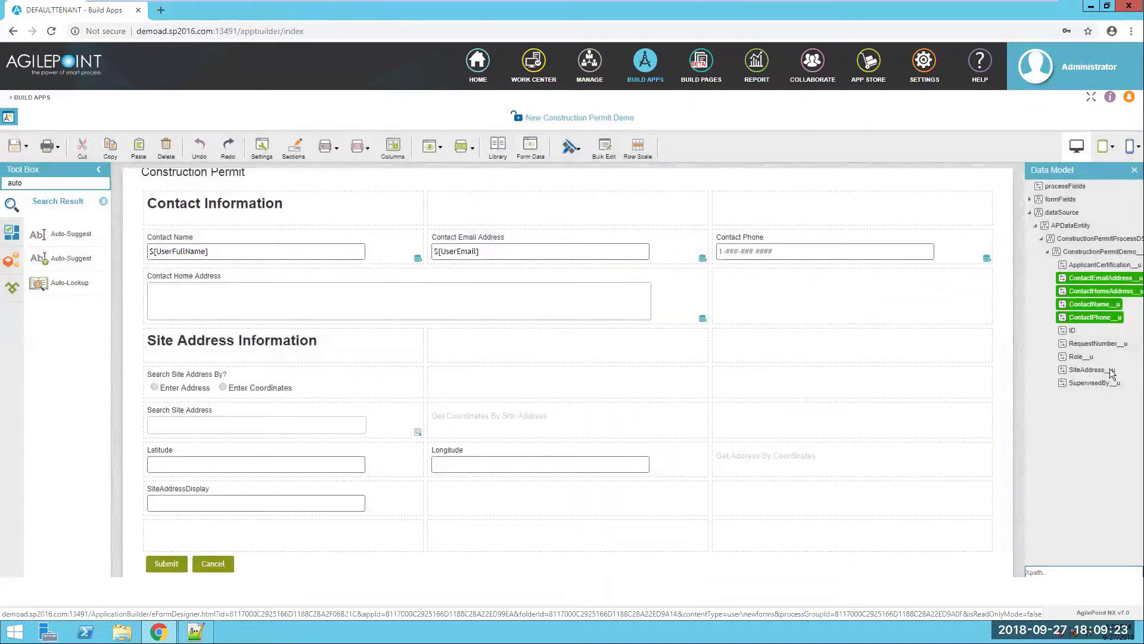
- Place the SiteAddress field on the form, then add a Map control below it
left_click_drag(1091, 370, 652, 540)
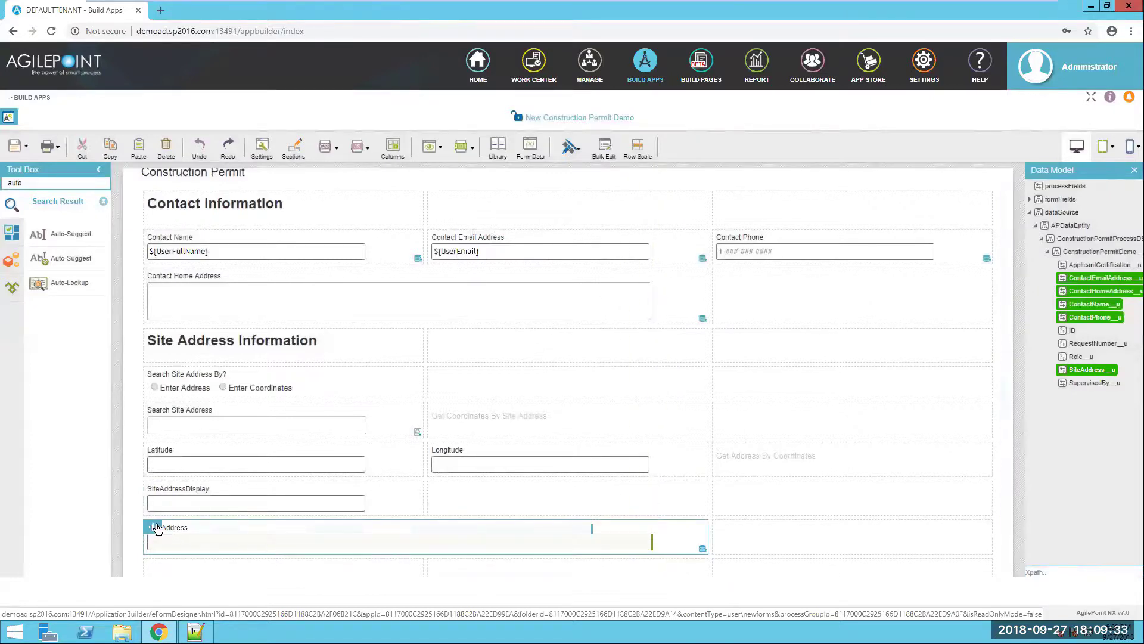
scroll(465, 501, "down", 1)
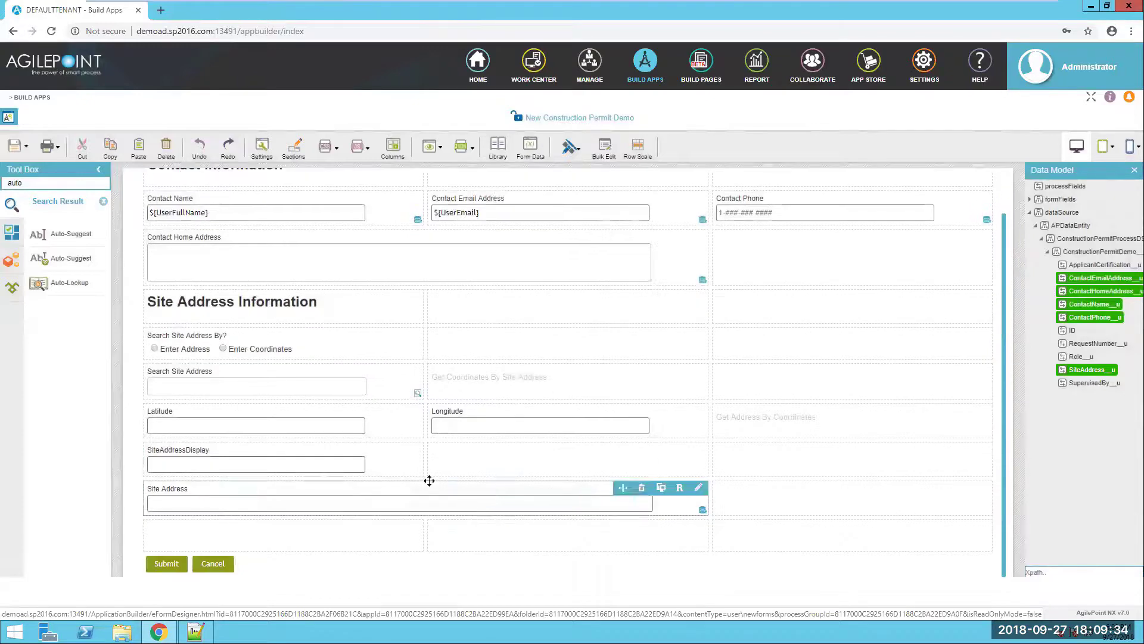
left_click(104, 201)
type("m")
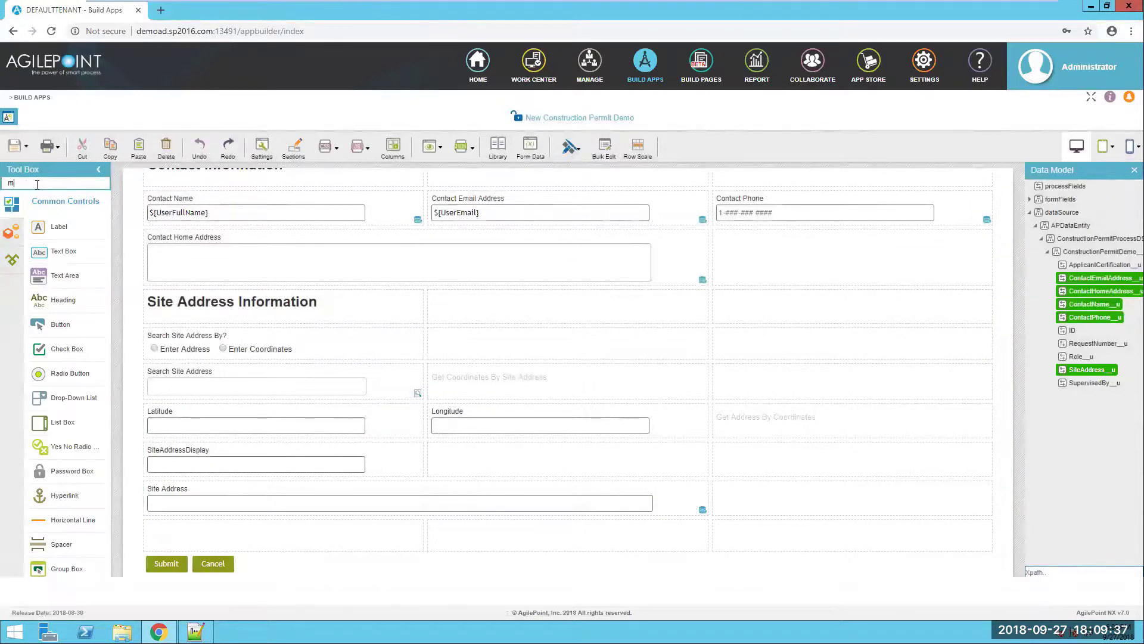
type("ap")
left_click_drag(79, 232, 223, 533)
- Copy the name MapAddress from the scenario notes
key("alt+Tab")
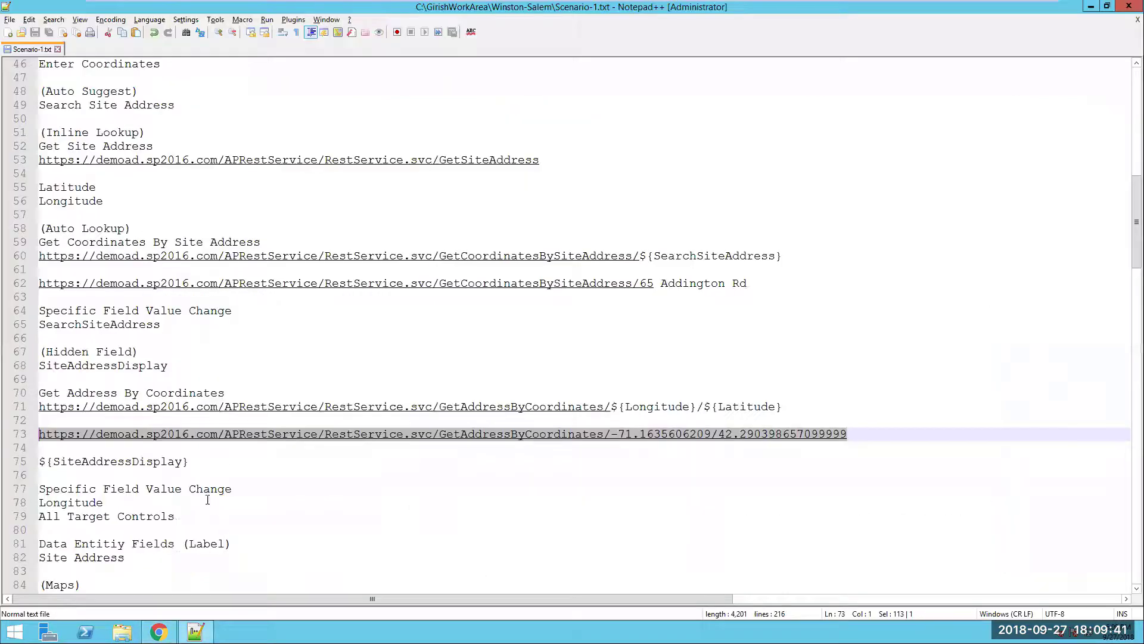
scroll(82, 502, "down", 3)
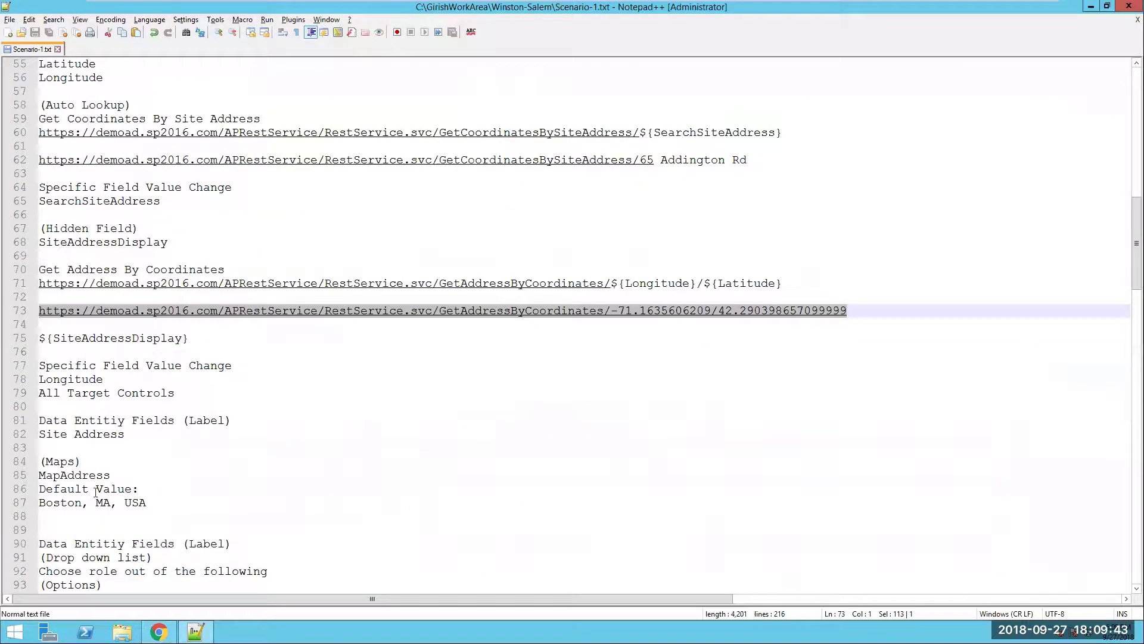
left_click(82, 475)
double_click(83, 475)
key("ctrl+c")
key("alt+Tab")
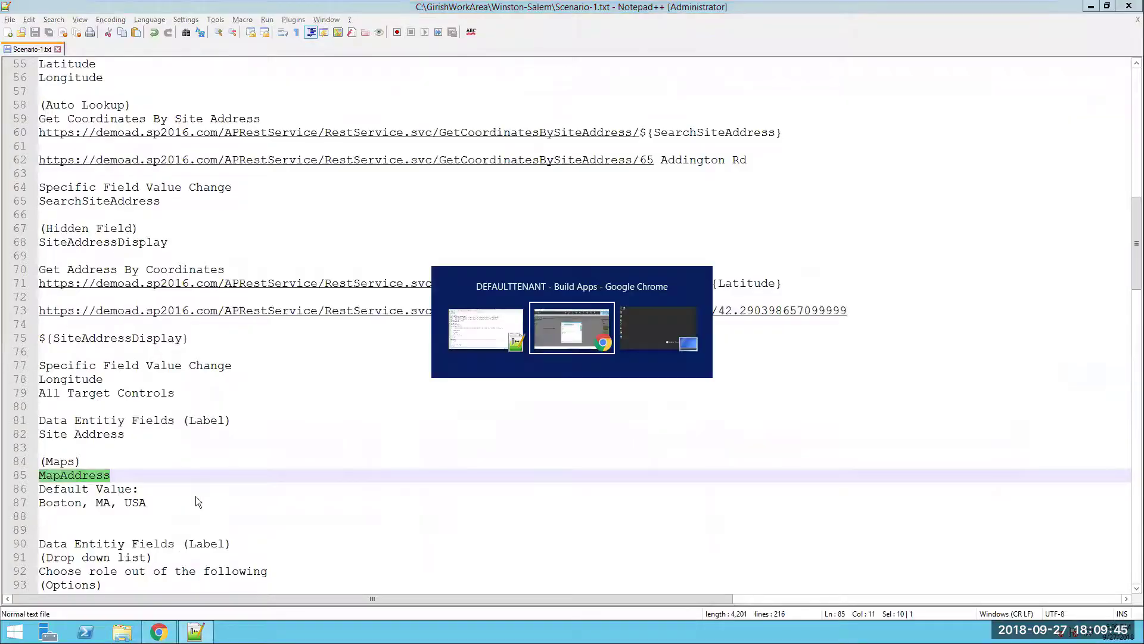
- Name the map MapAddress with the Google Token (Global) API key, zoom level 4, and 500 px height
key("ctrl+v")
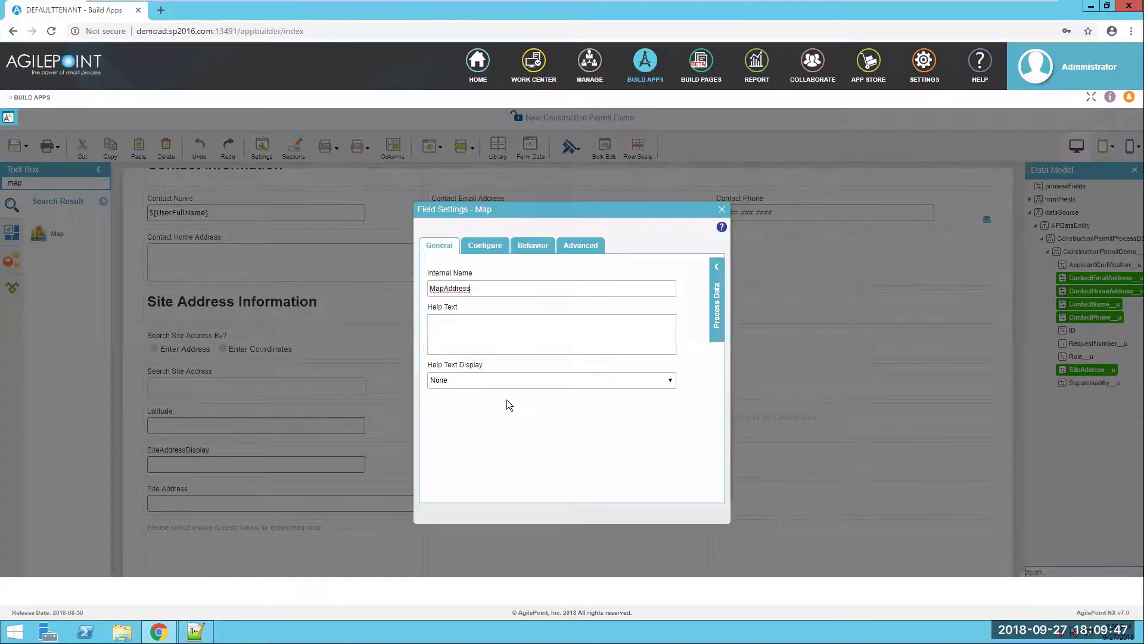
left_click(492, 247)
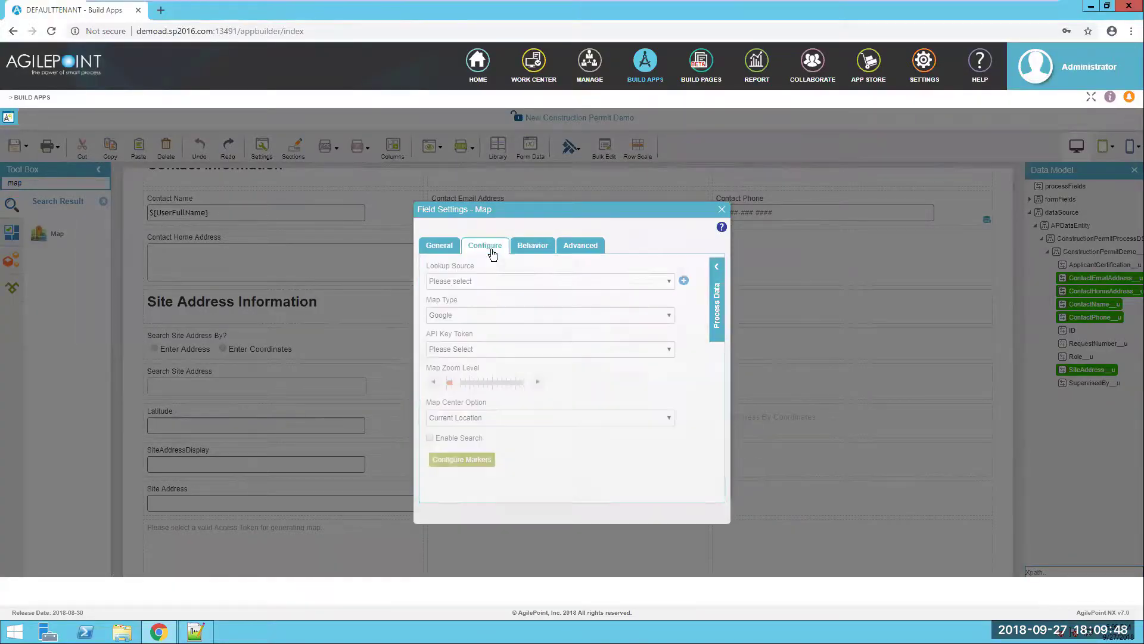
left_click(492, 349)
left_click(490, 371)
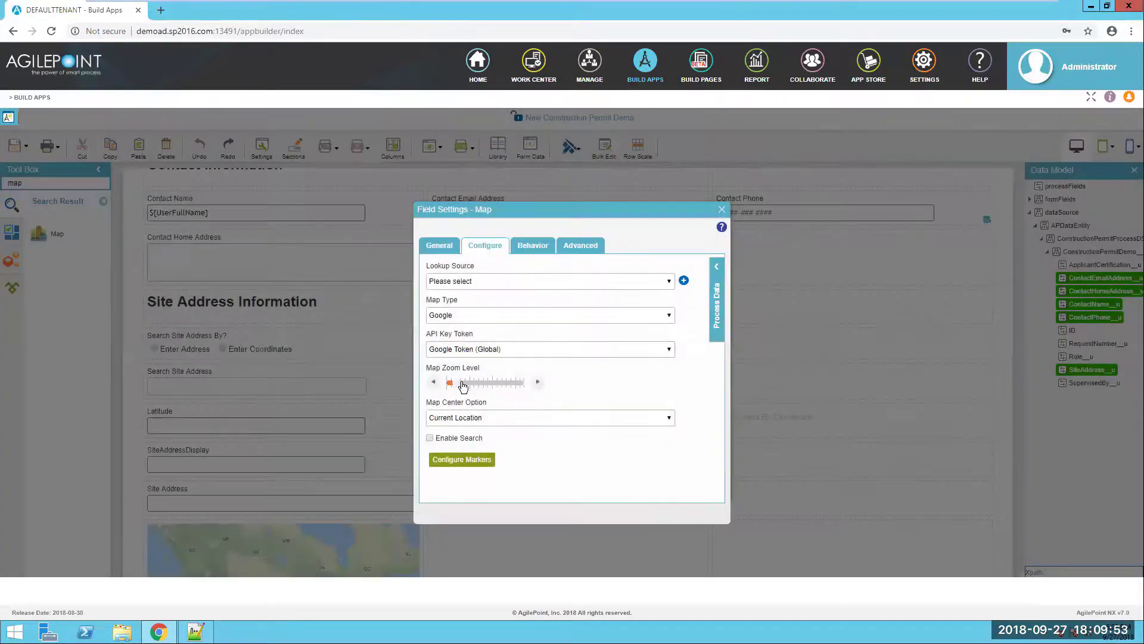
left_click_drag(458, 382, 584, 396)
left_click(427, 382)
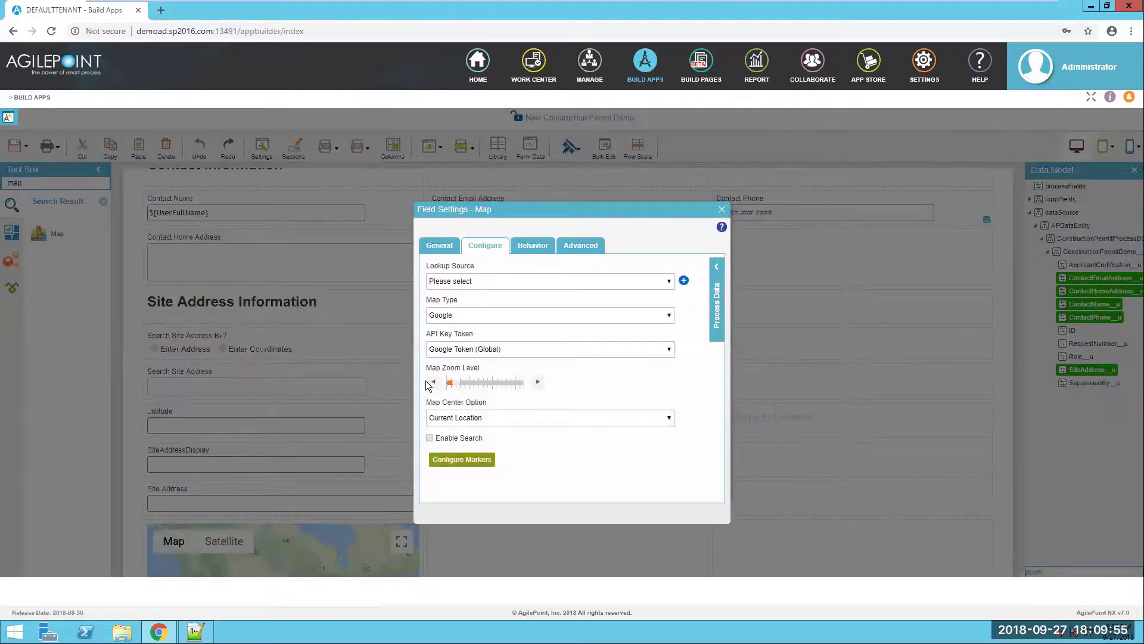
left_click_drag(455, 381, 529, 383)
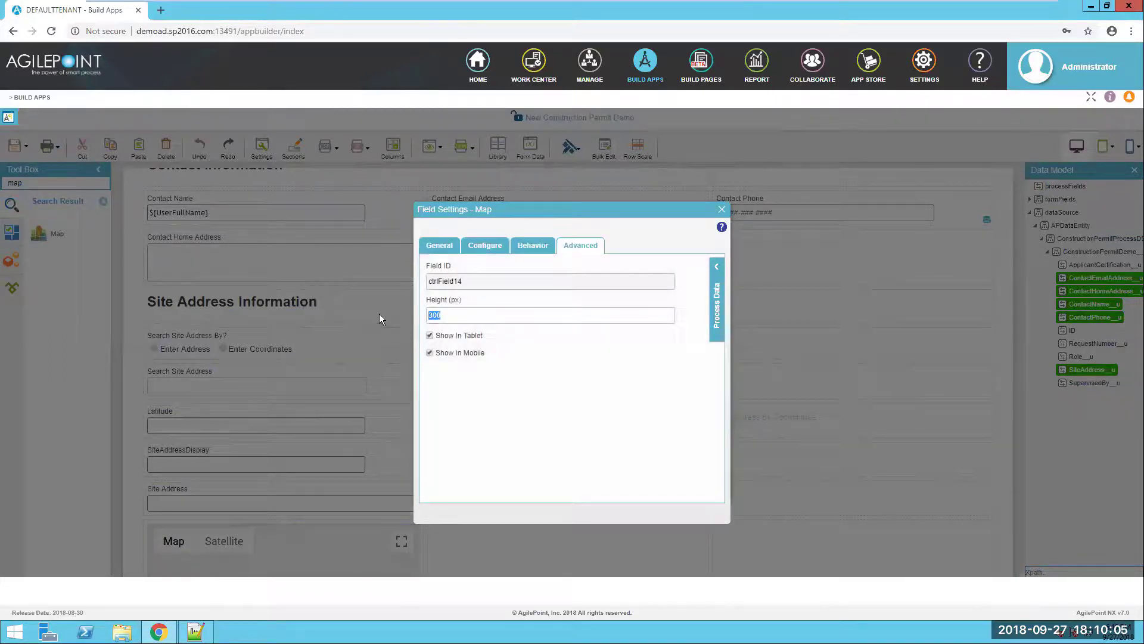
type("500")
left_click(721, 211)
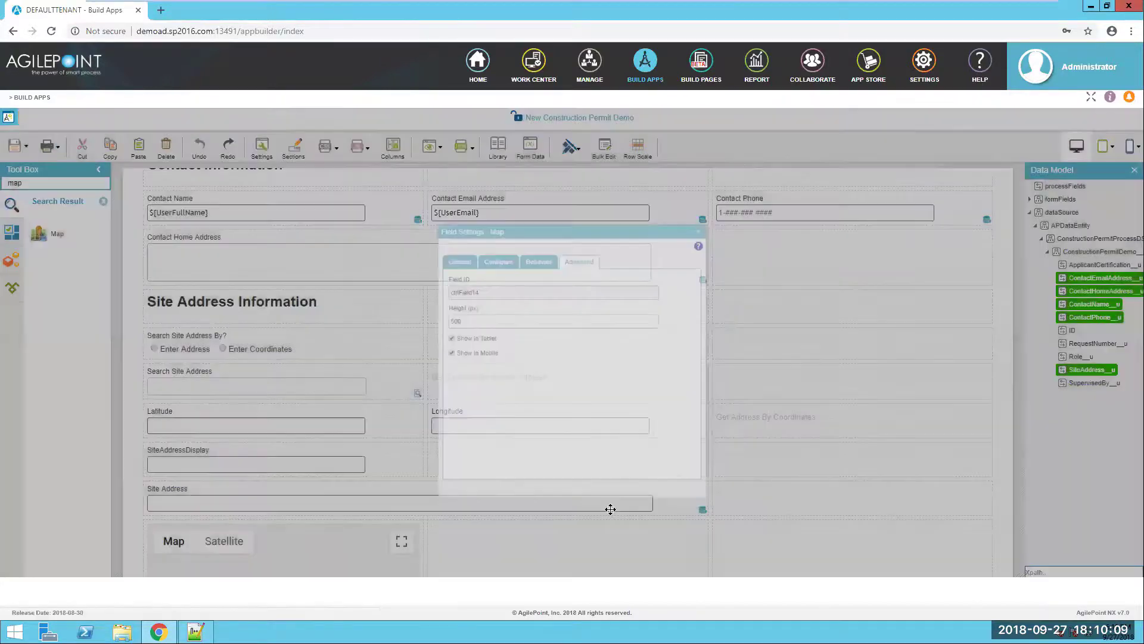
scroll(610, 510, "down", 4)
- Widen the map to span two columns
left_click_drag(424, 472, 718, 472)
scroll(609, 488, "up", 3)
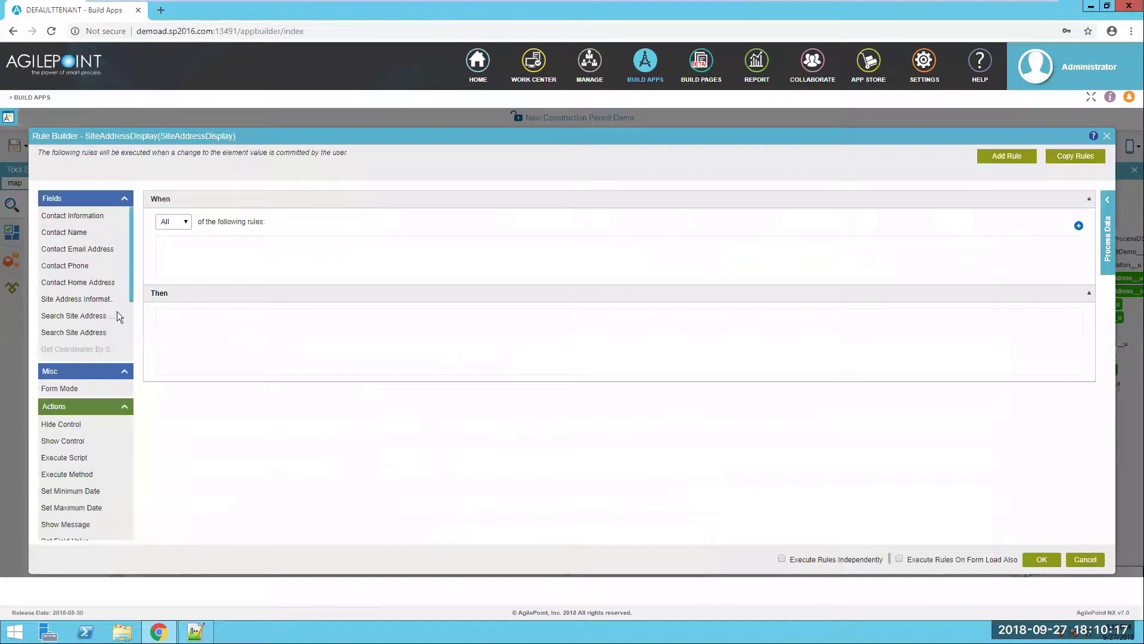
scroll(90, 317, "down", 1)
scroll(108, 326, "down", 1)
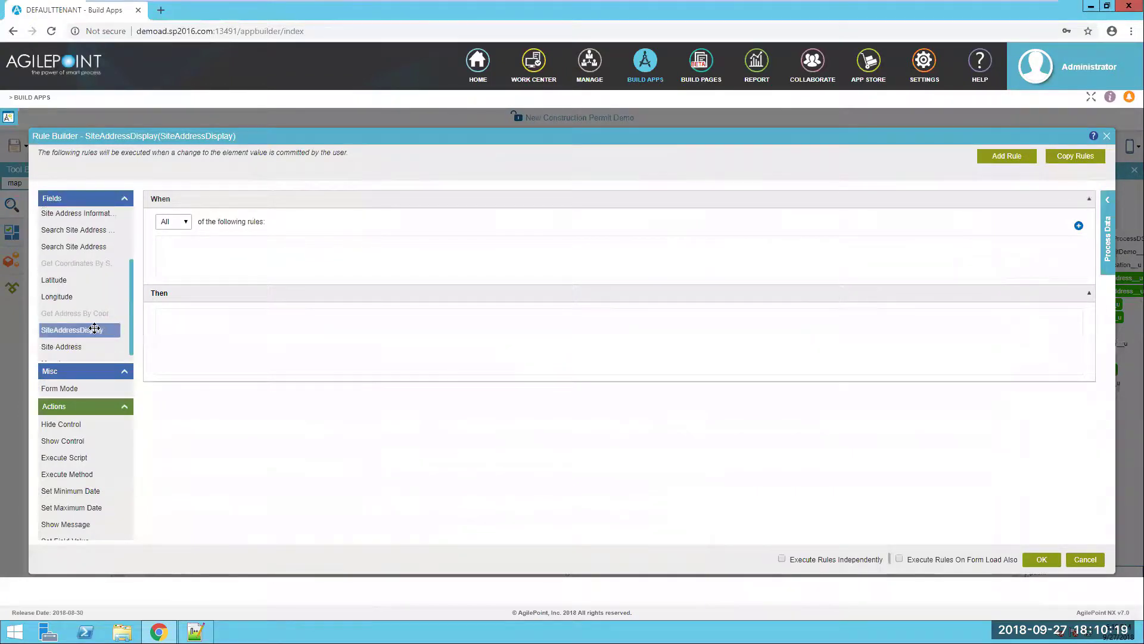
- Add a 'SiteAddressDisplay is present' condition and two Set Field Value actions to the rule
left_click_drag(95, 328, 233, 268)
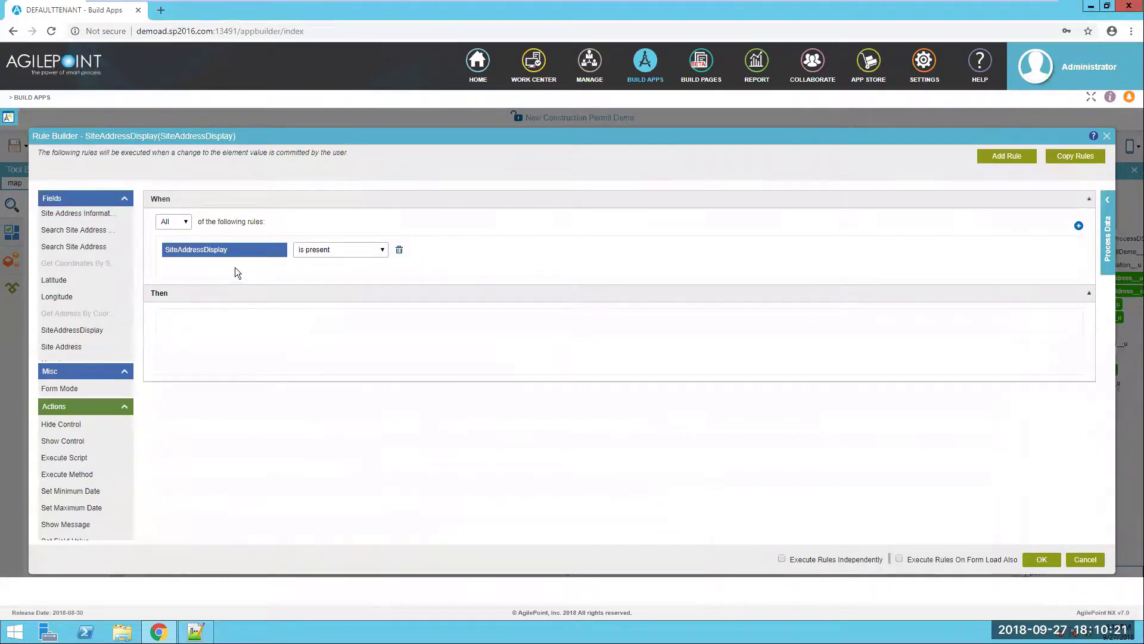
scroll(104, 474, "down", 1)
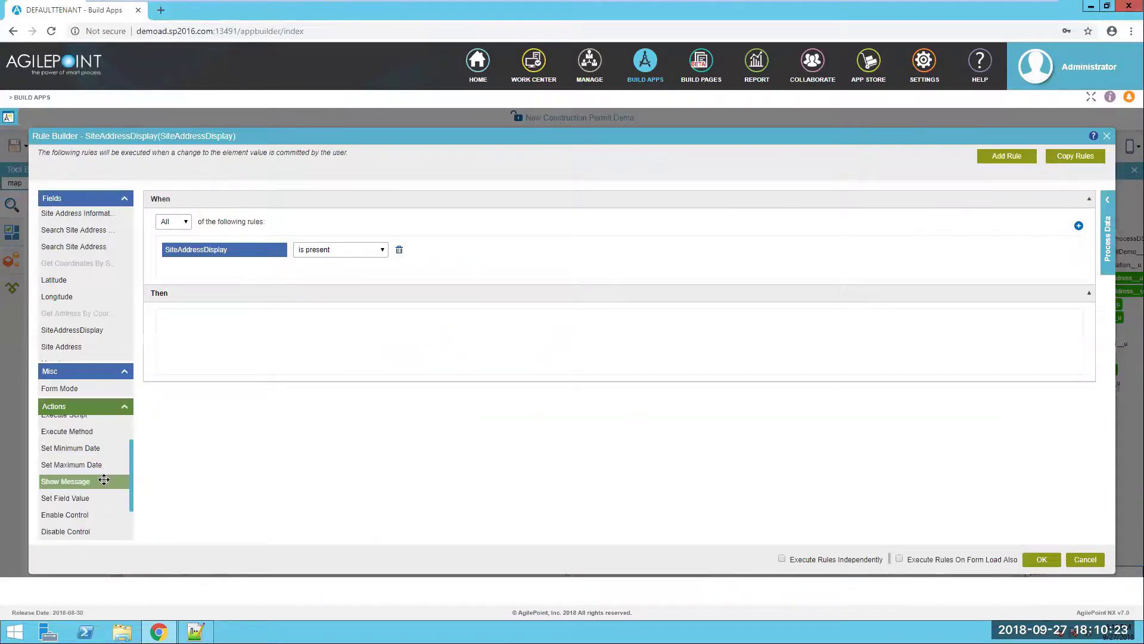
left_click_drag(72, 499, 203, 350)
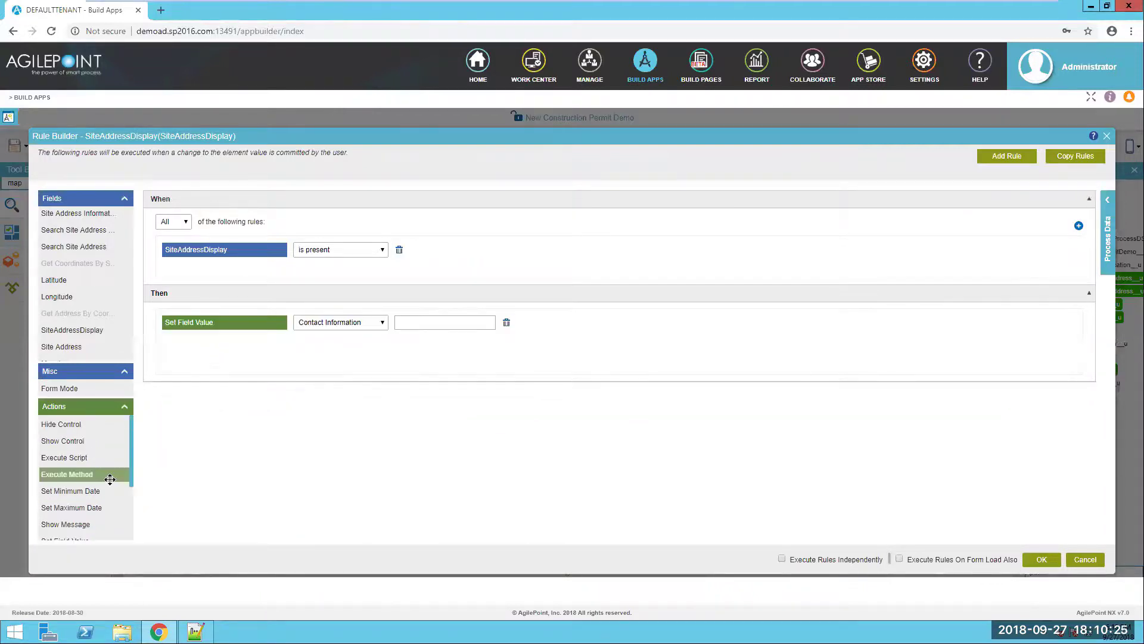
scroll(105, 477, "down", 1)
left_click_drag(78, 498, 234, 346)
- Make the actions set Site Address and Map 1 to ${SiteAddressDisplay}
left_click(337, 322)
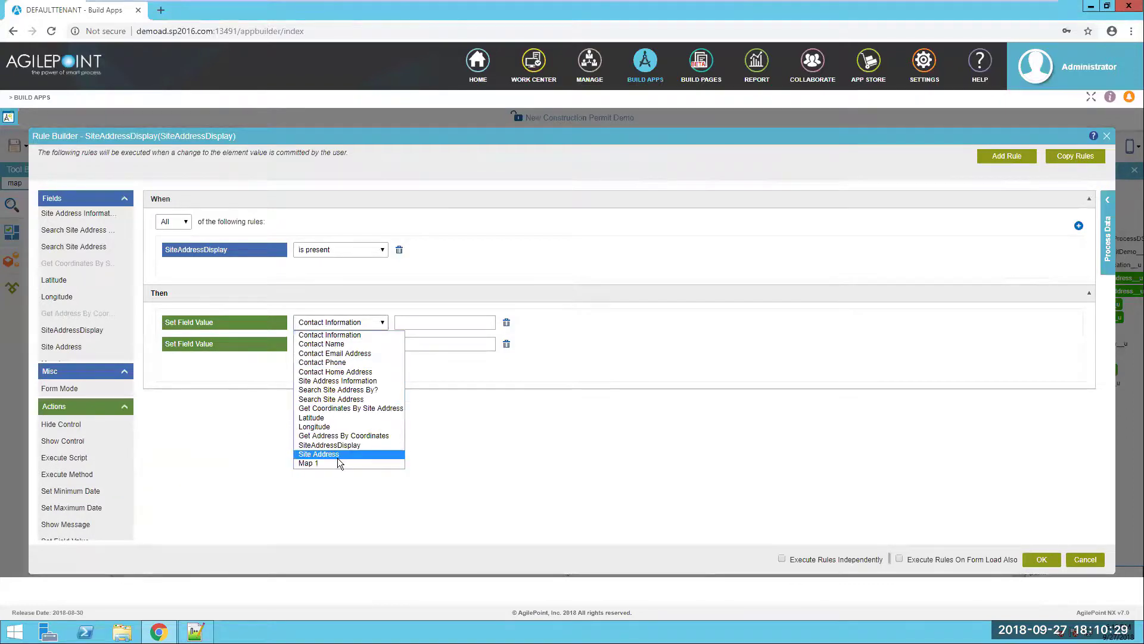
left_click(337, 458)
left_click(347, 345)
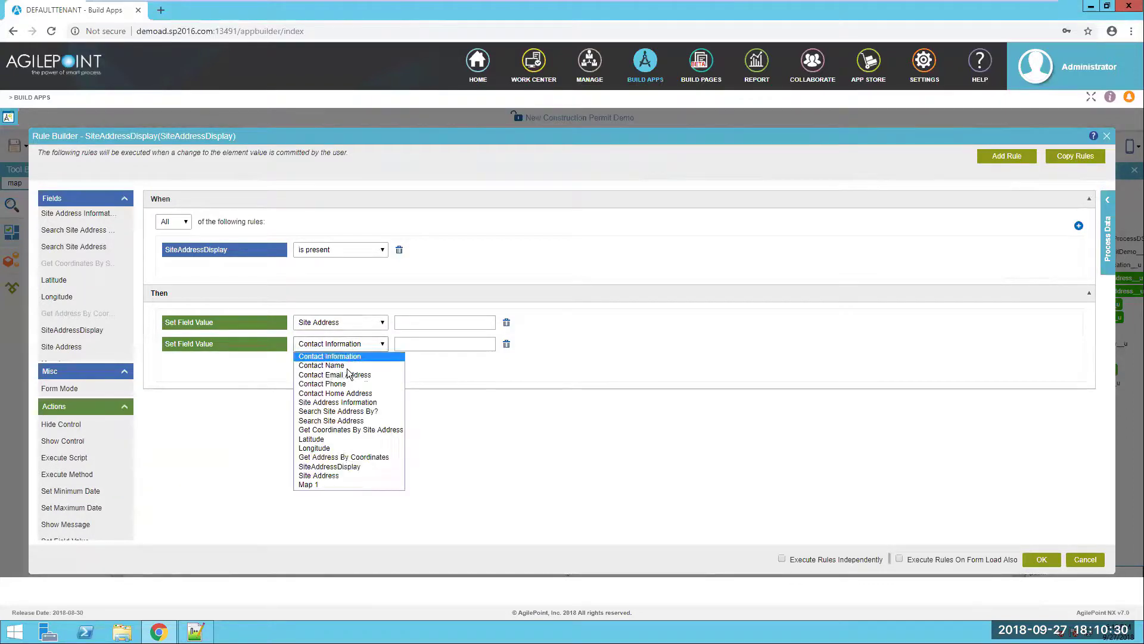
left_click(320, 484)
left_click_drag(96, 329, 453, 322)
left_click_drag(97, 332, 431, 345)
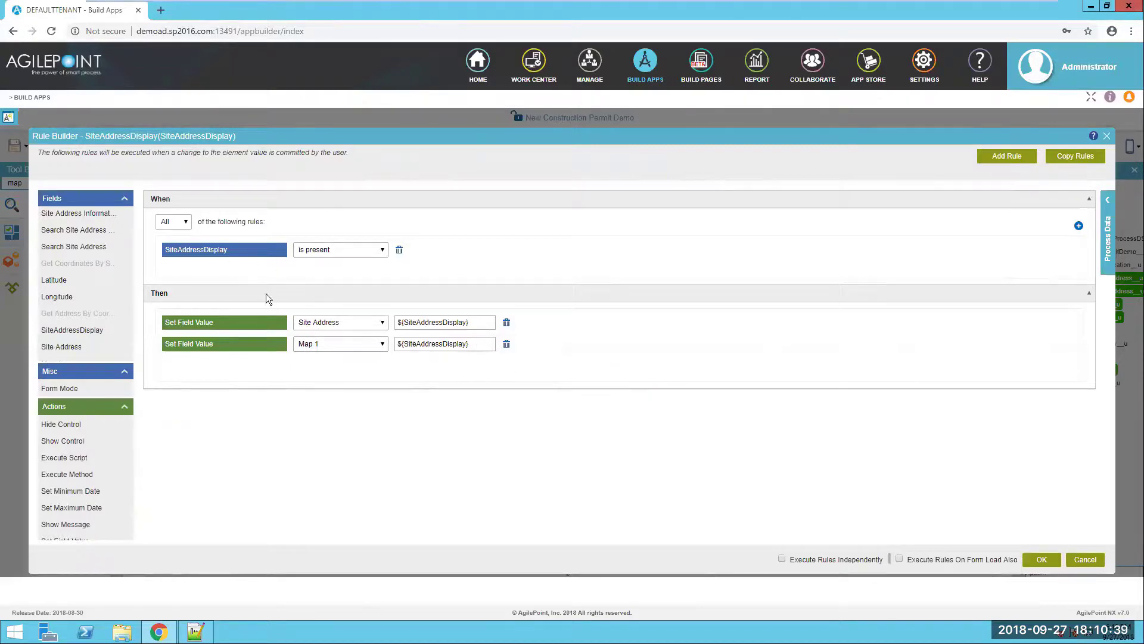
- Save the SiteAddressDisplay rule, check the map, and preview the form in a PC browser
left_click(1042, 559)
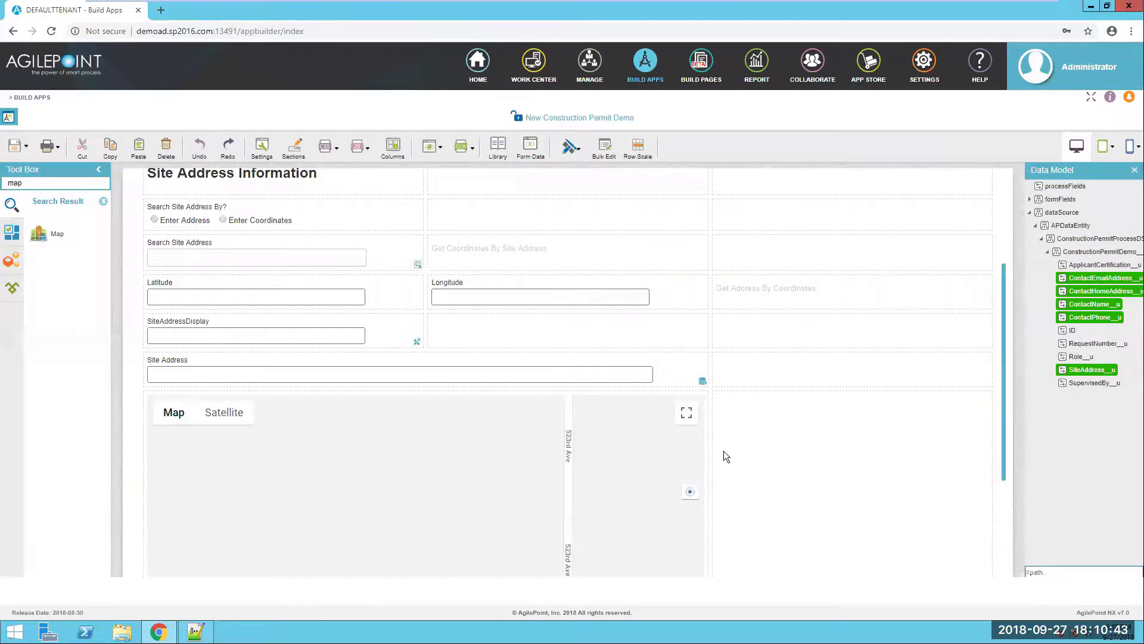
scroll(724, 451, "down", 1)
scroll(723, 451, "down", 1)
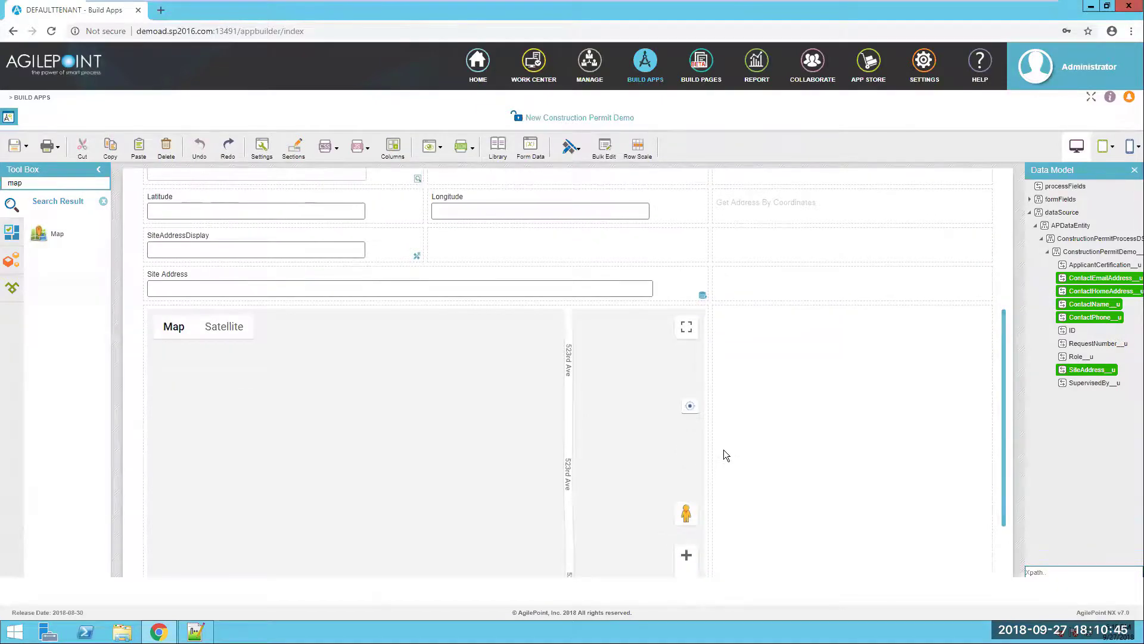
scroll(724, 451, "down", 3)
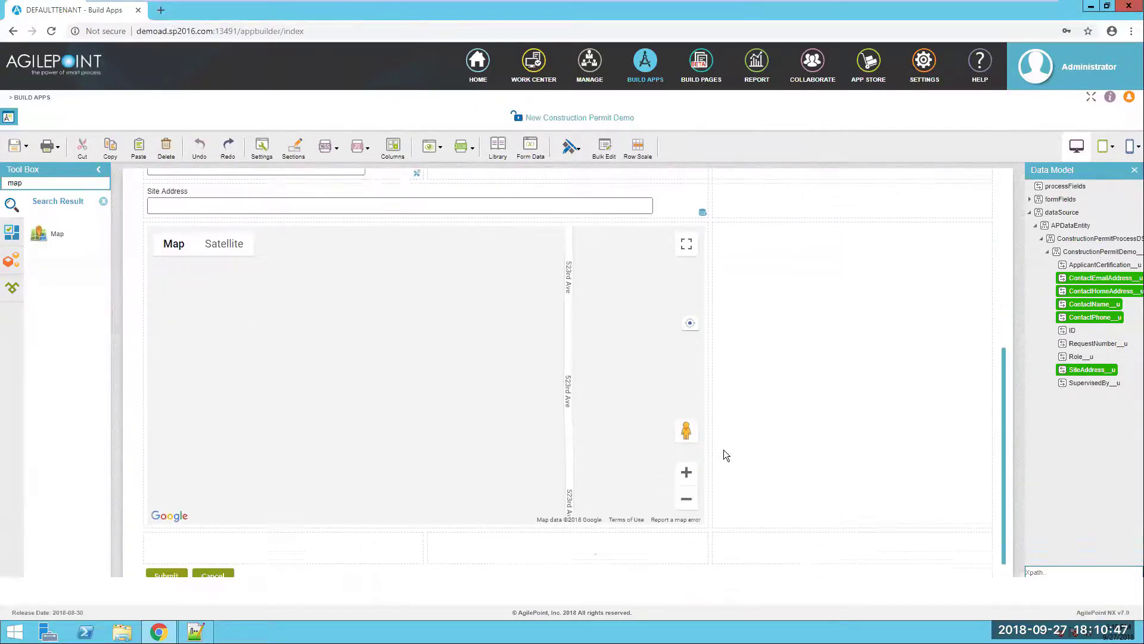
scroll(720, 442, "up", 2)
left_click(449, 150)
left_click(459, 170)
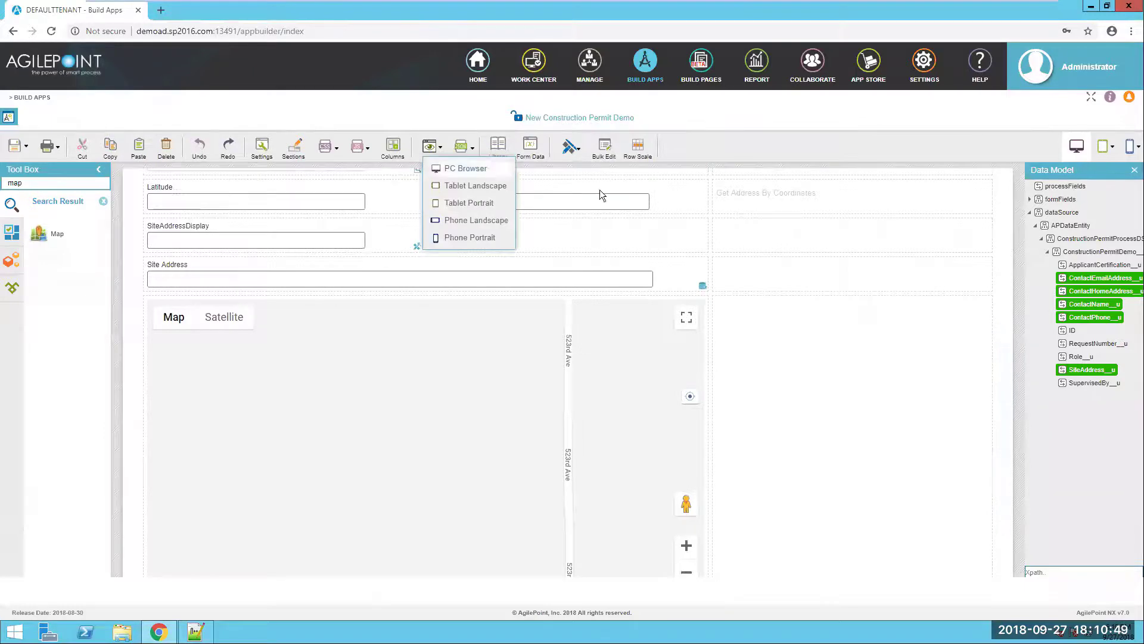
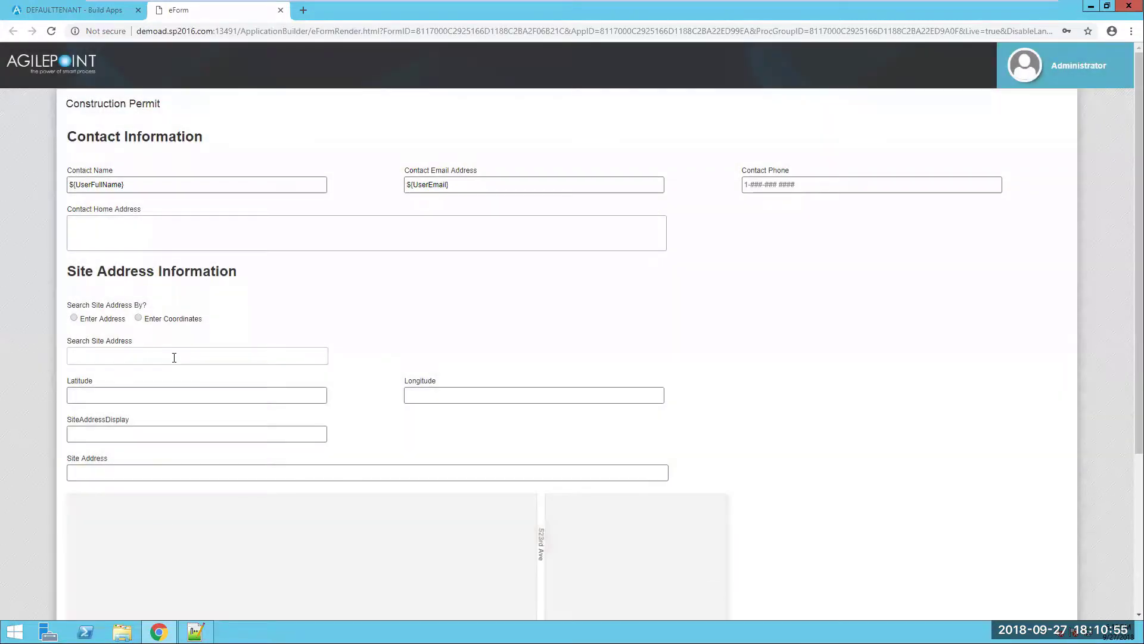
left_click(174, 357)
type("67")
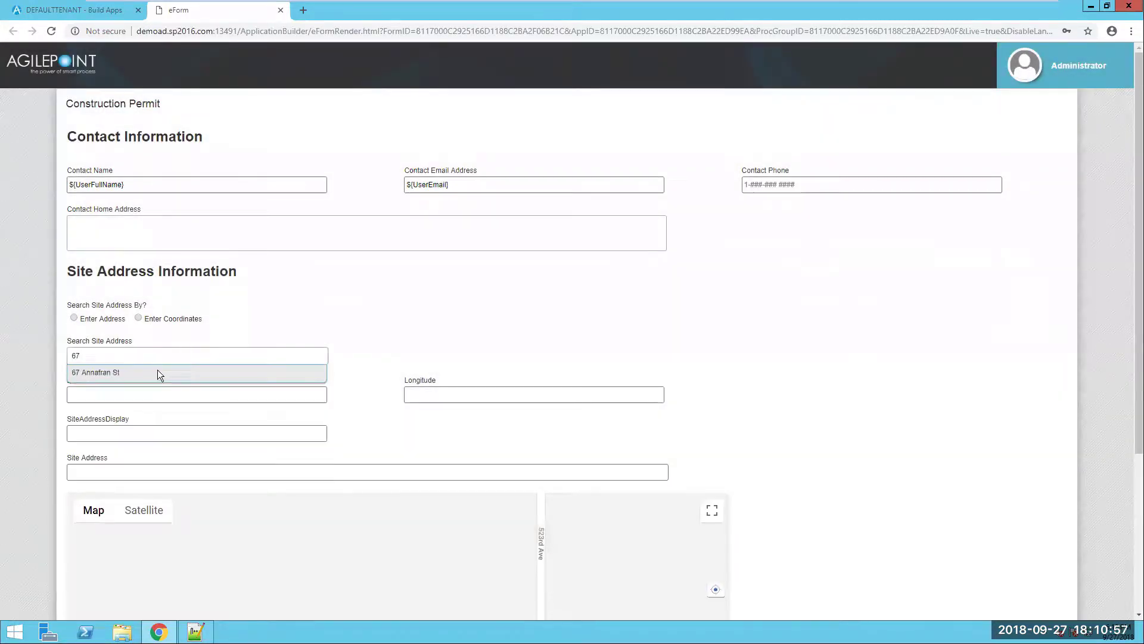
left_click(133, 375)
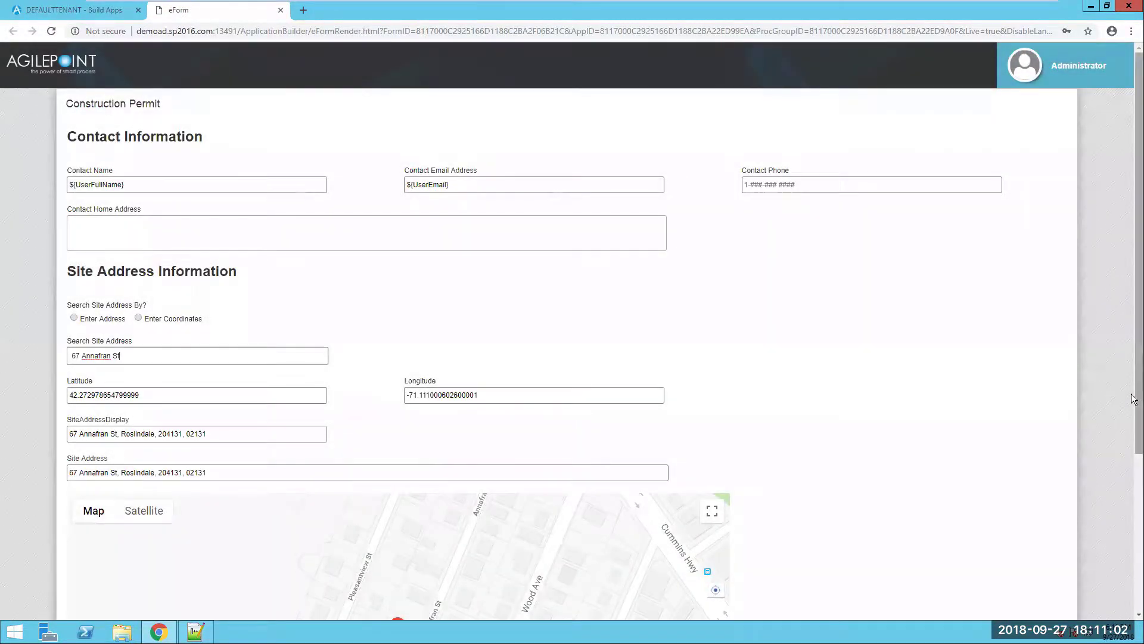
left_click_drag(1134, 399, 1126, 566)
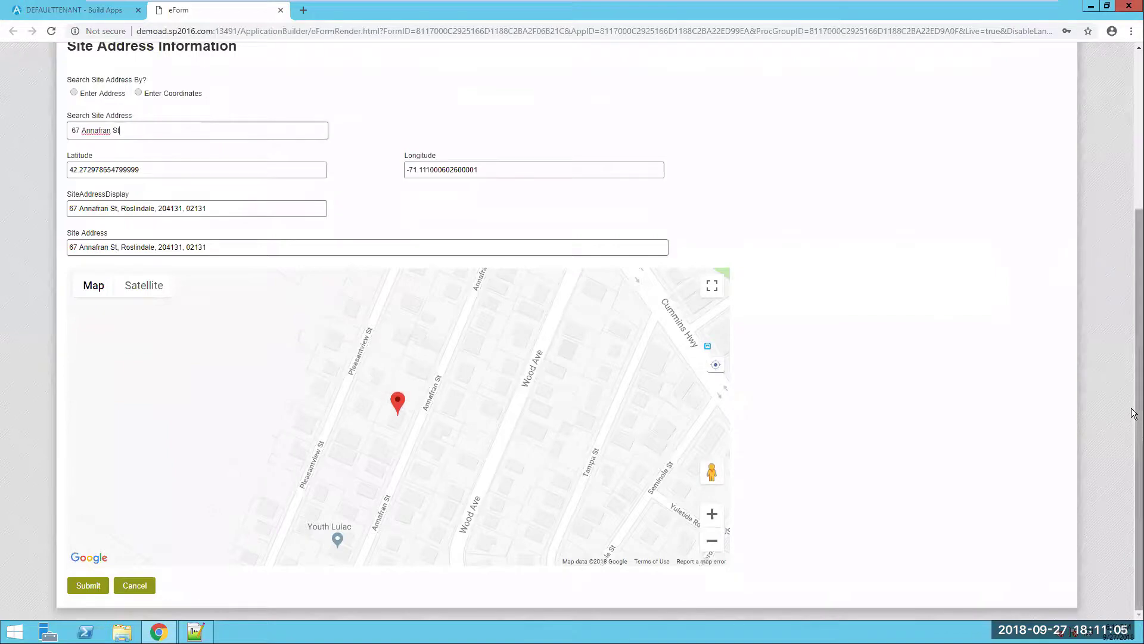
left_click_drag(1134, 410, 1116, 259)
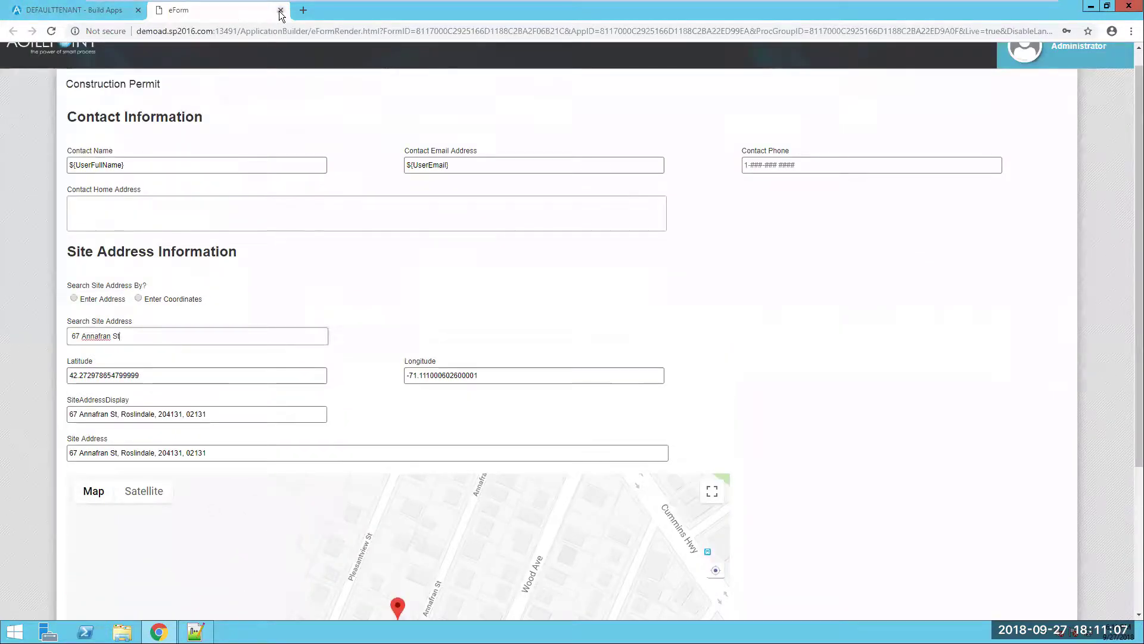
left_click(281, 10)
- Save the app and place a Drop-Down List in the row under the map
left_click(24, 148)
left_click(30, 167)
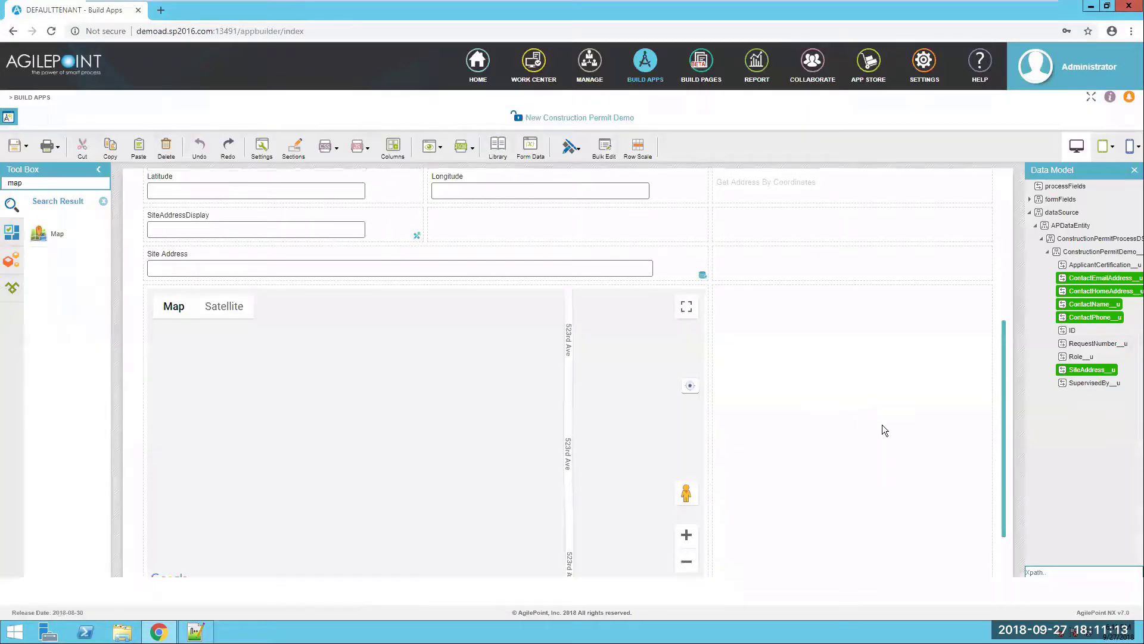
scroll(882, 424, "down", 2)
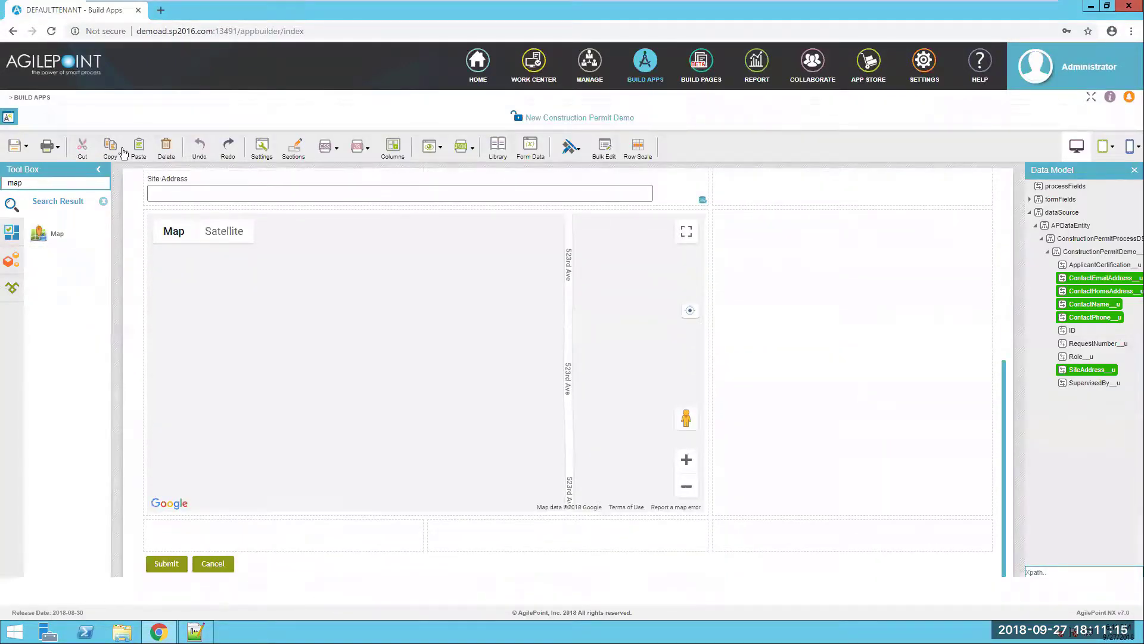
left_click(103, 202)
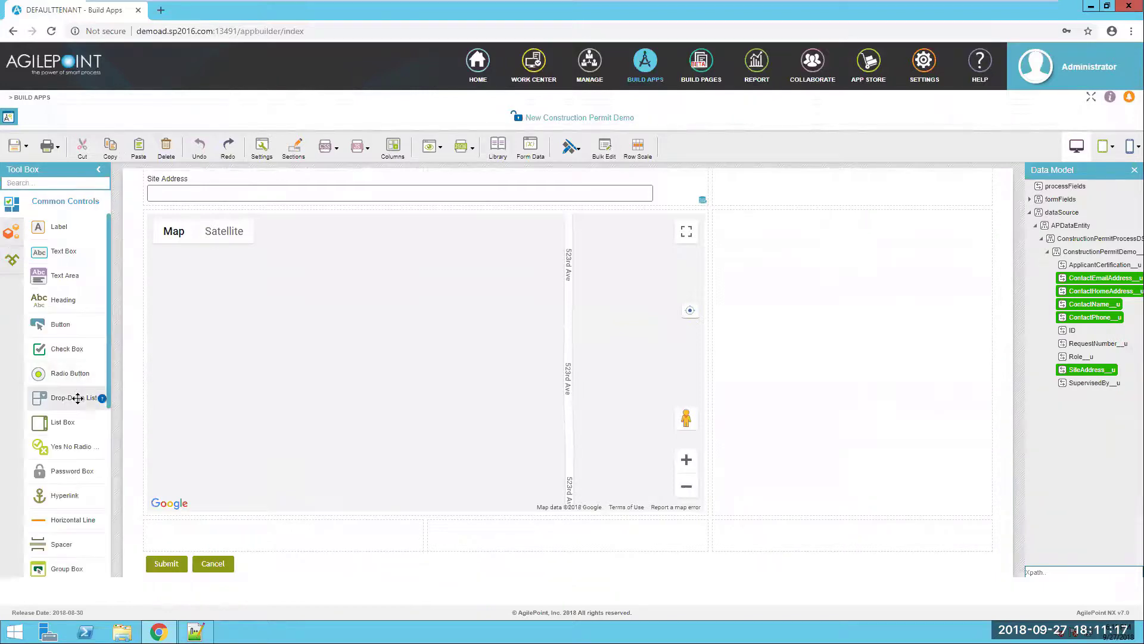
left_click_drag(66, 398, 199, 536)
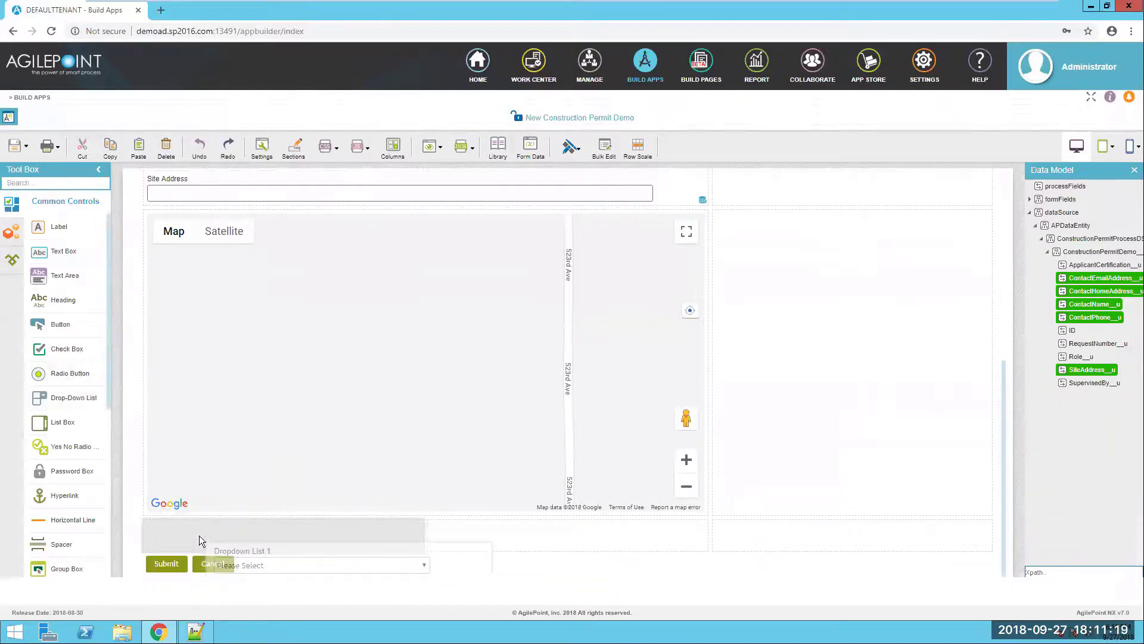
- Label the drop-down 'Choose role out of the following'
key("alt+Tab")
scroll(163, 461, "down", 3)
scroll(167, 430, "down", 2)
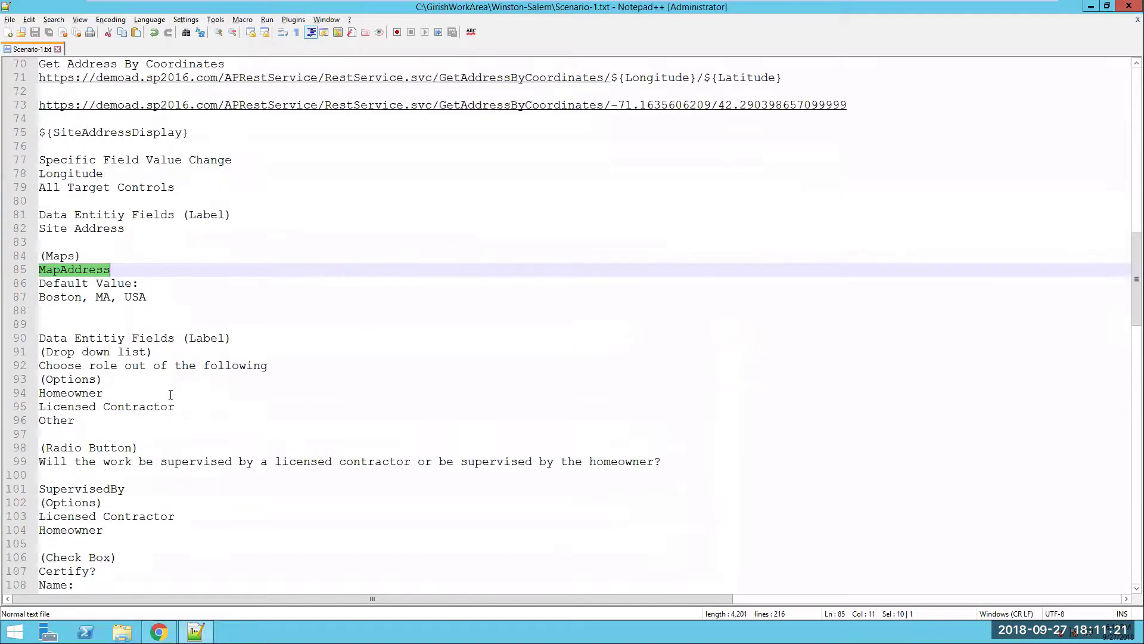
left_click_drag(290, 365, 38, 366)
key("ctrl+c")
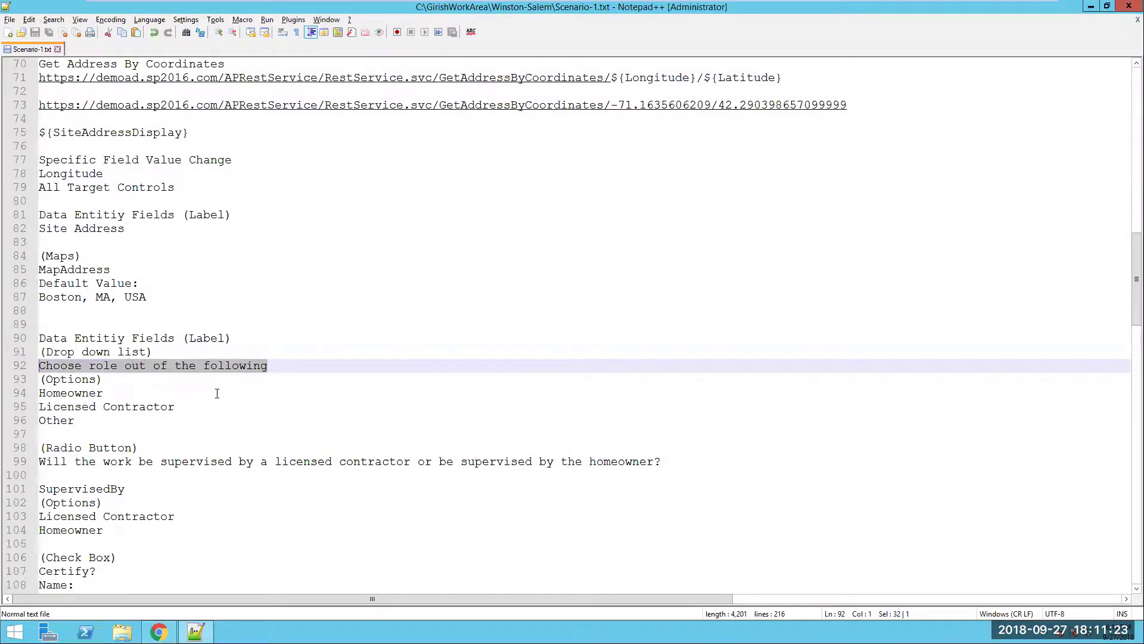
key("alt+Tab")
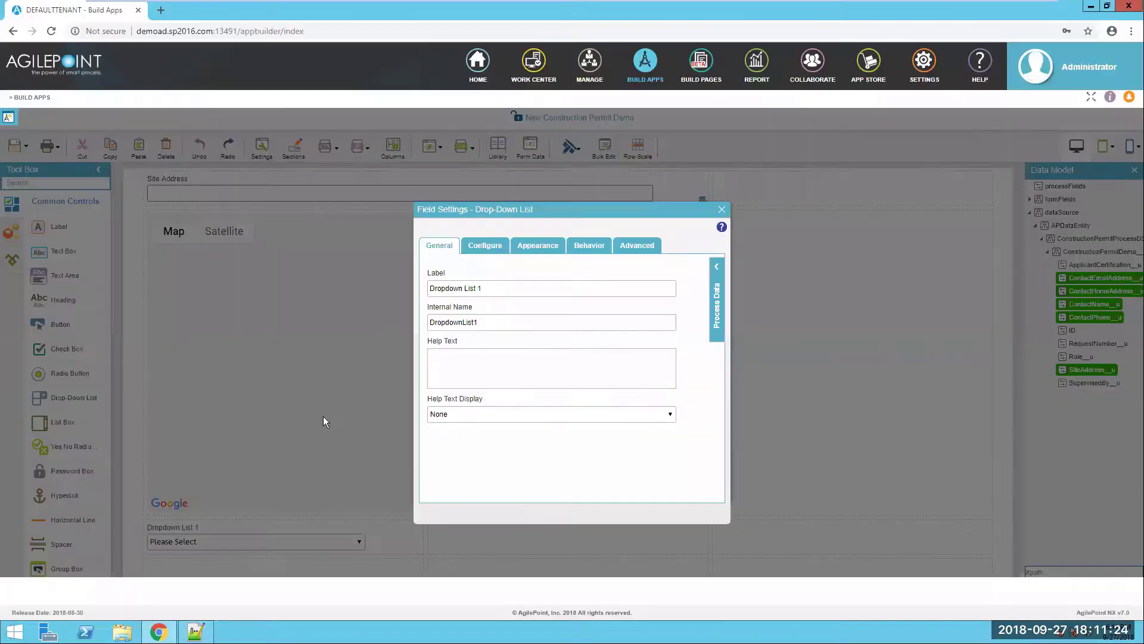
triple_click(452, 289)
key("ctrl+v")
- Add option rows to the drop-down and set one option's name and value to Homeowner
left_click(486, 245)
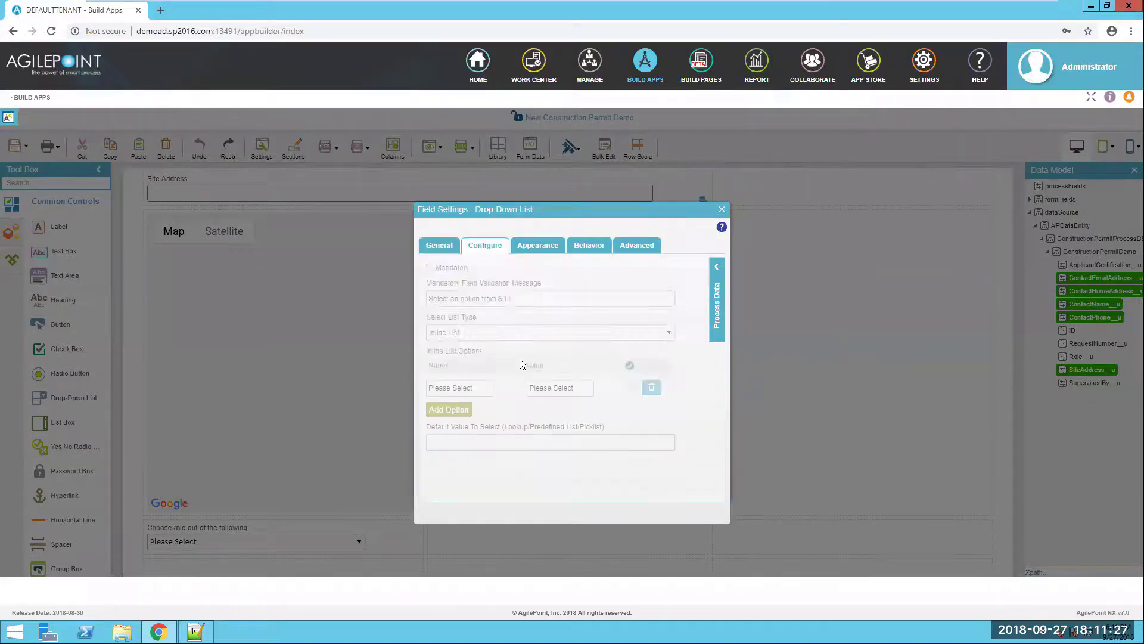
key("alt+Tab")
double_click(72, 395)
key("ctrl+c")
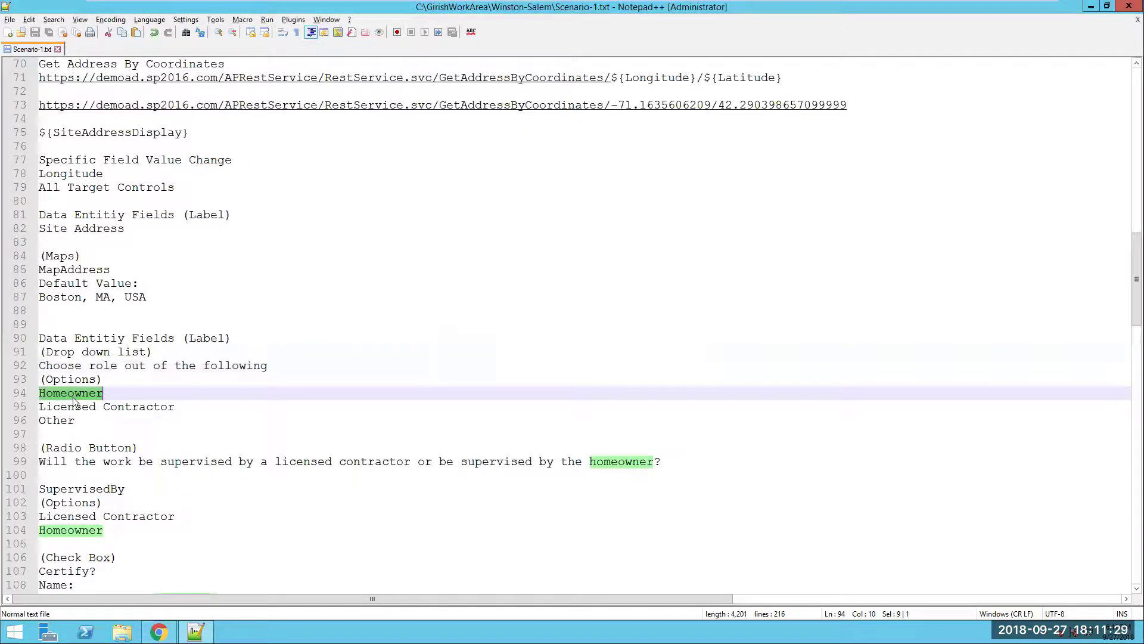
key("alt+Tab")
left_click(454, 410)
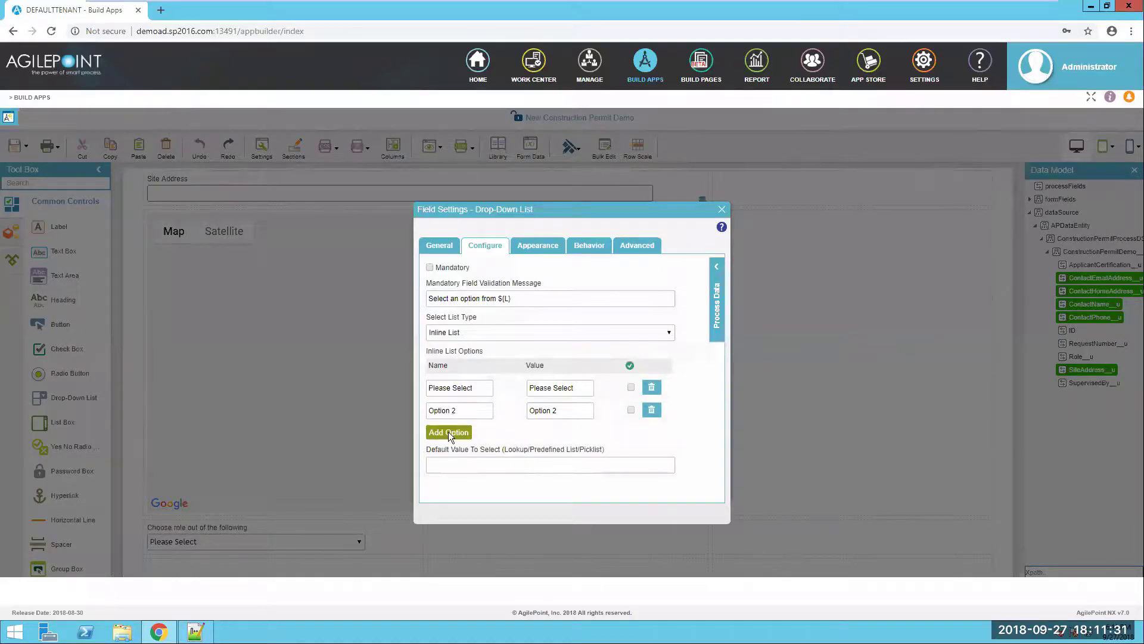
left_click(453, 432)
left_click(452, 456)
left_click_drag(457, 411, 394, 411)
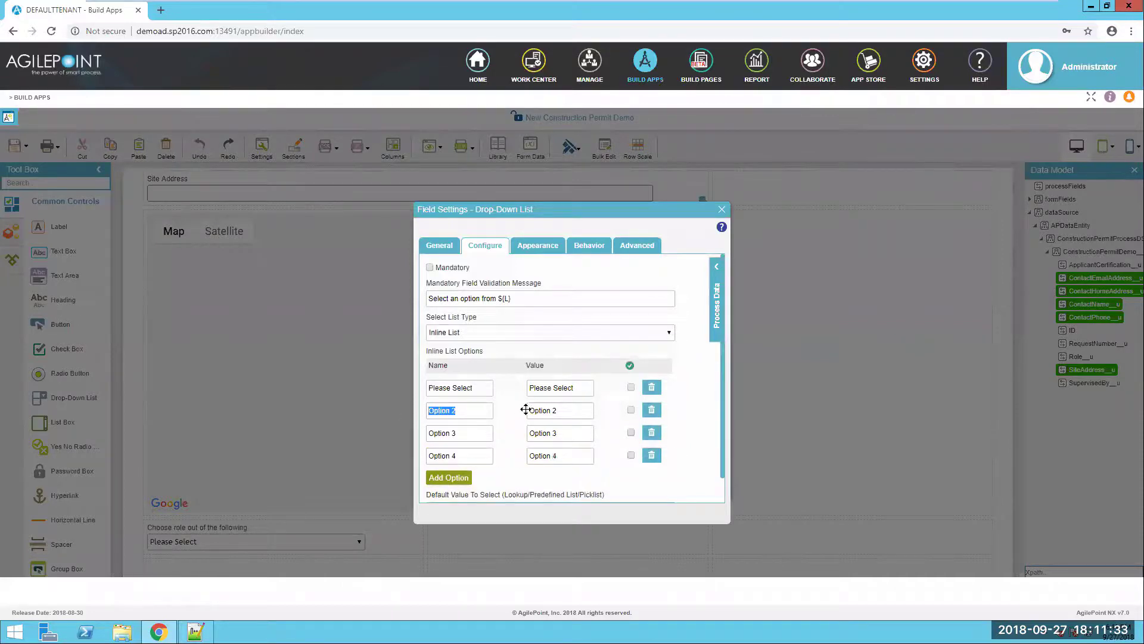
key("ctrl+v")
left_click_drag(560, 410, 491, 405)
key("ctrl+v")
- Set the next drop-down option's name and value to Licensed Contractor
key("alt+Tab")
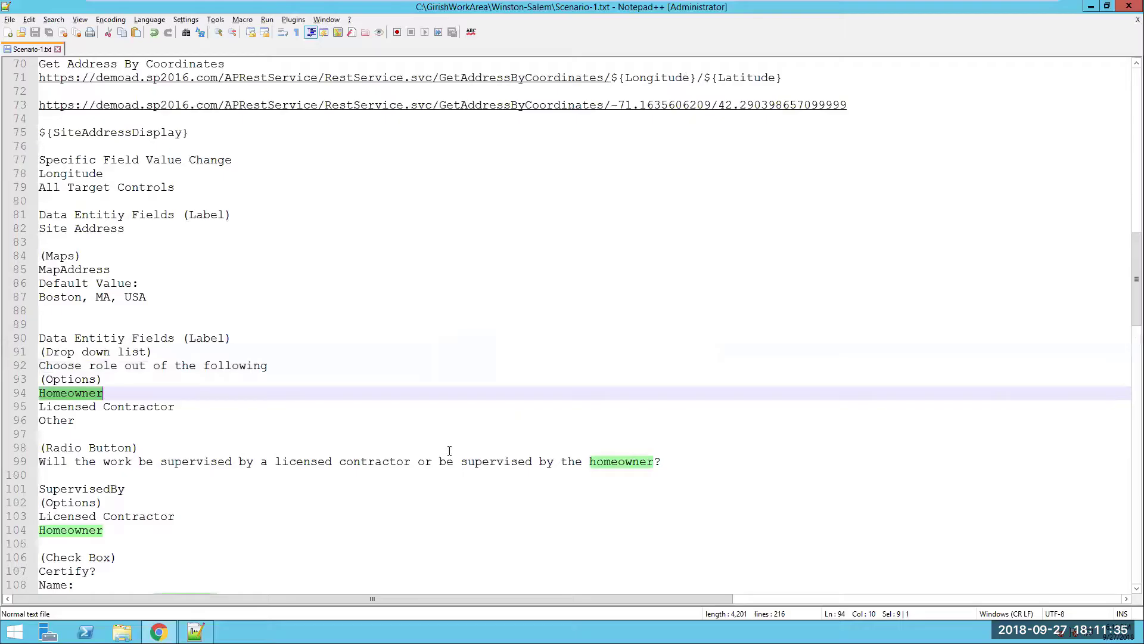
left_click_drag(177, 407, 31, 405)
key("ctrl+c")
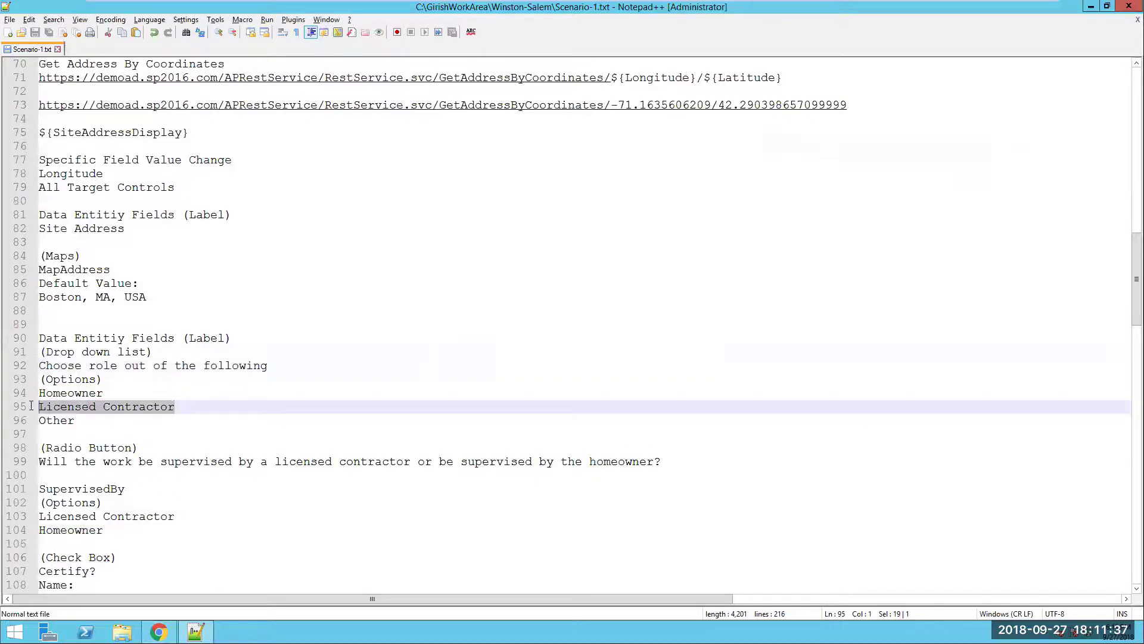
key("alt+Tab")
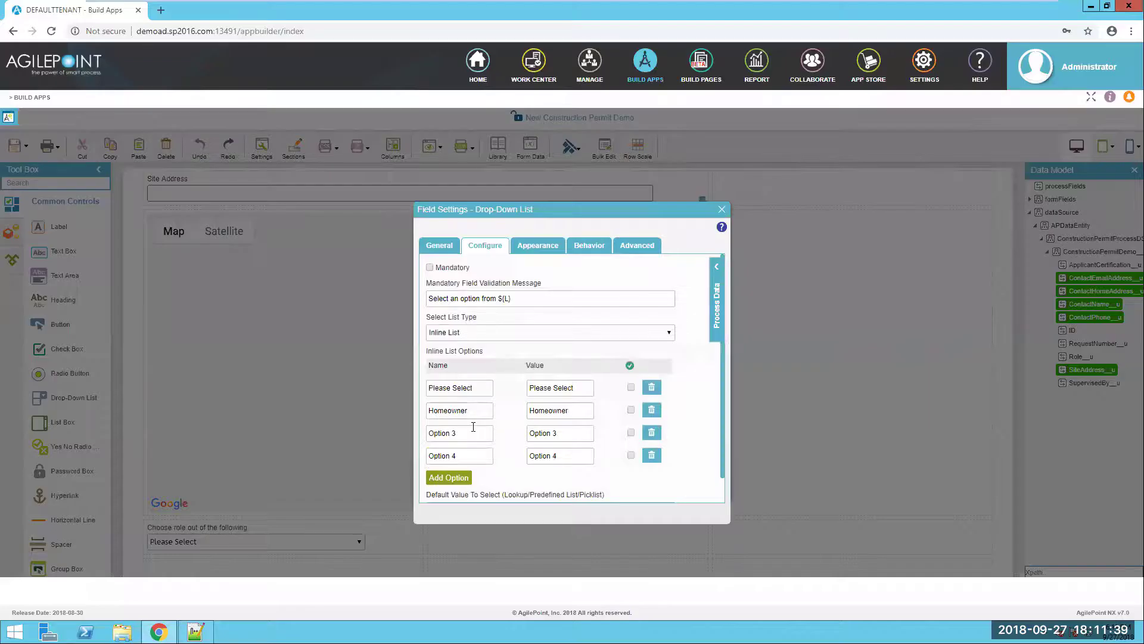
triple_click(473, 427)
key("ctrl+v")
key("Tab")
key("ctrl+v")
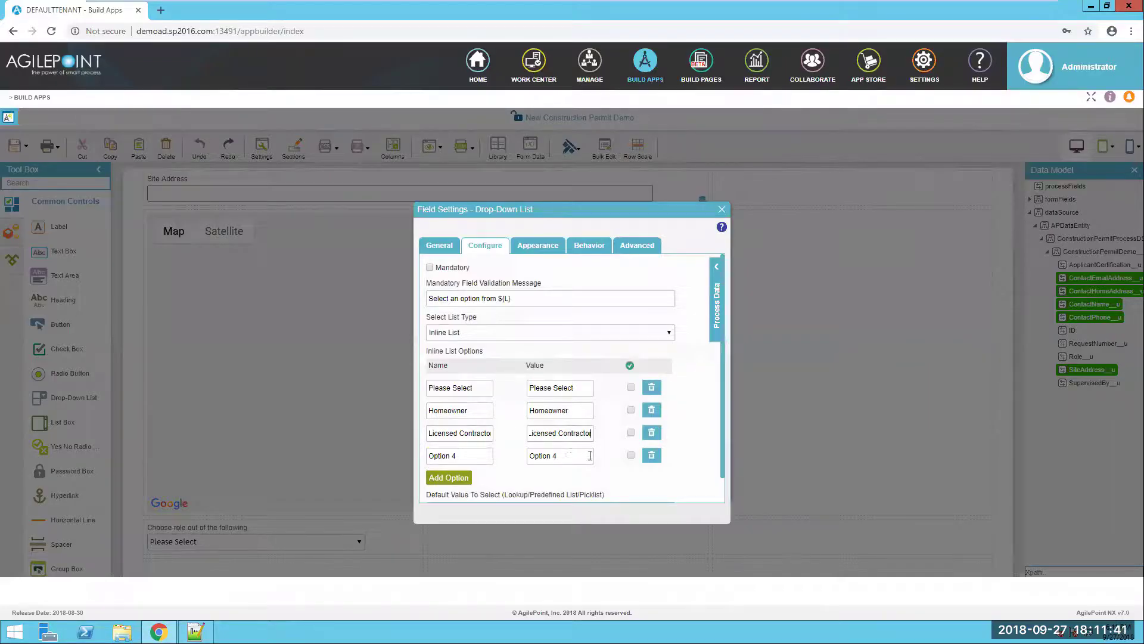
- Set the last drop-down option to Other and apply the drop-down settings
key("alt+Tab")
double_click(59, 420)
key("ctrl+c")
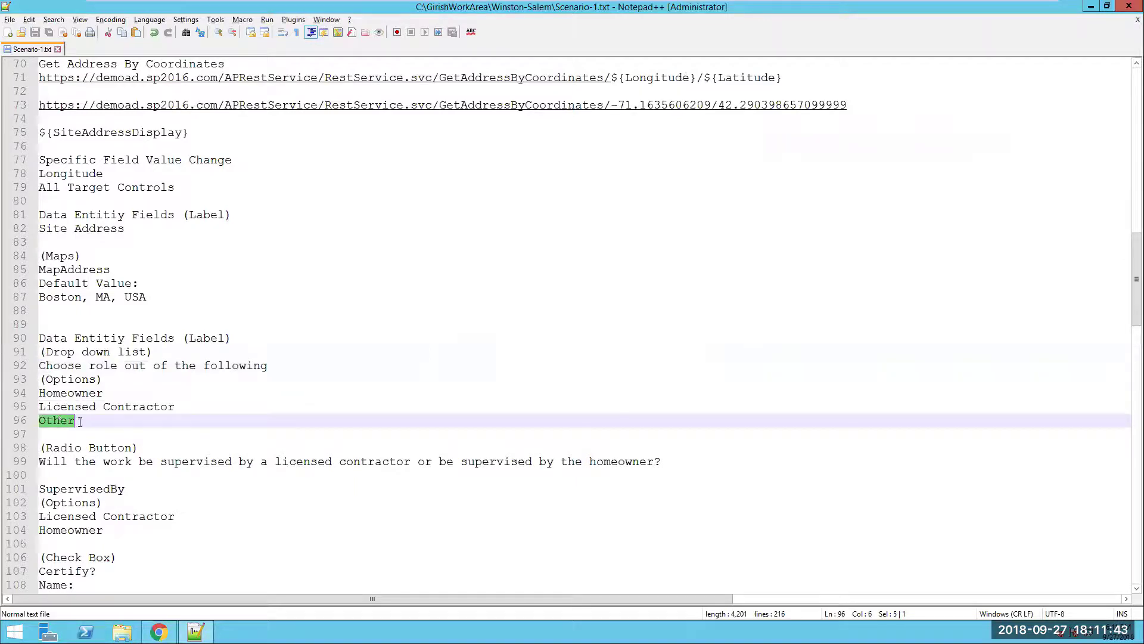
key("alt+Tab")
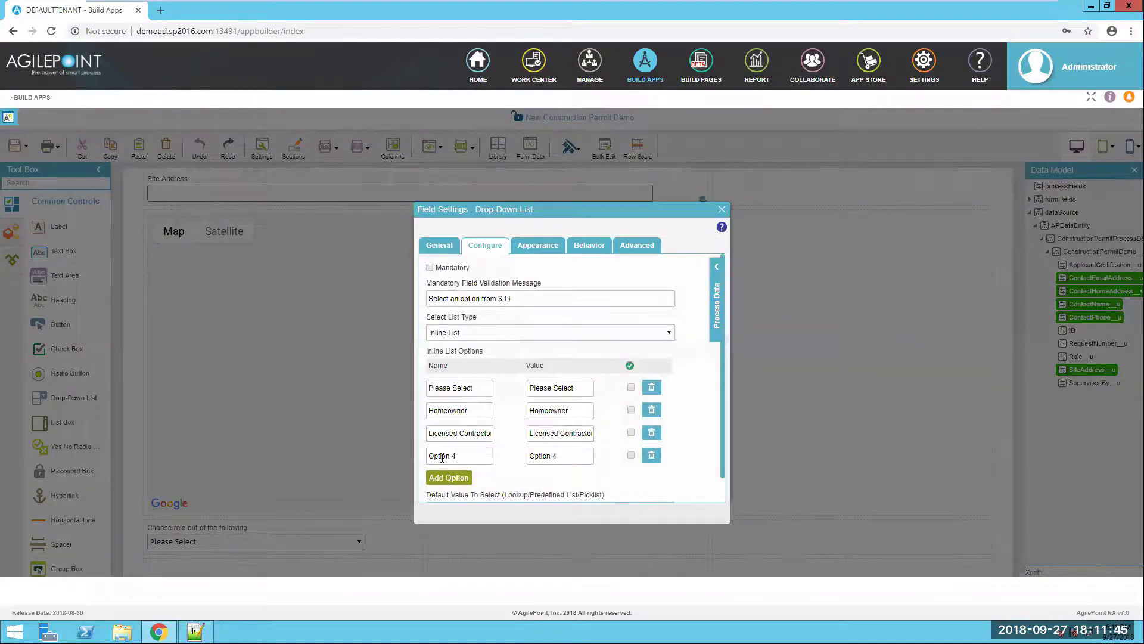
left_click_drag(456, 456, 389, 458)
key("ctrl+v")
left_click_drag(560, 456, 508, 454)
key("ctrl+v")
left_click(722, 209)
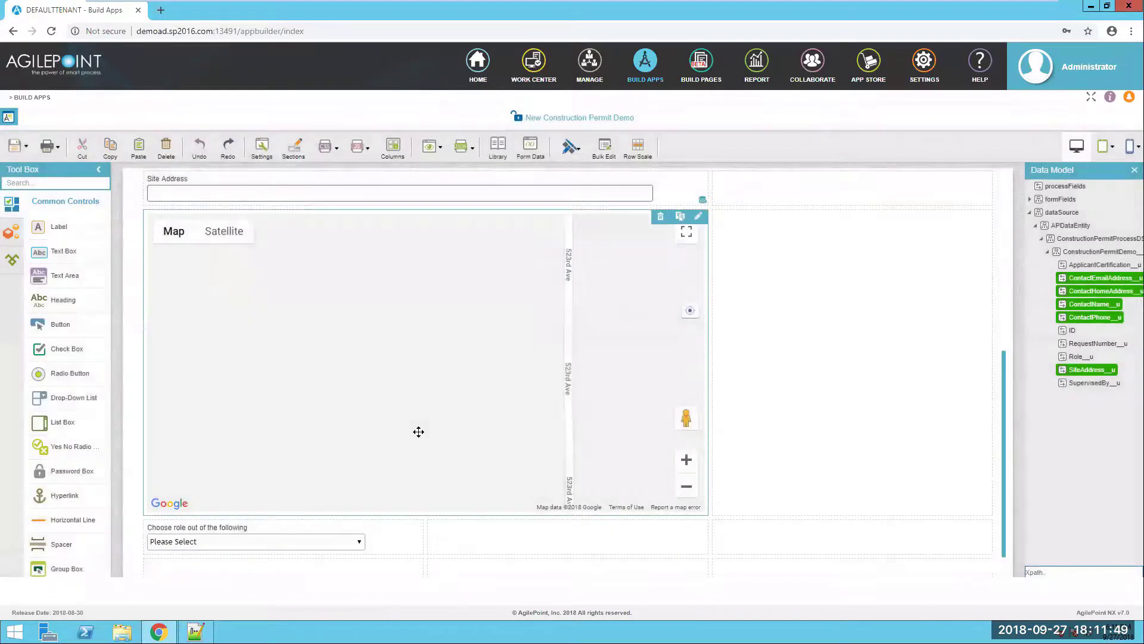
scroll(416, 429, "down", 1)
- Bind the role drop-down to Role__u and add a radio button labelled with the supervision question
left_click_drag(1080, 357, 300, 507)
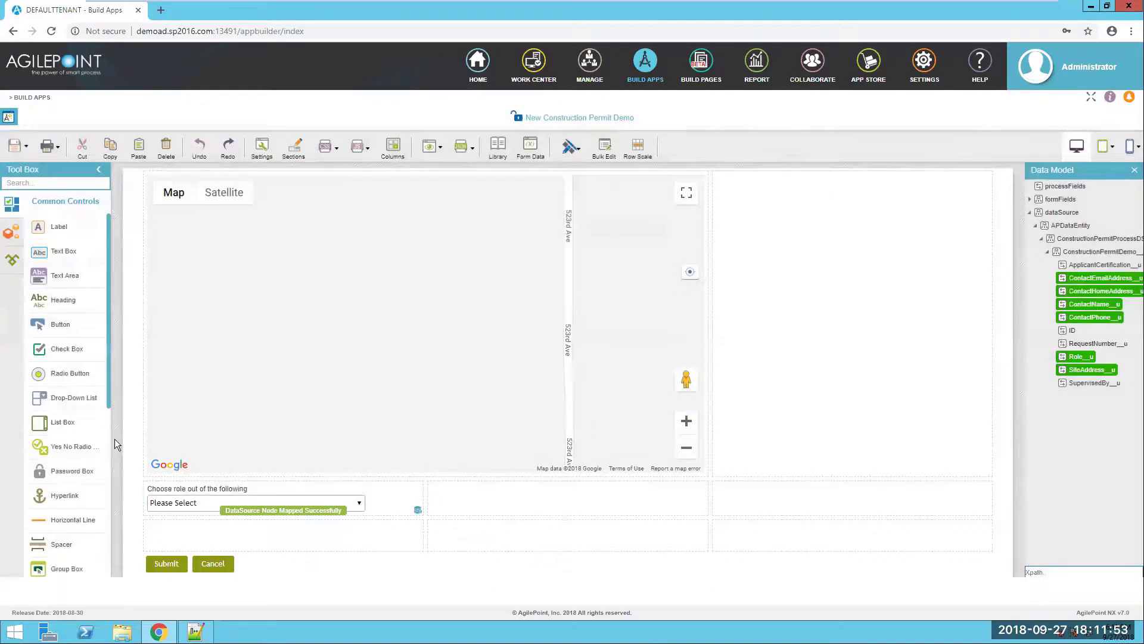
left_click_drag(65, 373, 187, 530)
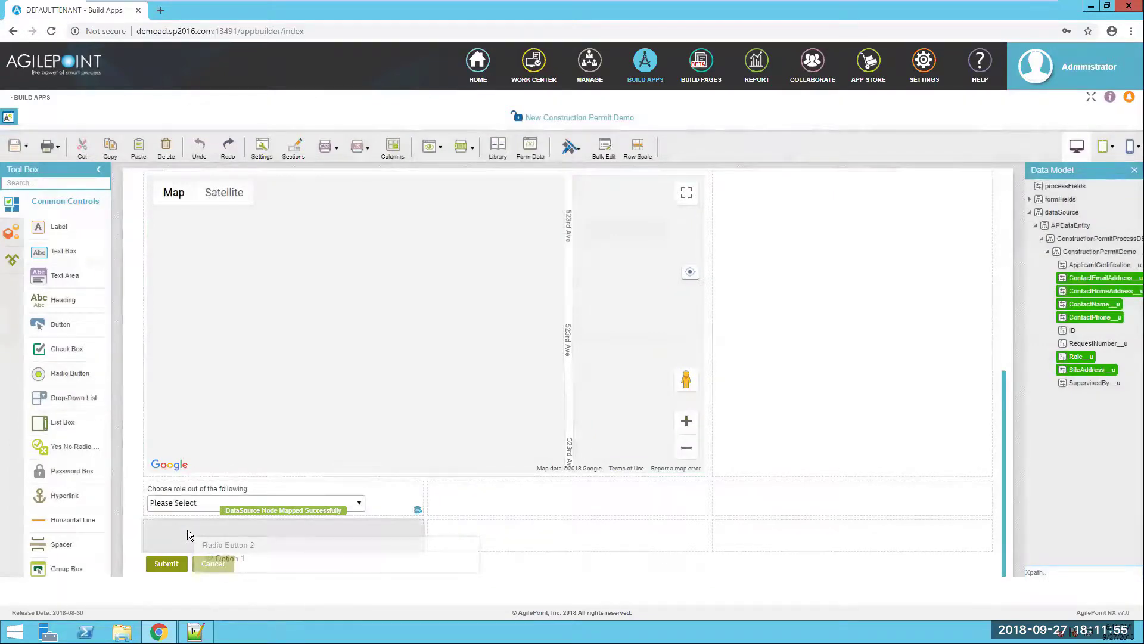
key("alt+Tab")
left_click_drag(675, 460, 33, 465)
key("ctrl+c")
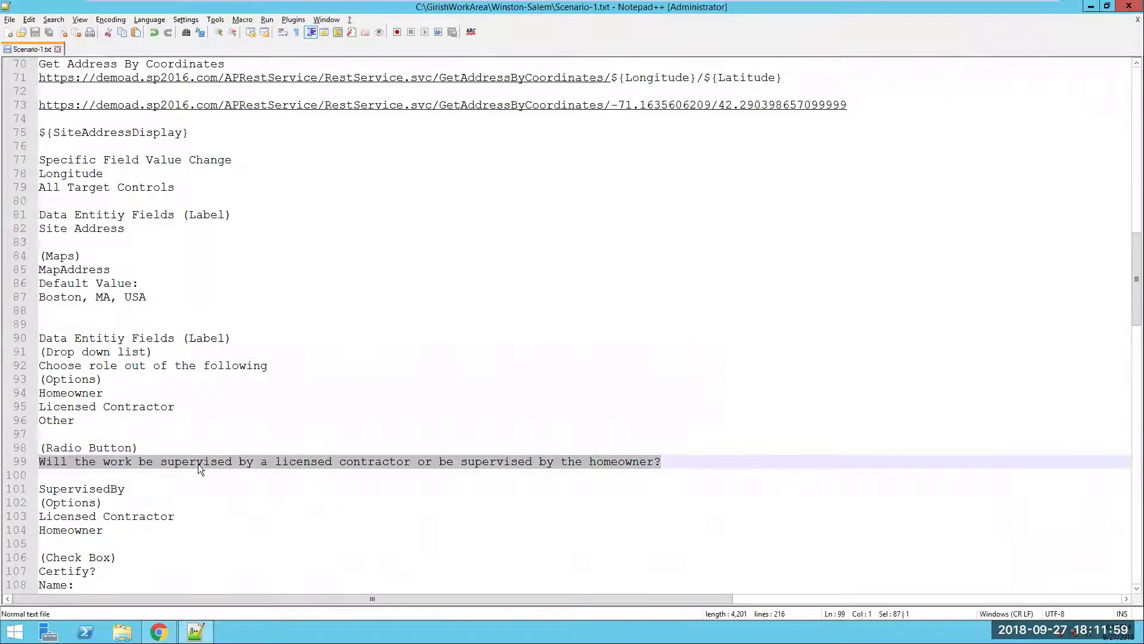
key("alt+Tab")
key("ctrl+a")
key("ctrl+v")
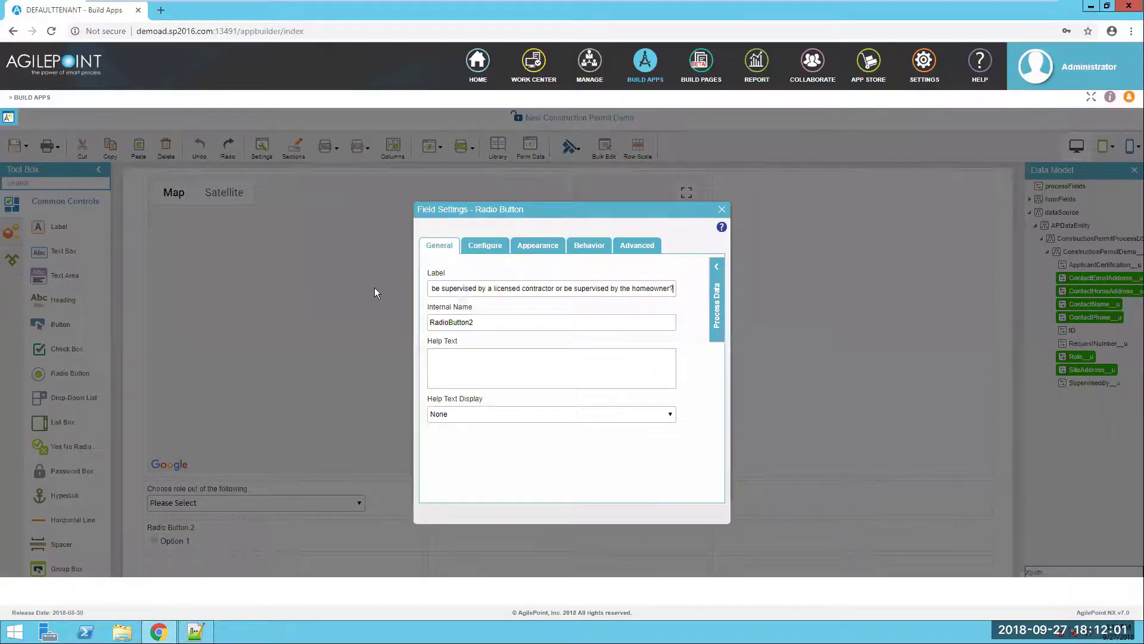
left_click(689, 404)
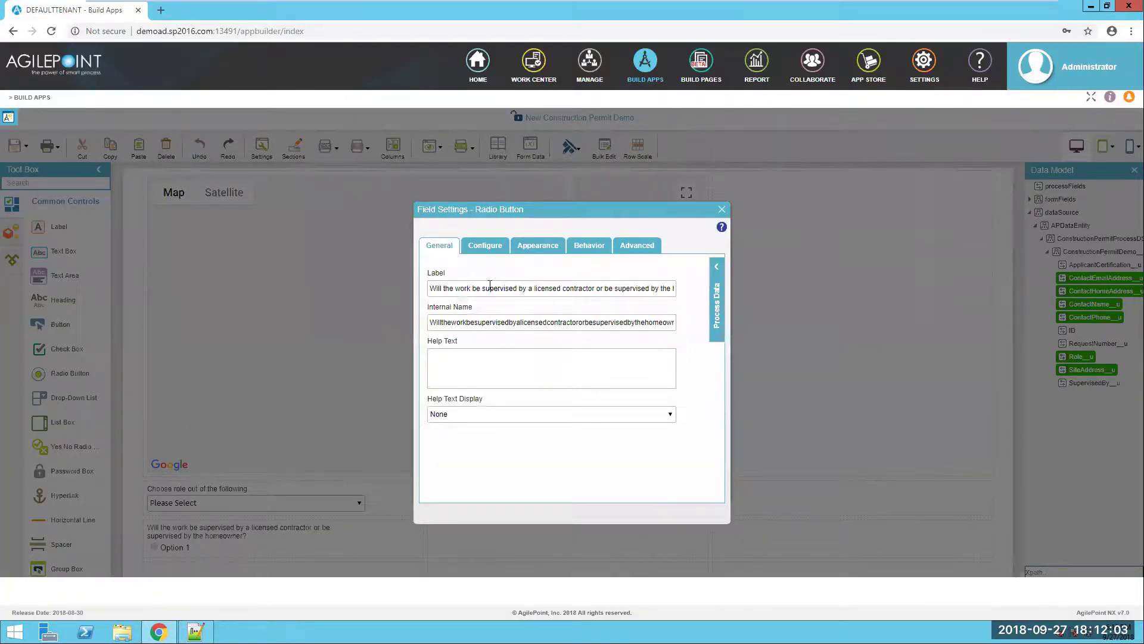
- Set the radio button's first option name and value to Licensed Contractor
left_click(496, 251)
key("alt+Tab")
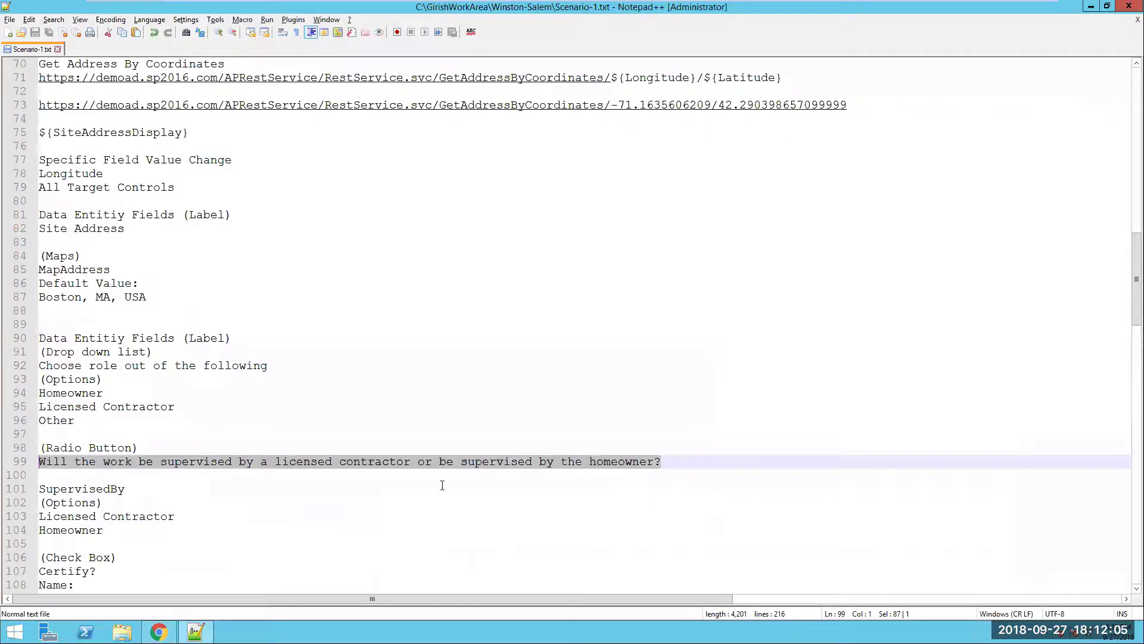
left_click_drag(191, 516, 20, 520)
key("ctrl+c")
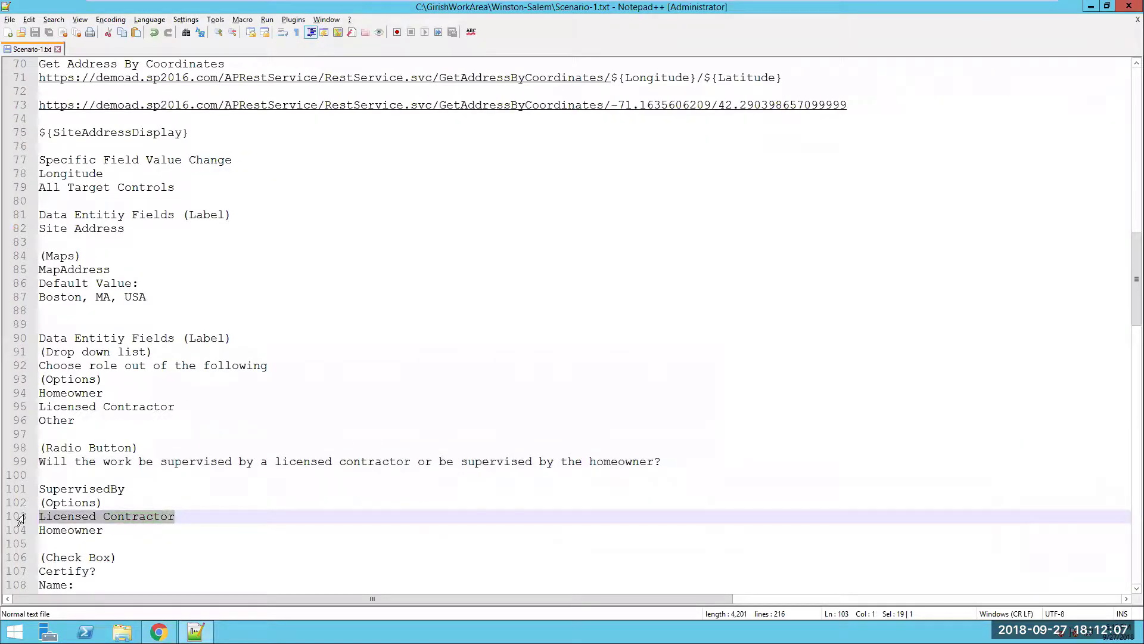
key("alt+Tab")
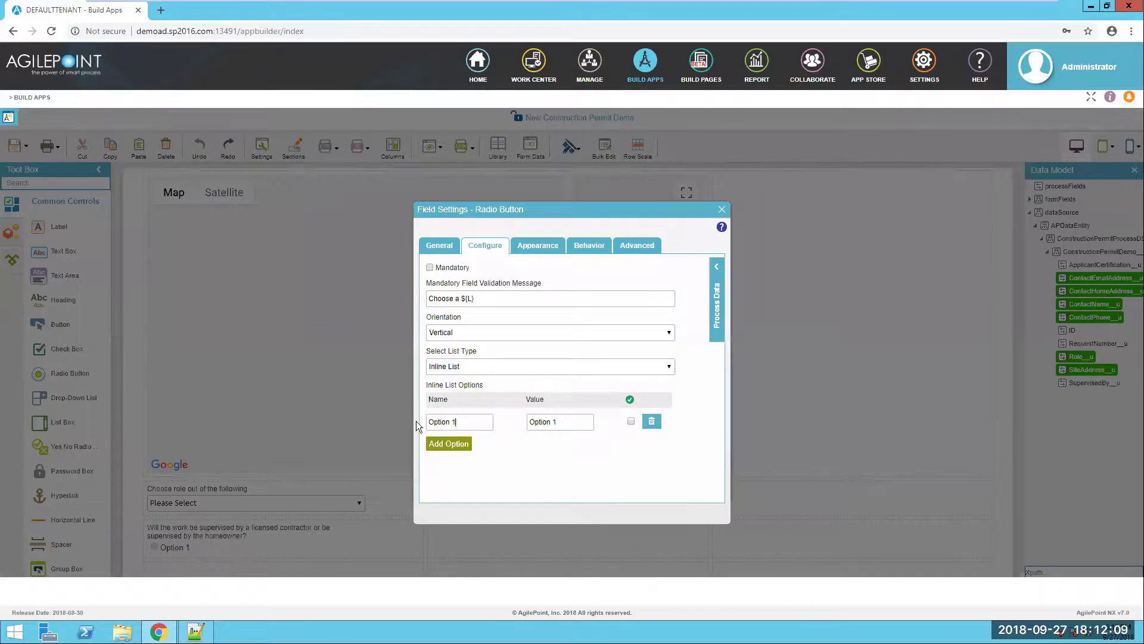
key("ctrl+a")
key("ctrl+v")
triple_click(536, 421)
key("ctrl+v")
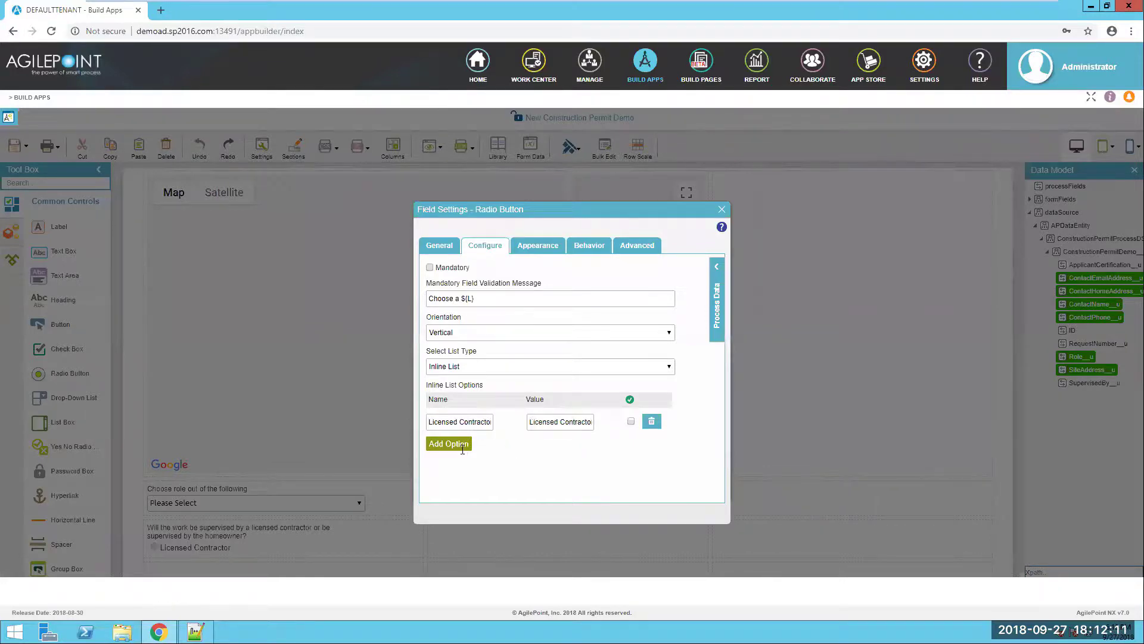
- Add a second radio option named Homeowner and close the radio settings
left_click(462, 448)
key("alt+Tab")
left_click_drag(103, 529, 26, 529)
key("ctrl+c")
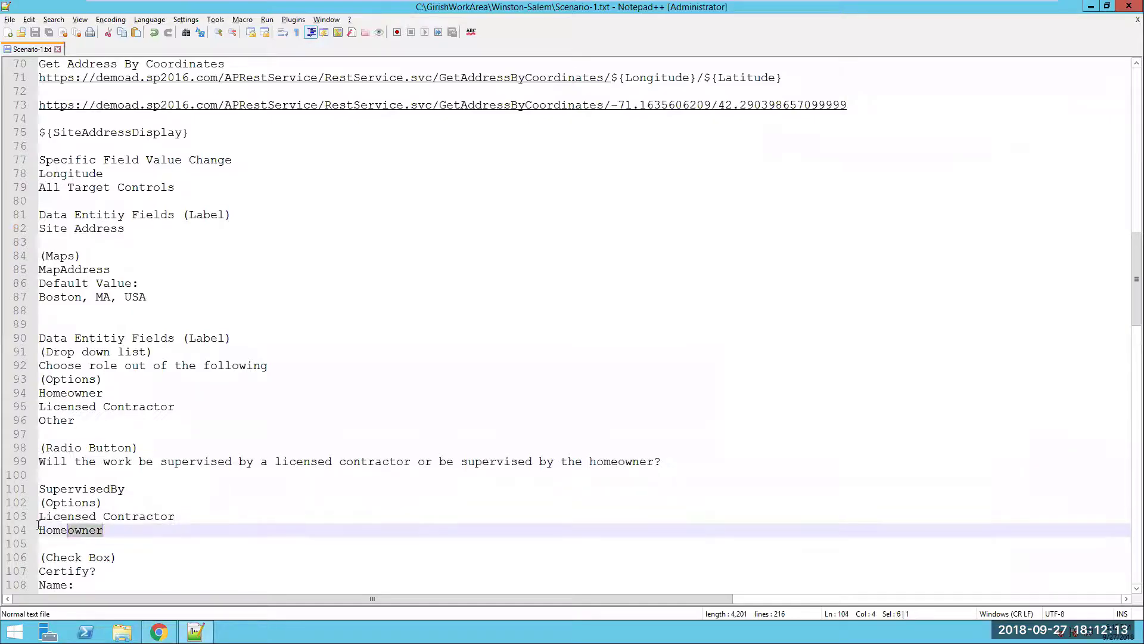
key("alt+Tab")
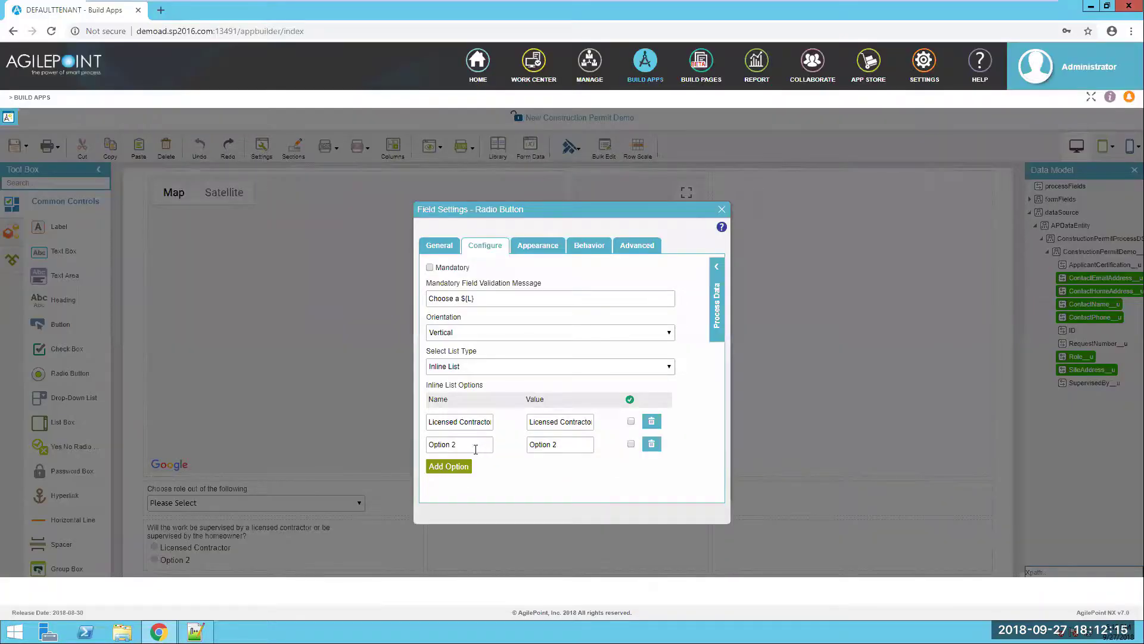
left_click_drag(472, 447, 396, 450)
key("ctrl+v")
left_click_drag(577, 449, 500, 439)
left_click(722, 210)
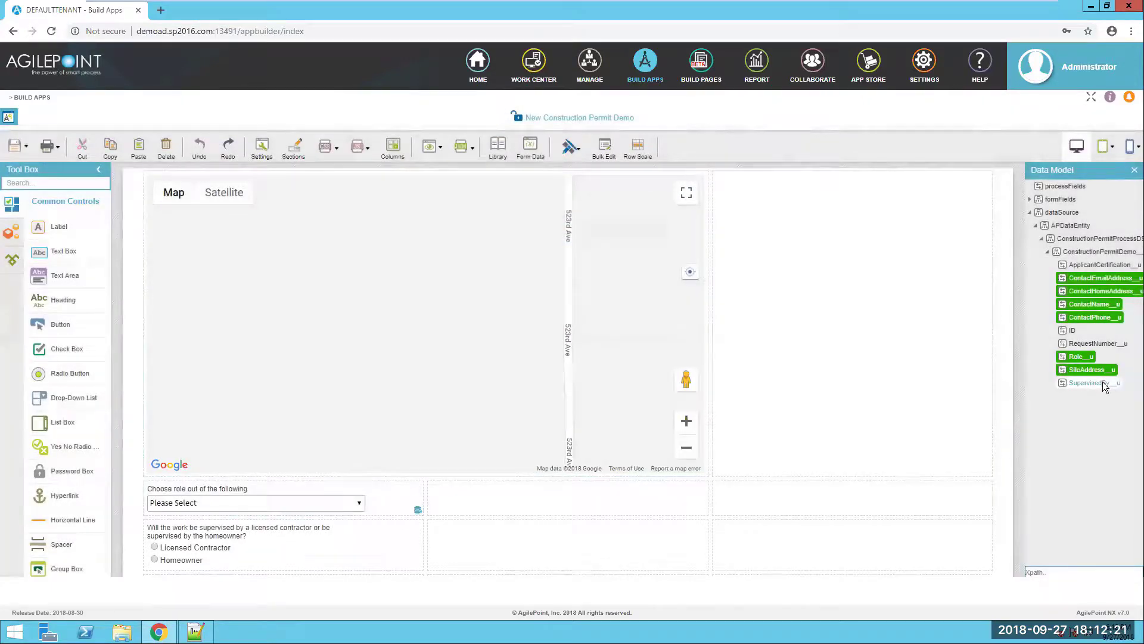
- Map SupervisedBy__u onto the radio question and widen it across the row
left_click_drag(1105, 386, 876, 557)
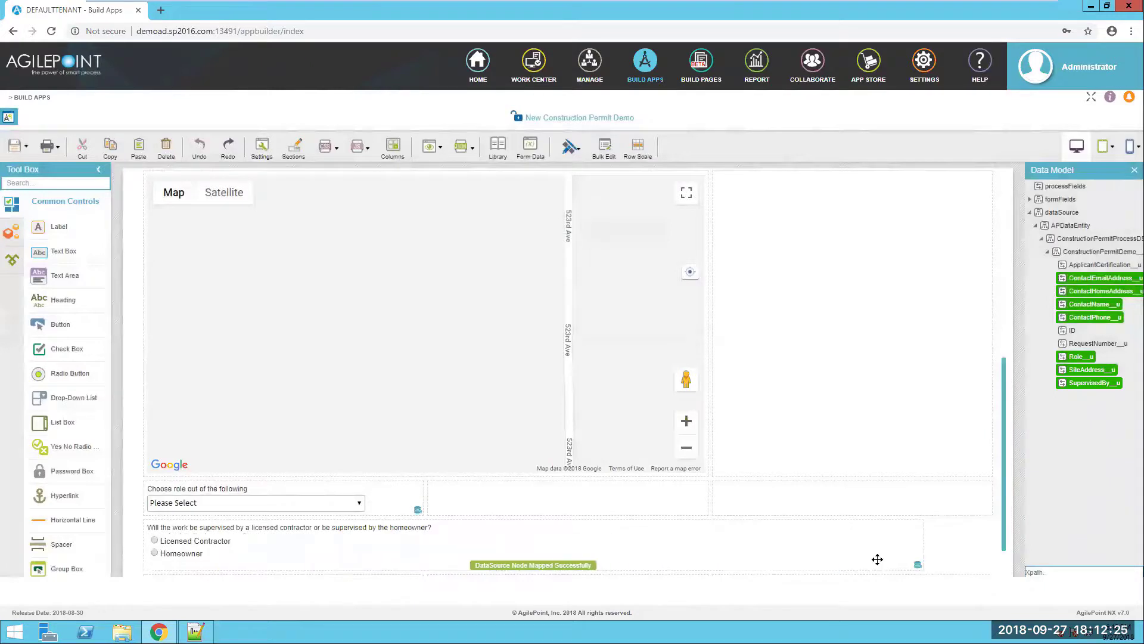
scroll(891, 542, "down", 1)
left_click(906, 485)
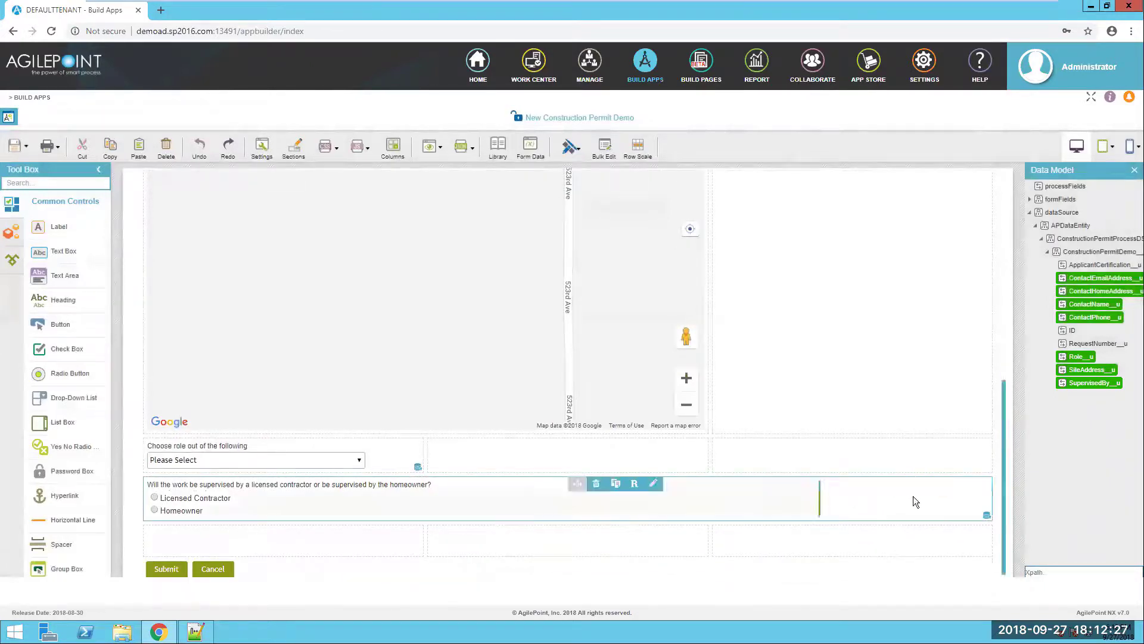
left_click_drag(820, 498, 996, 503)
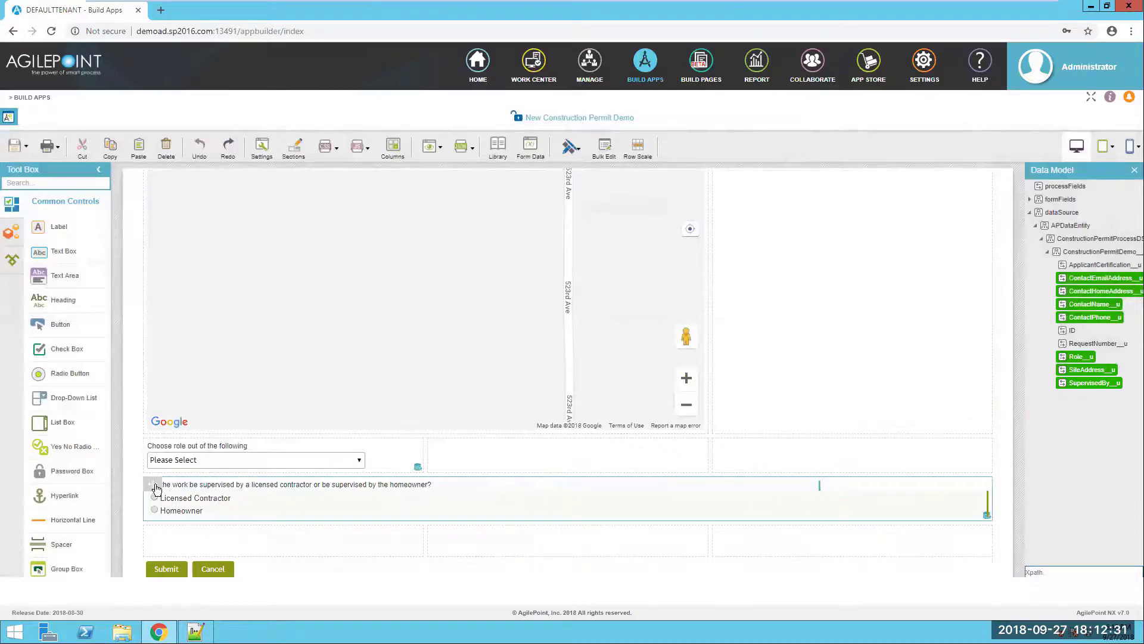
- Set the radio question's orientation to Horizontal
double_click(841, 510)
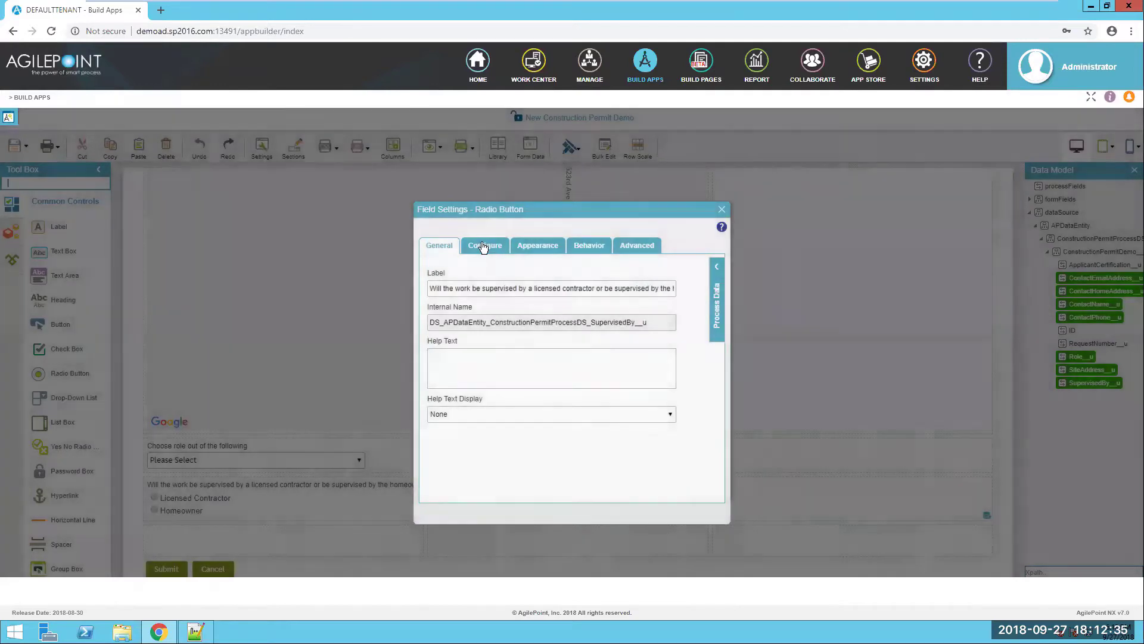
left_click(483, 245)
left_click(457, 338)
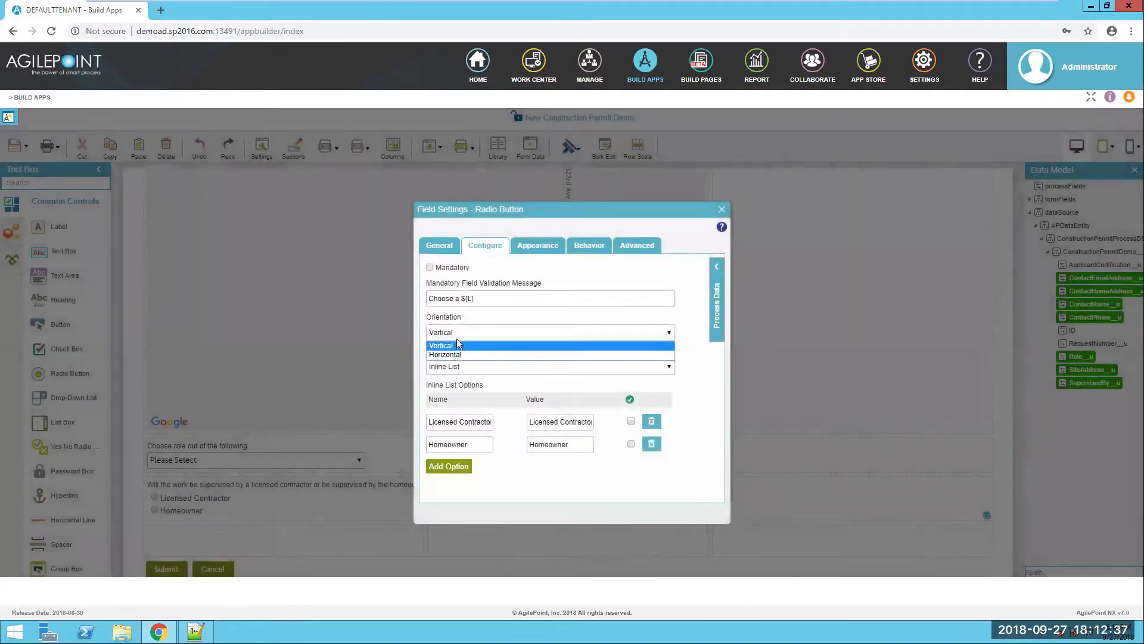
left_click(454, 353)
left_click(721, 209)
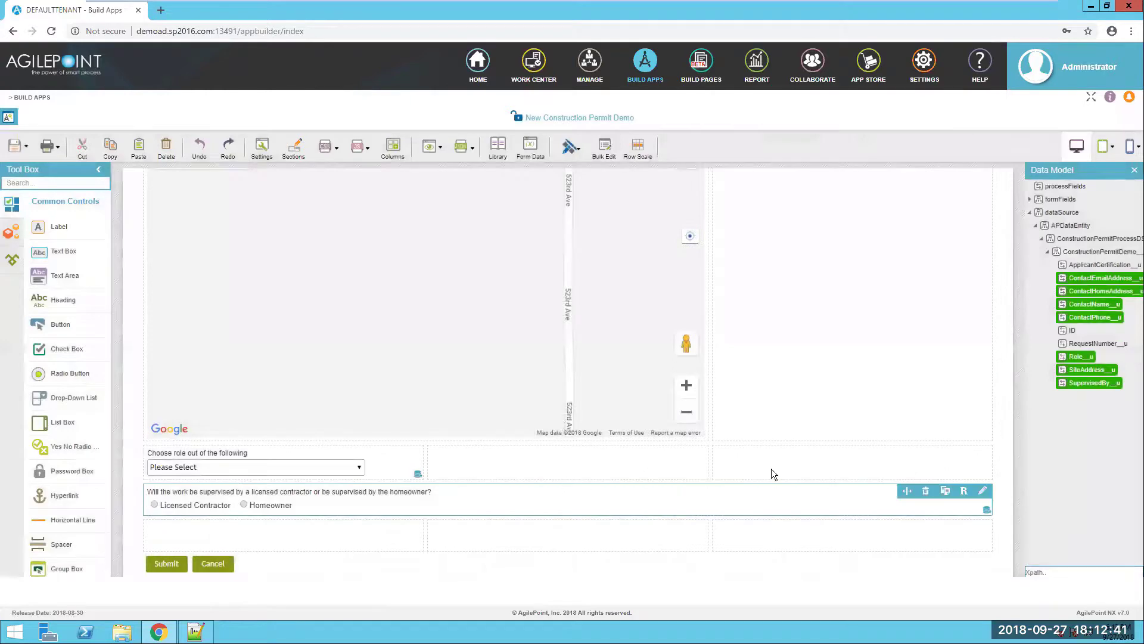
- Add a check box to the empty form row labelled 'Certify?'
left_click_drag(62, 362, 241, 533)
key("alt+Tab")
scroll(103, 472, "down", 3)
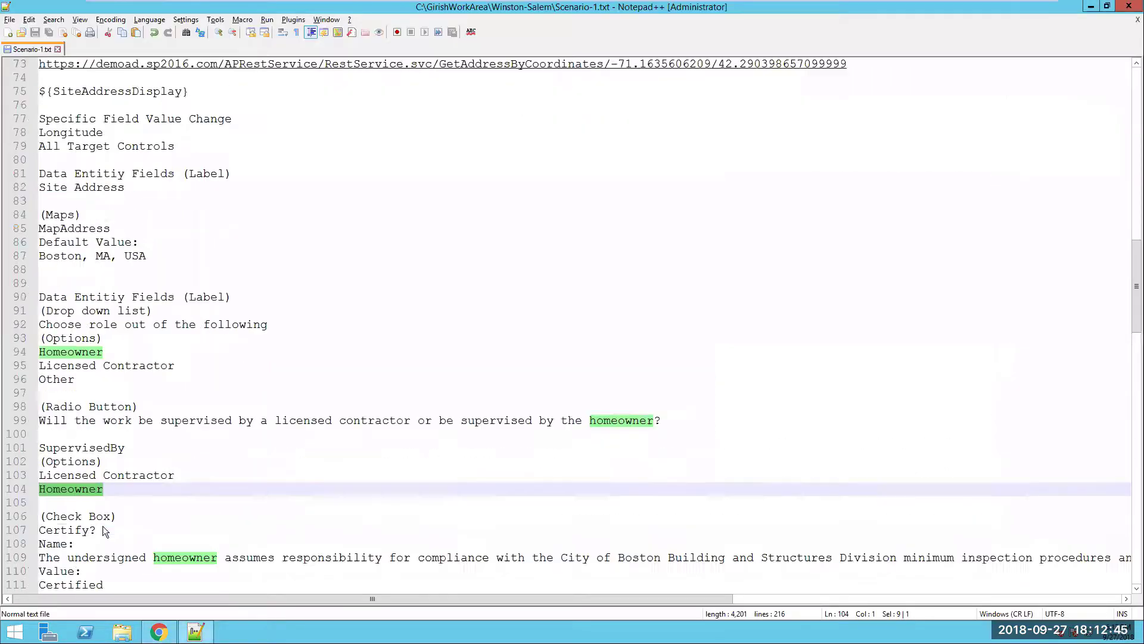
left_click_drag(104, 444, 32, 449)
key("ctrl+c")
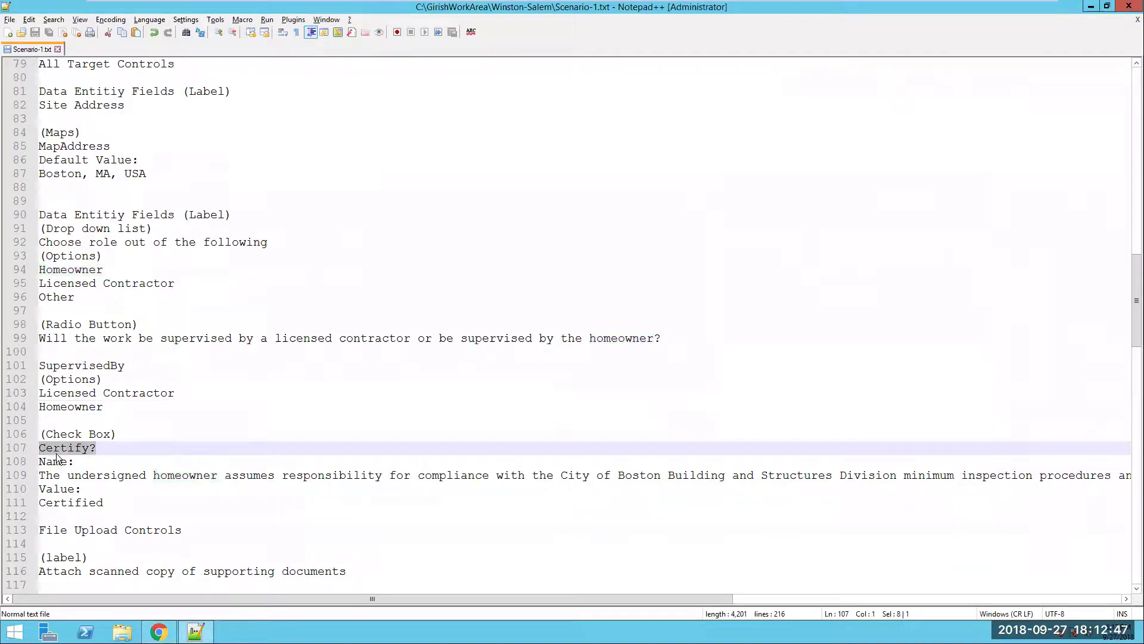
key("alt+Tab")
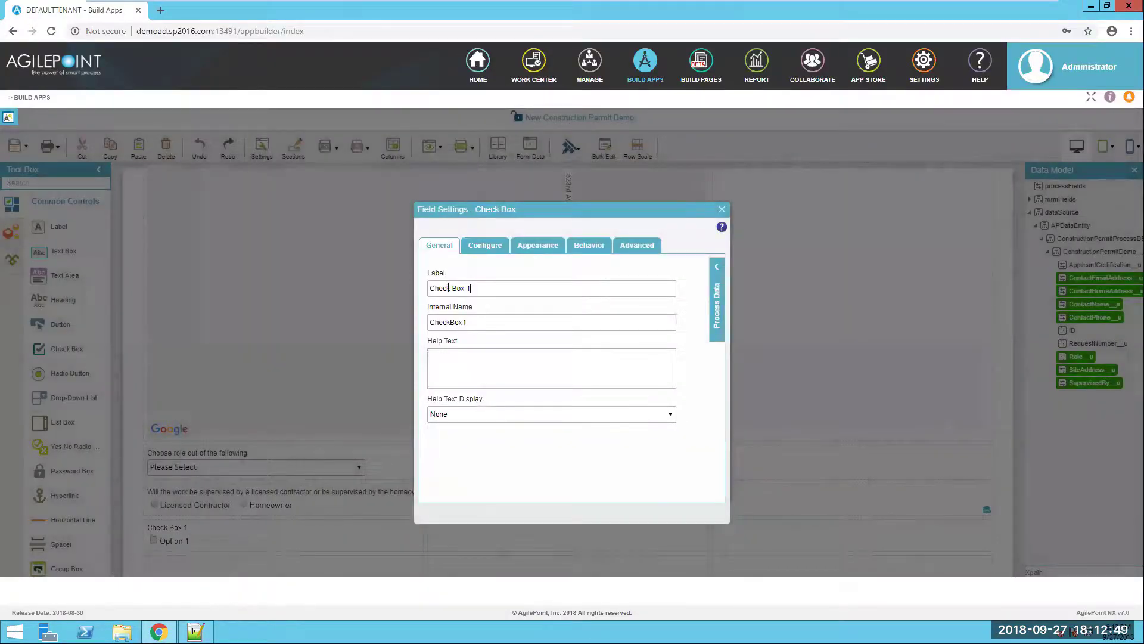
key("ctrl+a")
key("ctrl+v")
- Make the check box option the certification statement with the value Certified
key("alt+Tab")
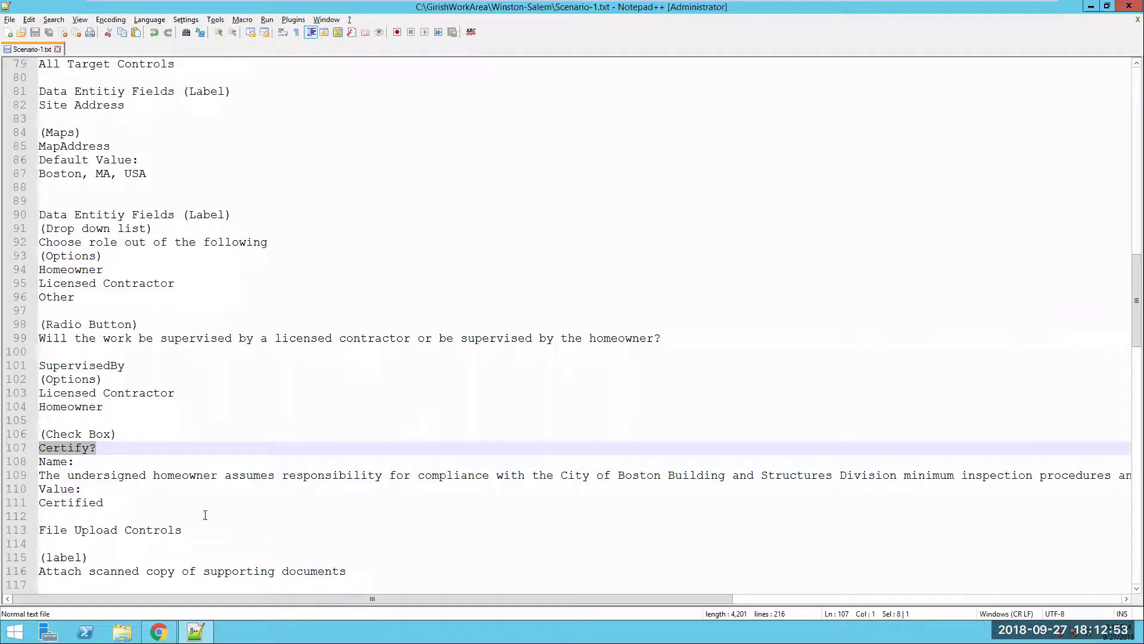
triple_click(230, 477)
key("ctrl+c")
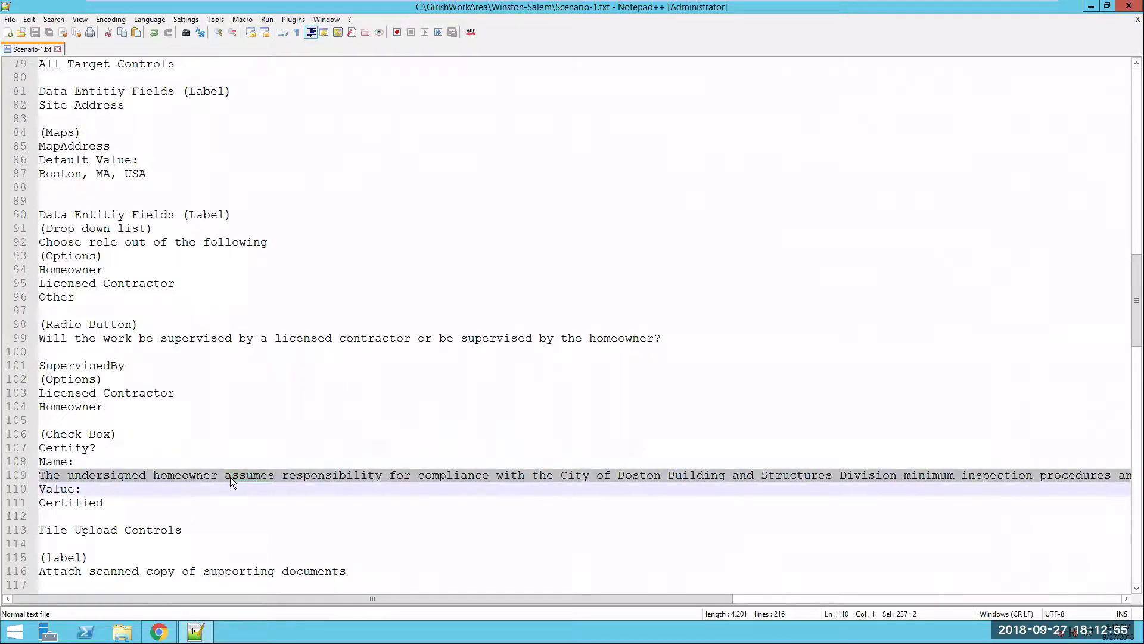
key("alt+Tab")
left_click_drag(454, 428, 392, 417)
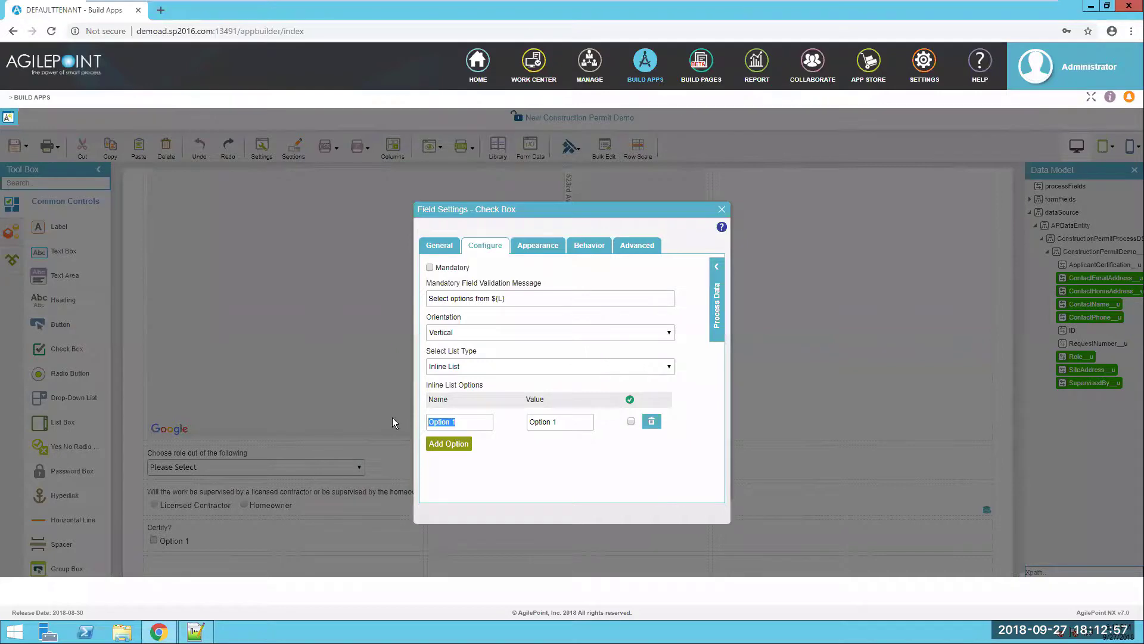
key("ctrl+v")
key("alt+Tab")
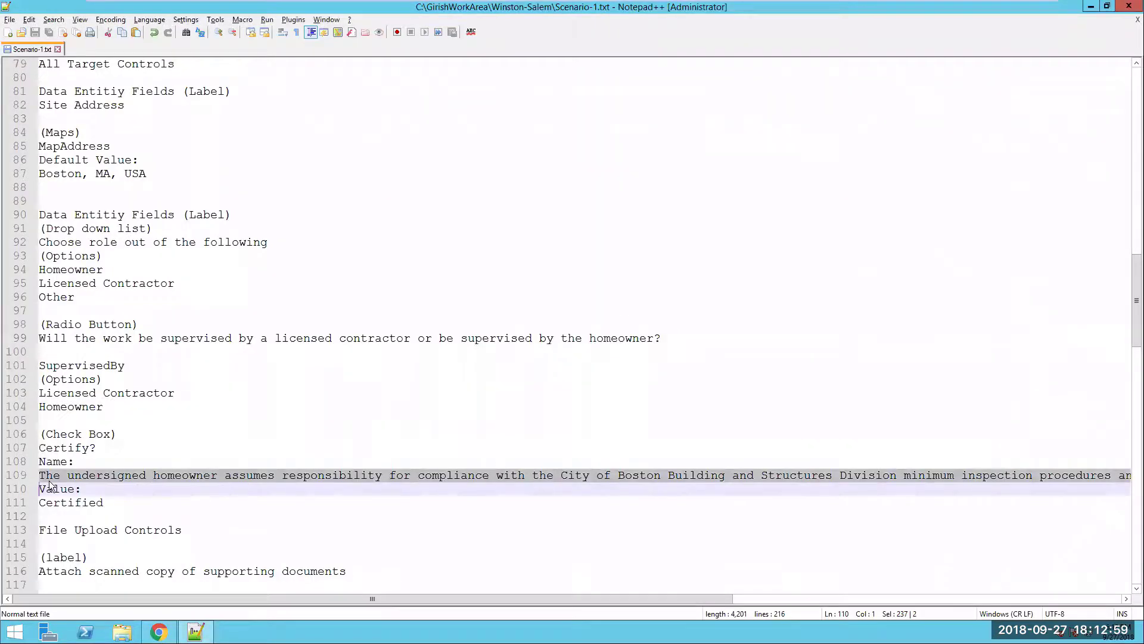
double_click(63, 503)
key("ctrl+c")
key("alt+Tab")
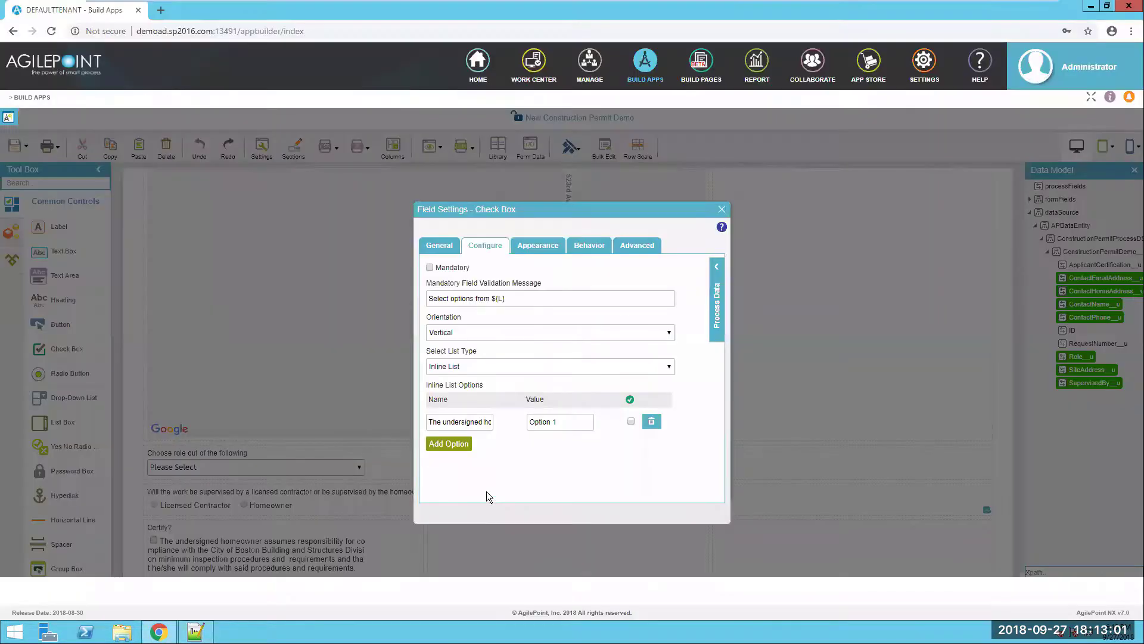
triple_click(567, 420)
key("ctrl+v")
- Widen the Certify? check box to the full row and bind ApplicantCertification__u to it
left_click(722, 209)
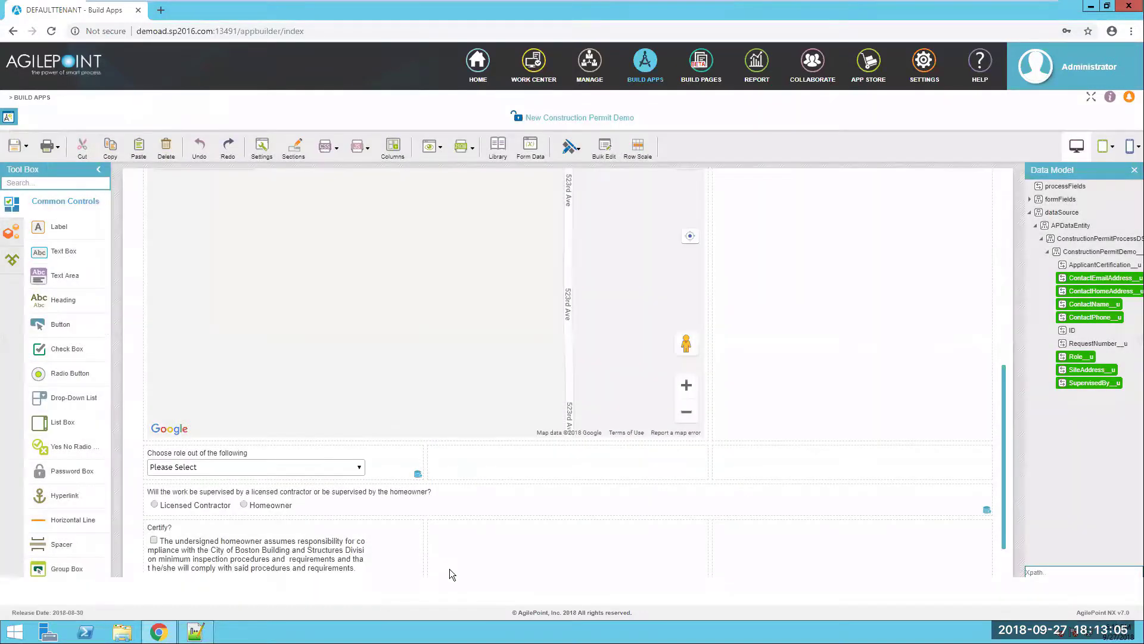
scroll(426, 541, "down", 1)
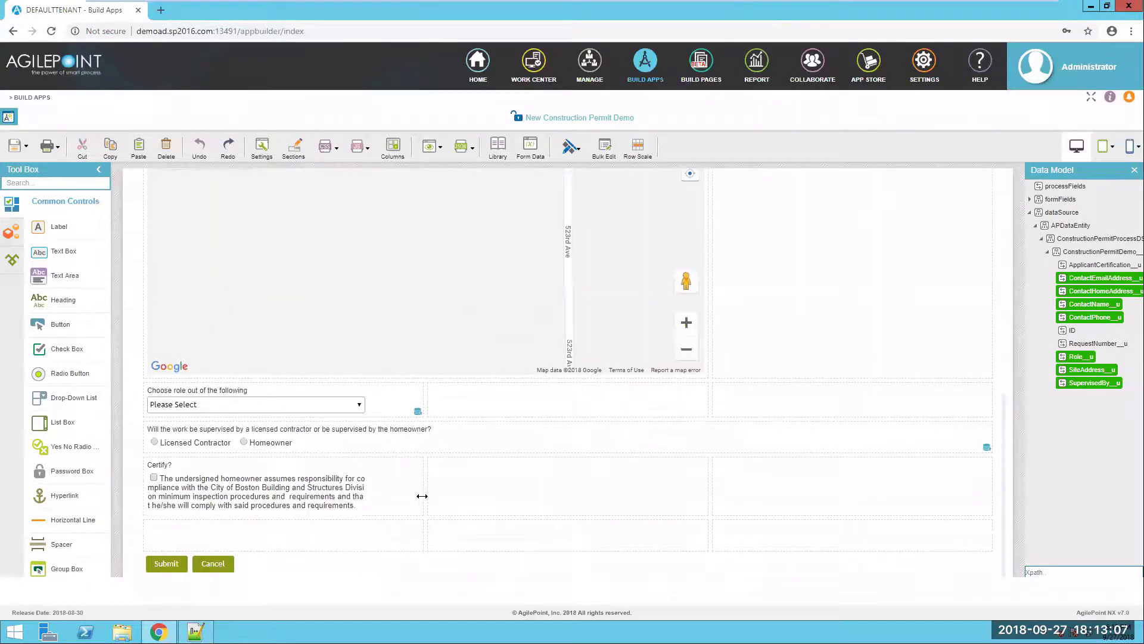
left_click_drag(422, 493, 962, 484)
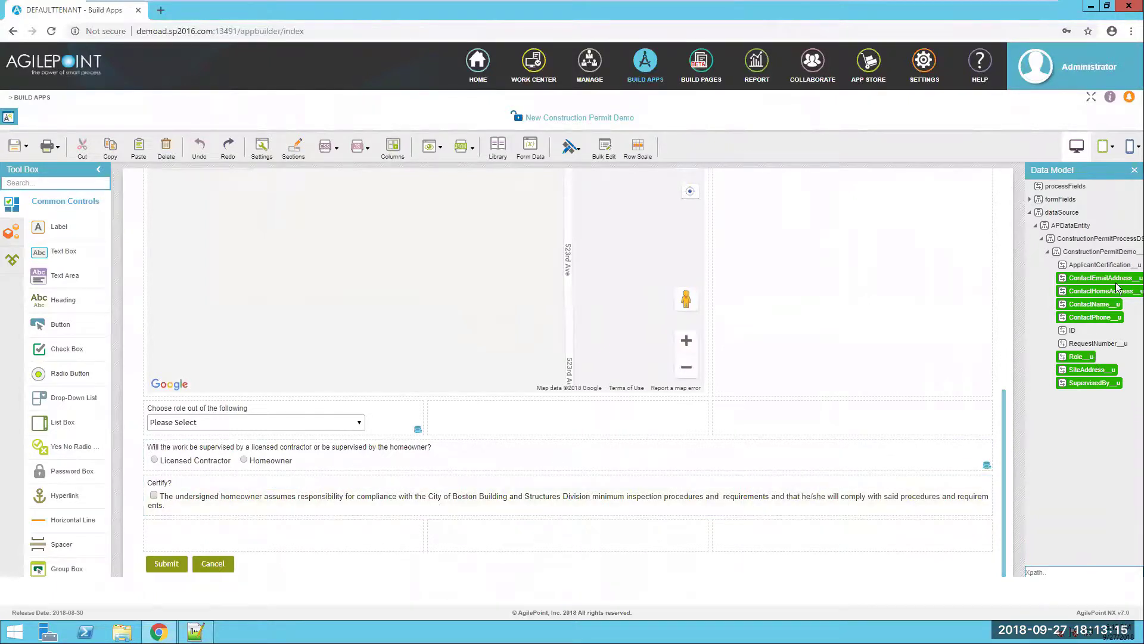
left_click_drag(847, 395, 679, 496)
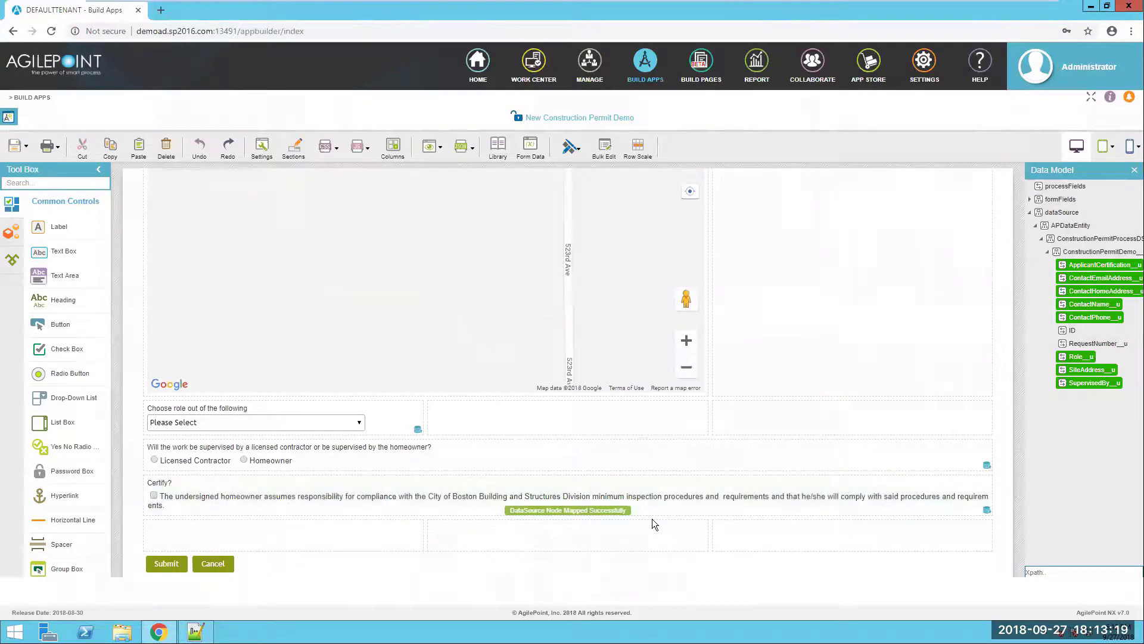
scroll(45, 459, "down", 3)
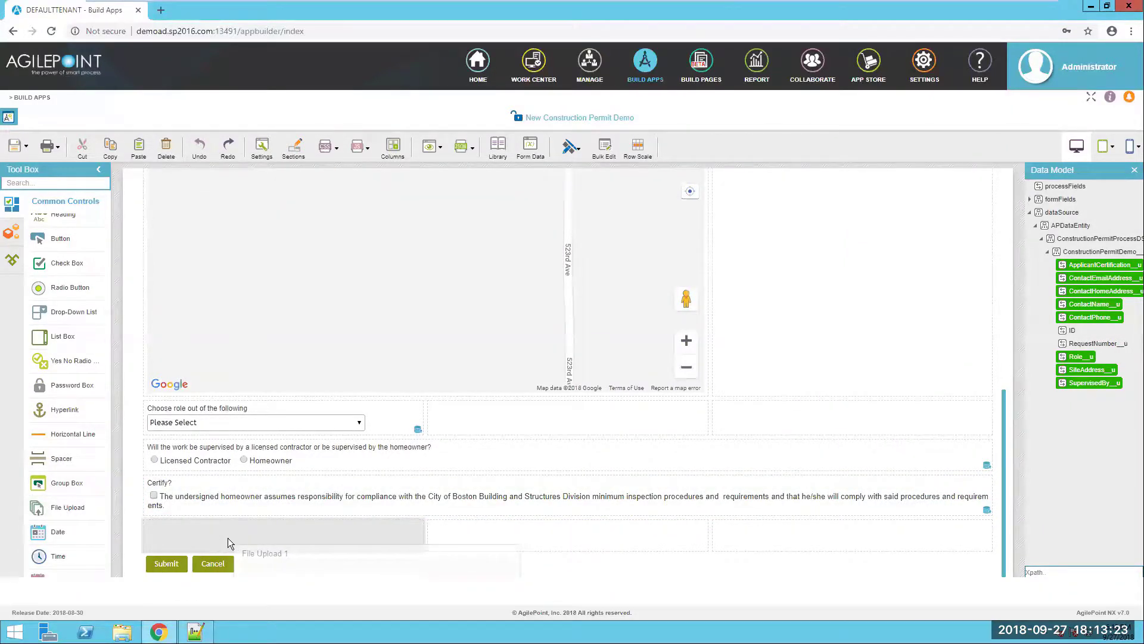
- Label the file upload 'Attach scanned copy of supporting documents' with internal name SupportingDocuments
key("alt+Tab")
scroll(172, 516, "down", 3)
left_click_drag(347, 451, 96, 453)
key("ctrl+c")
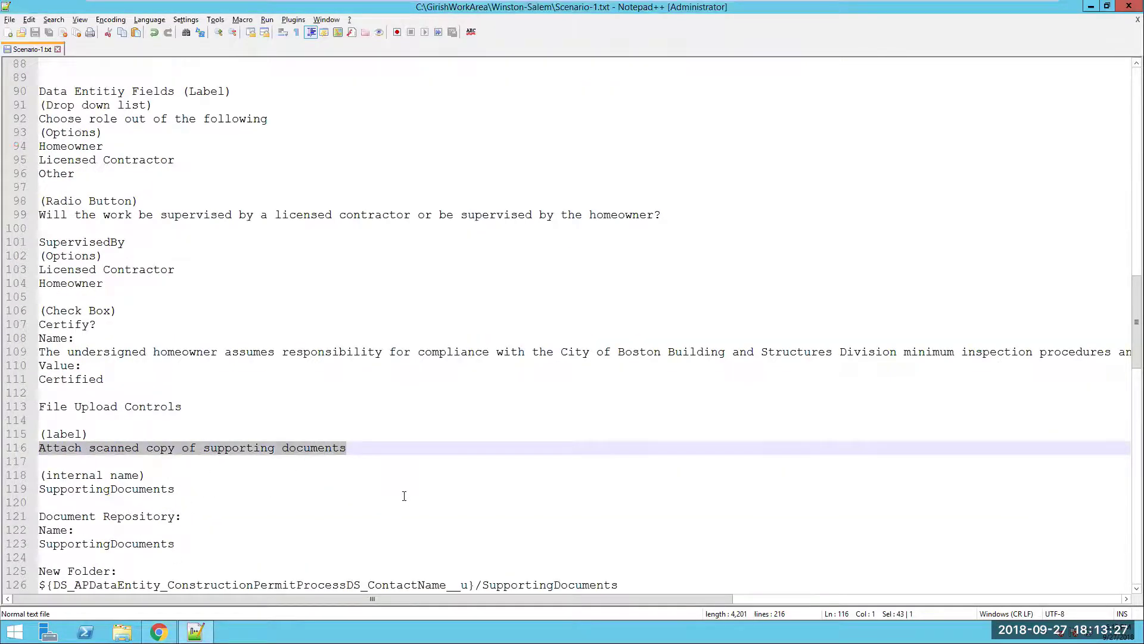
key("alt+Tab")
left_click_drag(477, 288, 403, 291)
key("ctrl+v")
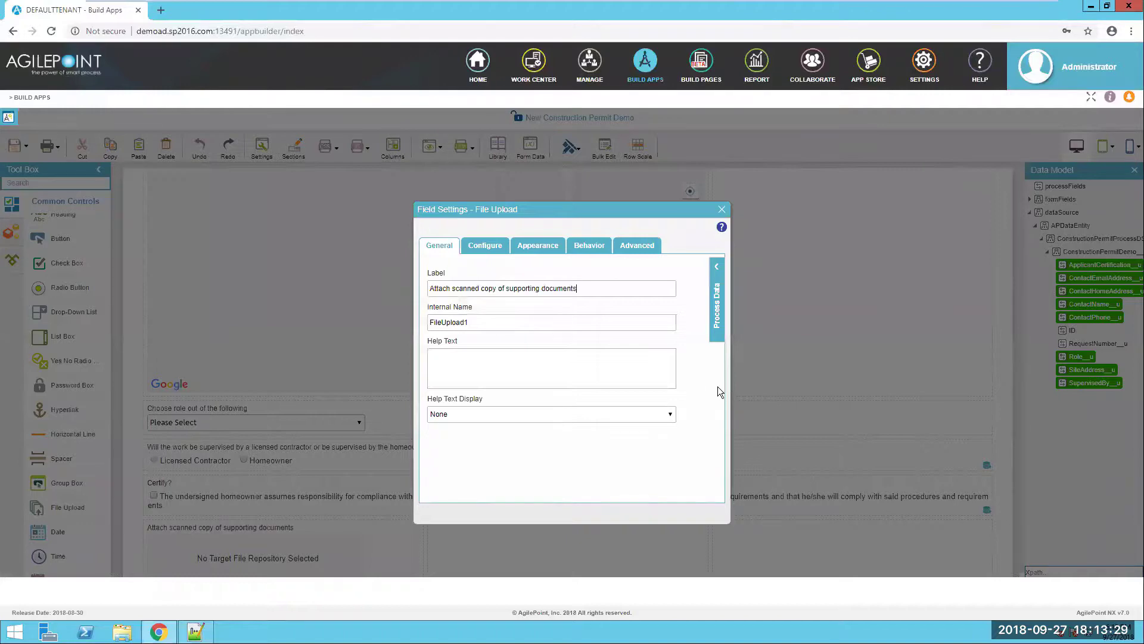
key("alt+Tab")
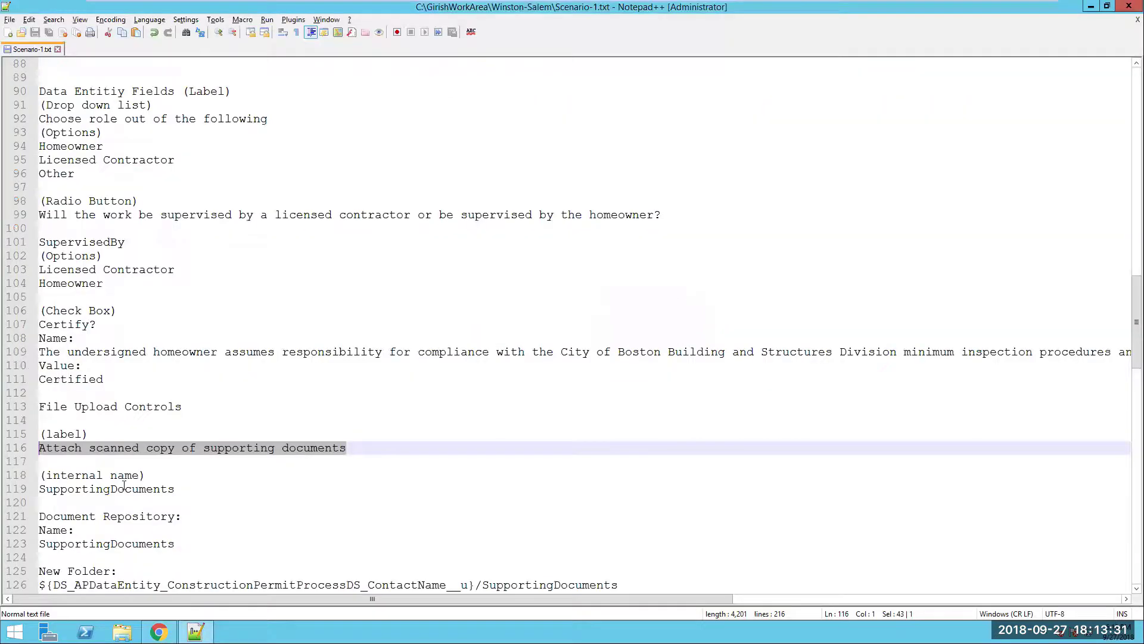
double_click(118, 488)
key("ctrl+c")
key("alt+Tab")
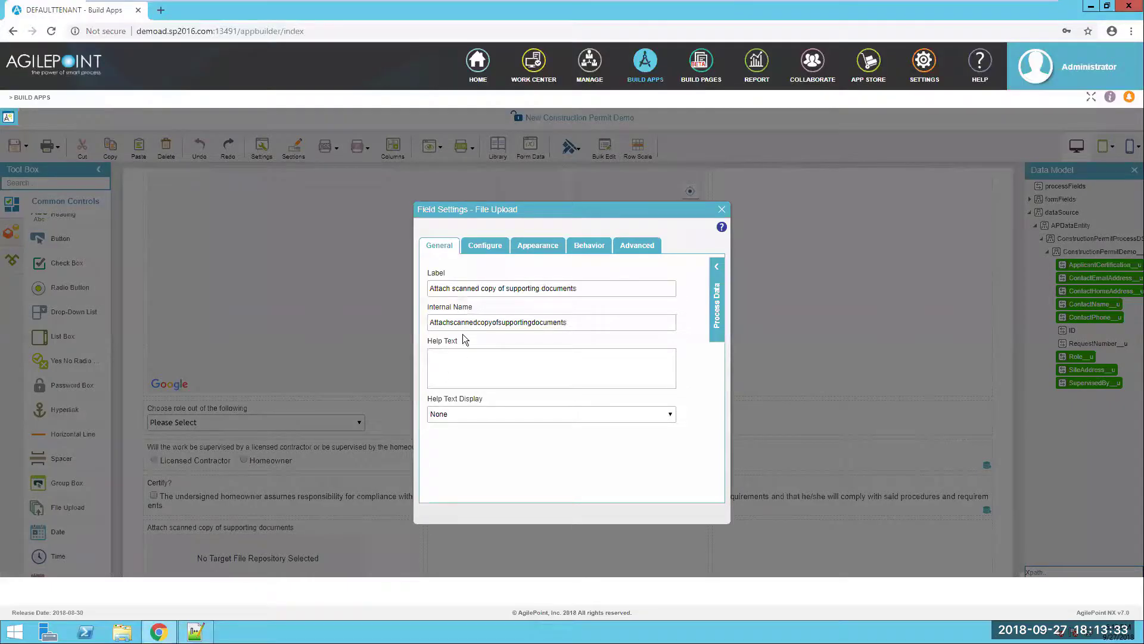
double_click(467, 324)
key("ctrl+v")
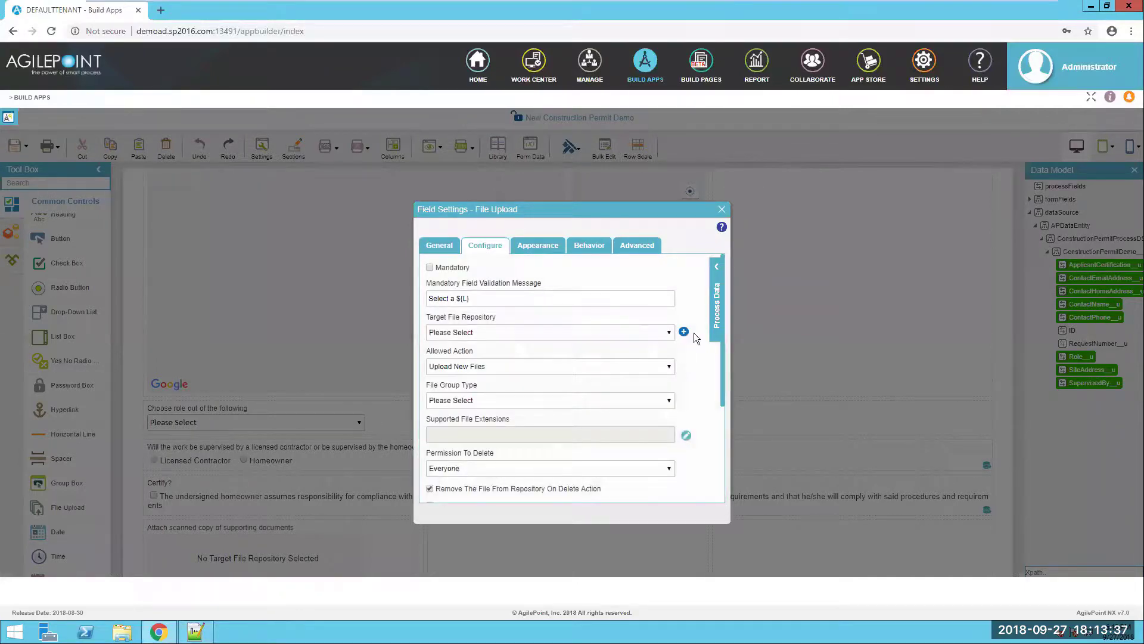
- Create SharePoint repository SupportingDocuments using SharePoint 9000 (Global), root site, Construction Permit Repository
left_click(684, 332)
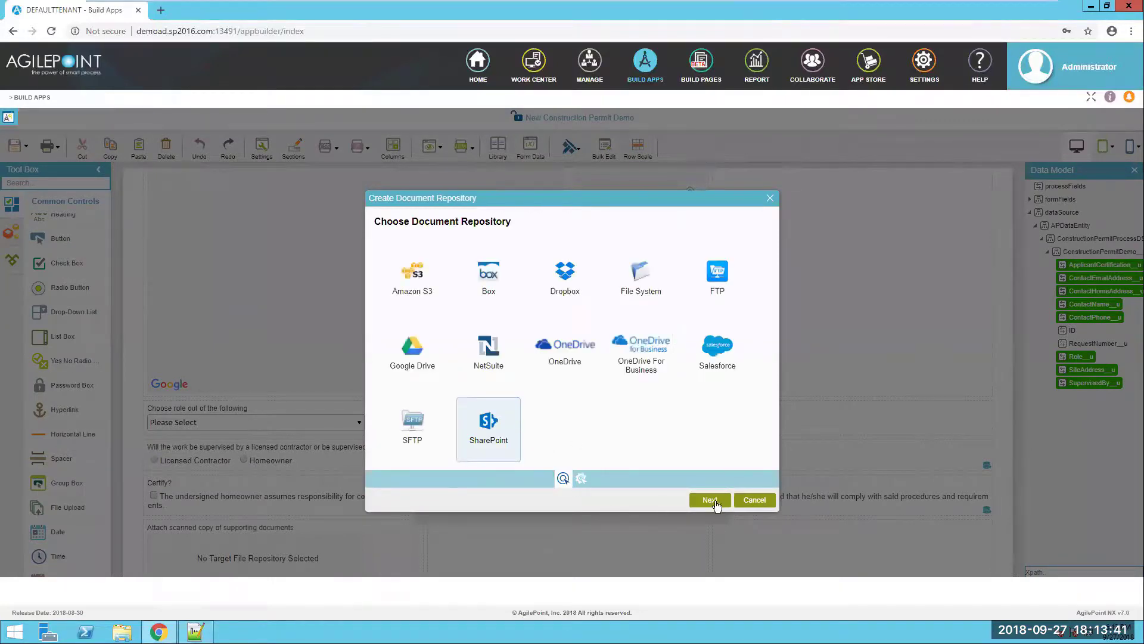
left_click(710, 500)
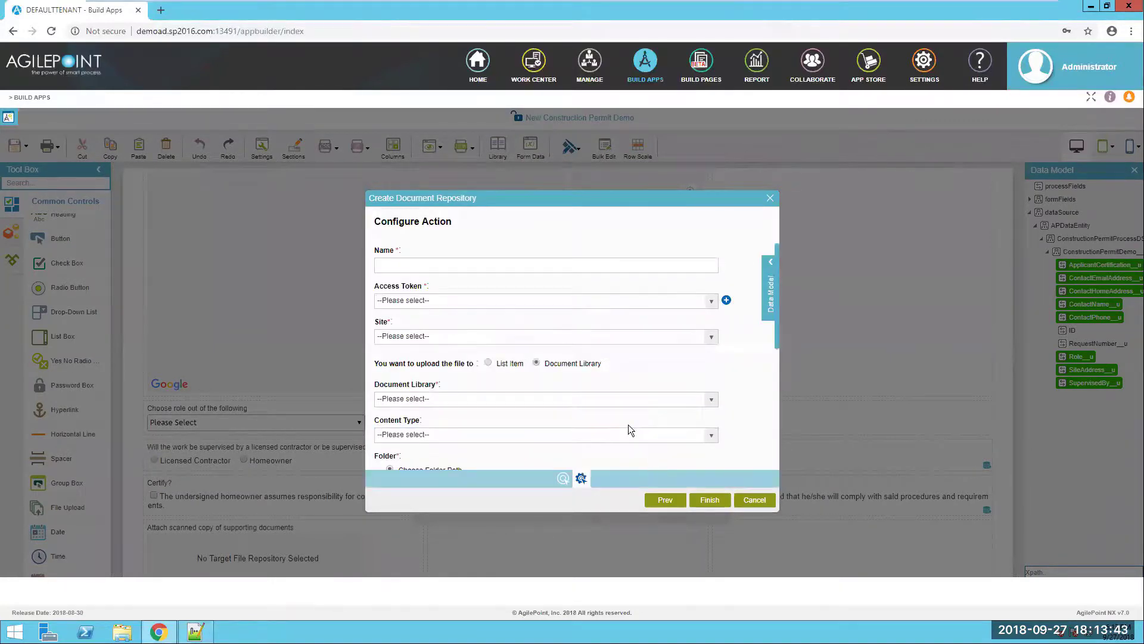
key("ctrl+v")
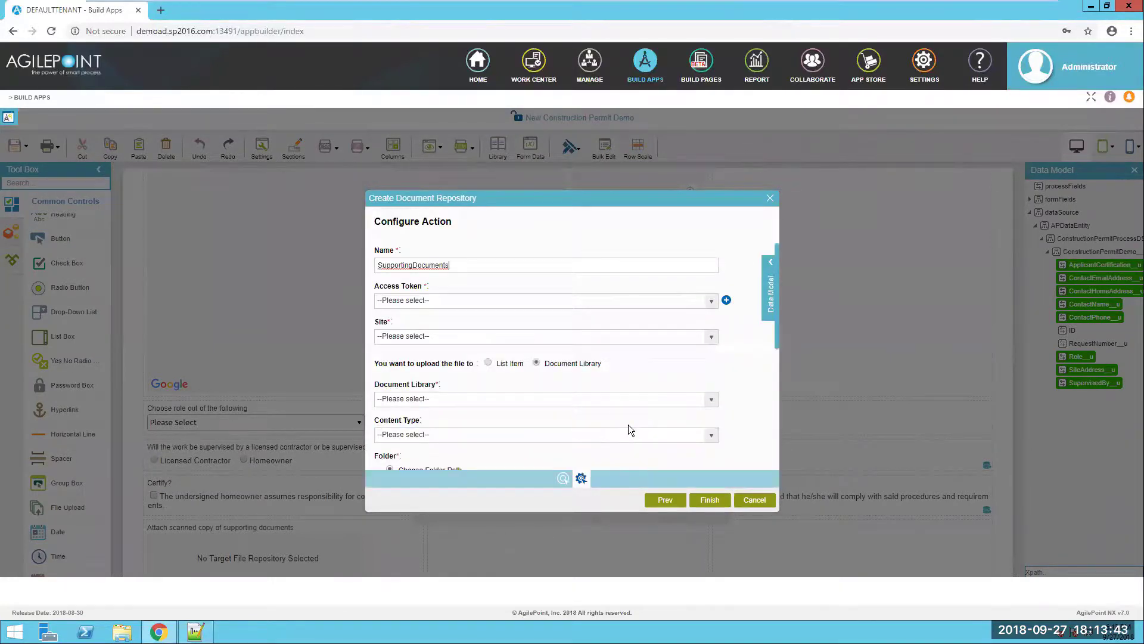
left_click(691, 300)
left_click(452, 330)
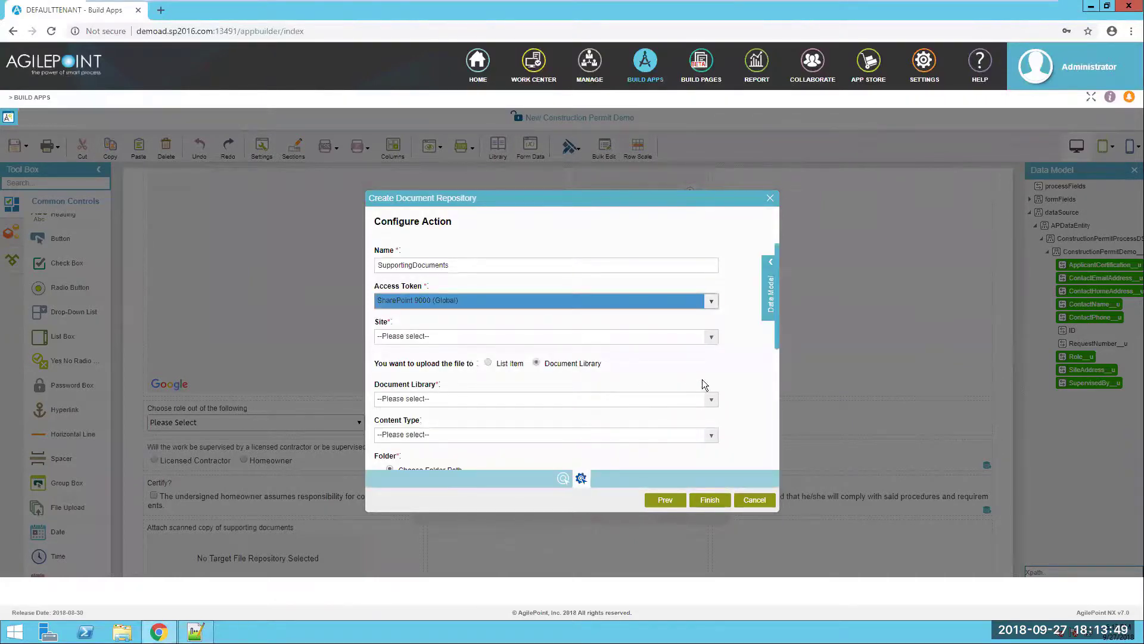
left_click(607, 337)
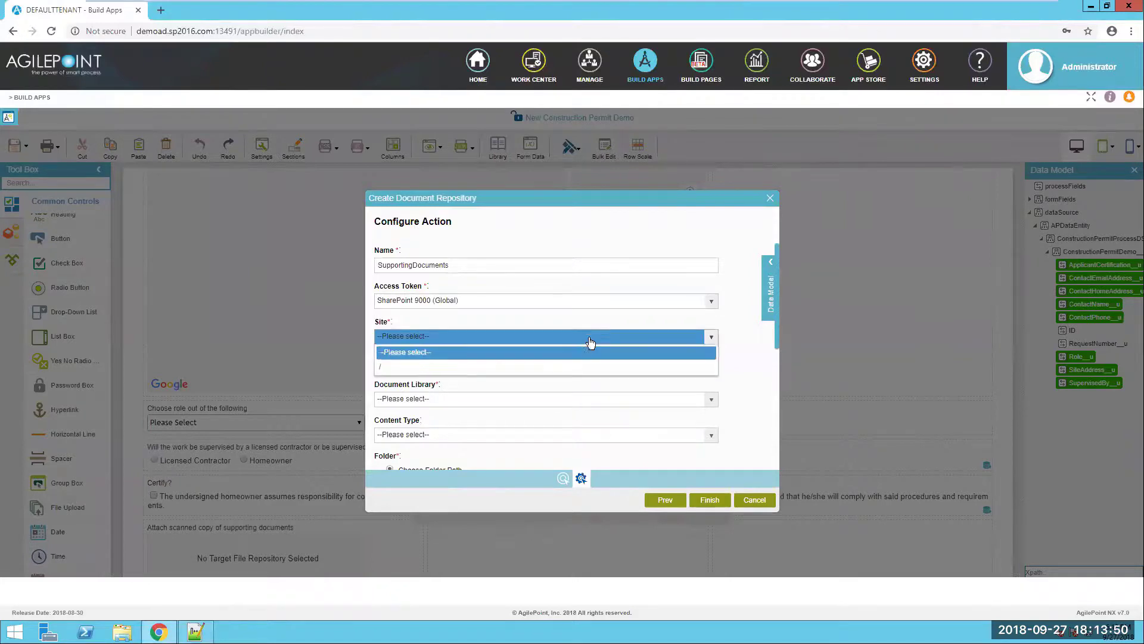
left_click(484, 366)
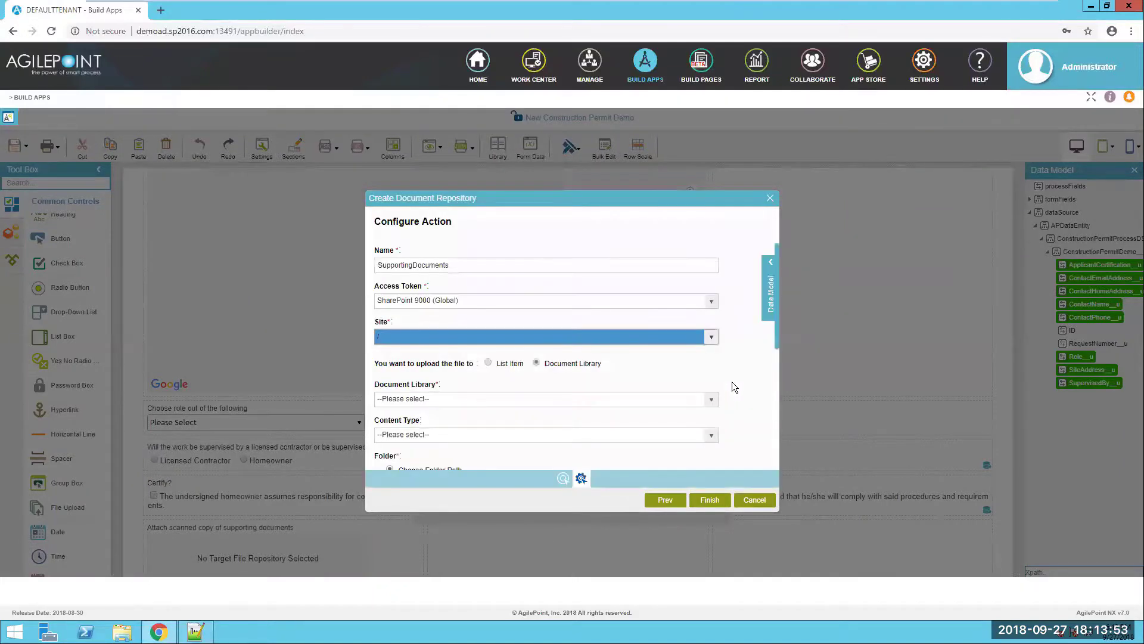
left_click(638, 398)
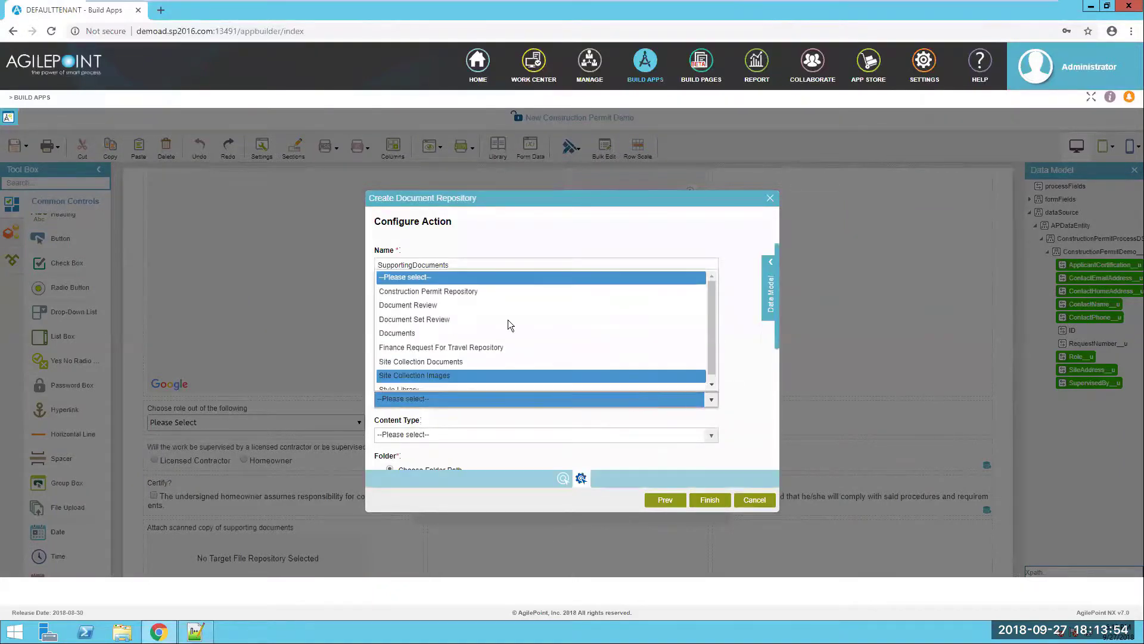
left_click(487, 293)
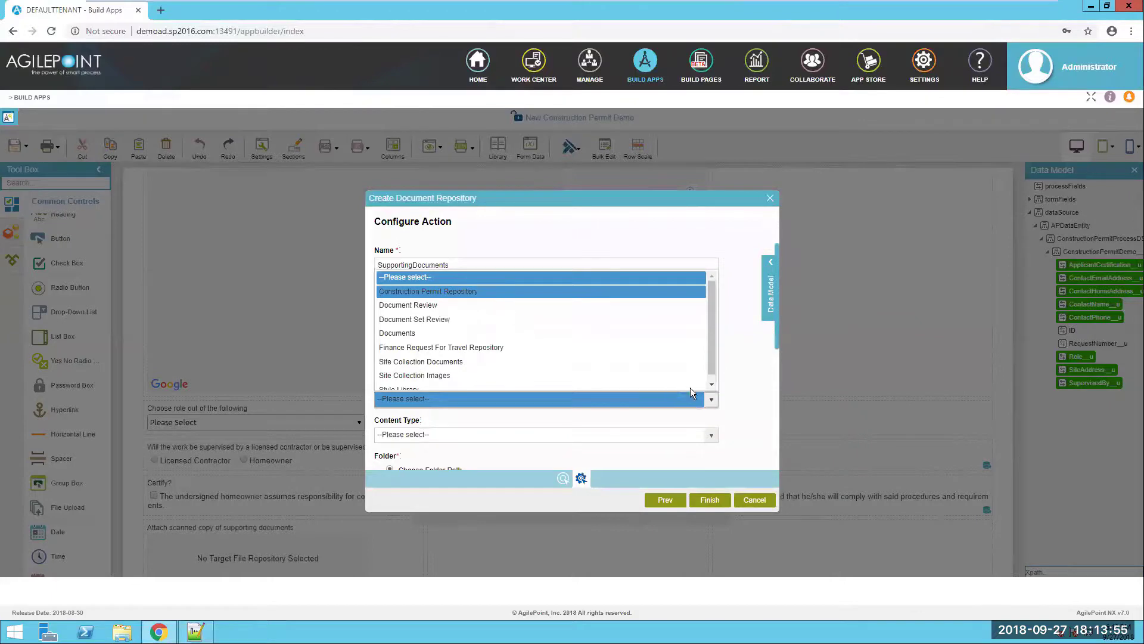
- Choose the library's root folder as the repository location
left_click(736, 391)
scroll(736, 391, "down", 2)
scroll(715, 393, "down", 4)
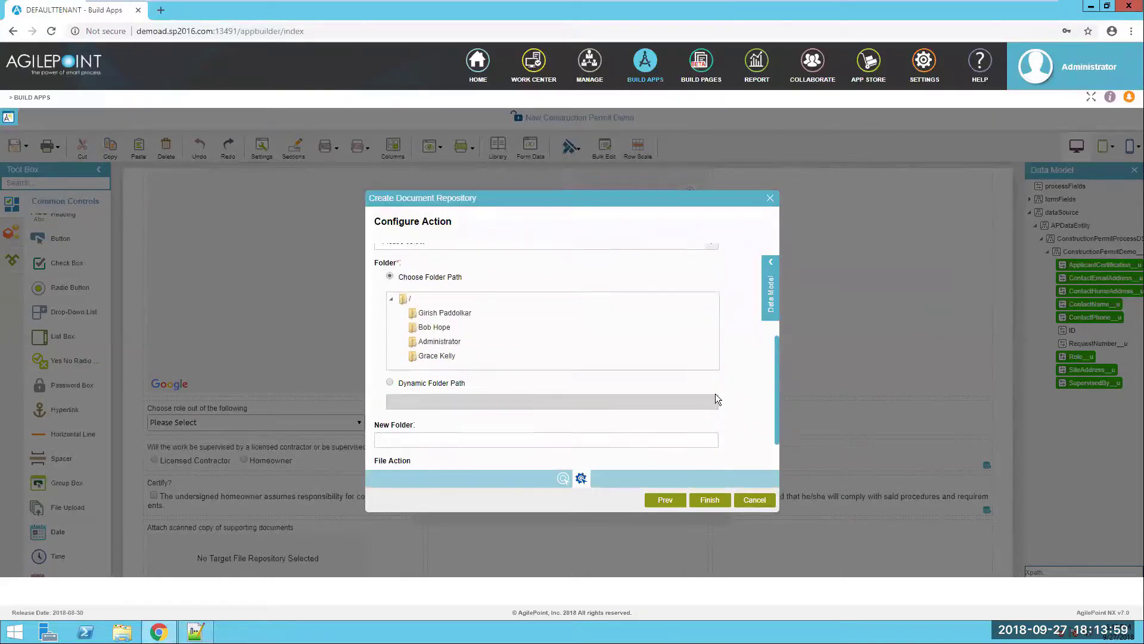
scroll(444, 322, "up", 1)
left_click(412, 290)
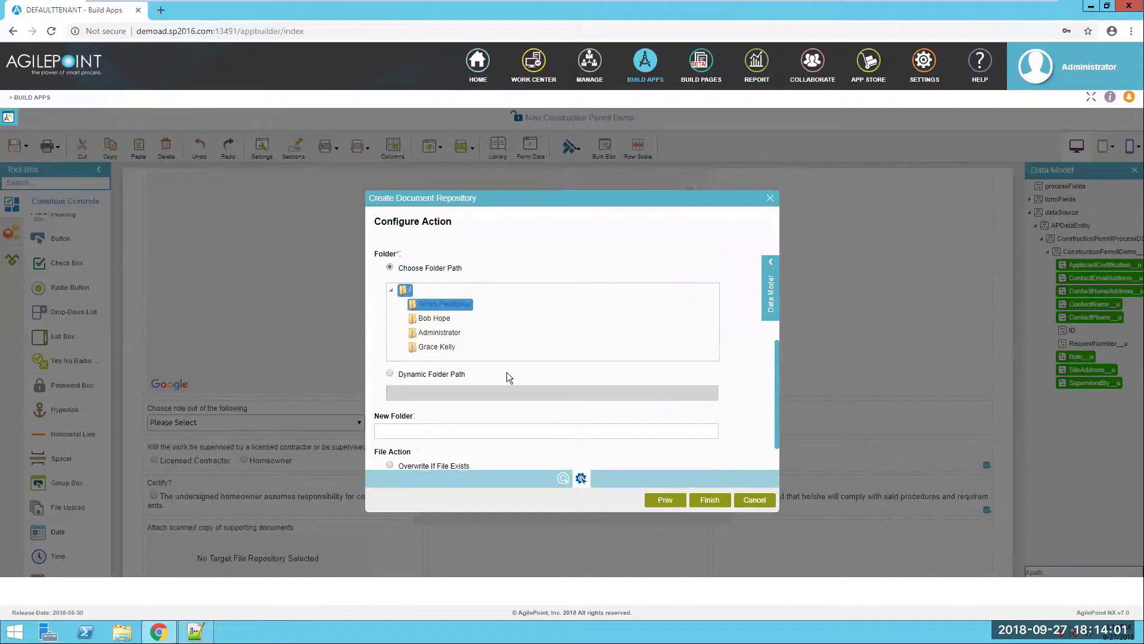
scroll(560, 415, "down", 1)
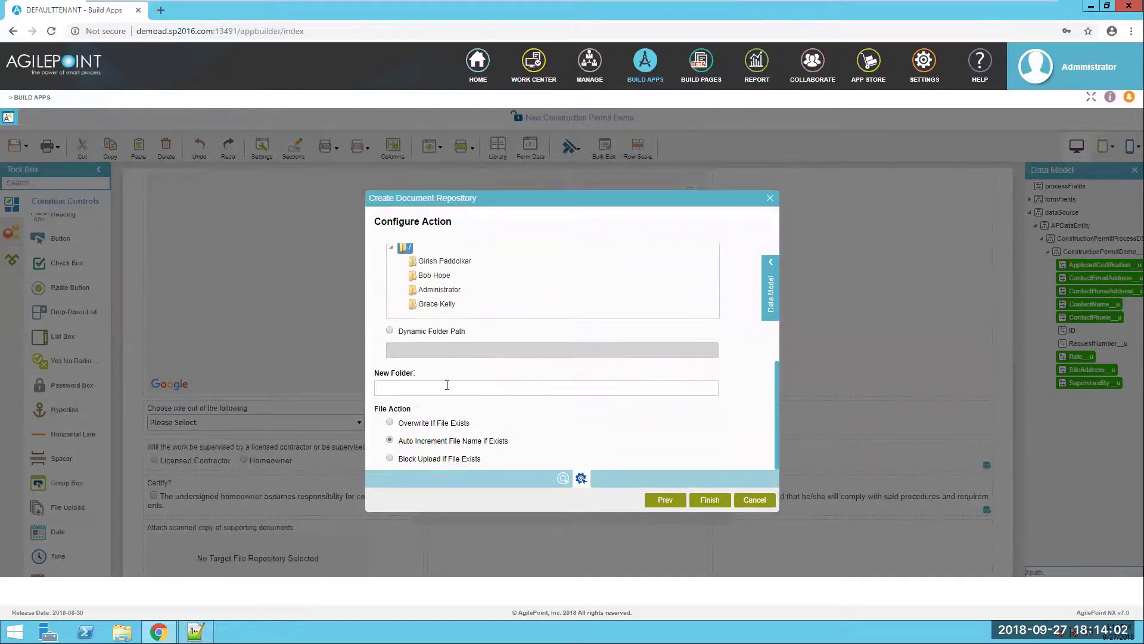
- Set the new folder path to ContactName/SupportingDocuments and finish the repository
left_click(773, 282)
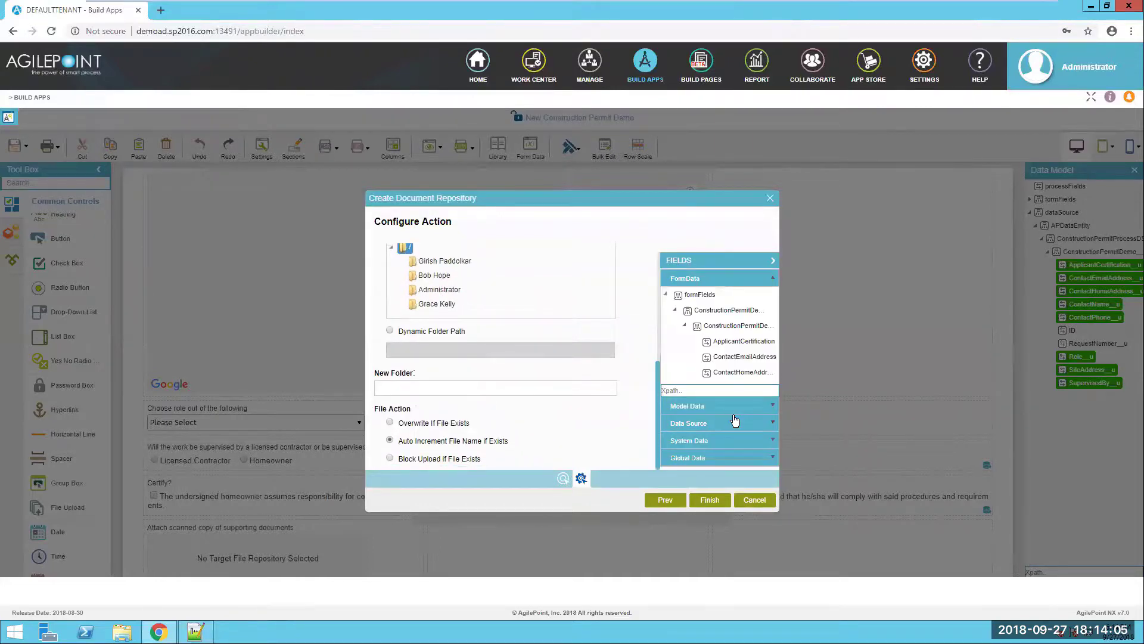
left_click(718, 424)
left_click(743, 375)
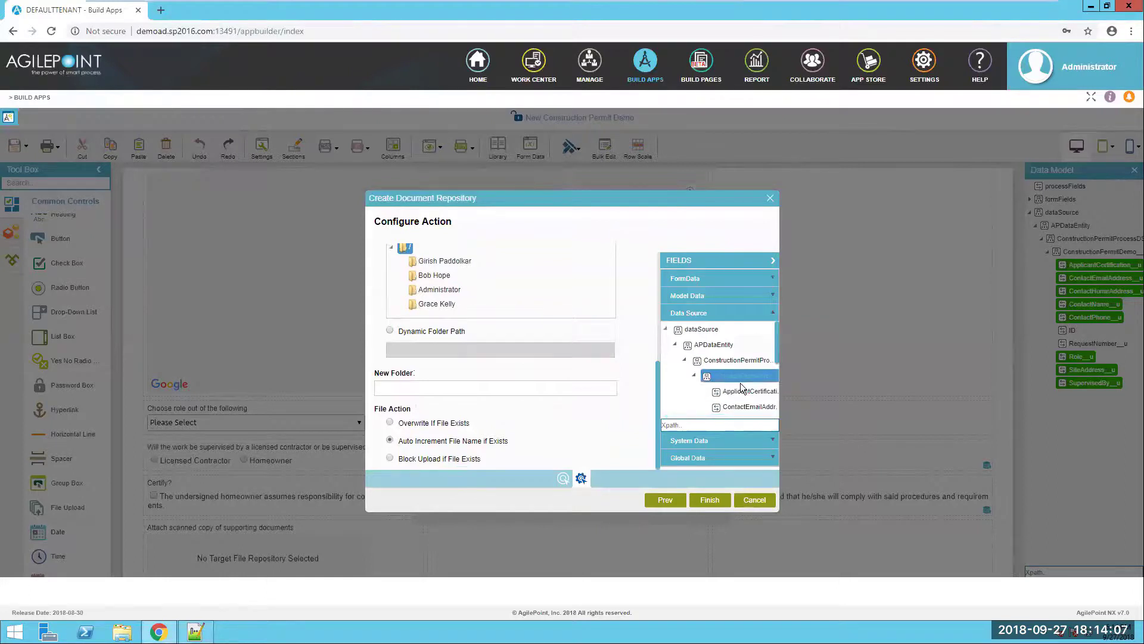
scroll(756, 403, "down", 2)
left_click_drag(754, 395, 513, 388)
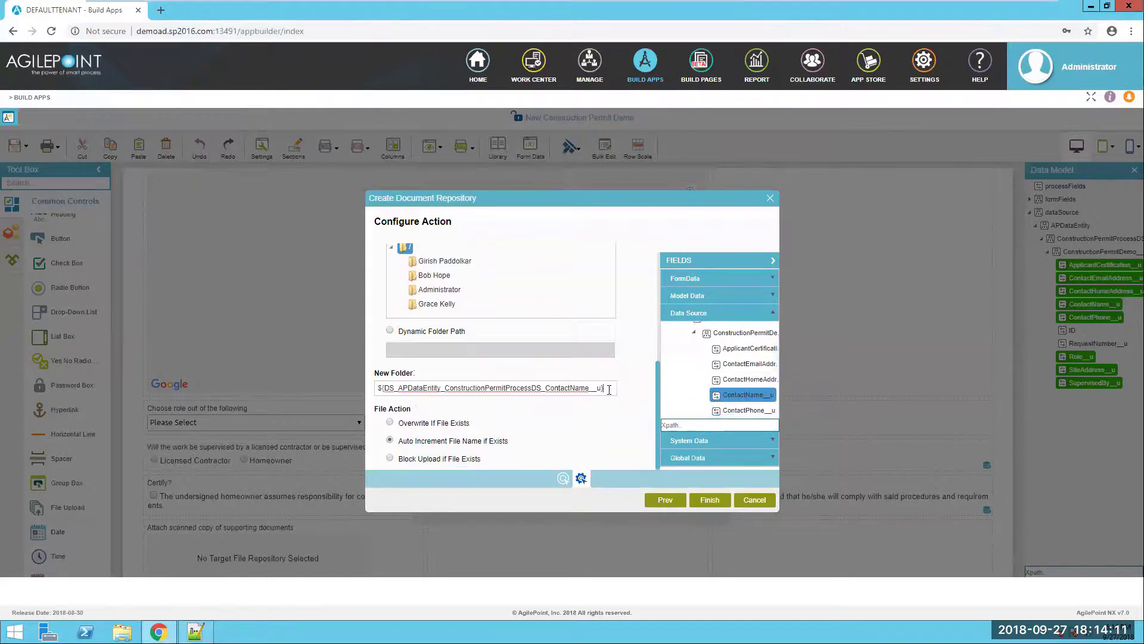
type("/SupportingDocuments")
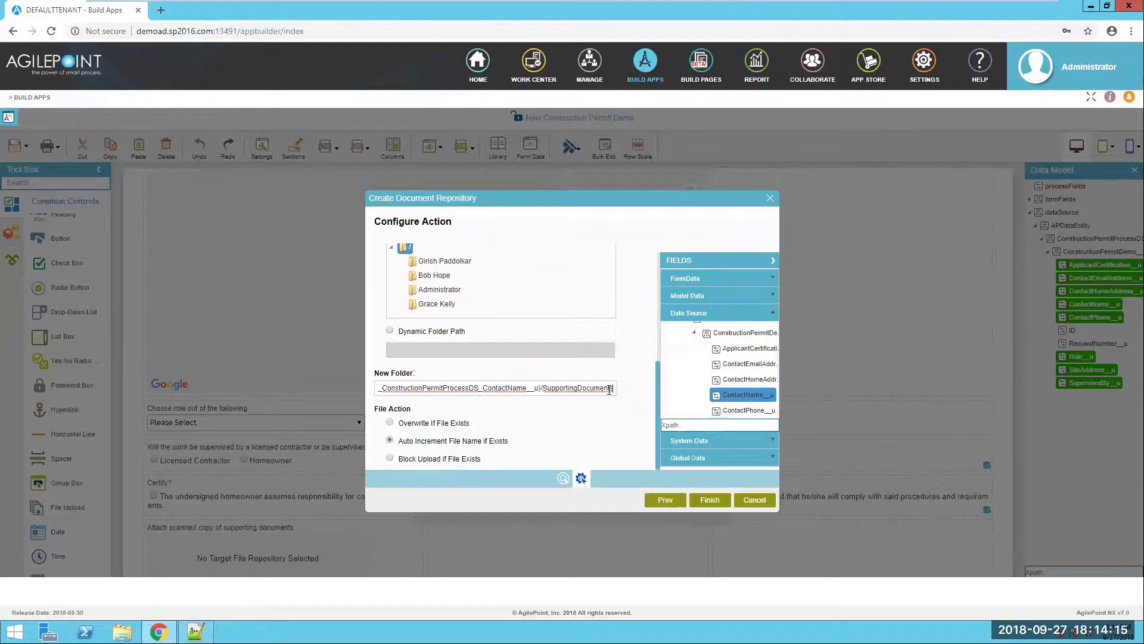
left_click(523, 436)
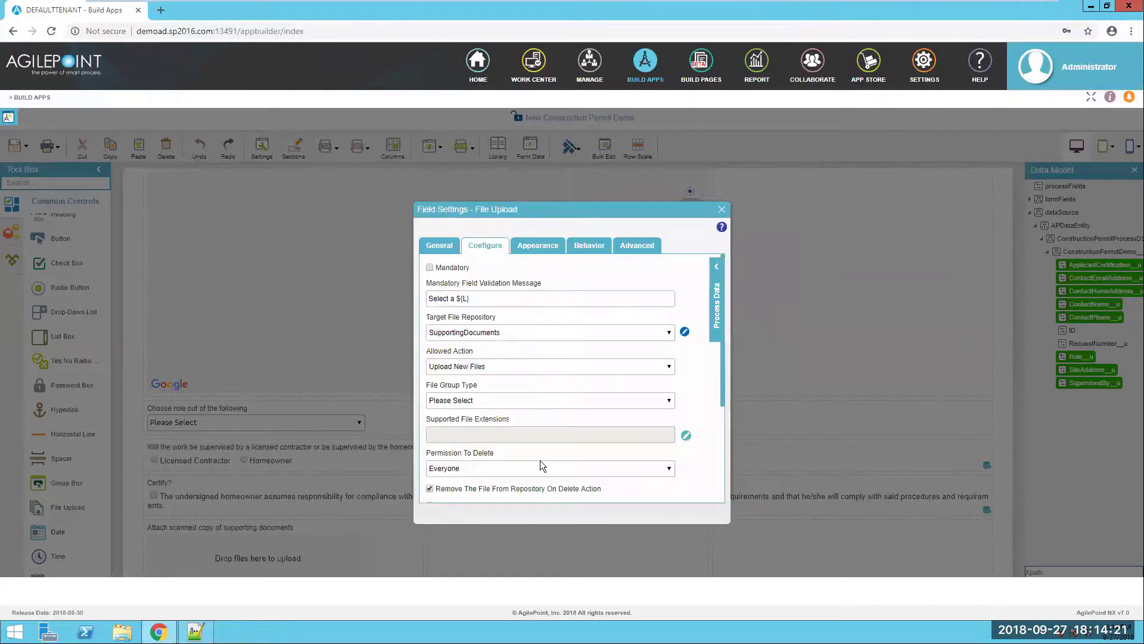
- Close the upload settings and widen the supporting-documents upload to the full row
scroll(537, 417, "down", 3)
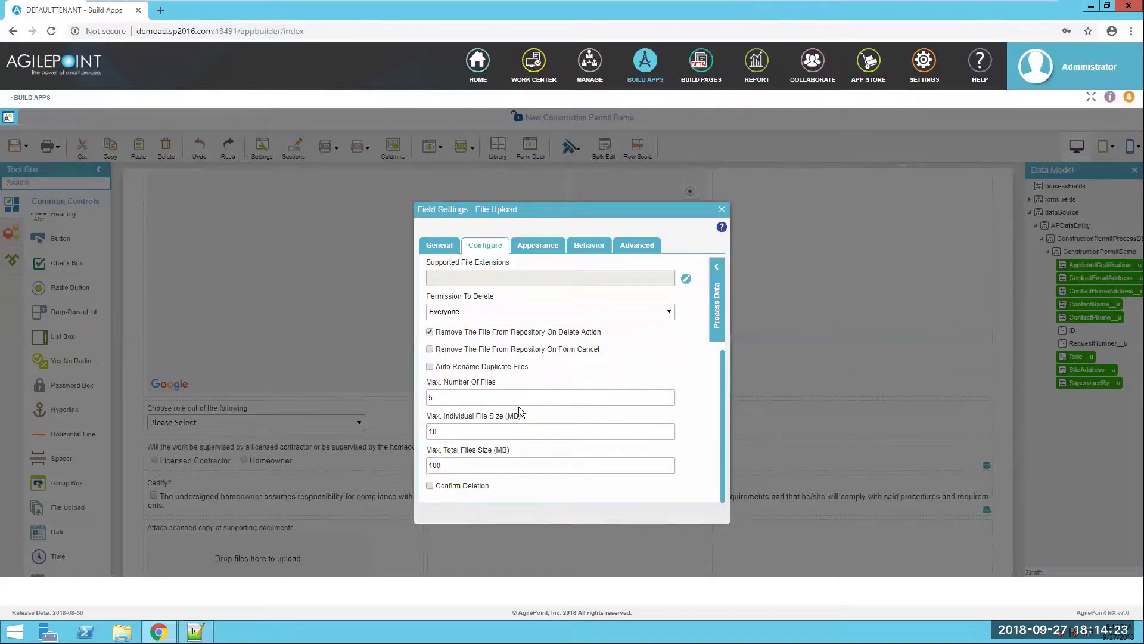
scroll(524, 393, "up", 2)
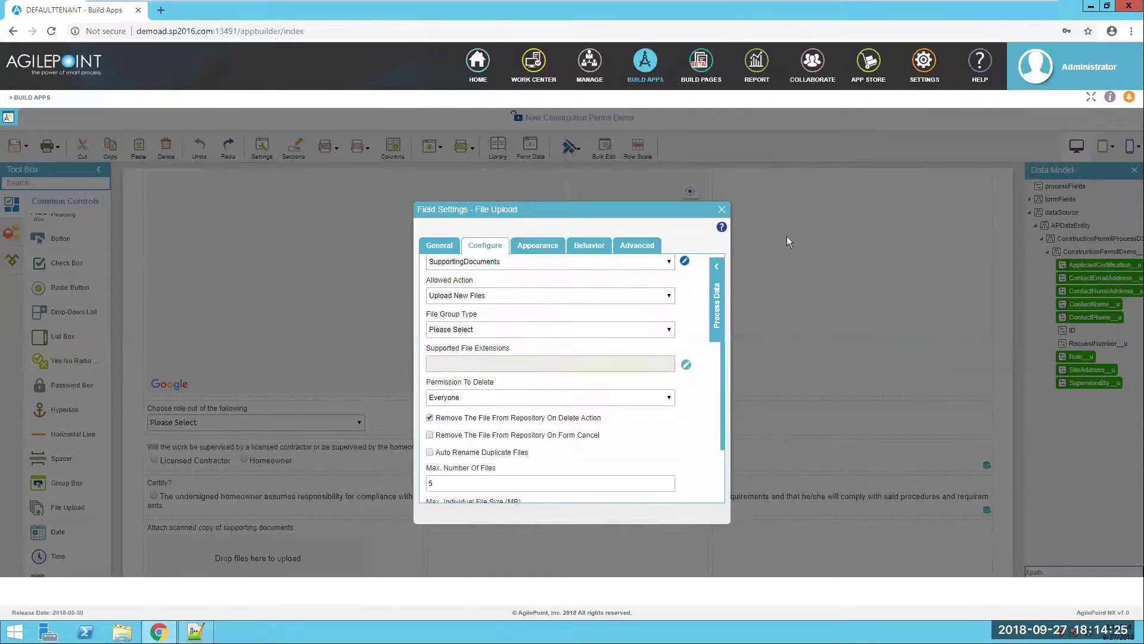
left_click(722, 210)
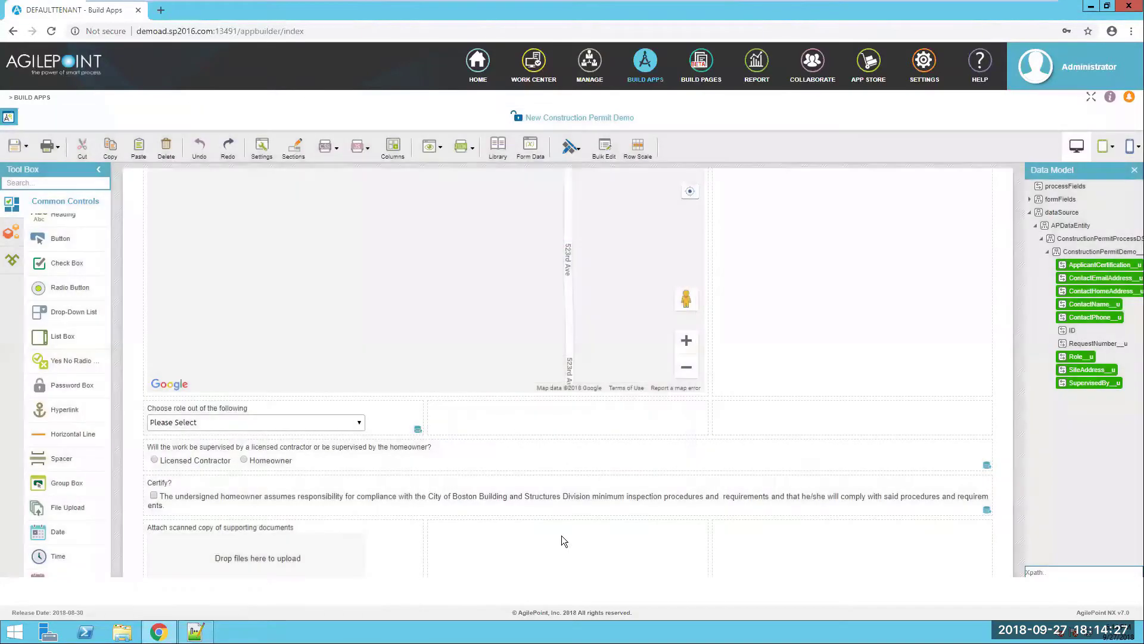
scroll(562, 535, "down", 1)
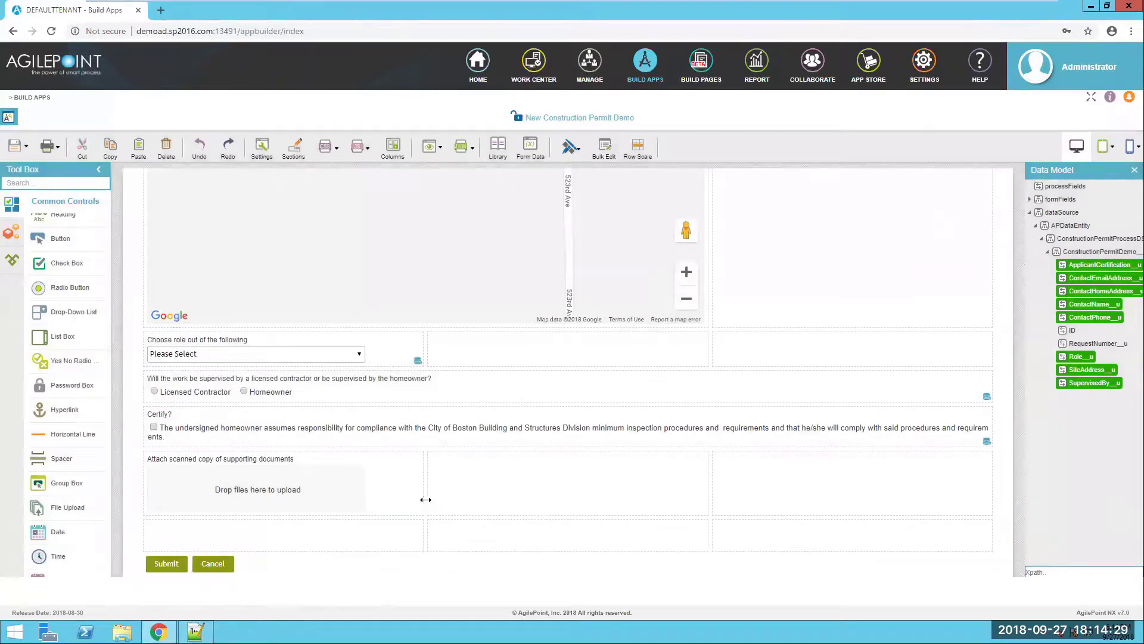
left_click_drag(423, 501, 942, 505)
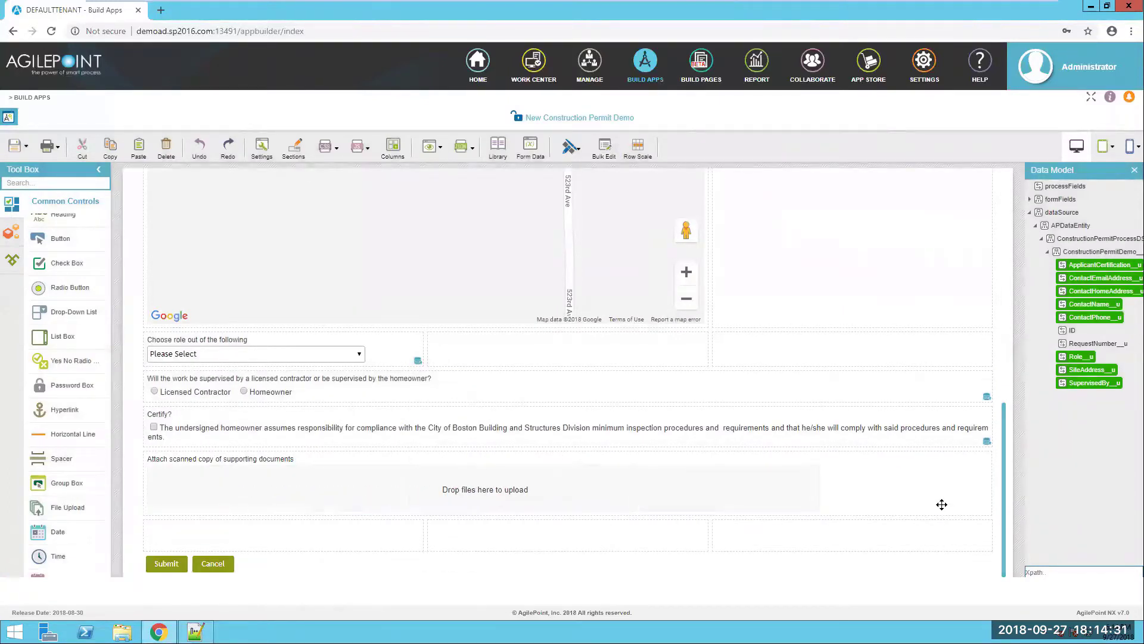
scroll(869, 483, "up", 2)
left_click(25, 146)
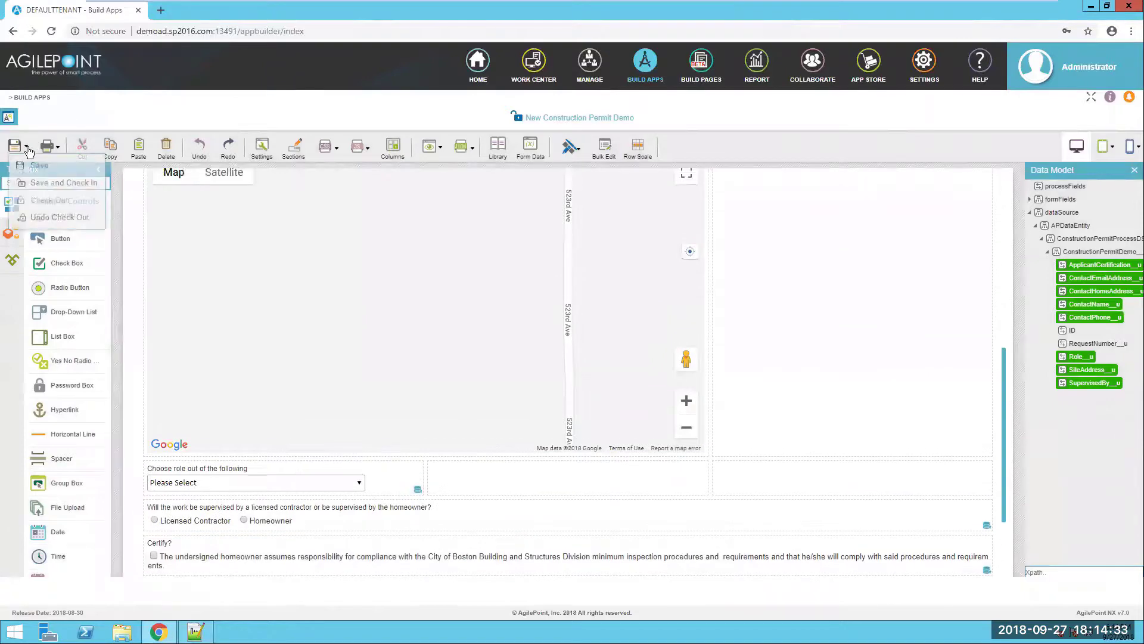
- Save the form and hide every field from Search Site Address down to the supporting-documents upload
left_click(37, 169)
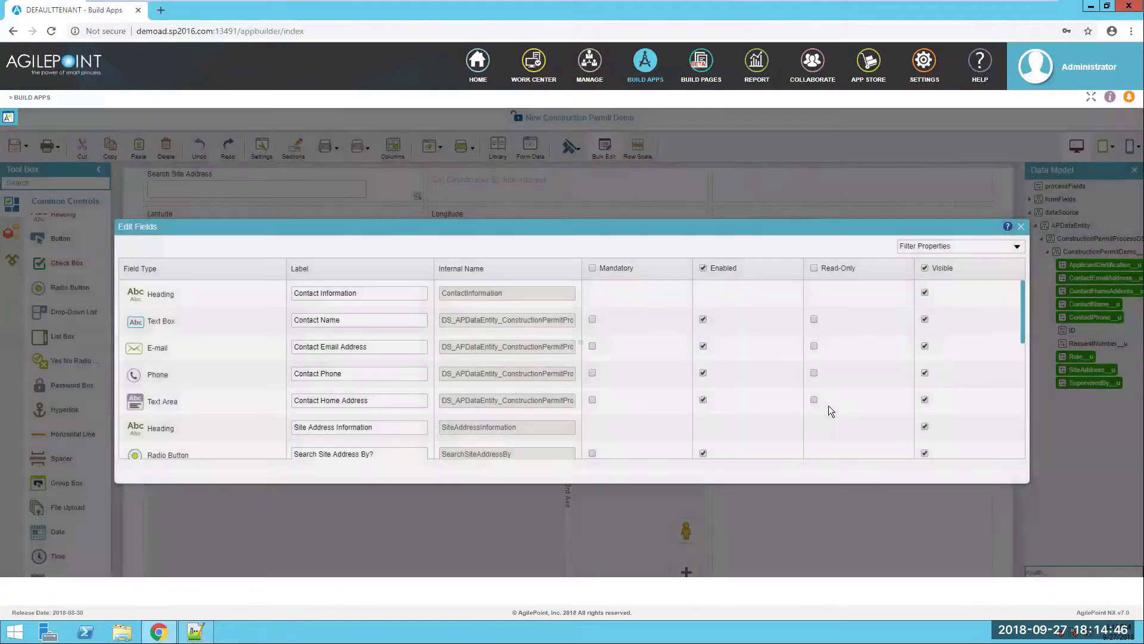
scroll(828, 405, "down", 4)
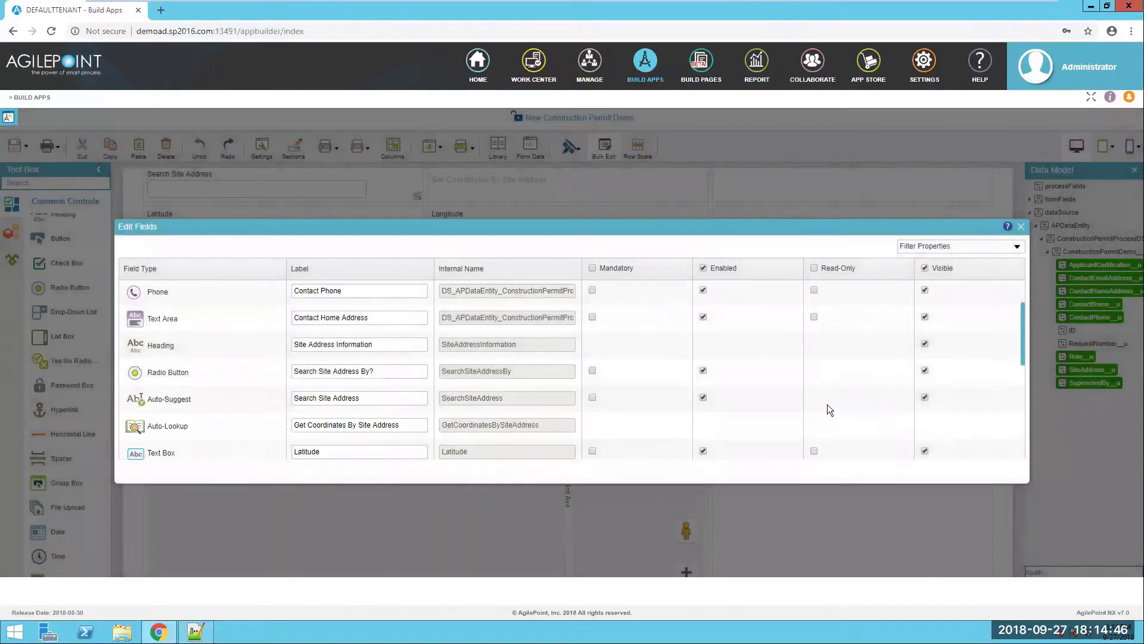
left_click(925, 351)
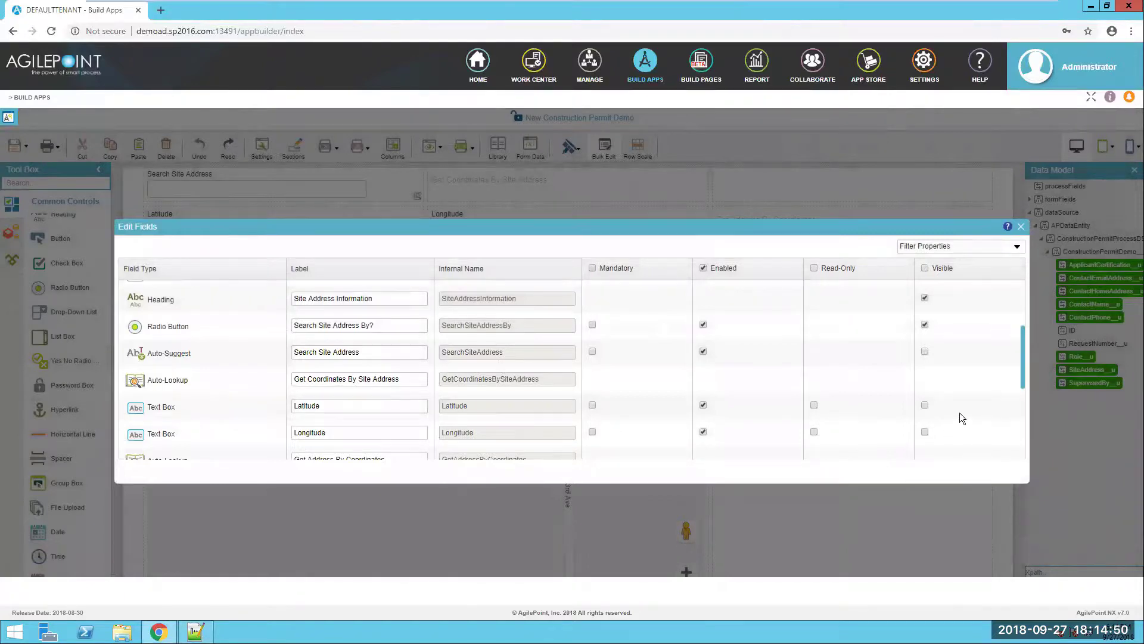
scroll(959, 414, "down", 3)
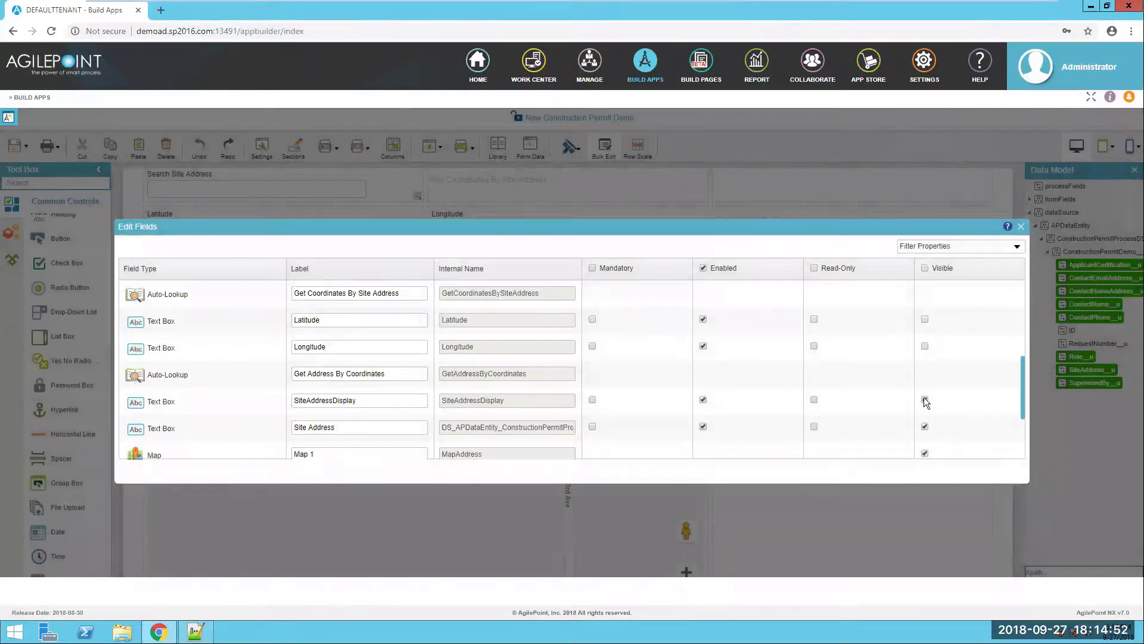
scroll(944, 441, "down", 3)
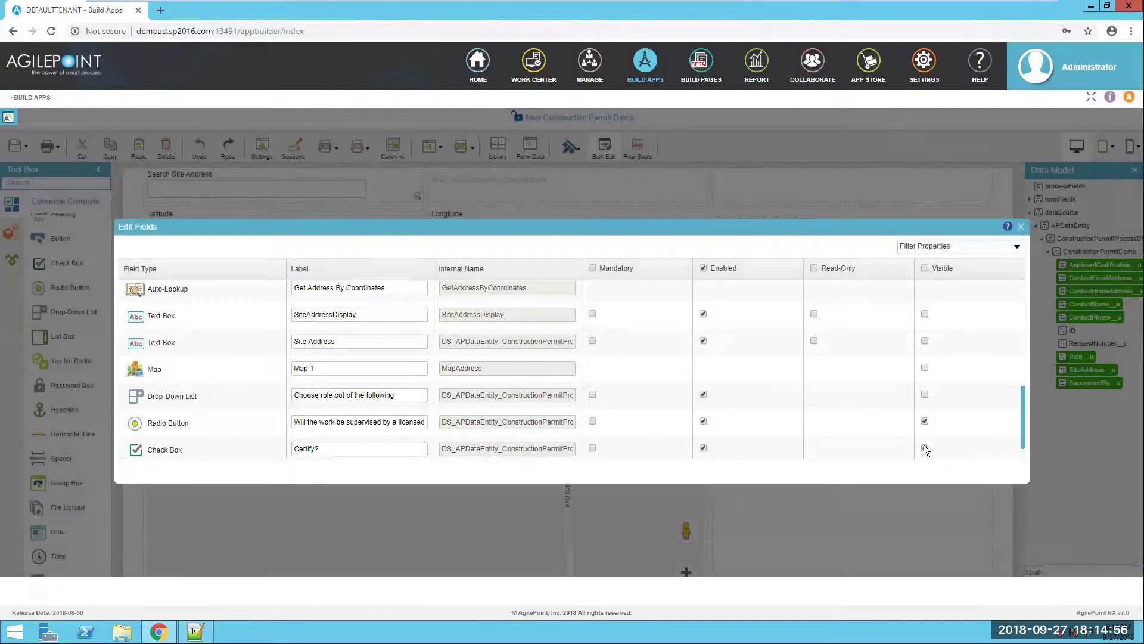
scroll(975, 433, "down", 1)
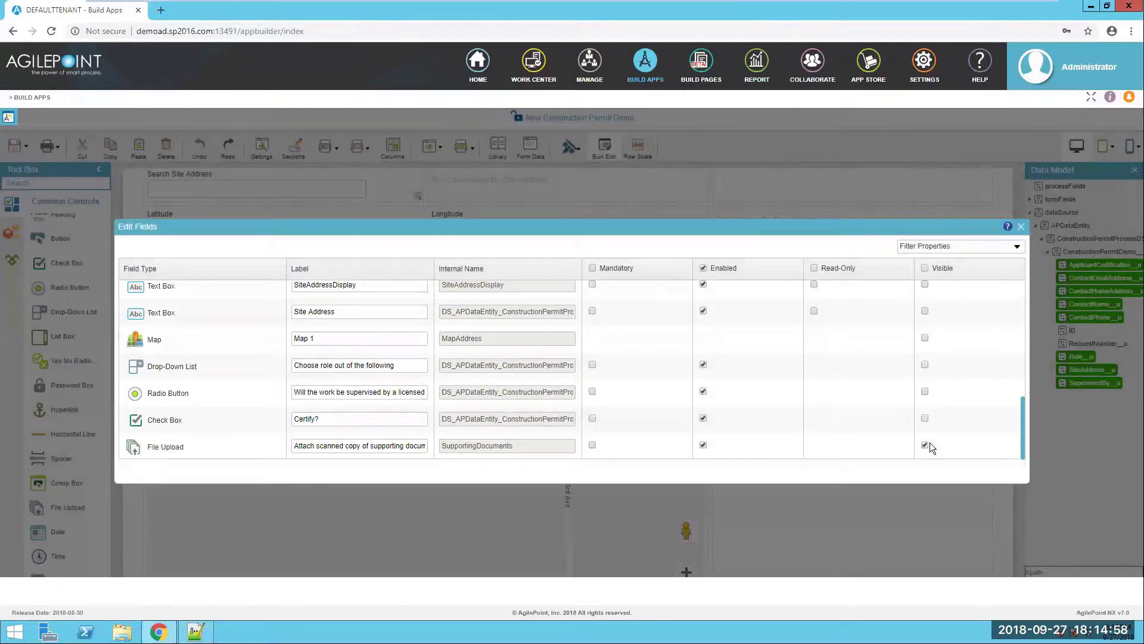
left_click(1020, 229)
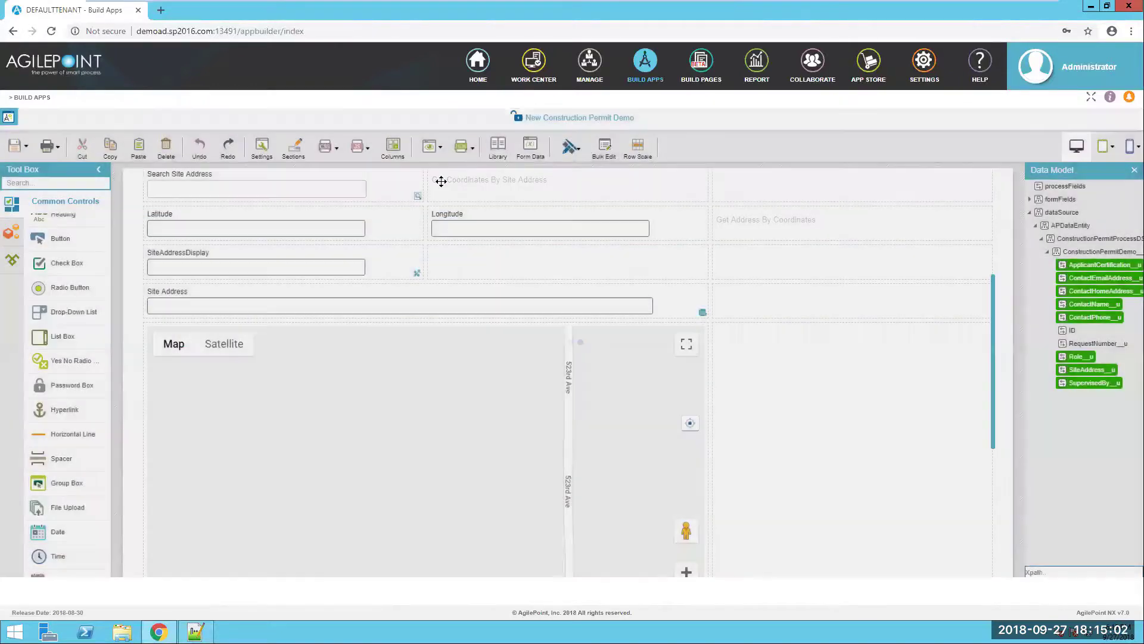
left_click(439, 148)
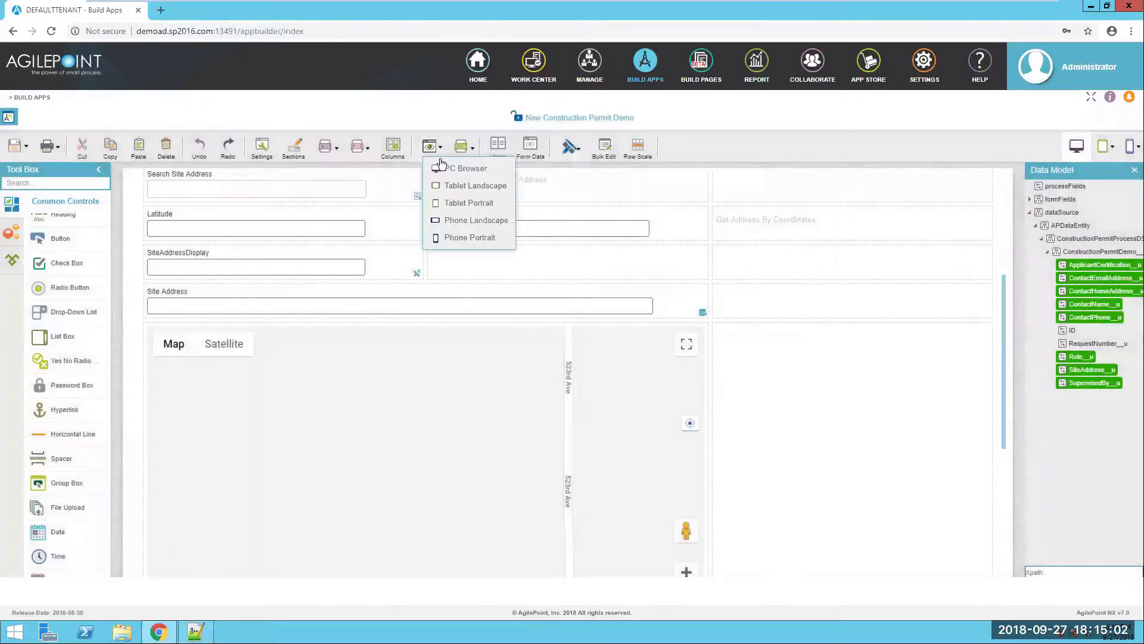
- Preview in PC Browser to confirm only contact fields and the search-by choice show, then return to the designer
left_click(443, 167)
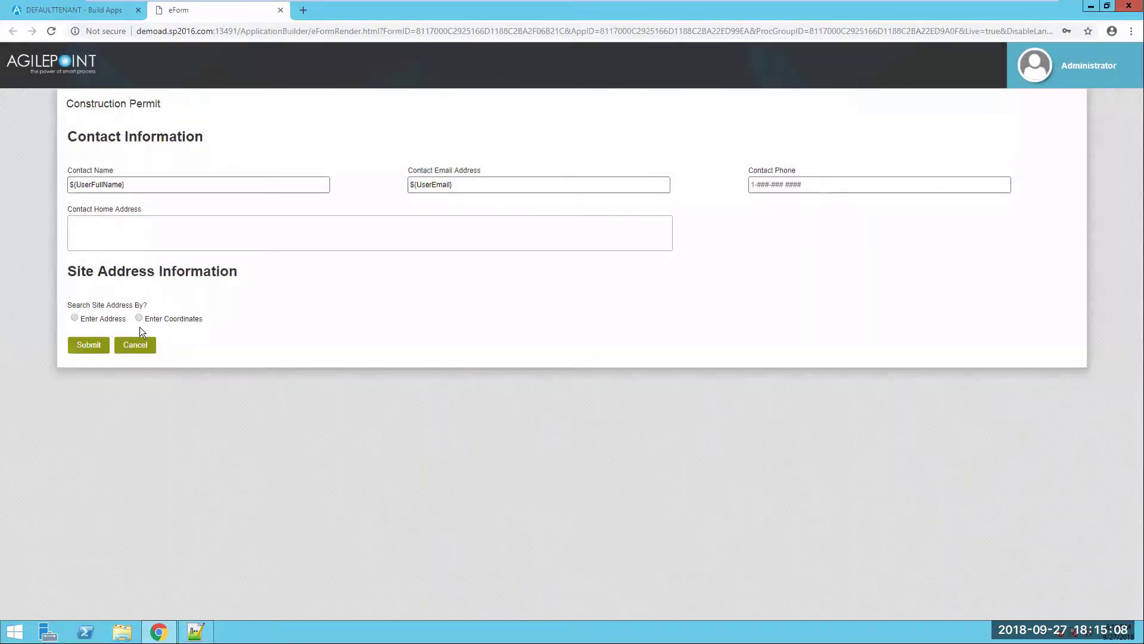
left_click(101, 10)
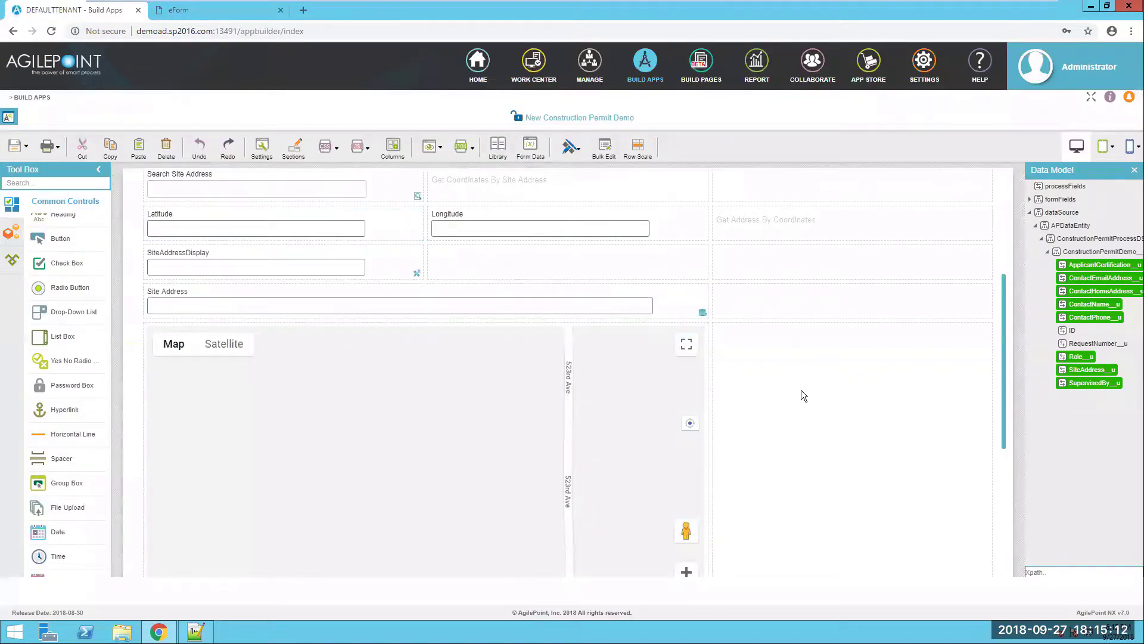
scroll(409, 358, "up", 4)
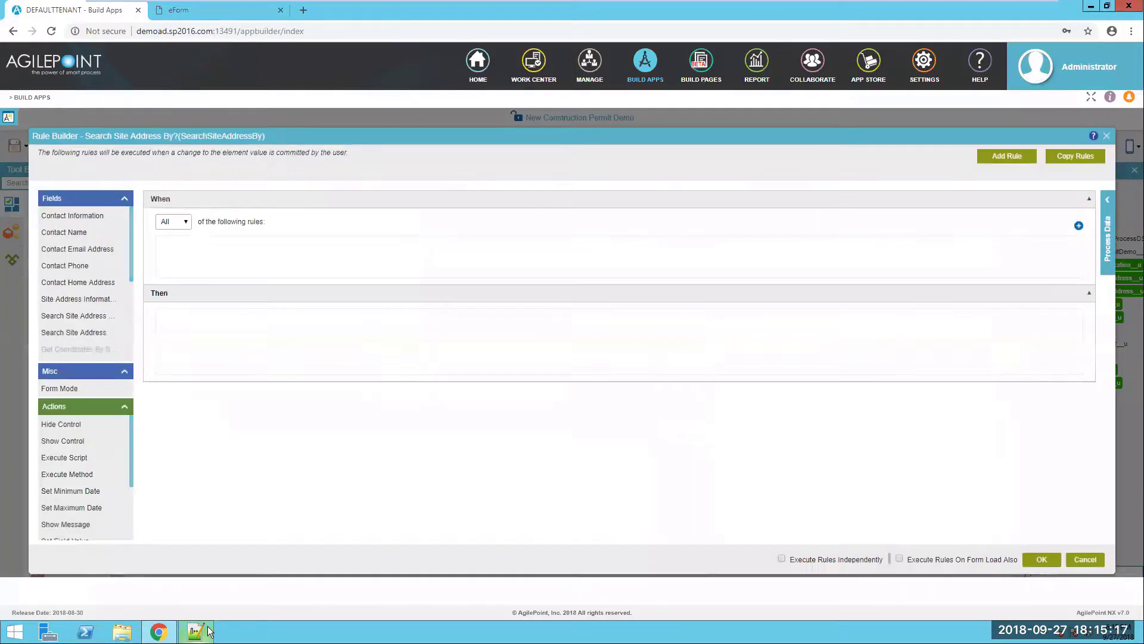
- Read the planned Search Site Address By? rules in the scenario notes, then return to Rule Builder
left_click(203, 630)
scroll(267, 491, "down", 3)
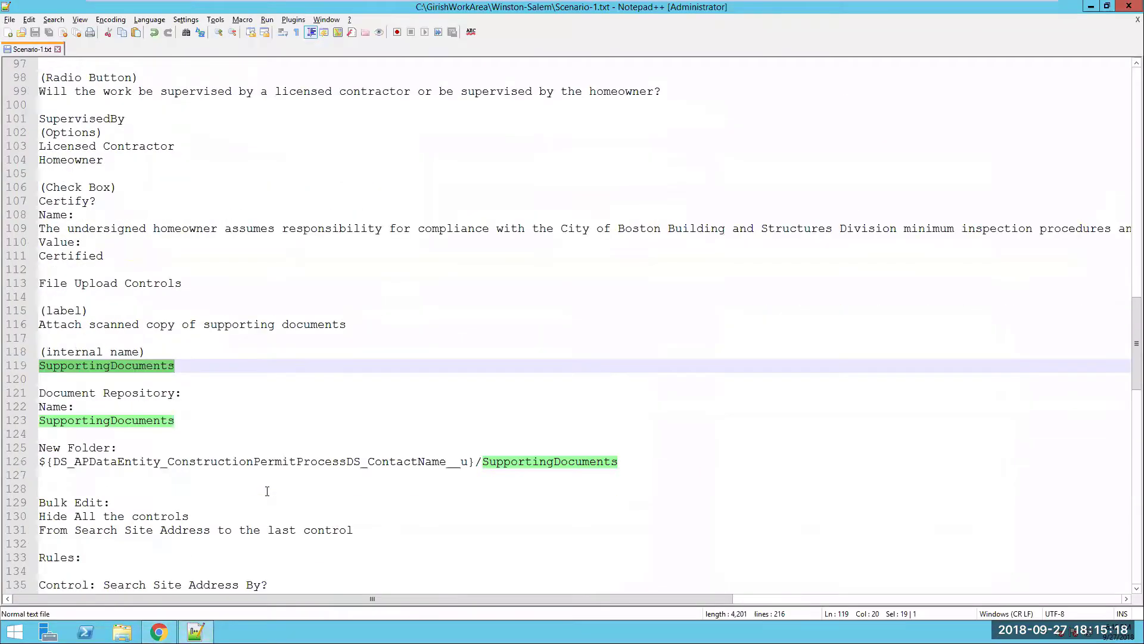
scroll(267, 491, "down", 6)
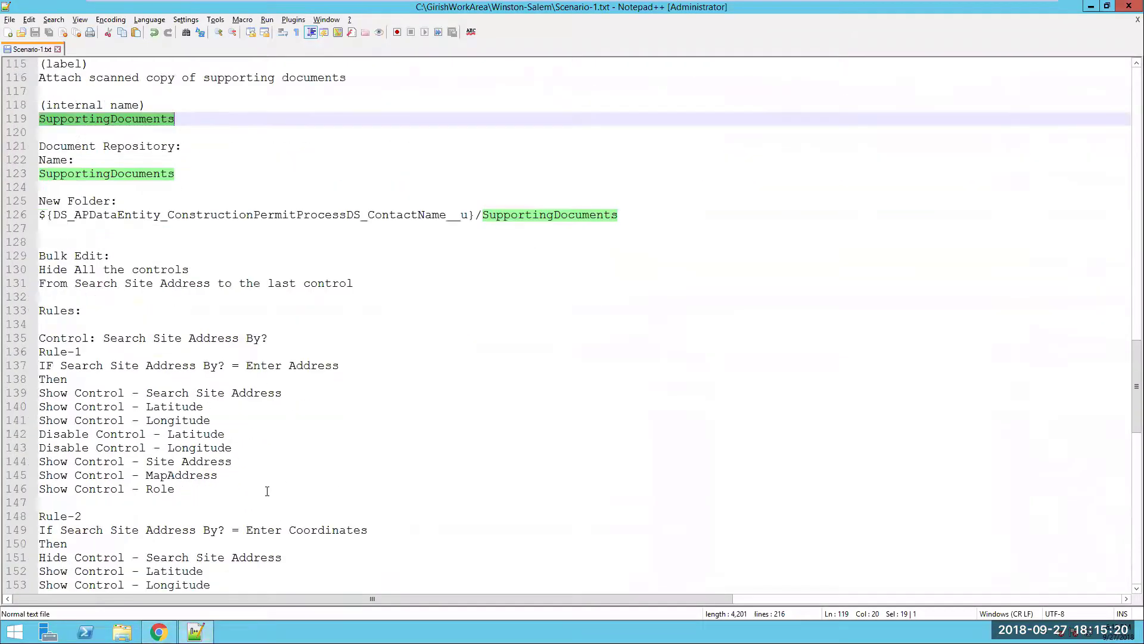
scroll(243, 359, "down", 2)
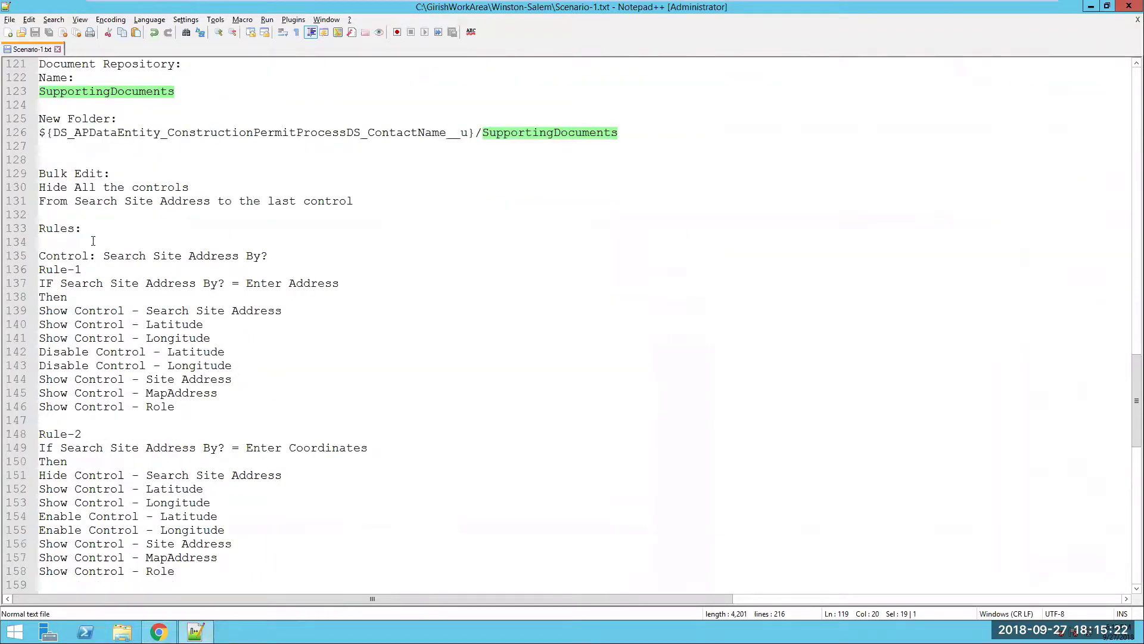
key("alt+Tab")
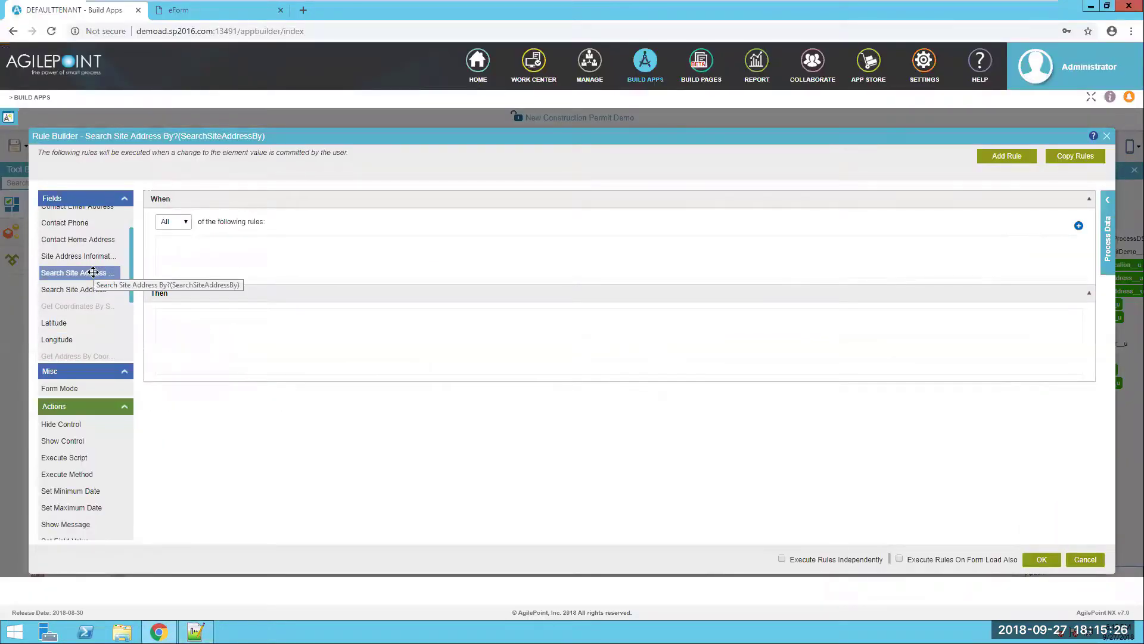
- Add a condition for Search Site Address By? equal to Enter Address that shows Search Site Address
left_click_drag(154, 274, 260, 259)
left_click(346, 251)
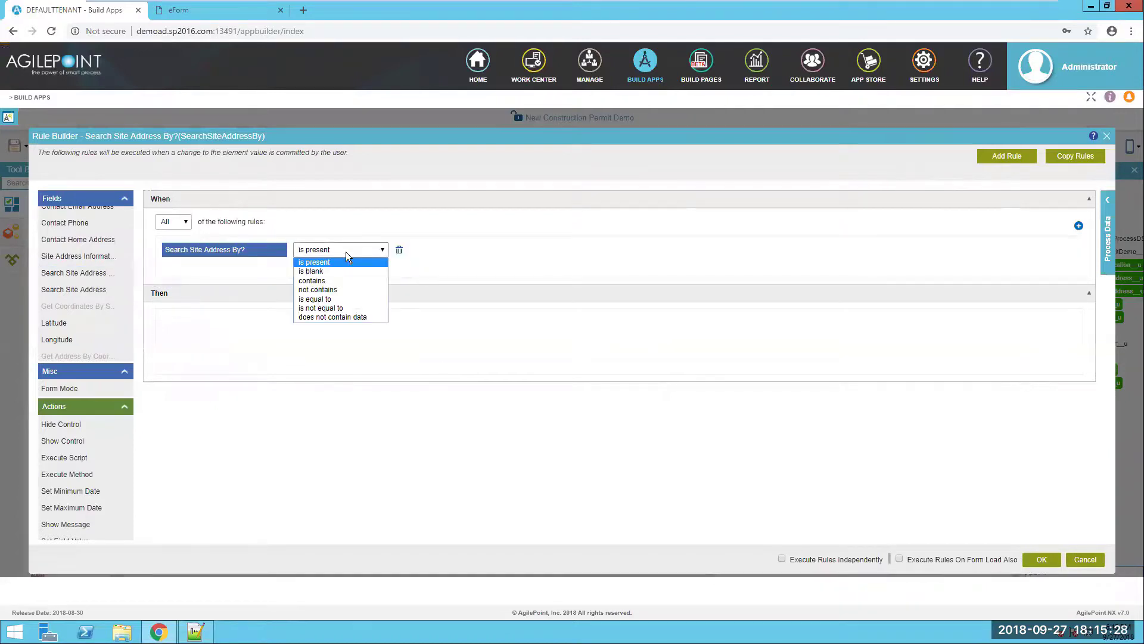
left_click(334, 298)
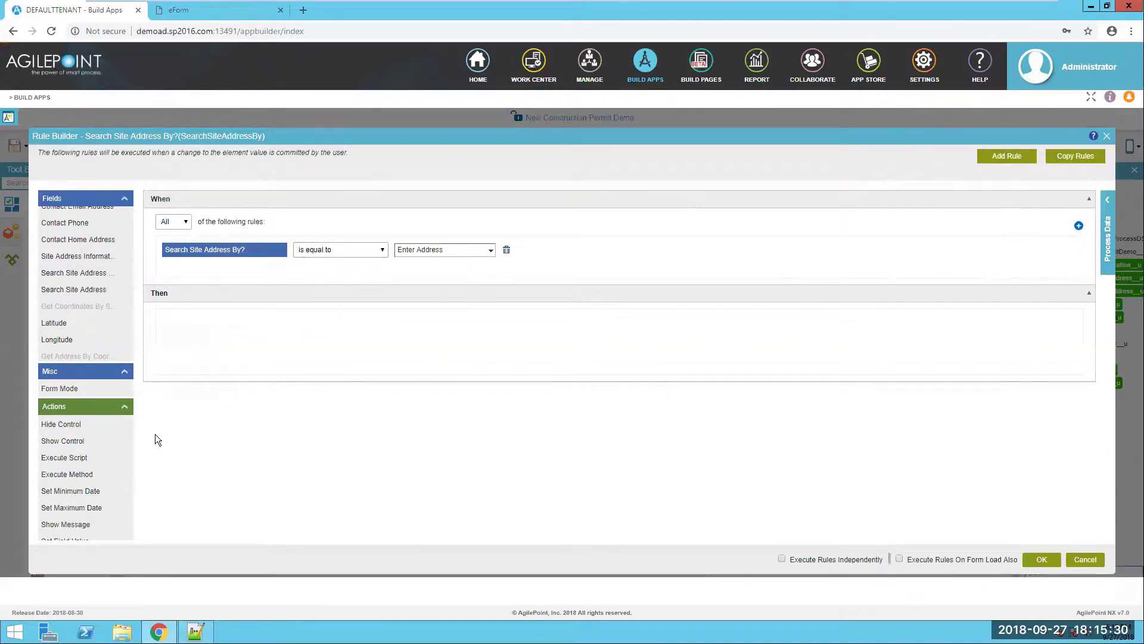
left_click_drag(69, 440, 224, 321)
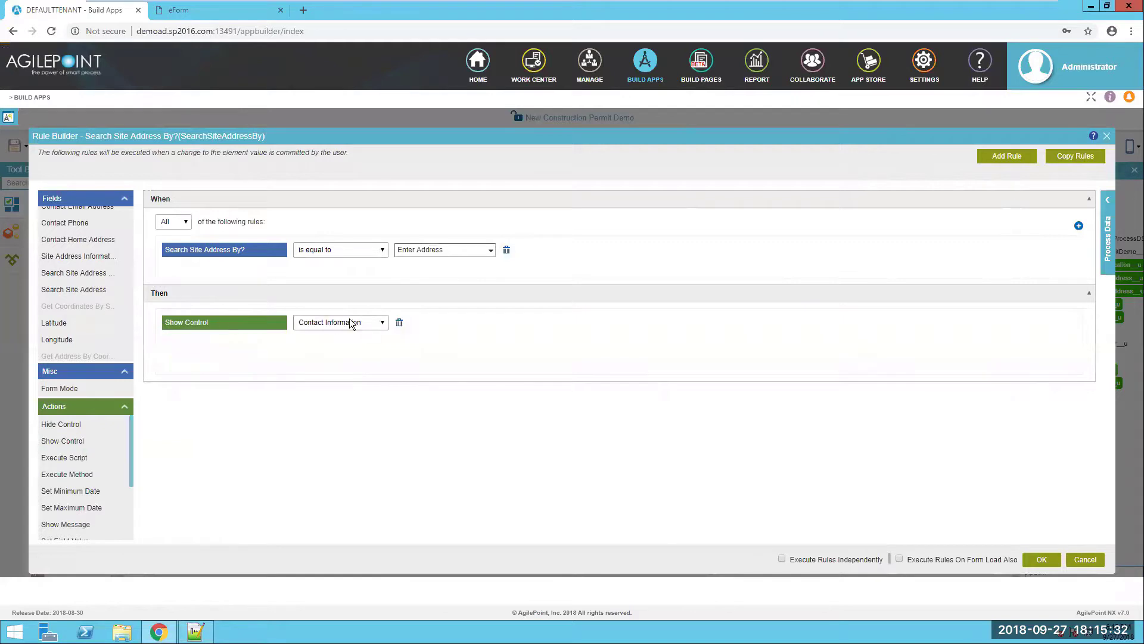
left_click(350, 324)
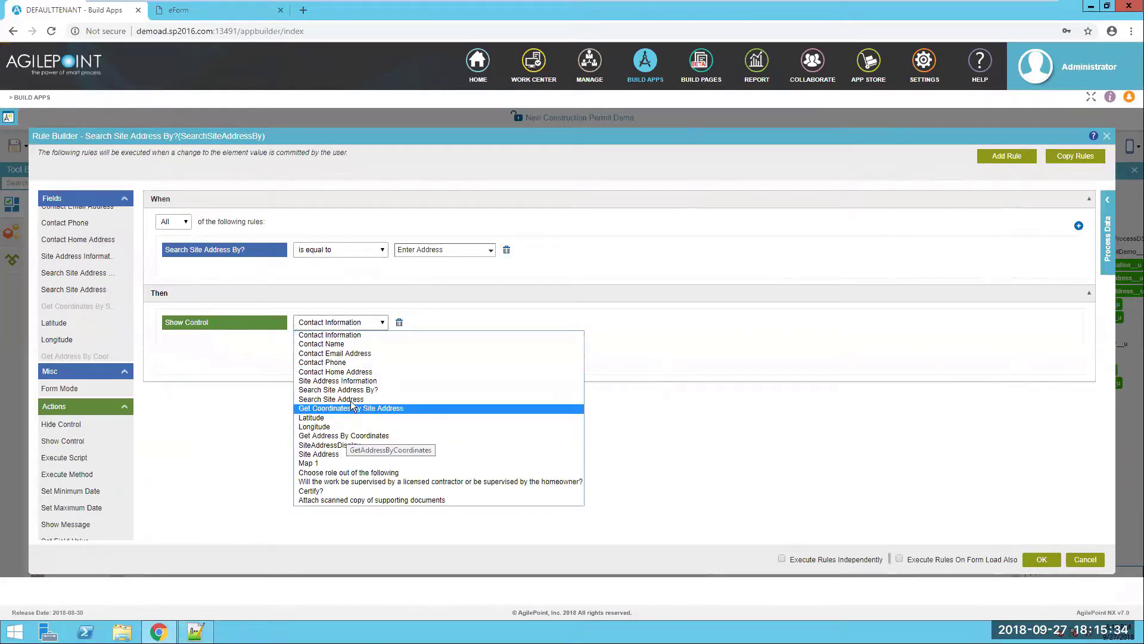
left_click(351, 400)
- Show Latitude and Longitude and also disable both in the Enter Address rule
left_click_drag(70, 440, 218, 376)
scroll(109, 481, "down", 2)
left_click_drag(90, 496, 235, 412)
left_click(338, 345)
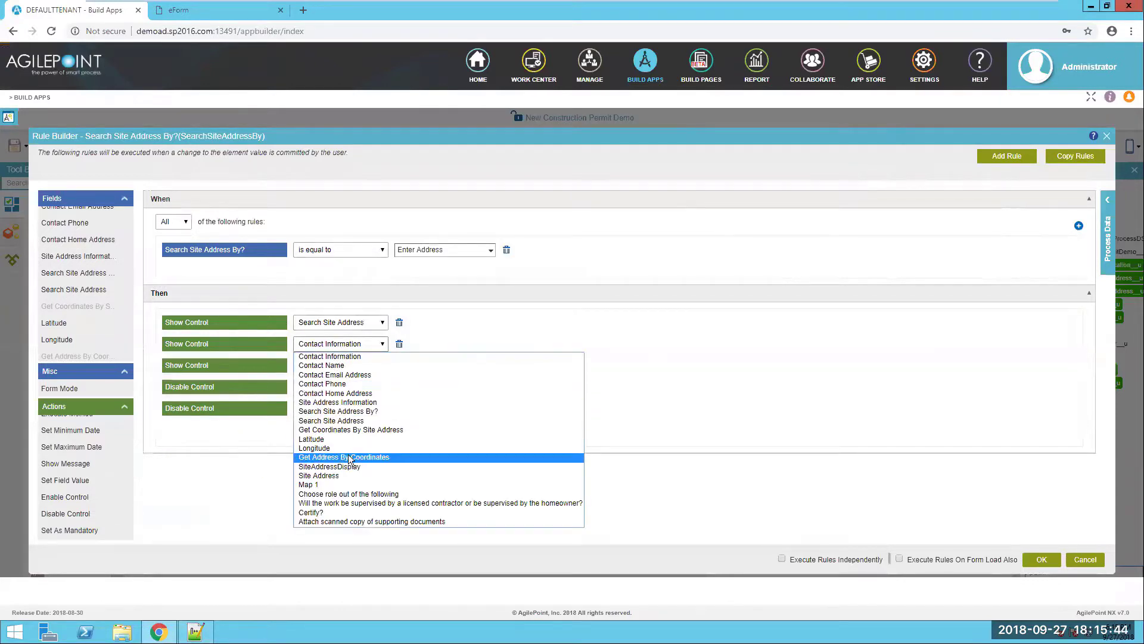
left_click(349, 441)
left_click(354, 369)
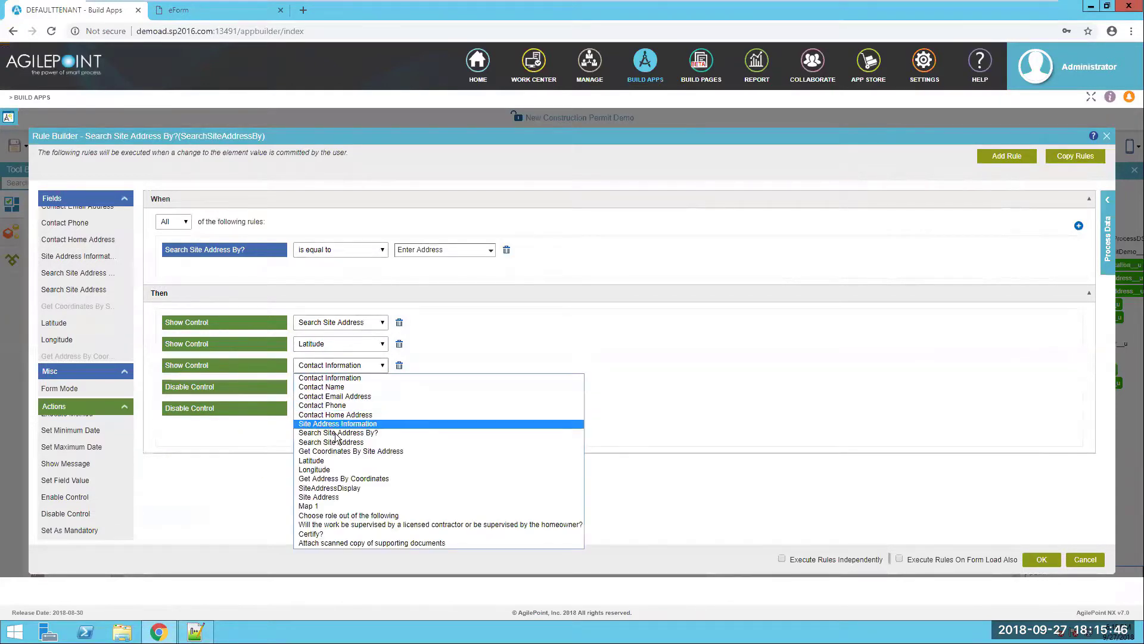
left_click(334, 469)
left_click(369, 387)
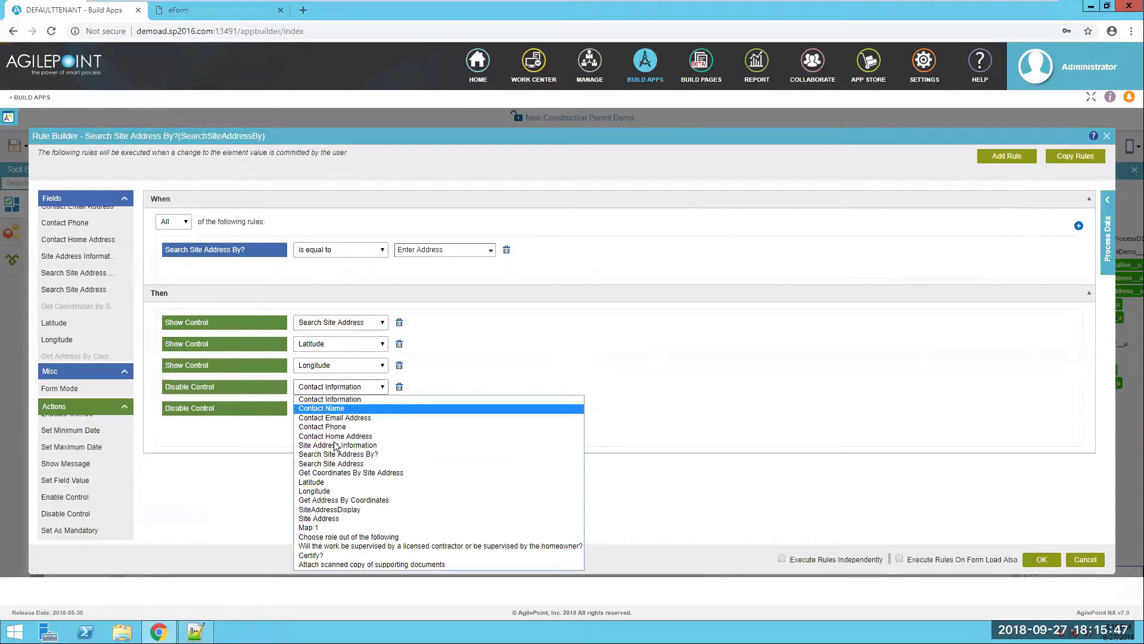
left_click(334, 482)
left_click(334, 407)
left_click(357, 512)
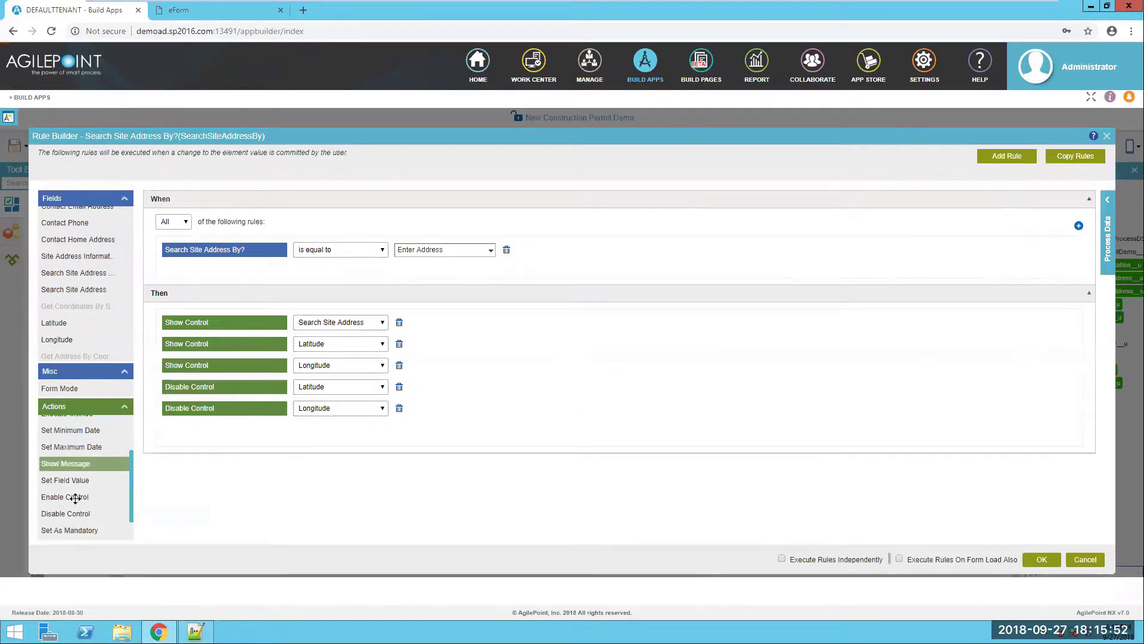
- Add show actions for Site Address, Map 1 and the Choose role question
scroll(75, 498, "up", 3)
left_click_drag(67, 441, 196, 438)
left_click_drag(66, 441, 286, 477)
left_click(370, 430)
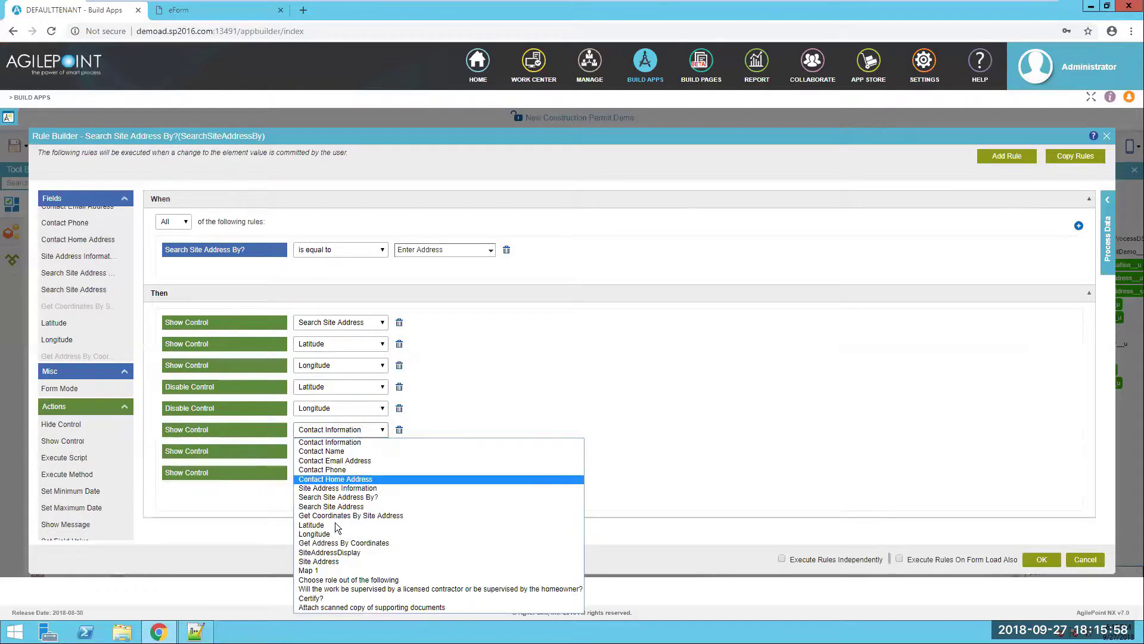
left_click(332, 562)
left_click(350, 451)
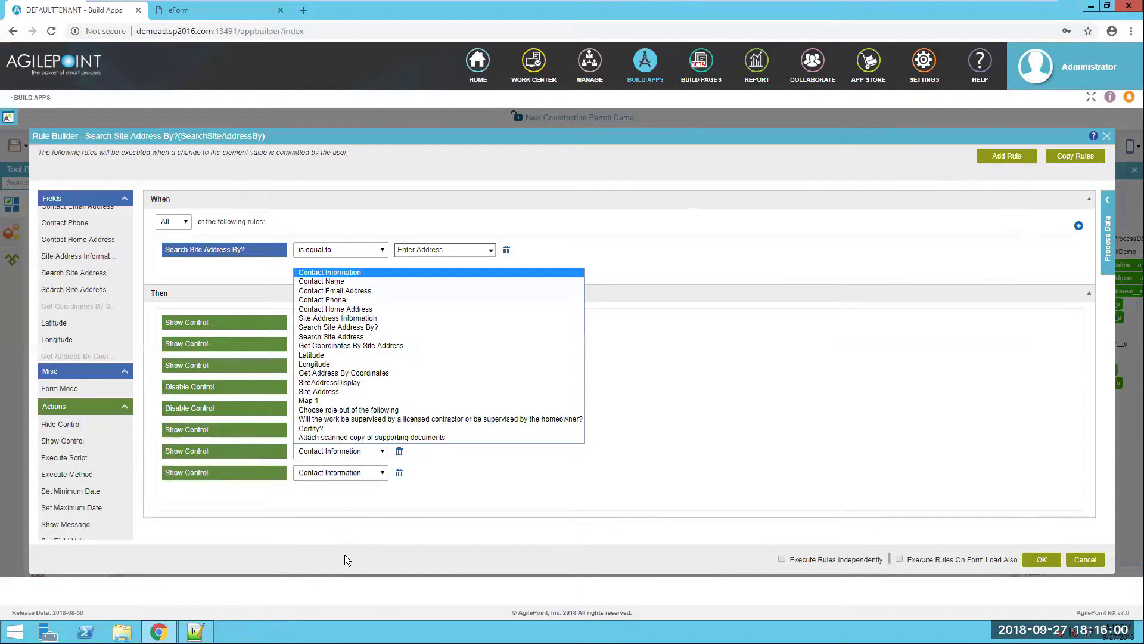
left_click(322, 400)
left_click(340, 472)
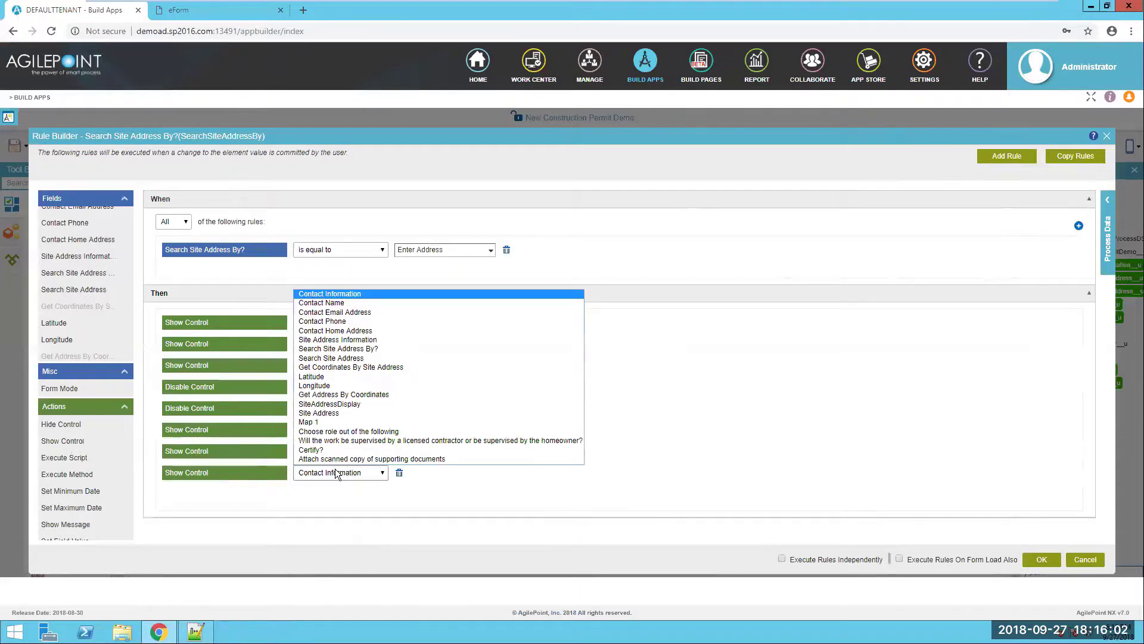
left_click(341, 431)
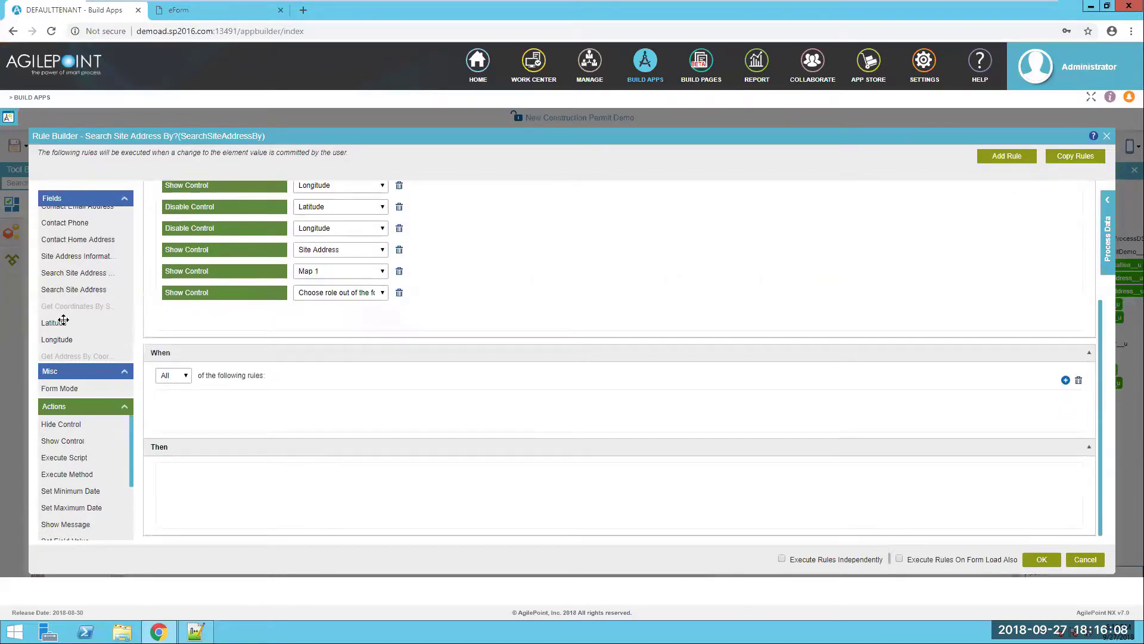
- Add a rule for Search Site Address By? equal to Enter Coordinates that hides Search Site Address
left_click_drag(90, 271, 208, 395)
left_click(343, 403)
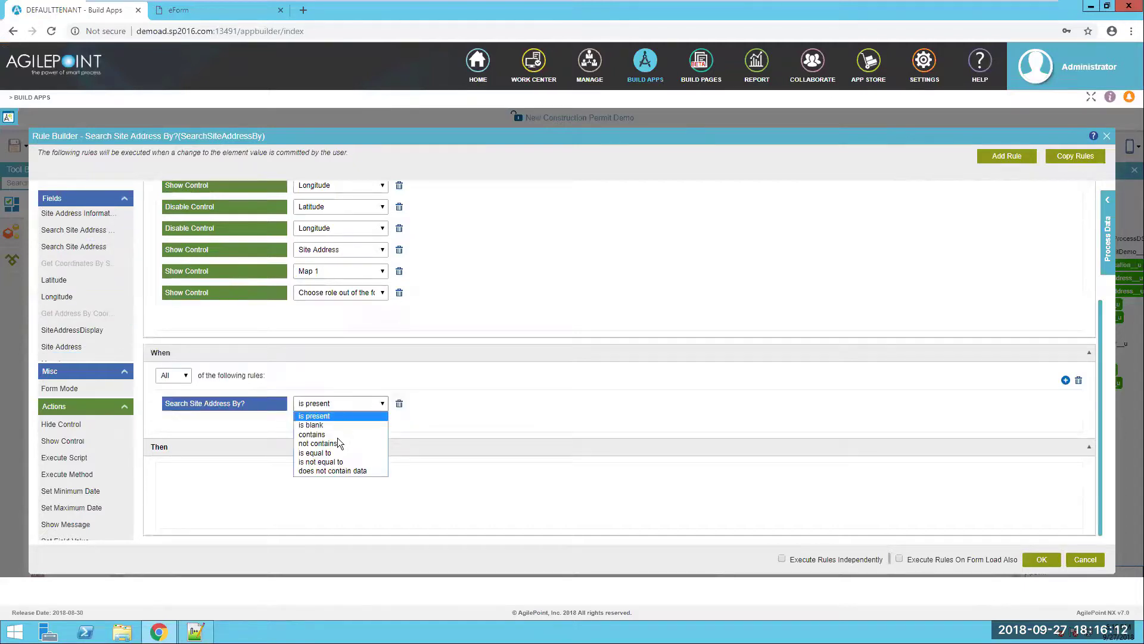
left_click(322, 452)
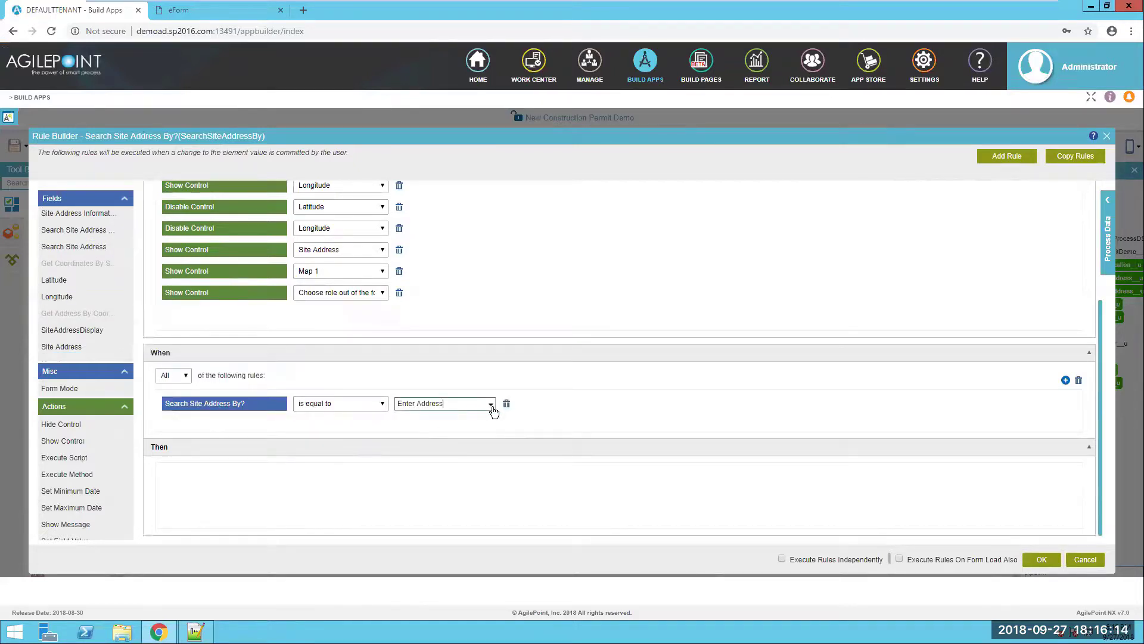
left_click(491, 404)
left_click(453, 431)
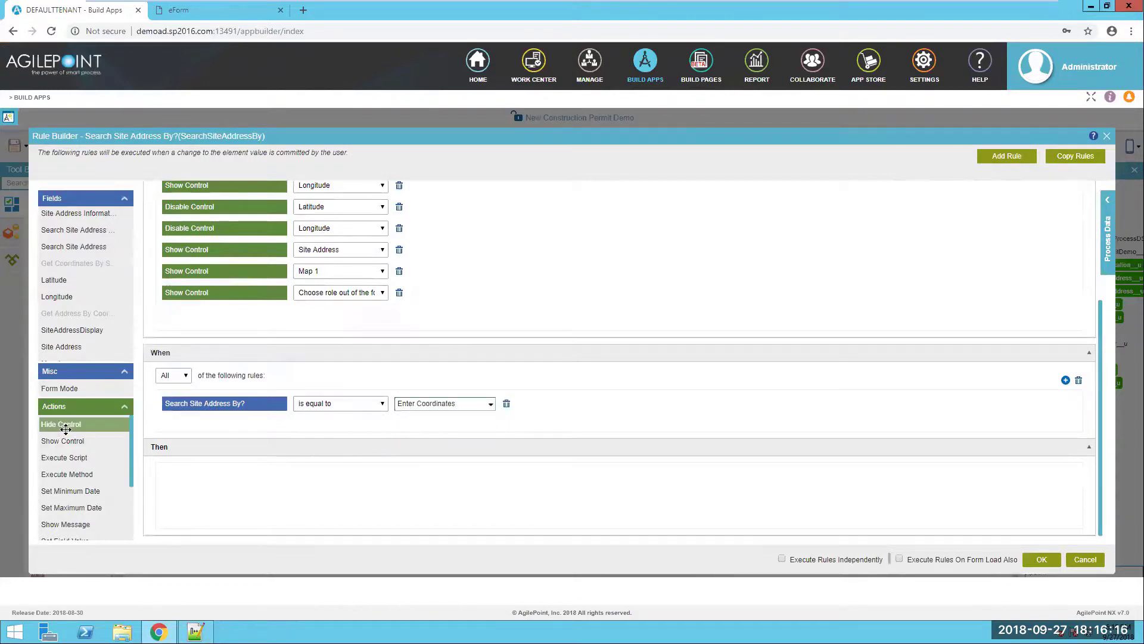
left_click_drag(61, 423, 184, 480)
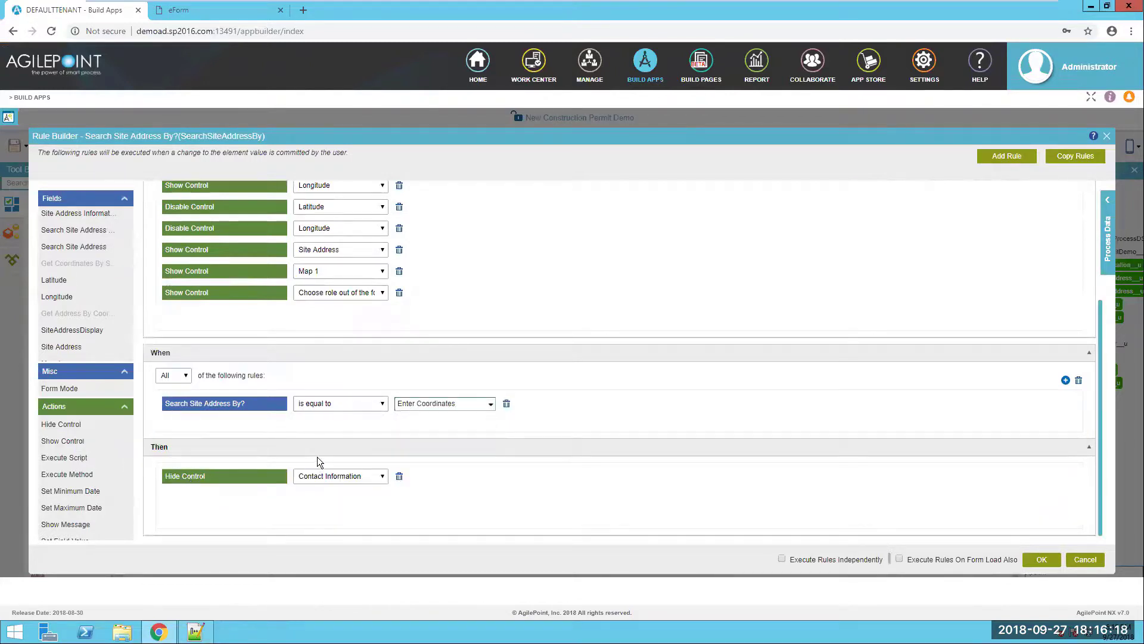
left_click(350, 476)
left_click(331, 361)
- Show Latitude and Longitude in the Enter Coordinates rule
left_click_drag(63, 441, 184, 510)
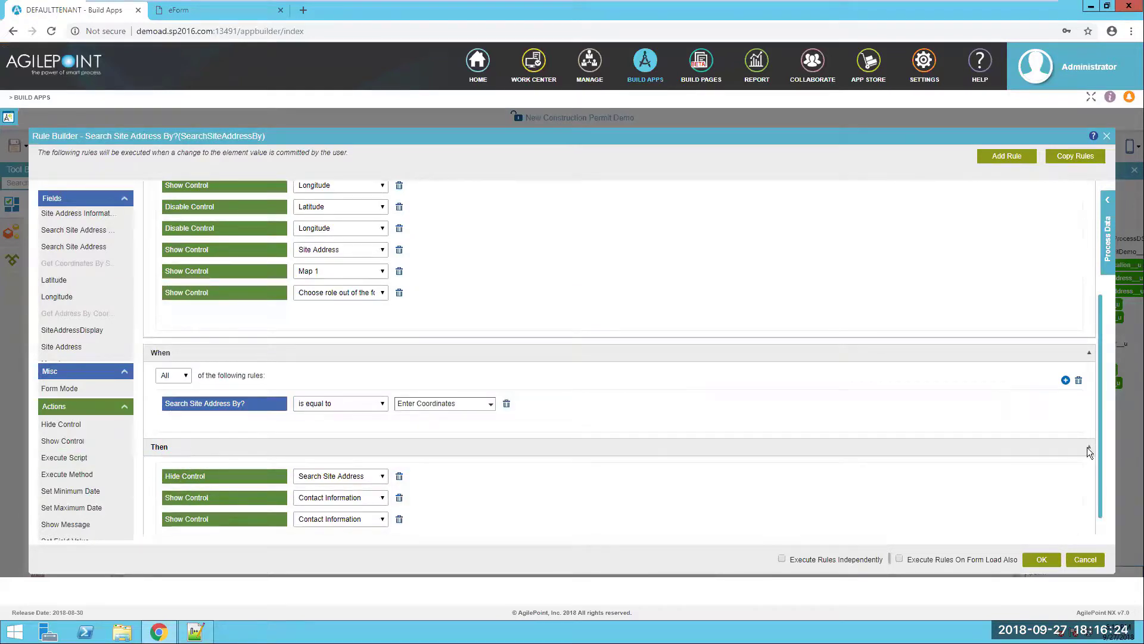
scroll(1054, 451, "down", 1)
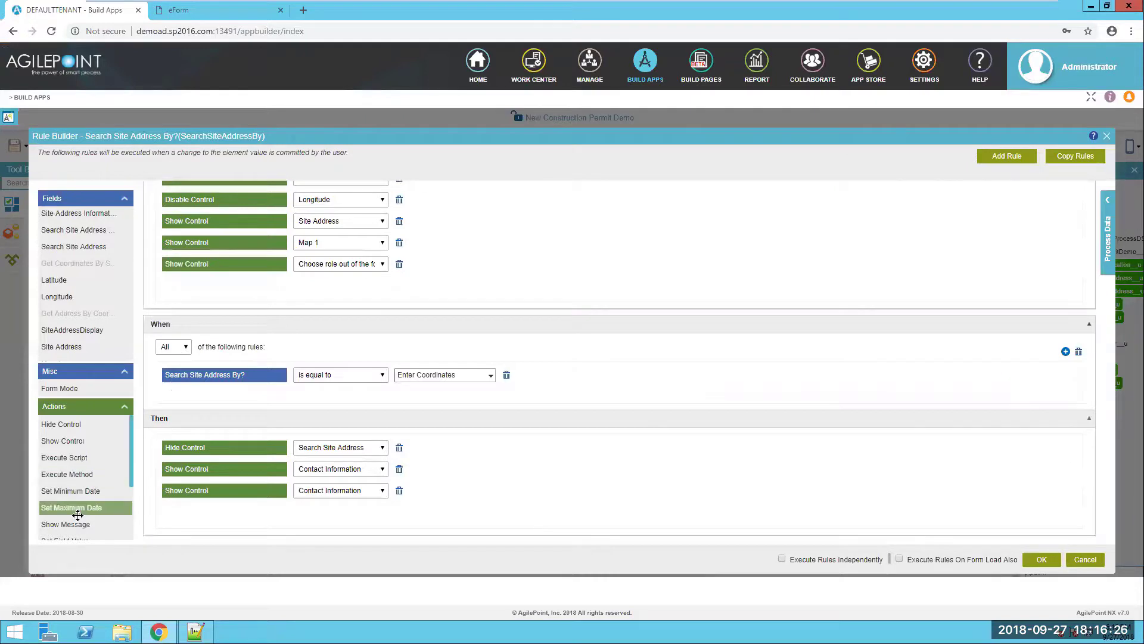
scroll(83, 489, "down", 2)
left_click_drag(75, 514, 299, 511)
left_click(330, 471)
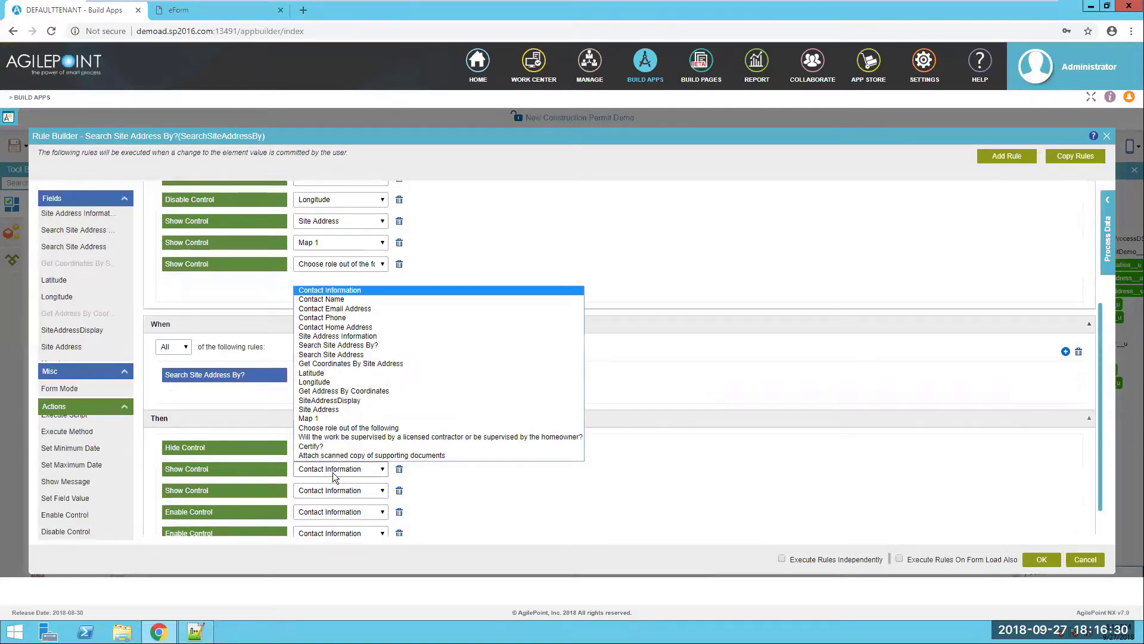
left_click(310, 372)
left_click(332, 490)
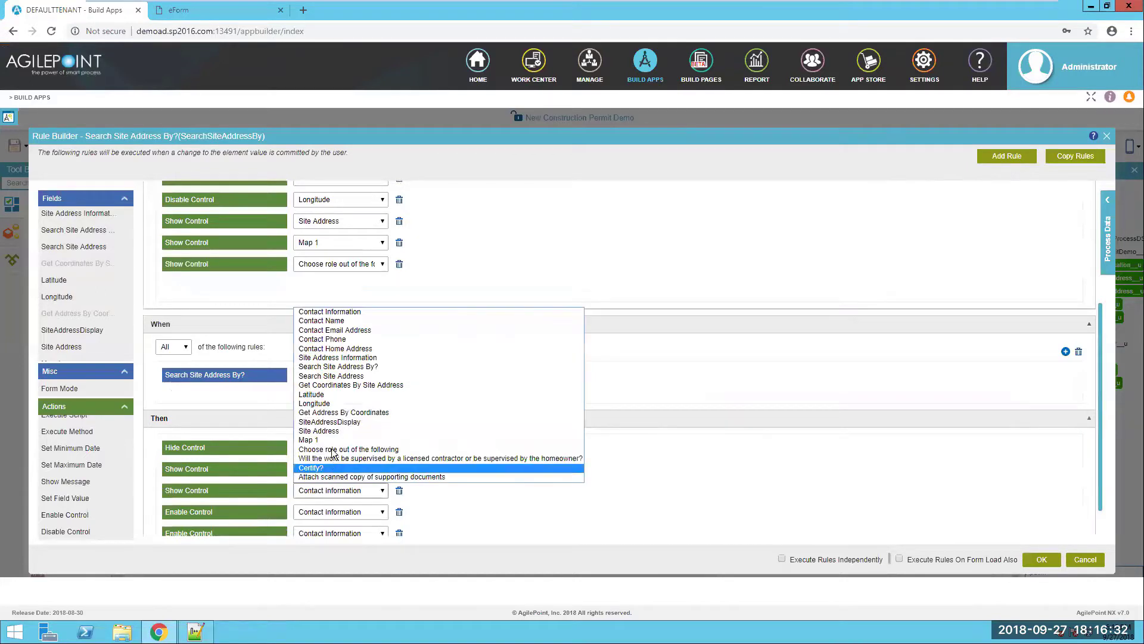
left_click(325, 400)
- Enable Latitude and Longitude in the Enter Coordinates rule
scroll(440, 494, "down", 1)
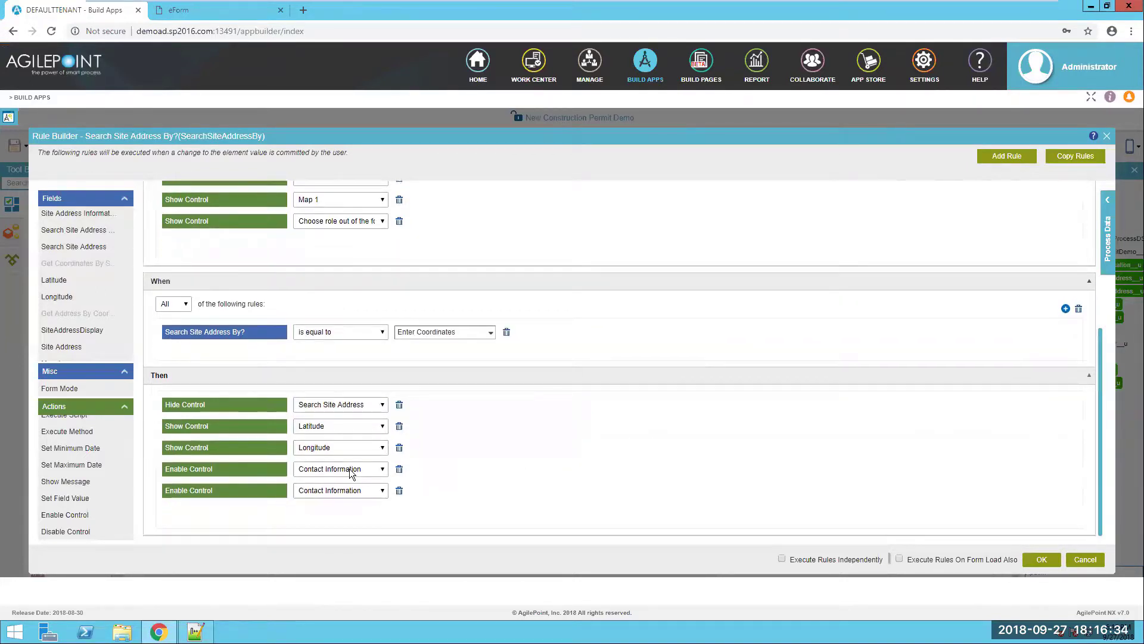
left_click(349, 468)
left_click(334, 373)
left_click(337, 490)
left_click(334, 401)
- Also show Site Address, Map 1 and the role question for Enter Coordinates
scroll(89, 491, "up", 2)
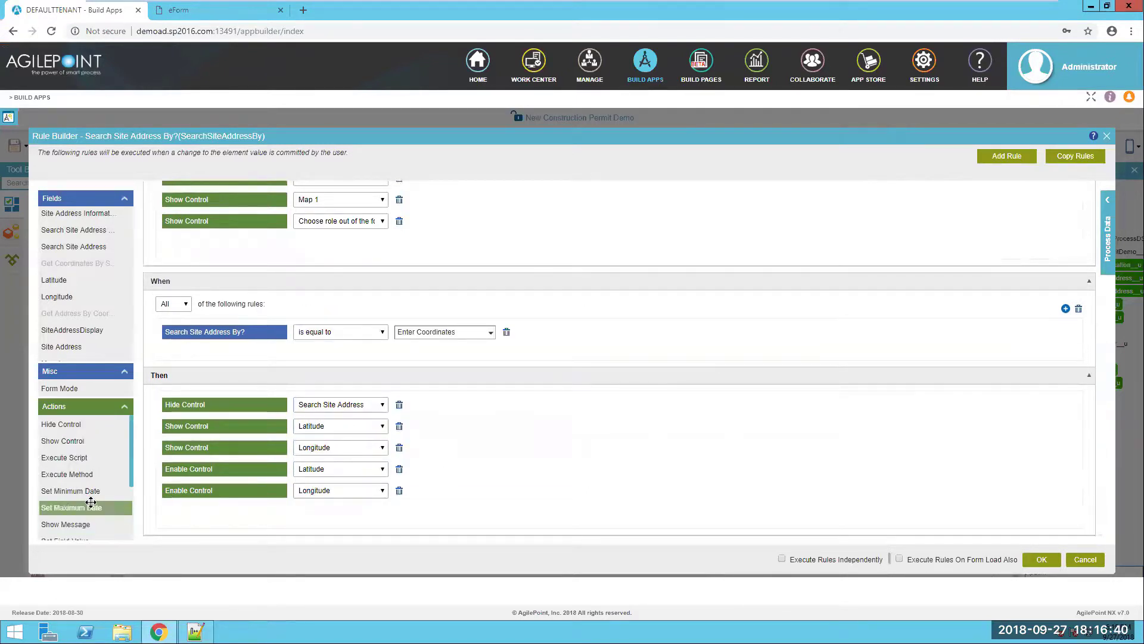
left_click_drag(65, 441, 203, 511)
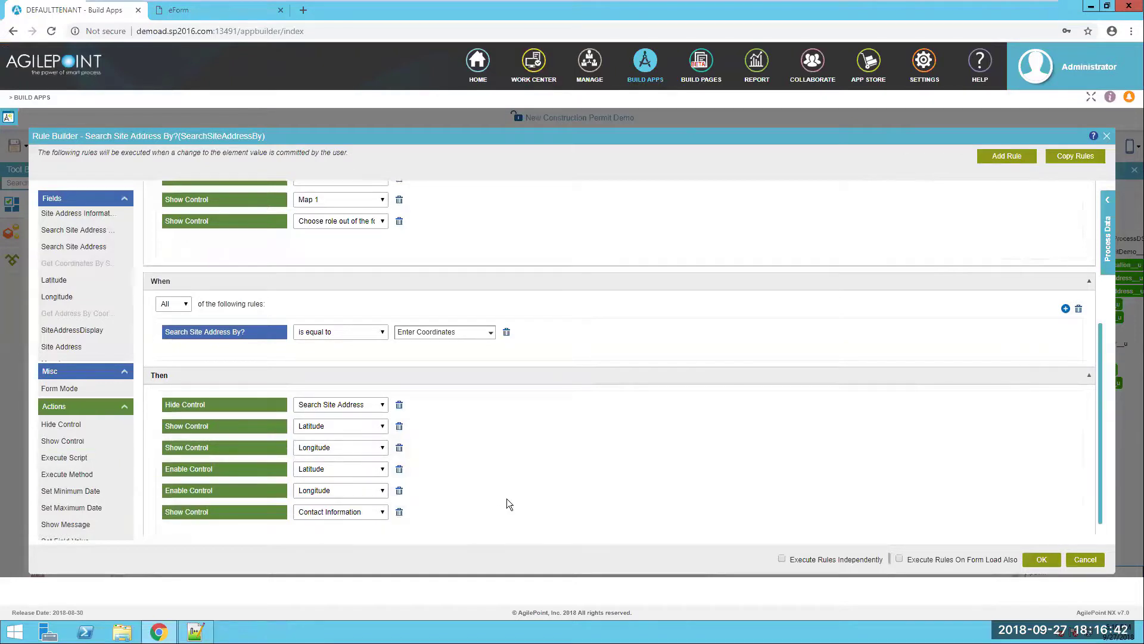
scroll(405, 503, "down", 1)
left_click(340, 491)
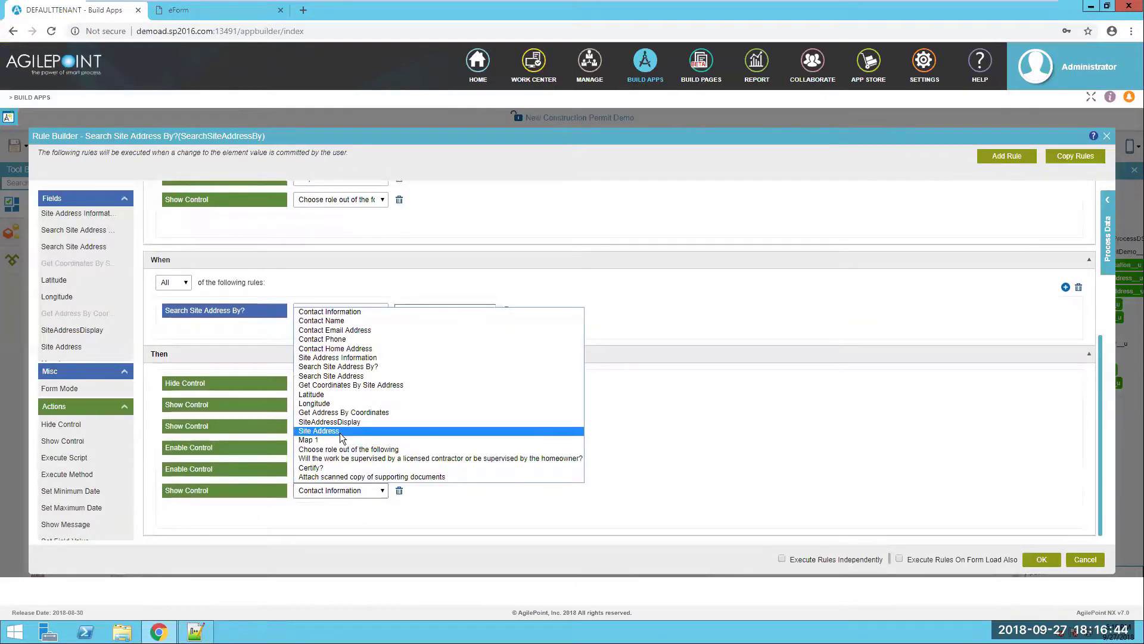
left_click(340, 433)
left_click_drag(62, 451, 199, 527)
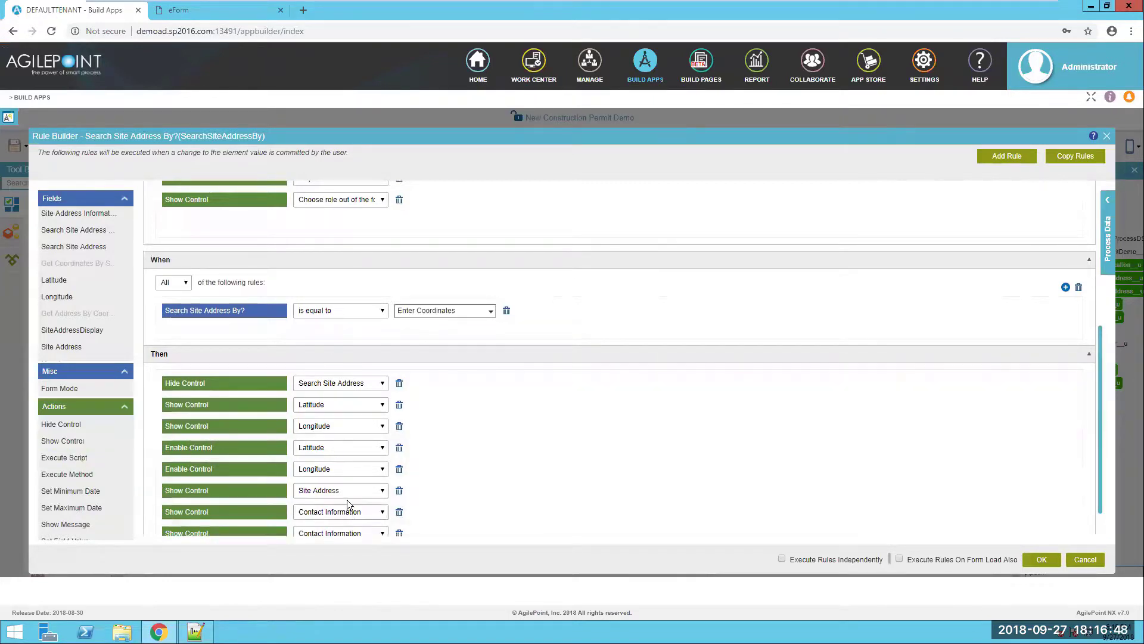
left_click(342, 511)
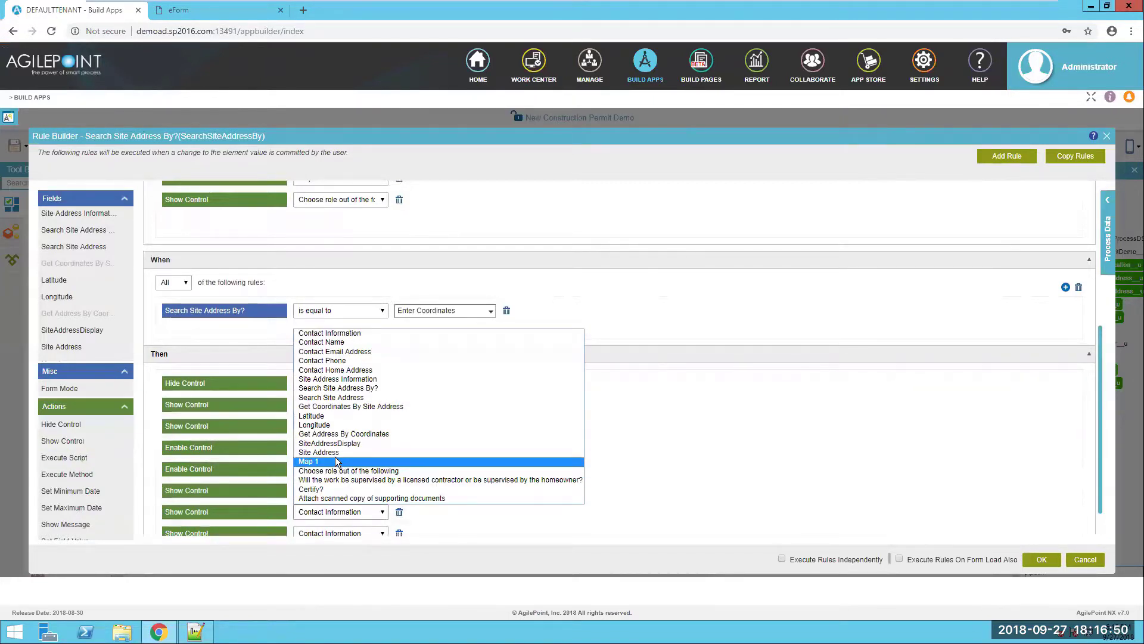
left_click(335, 460)
left_click(347, 533)
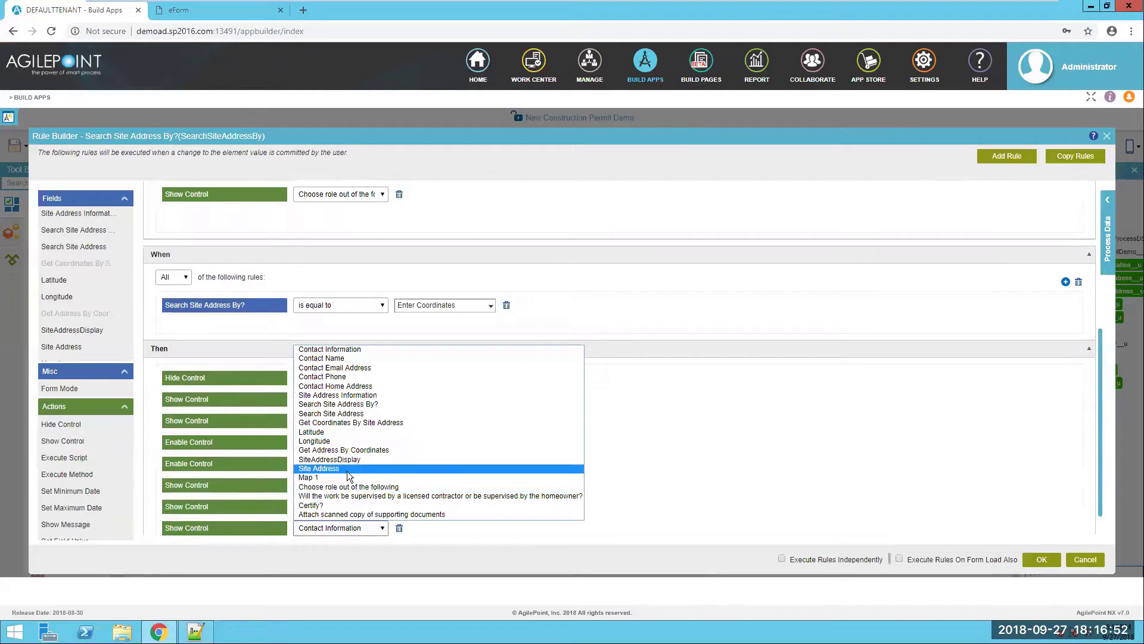
left_click(549, 491)
scroll(466, 534, "down", 1)
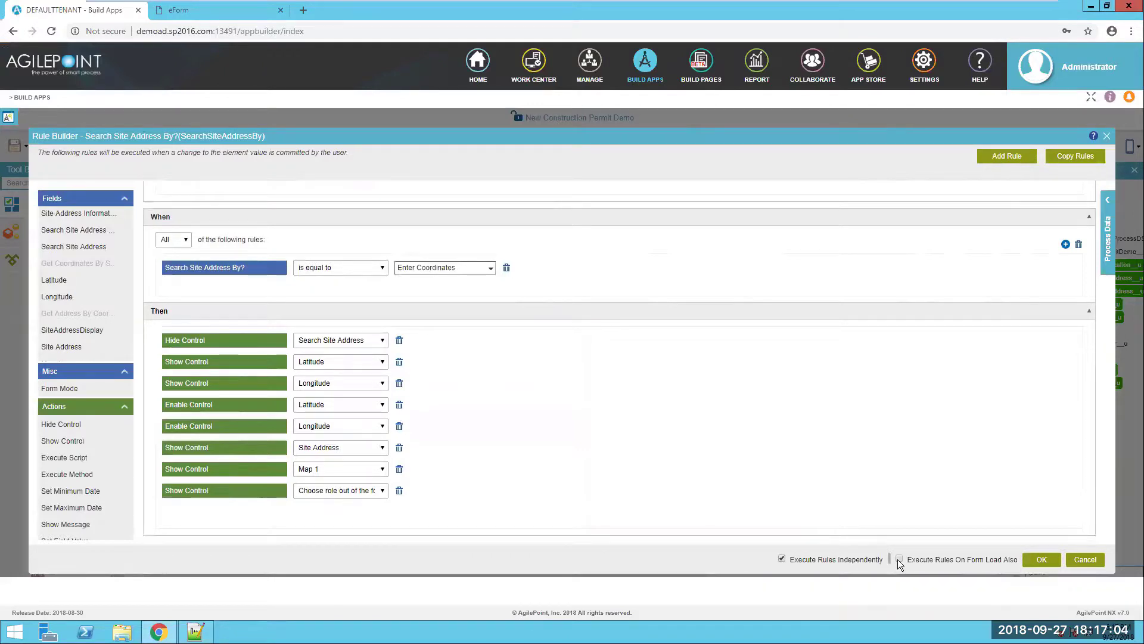
- Save the site-address rules and select the Choose role question on the form
left_click(1043, 560)
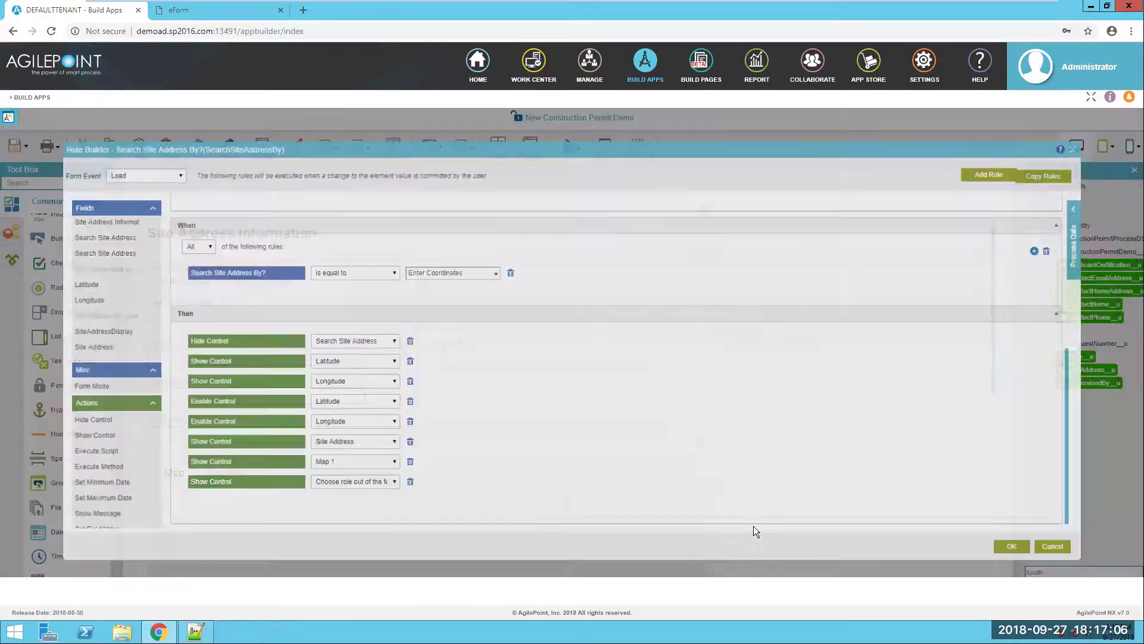
scroll(707, 513, "down", 6)
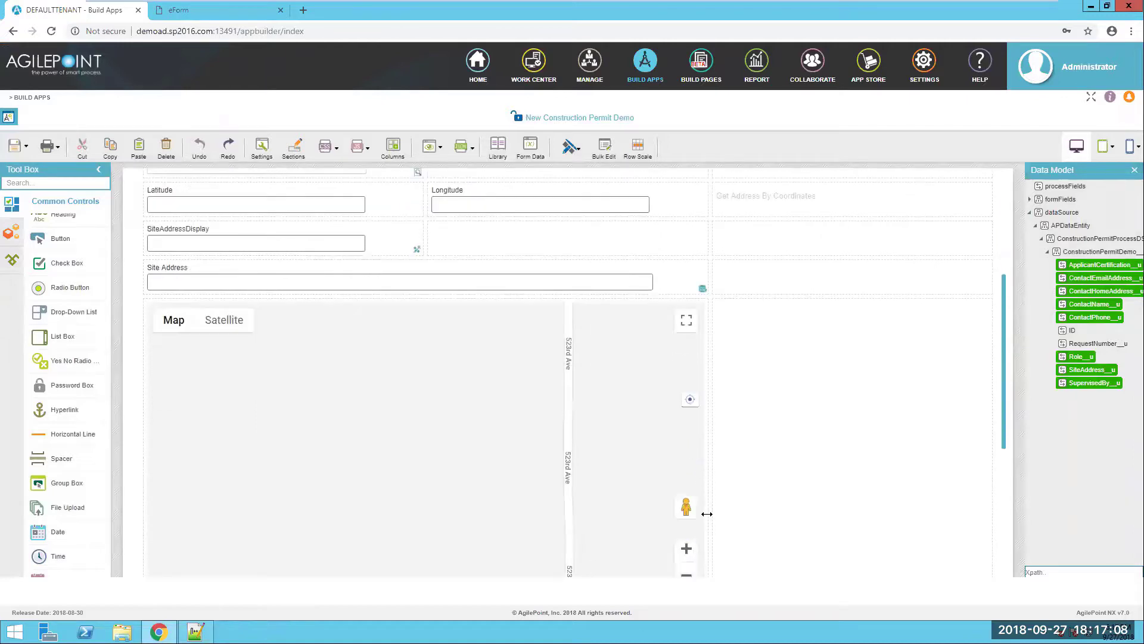
left_click(375, 352)
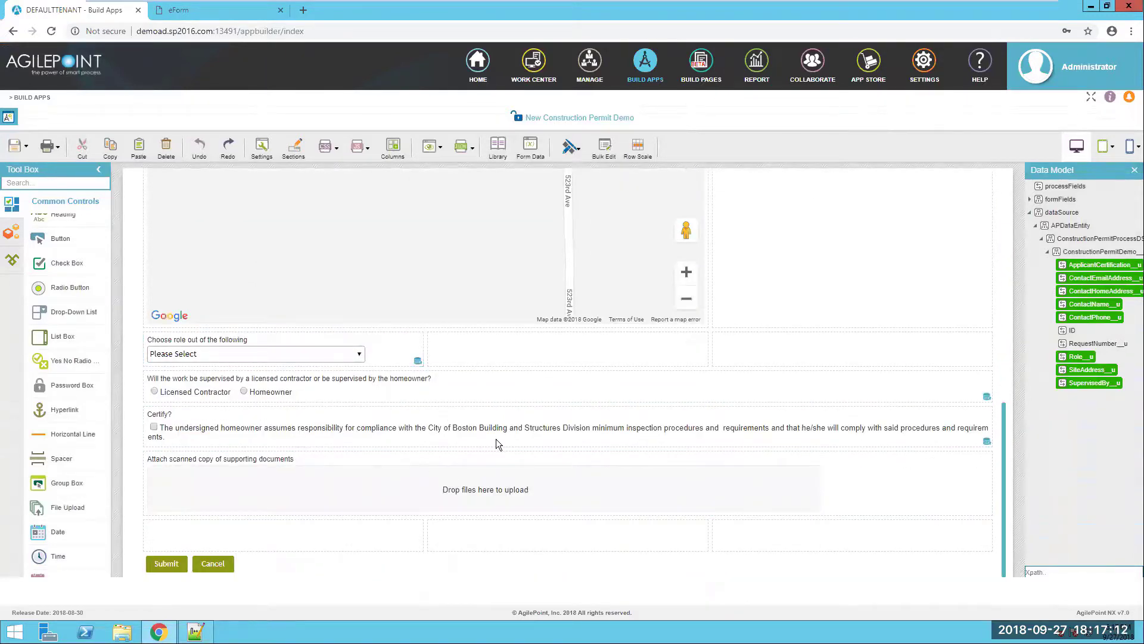
scroll(109, 306, "down", 5)
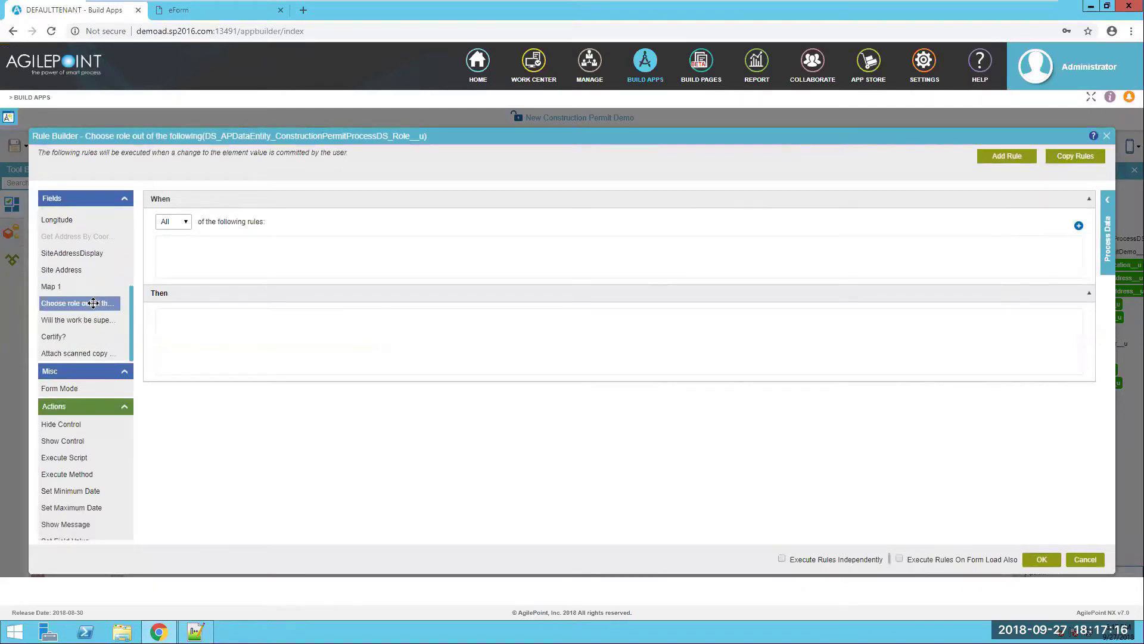
- Create a role rule matching any of: role equals Homeowner or role equals Other
left_click_drag(94, 304, 198, 259)
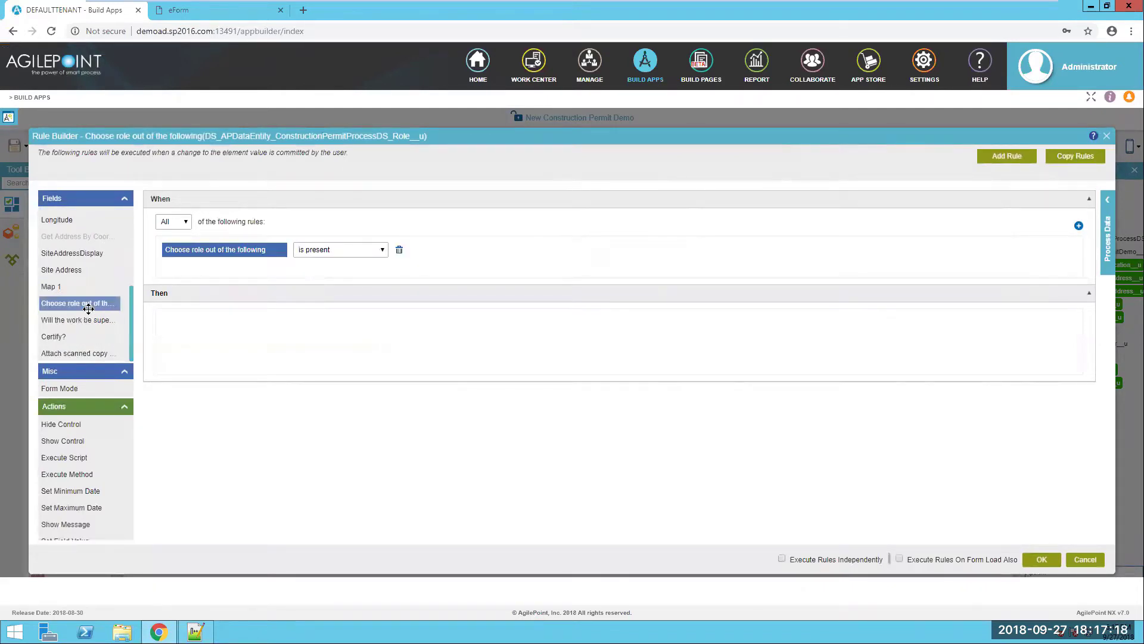
left_click_drag(88, 308, 205, 268)
left_click(176, 223)
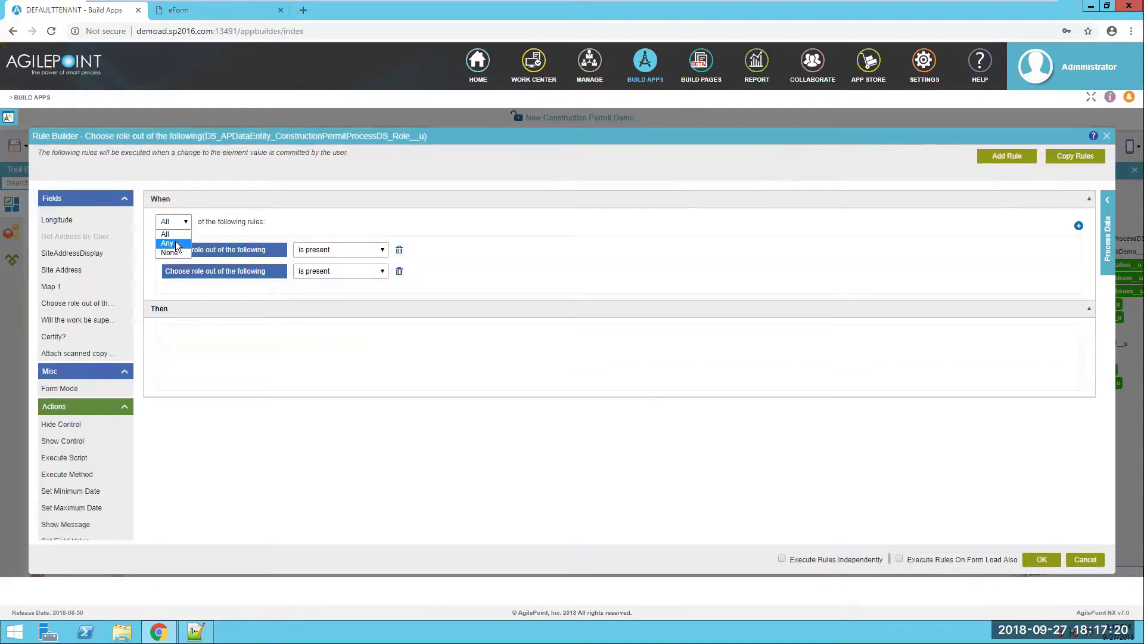
left_click(175, 242)
left_click(373, 248)
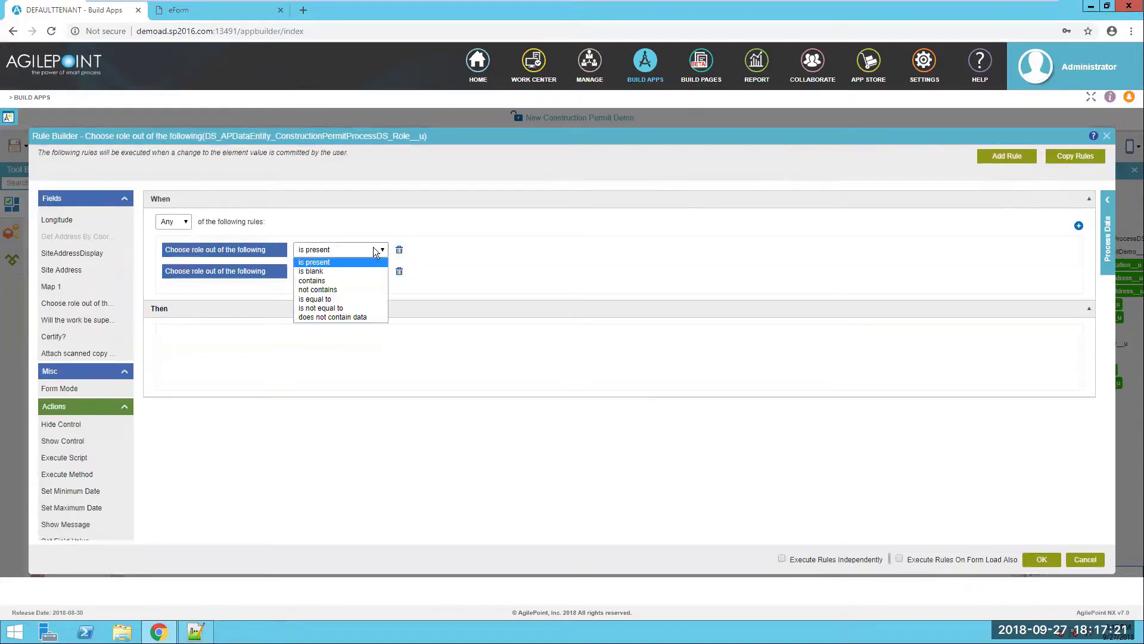
left_click(332, 298)
left_click(486, 250)
left_click(436, 280)
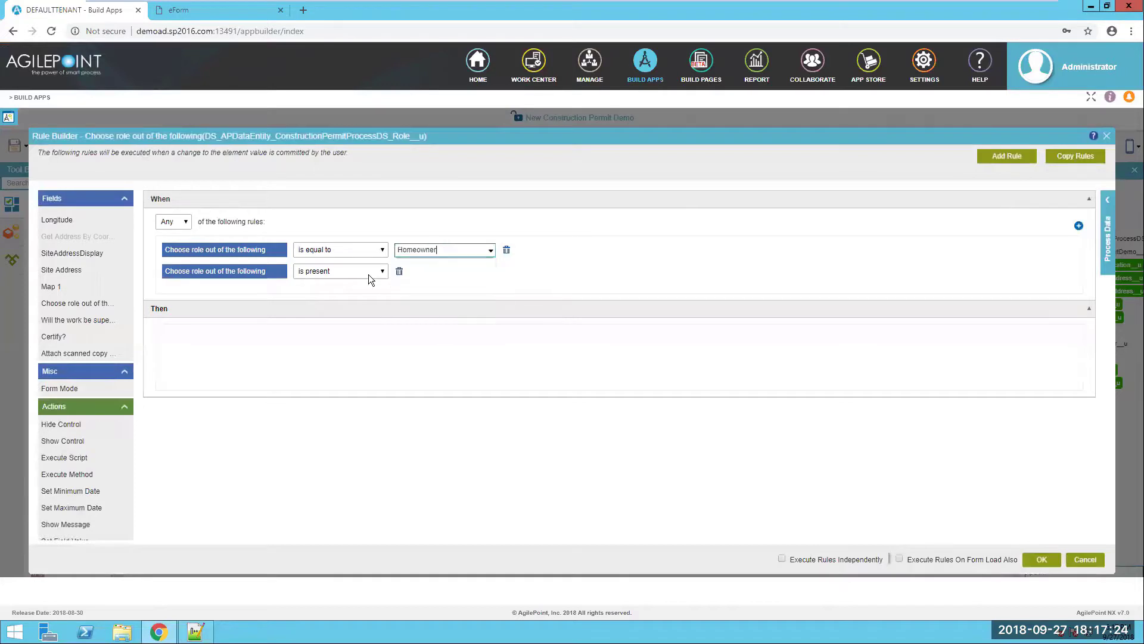
left_click(368, 271)
left_click(442, 296)
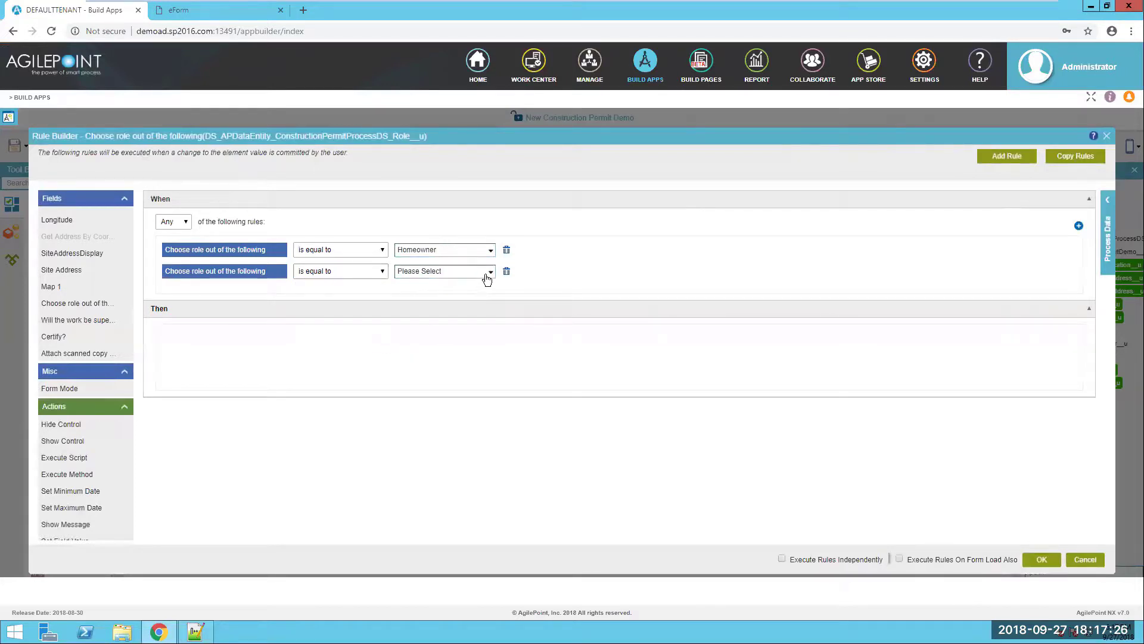
left_click(486, 272)
left_click(426, 330)
- Have that rule show the supervision question and hide Certify? and the attachment upload
left_click_drag(71, 441, 255, 350)
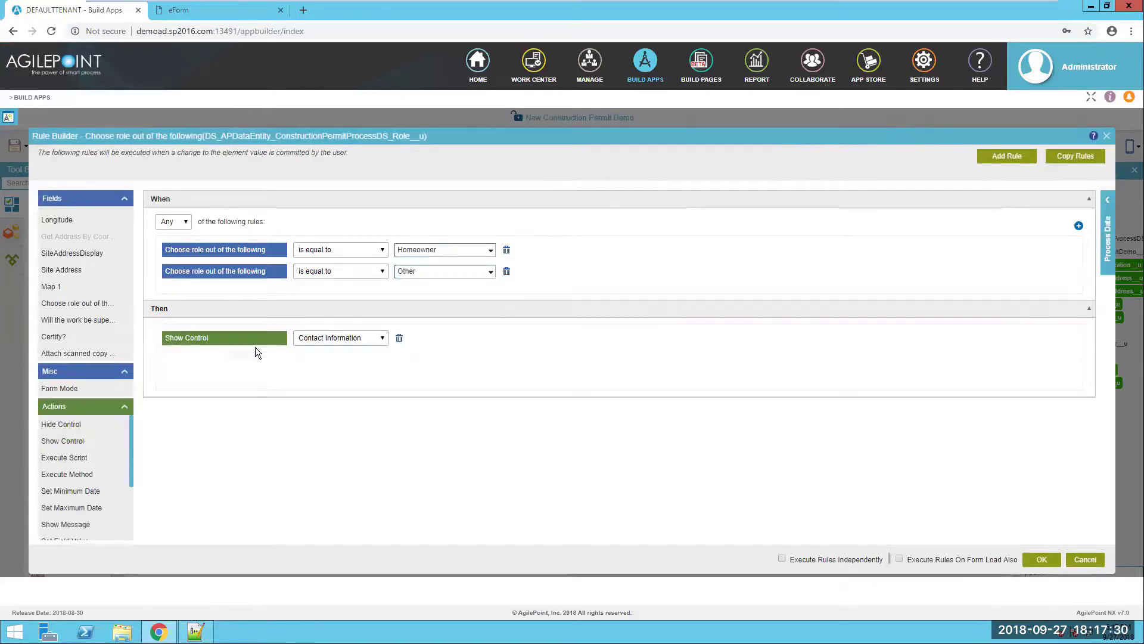
left_click(334, 338)
left_click(342, 498)
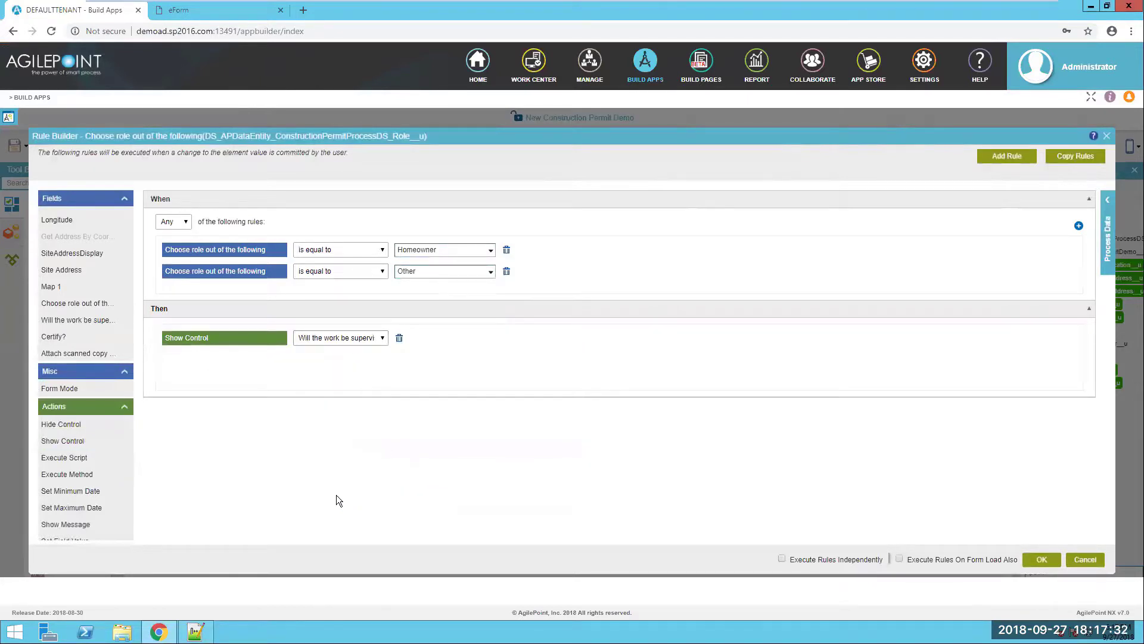
left_click_drag(65, 424, 189, 385)
left_click(373, 360)
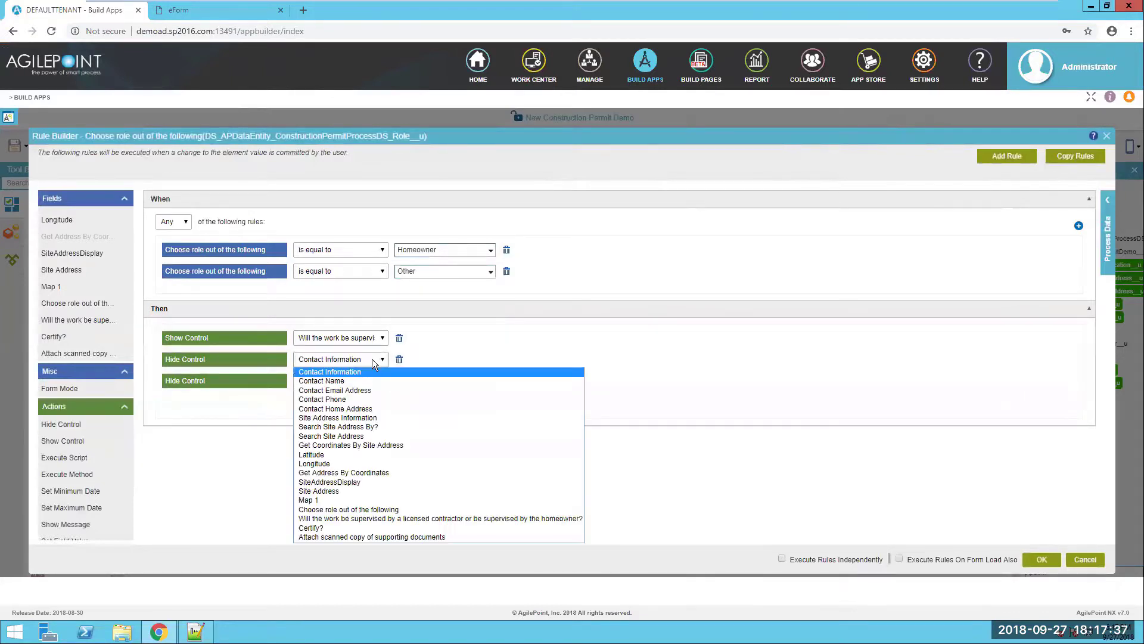
left_click(332, 527)
left_click(341, 381)
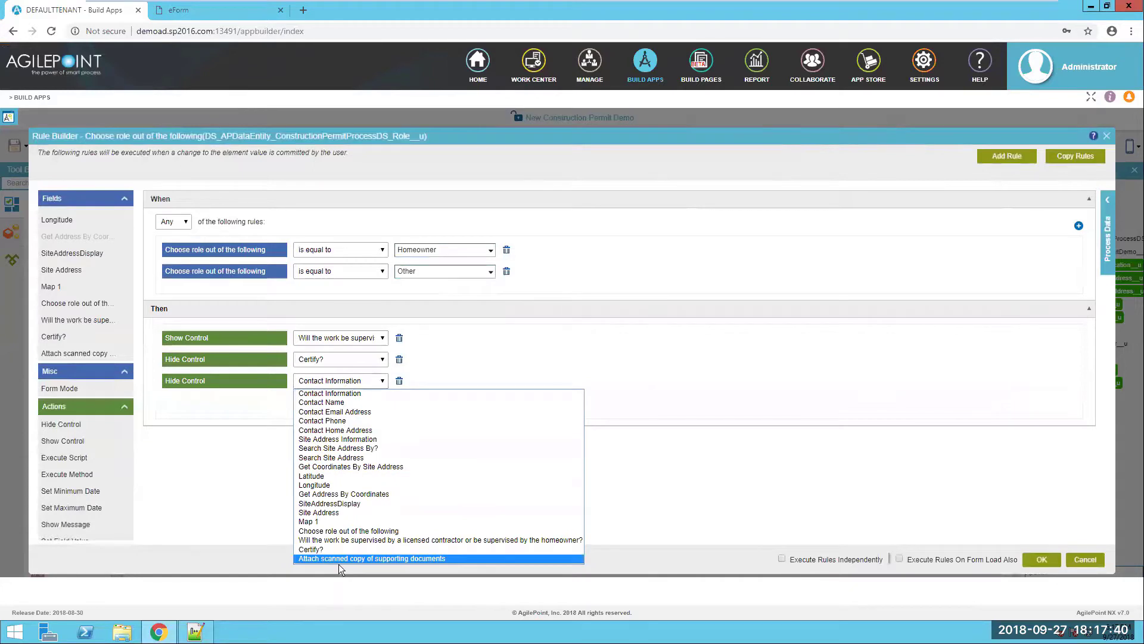
left_click(339, 559)
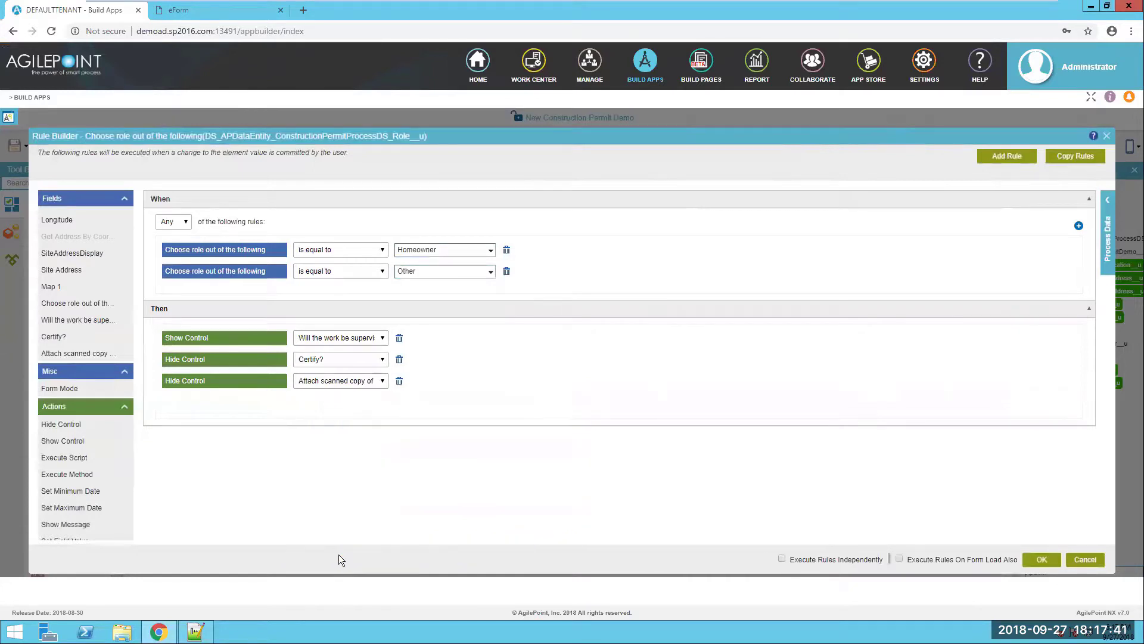
- Add a second role rule with the condition role equals Licensed Contractor
left_click(1015, 158)
scroll(632, 370, "down", 2)
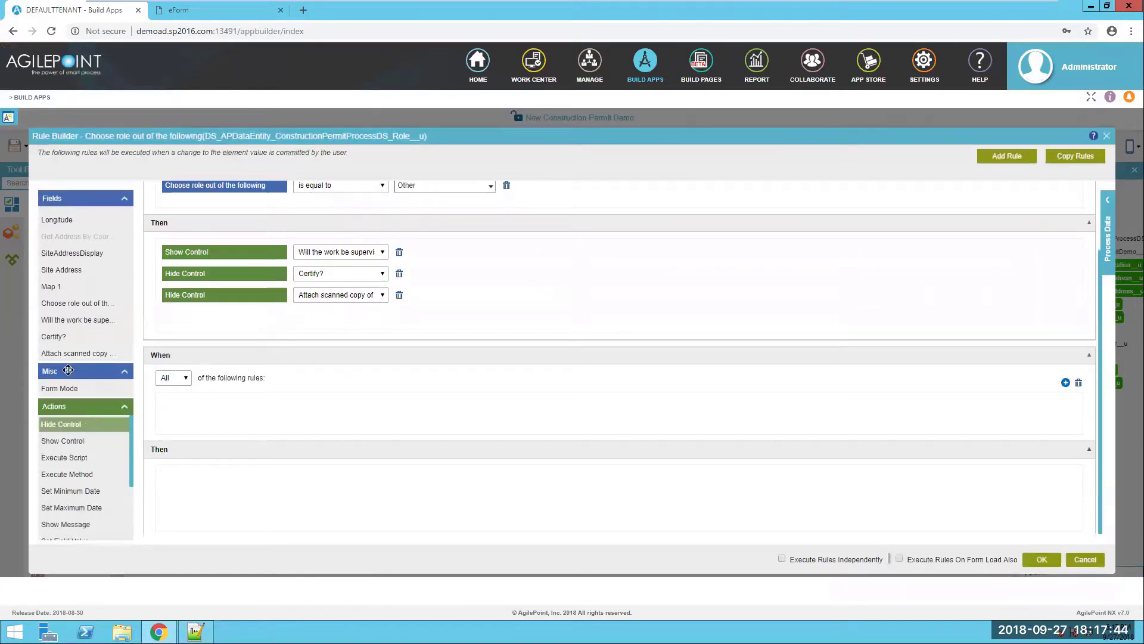
left_click_drag(102, 303, 223, 401)
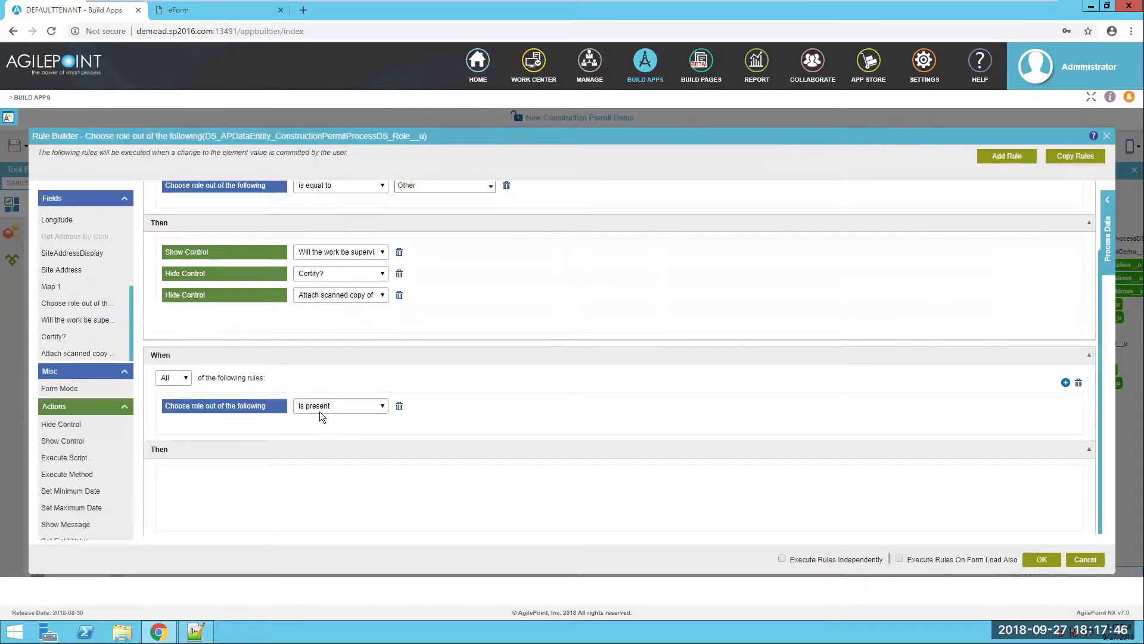
left_click(320, 410)
left_click(337, 457)
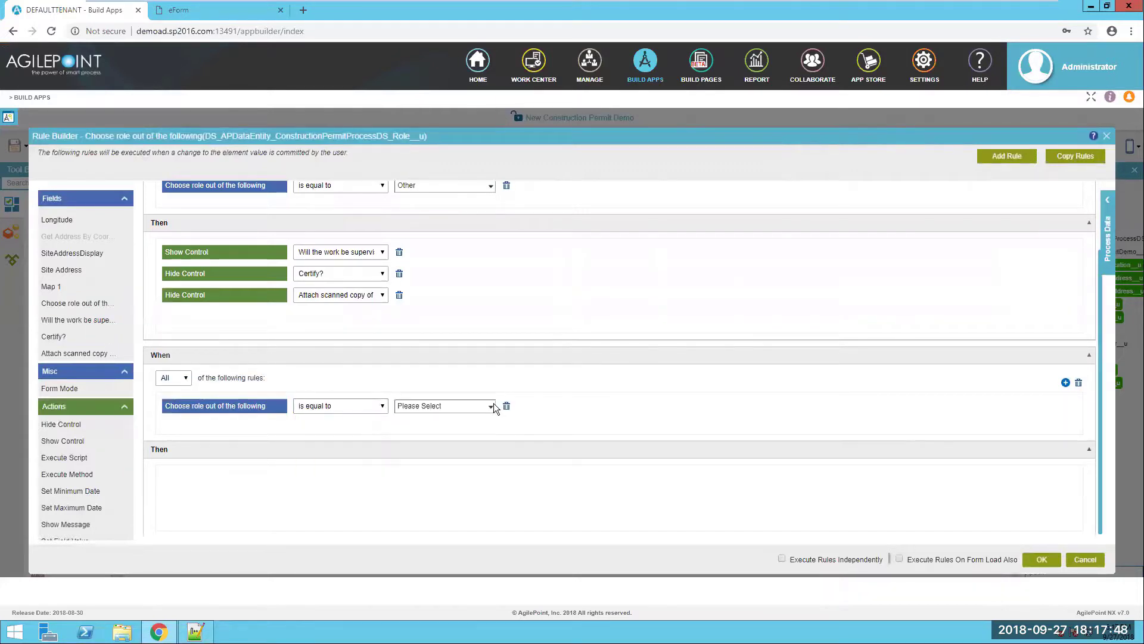
left_click(492, 406)
left_click(437, 447)
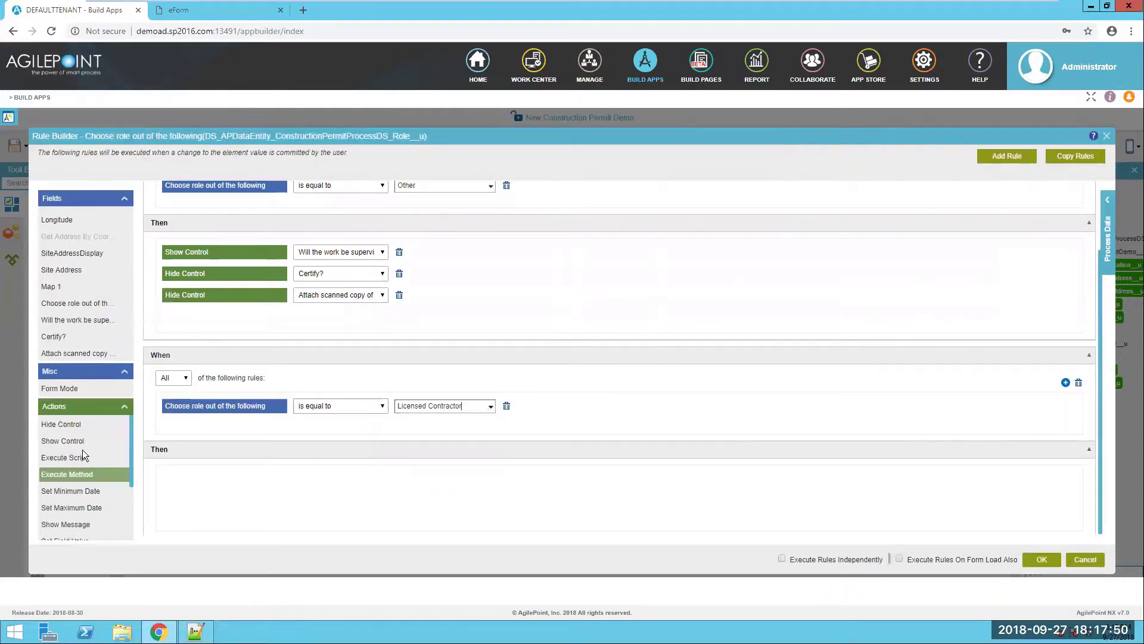
- For Licensed Contractor, show the attachment upload and hide Certify? and the supervision question
left_click_drag(62, 440, 332, 483)
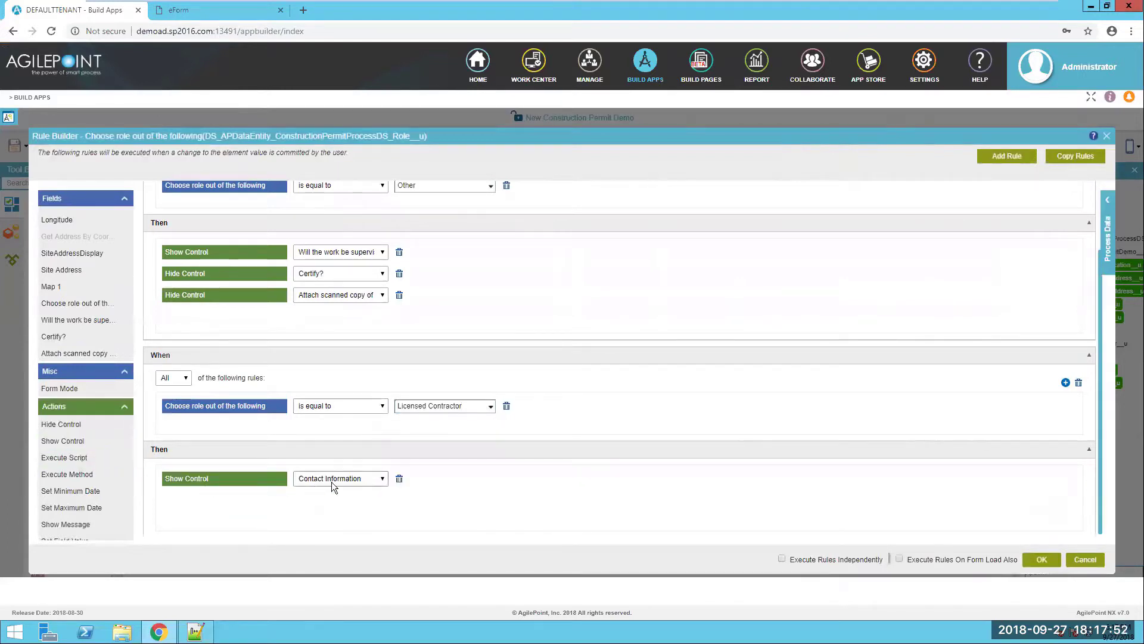
left_click(331, 482)
left_click(345, 465)
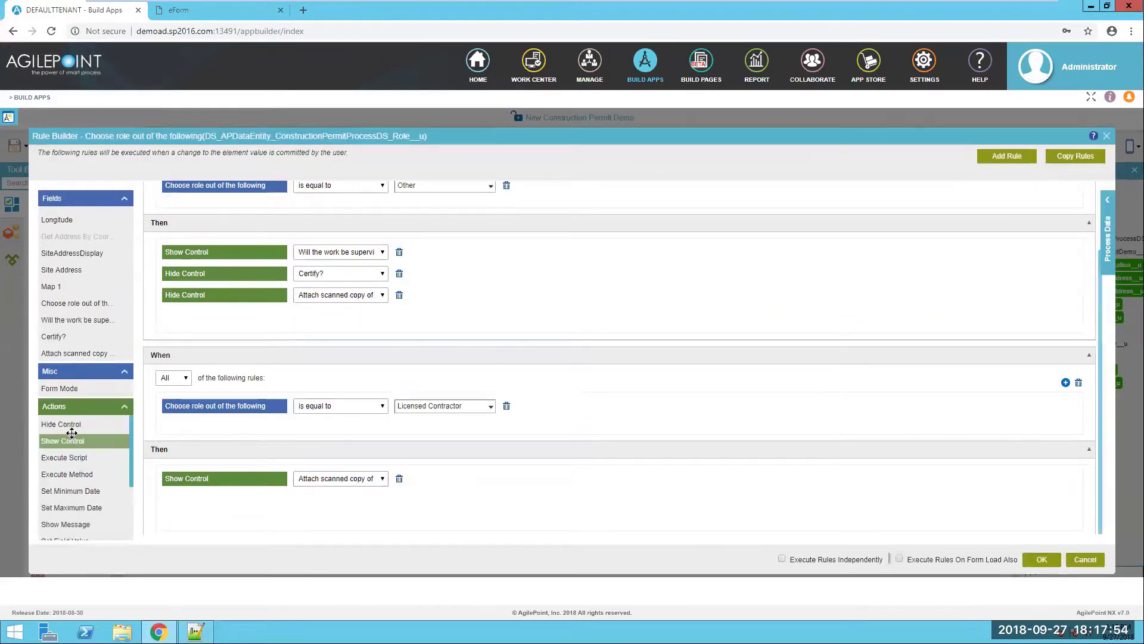
left_click_drag(66, 425, 197, 500)
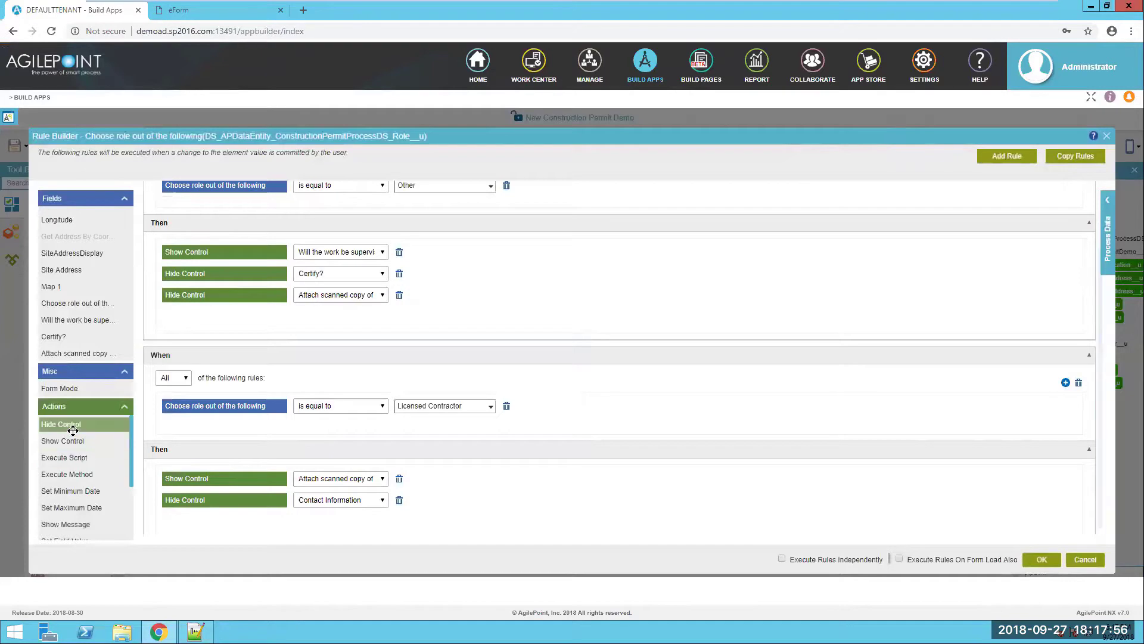
left_click_drag(73, 431, 205, 522)
left_click(344, 499)
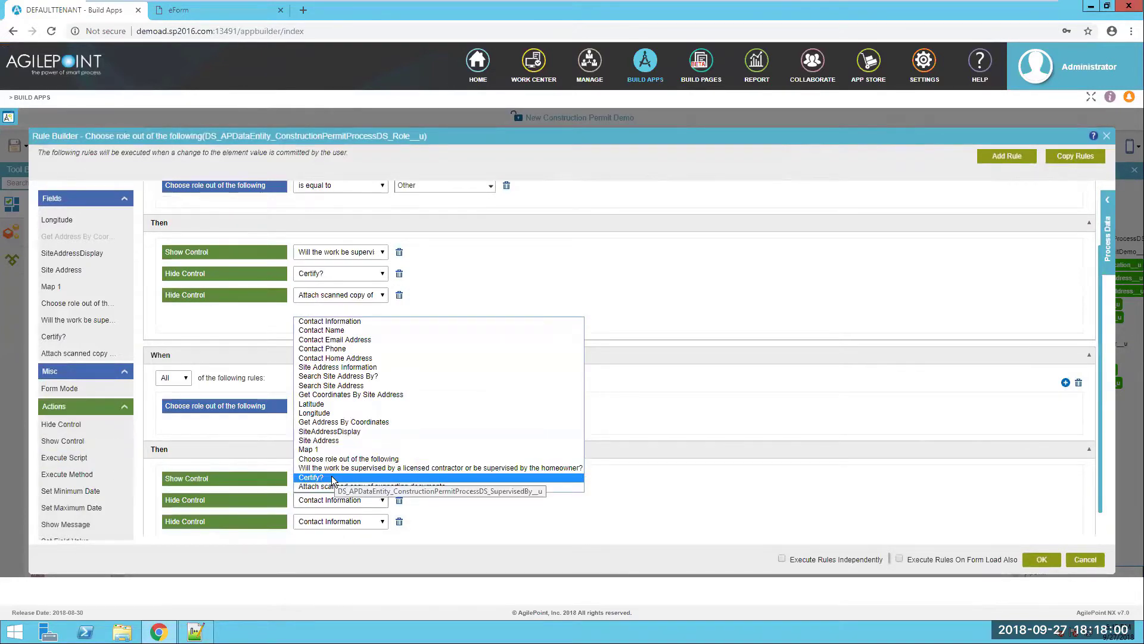
left_click(332, 478)
left_click(338, 521)
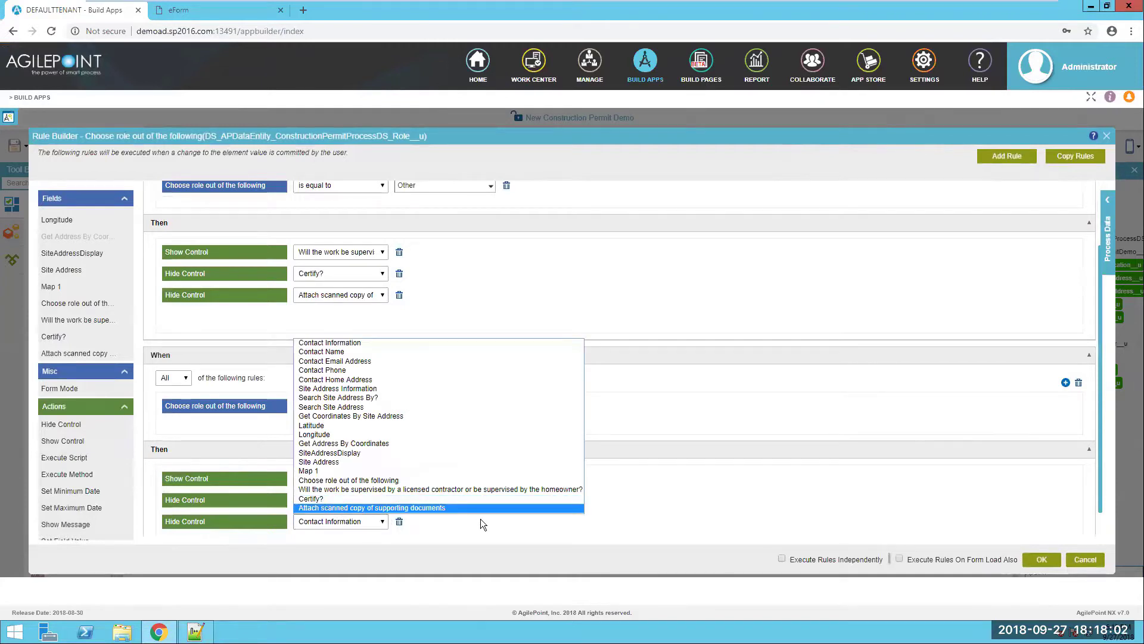
left_click(405, 498)
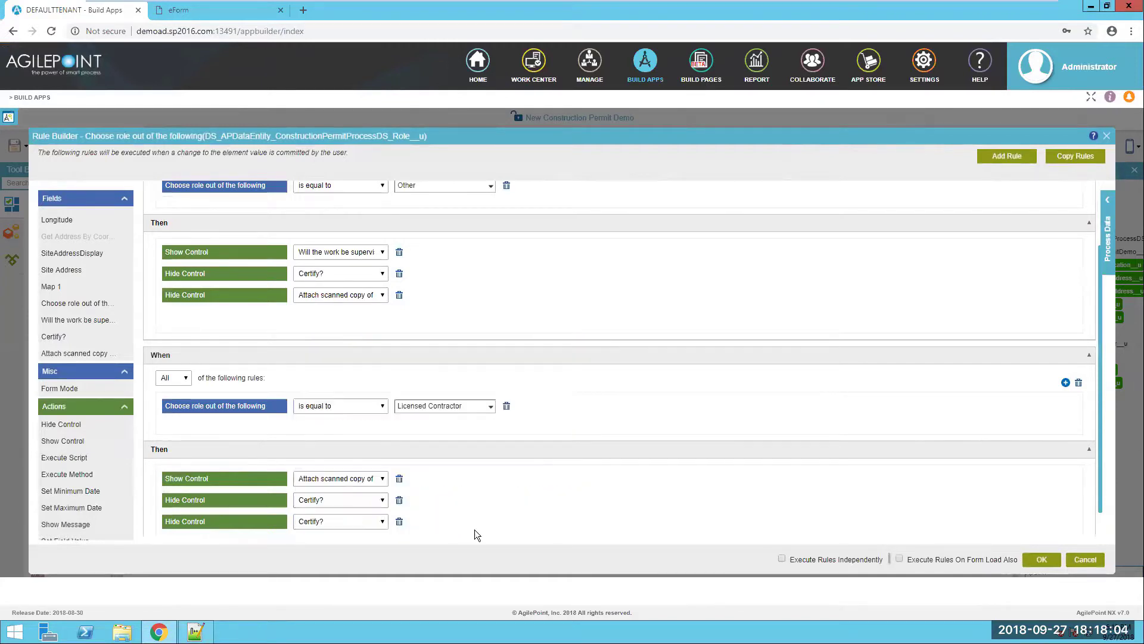
left_click(354, 509)
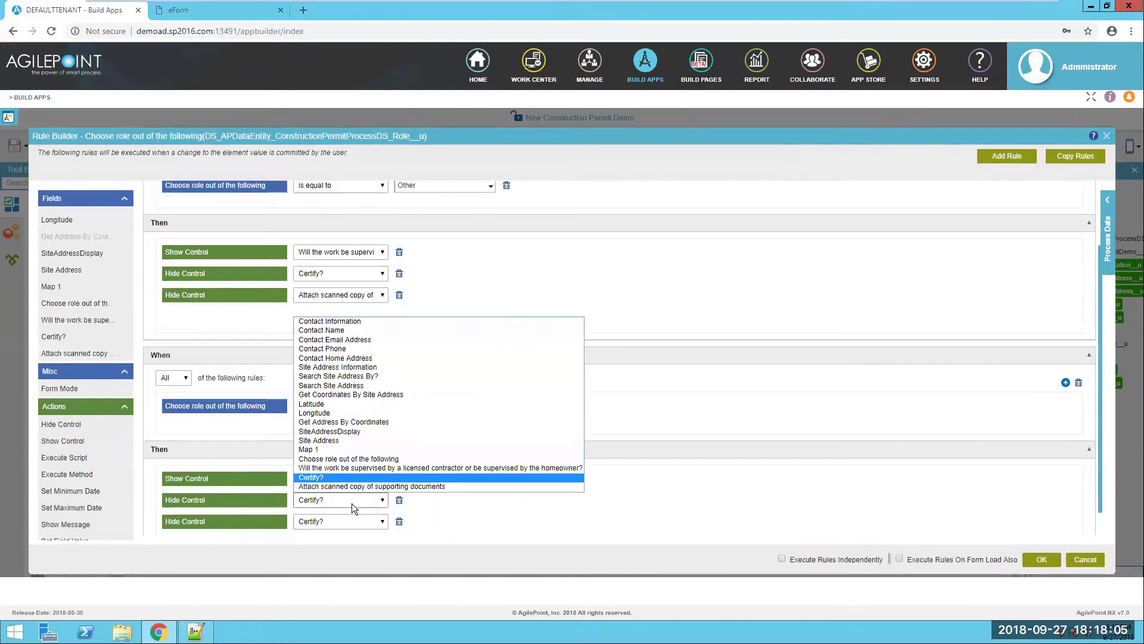
left_click(355, 469)
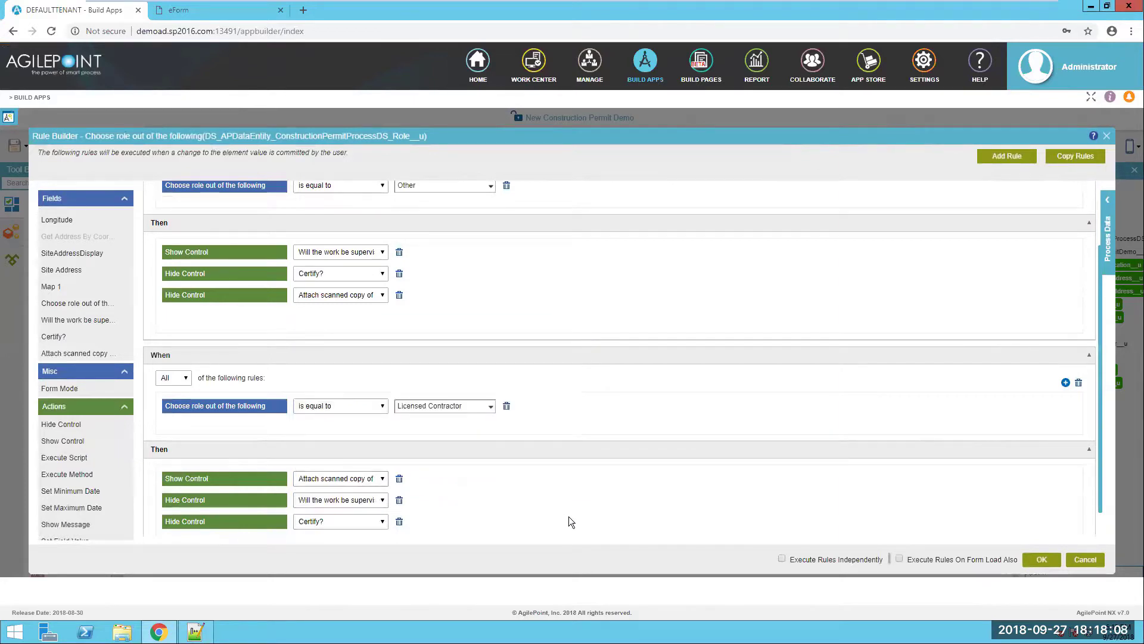
- Run rules independently and on form load, save, then open the supervision question's rules
left_click(782, 559)
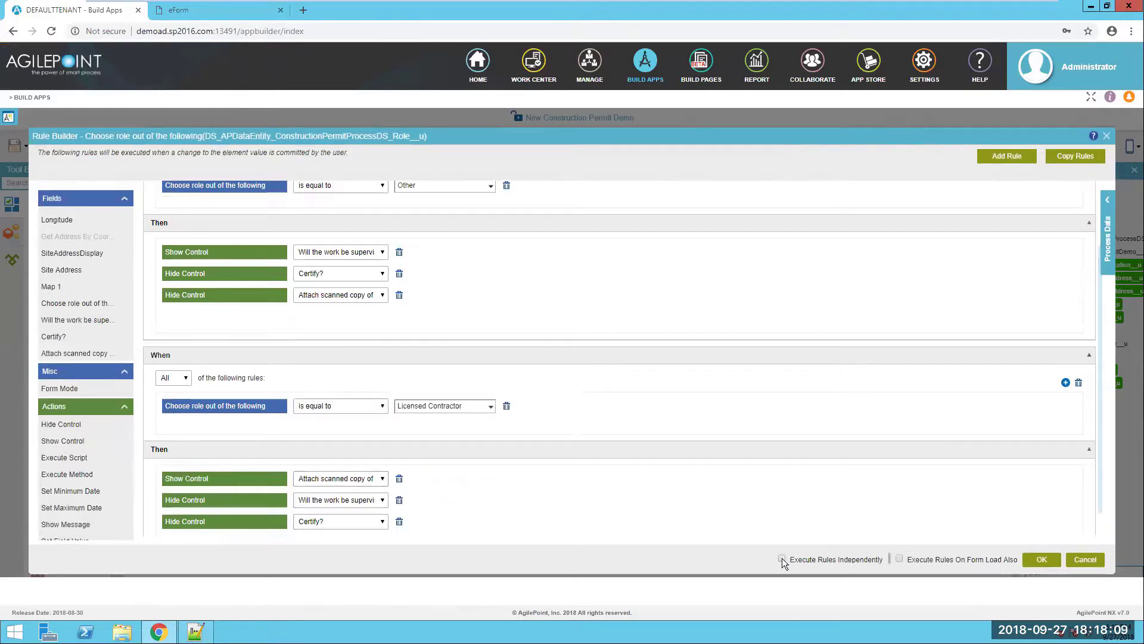
left_click(899, 559)
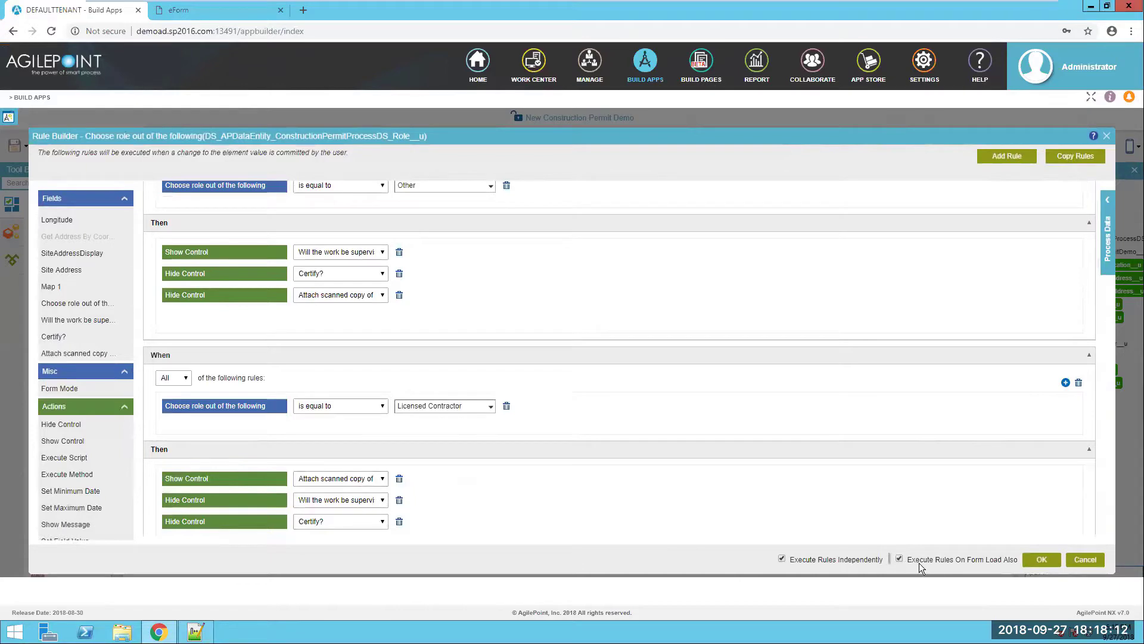
left_click(1041, 559)
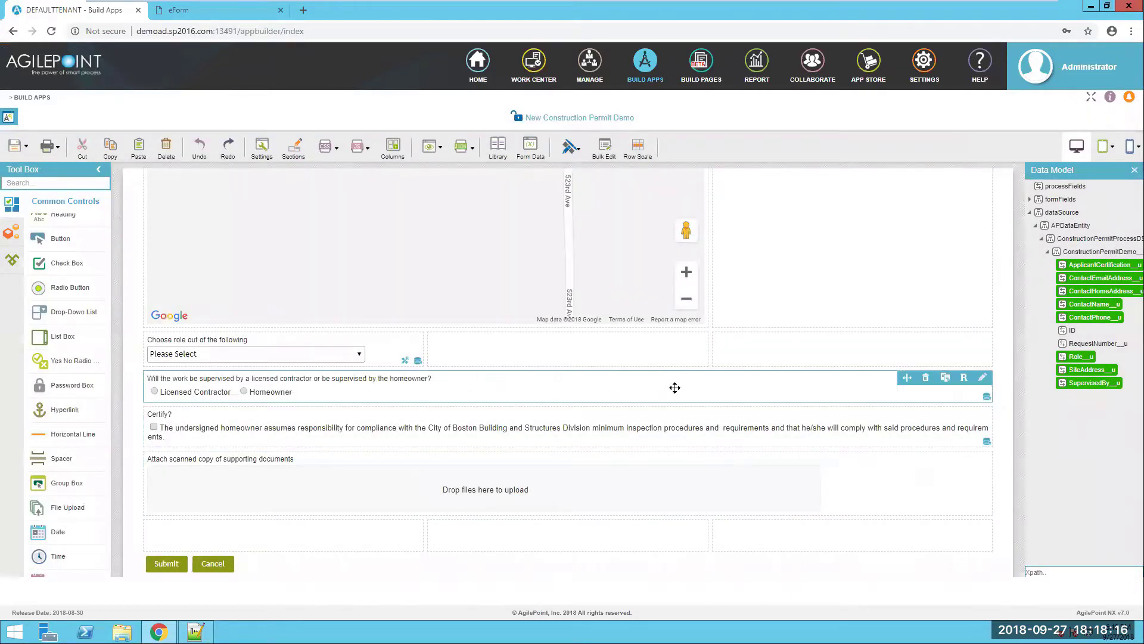
left_click(962, 378)
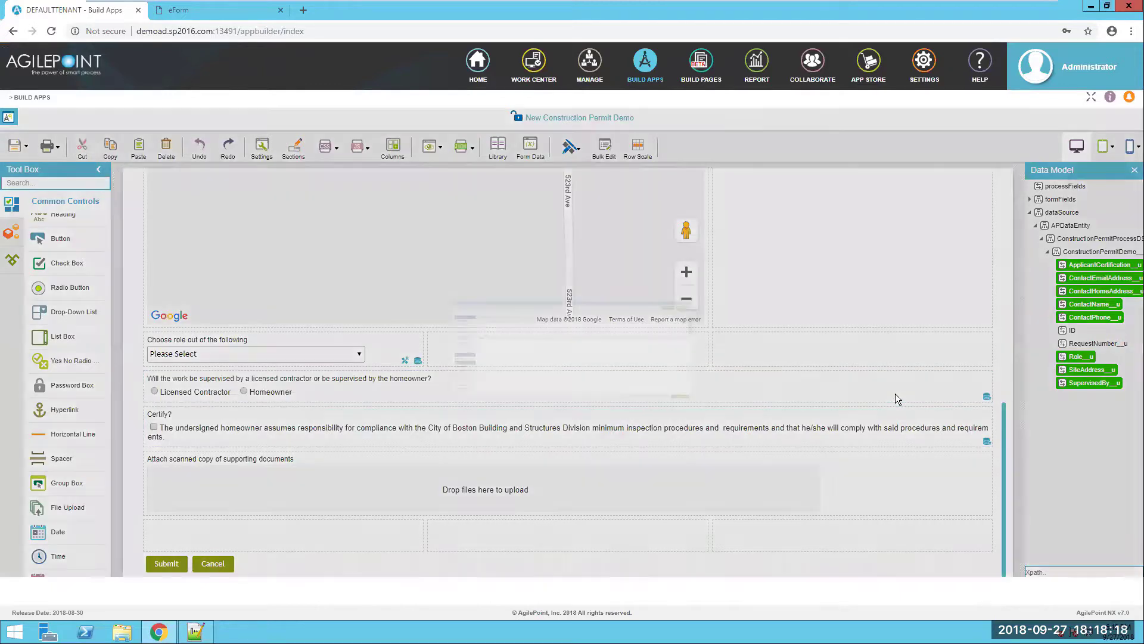
scroll(84, 295, "down", 5)
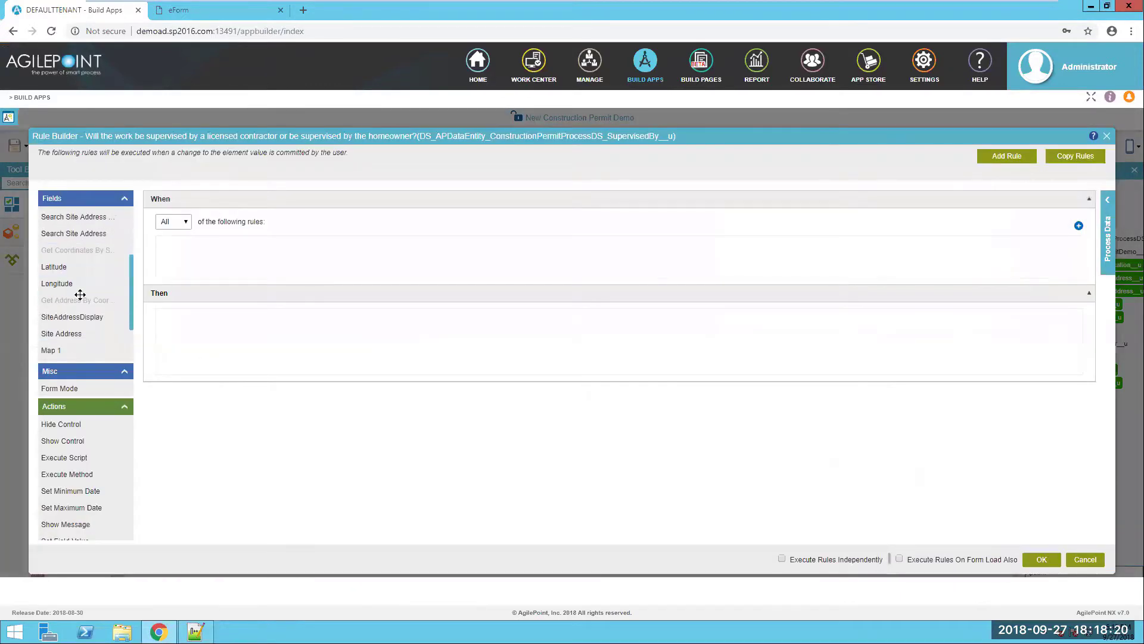
- Add a Licensed Contractor supervision rule that shows the scanned-copy upload and hides Certify?
left_click_drag(87, 320, 210, 258)
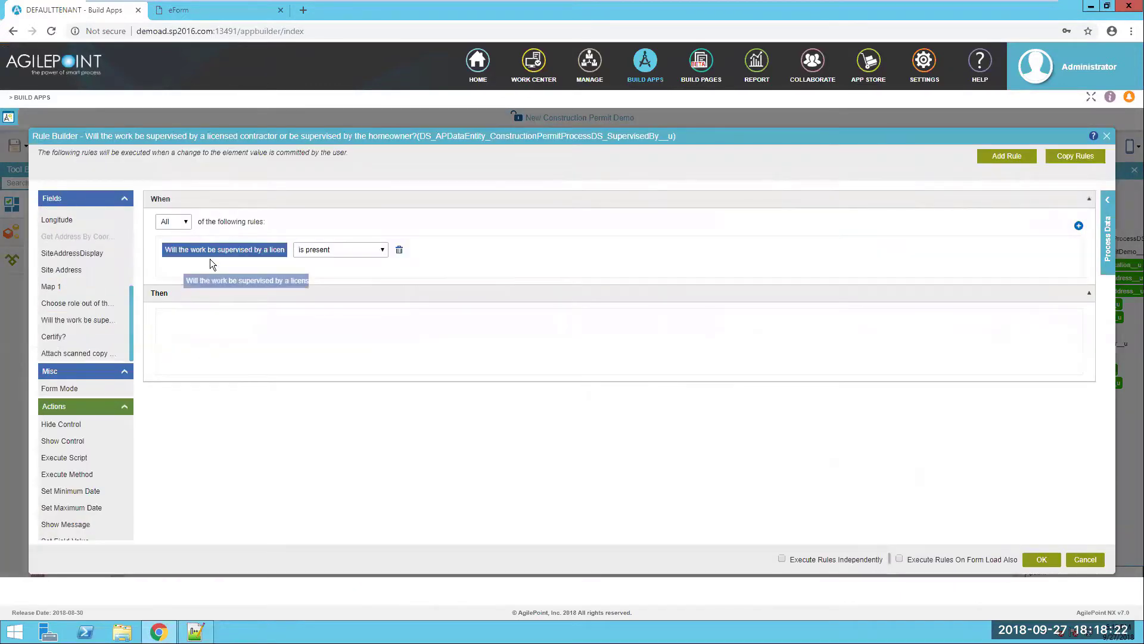
left_click(362, 250)
left_click(342, 300)
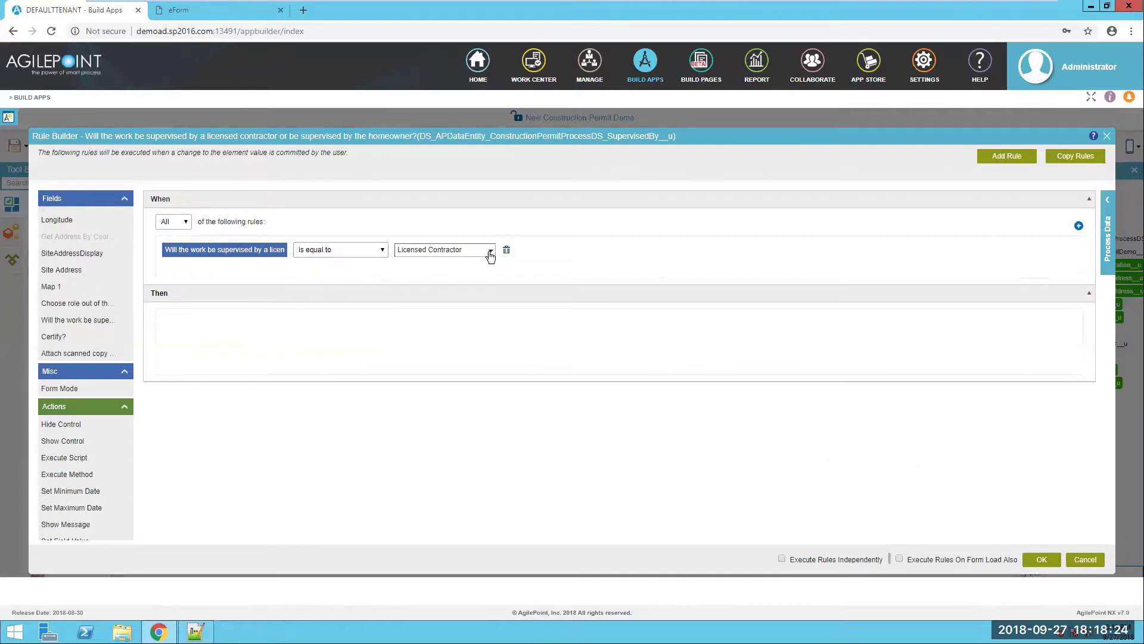
left_click_drag(63, 442, 239, 323)
left_click(337, 322)
left_click(329, 500)
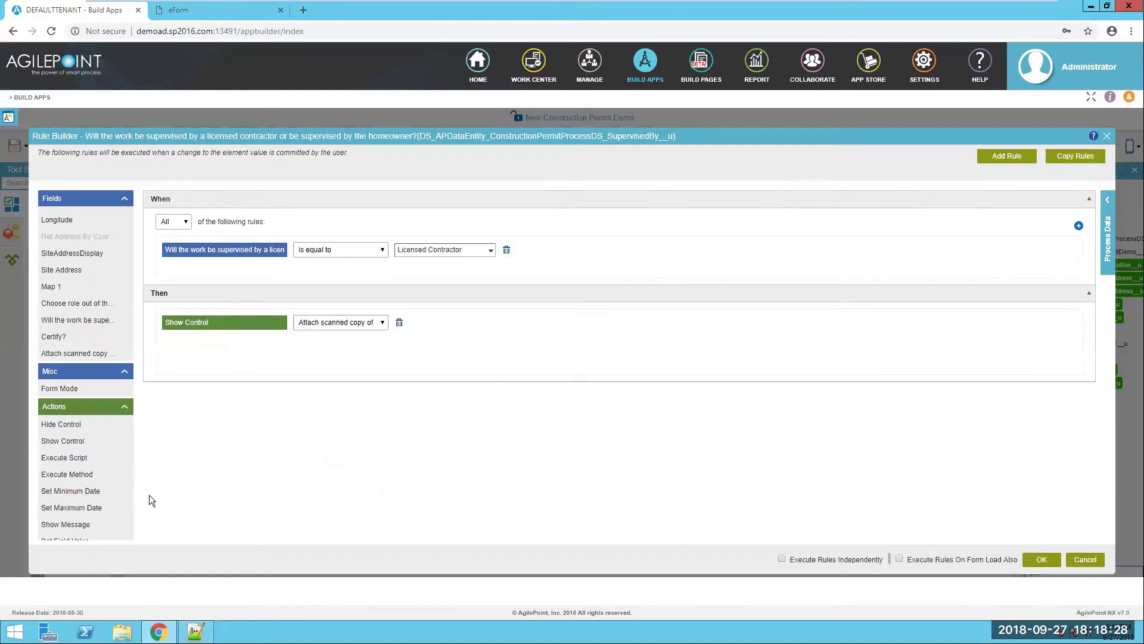
left_click_drag(60, 423, 323, 352)
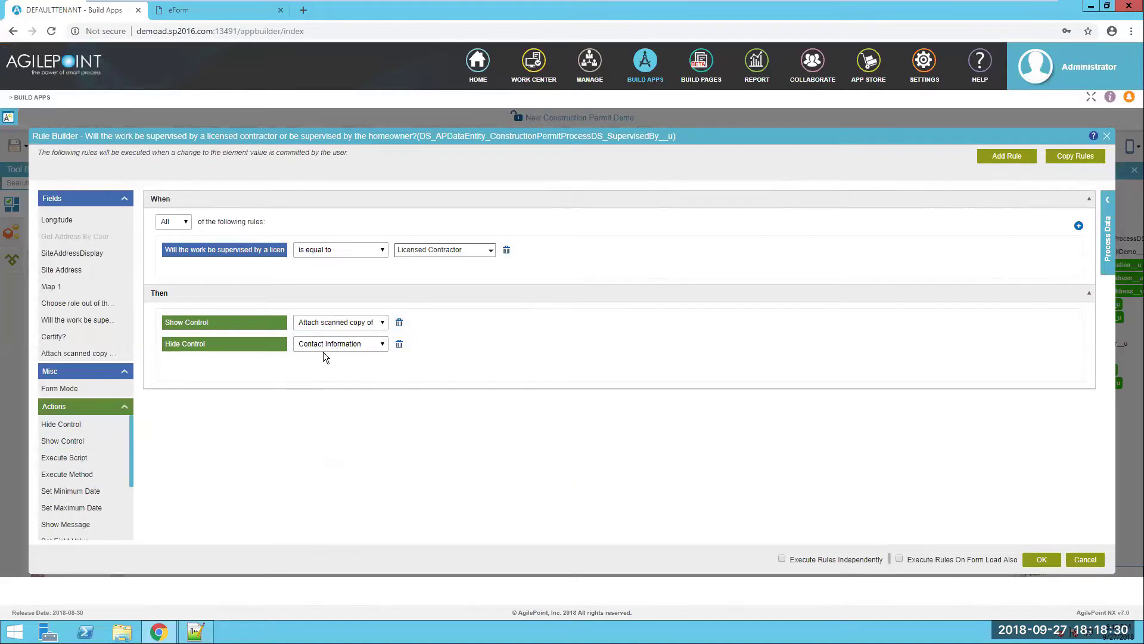
left_click(338, 347)
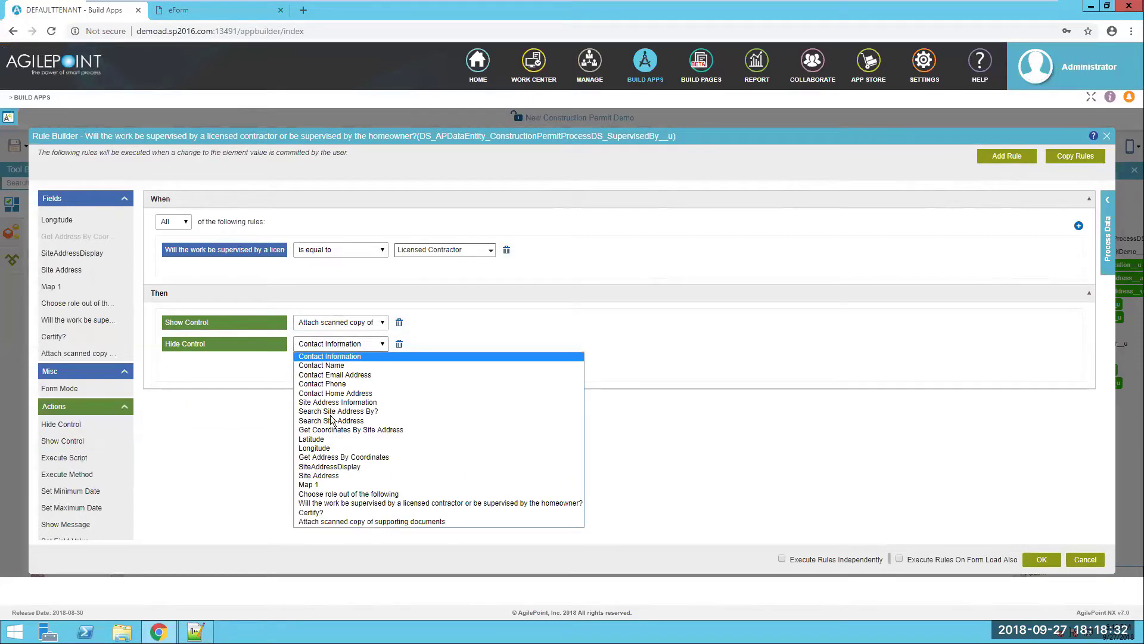
left_click(432, 509)
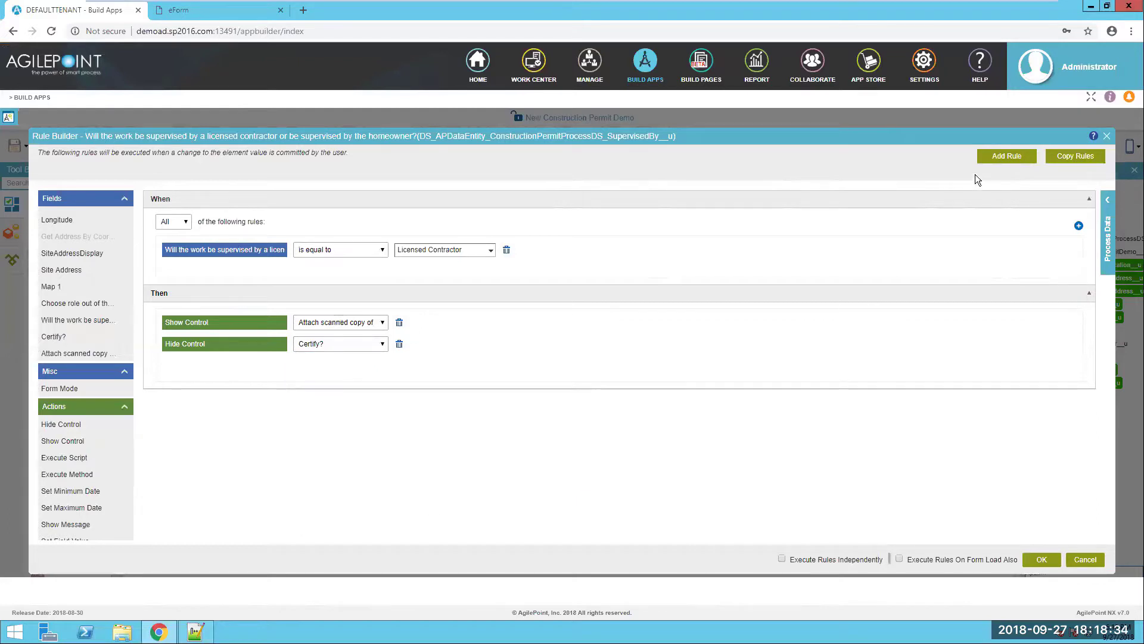
- Add a second rule: supervision equals Homeowner shows Certify? and hides the scanned-copy attachment
left_click(1007, 156)
scroll(156, 518, "down", 1)
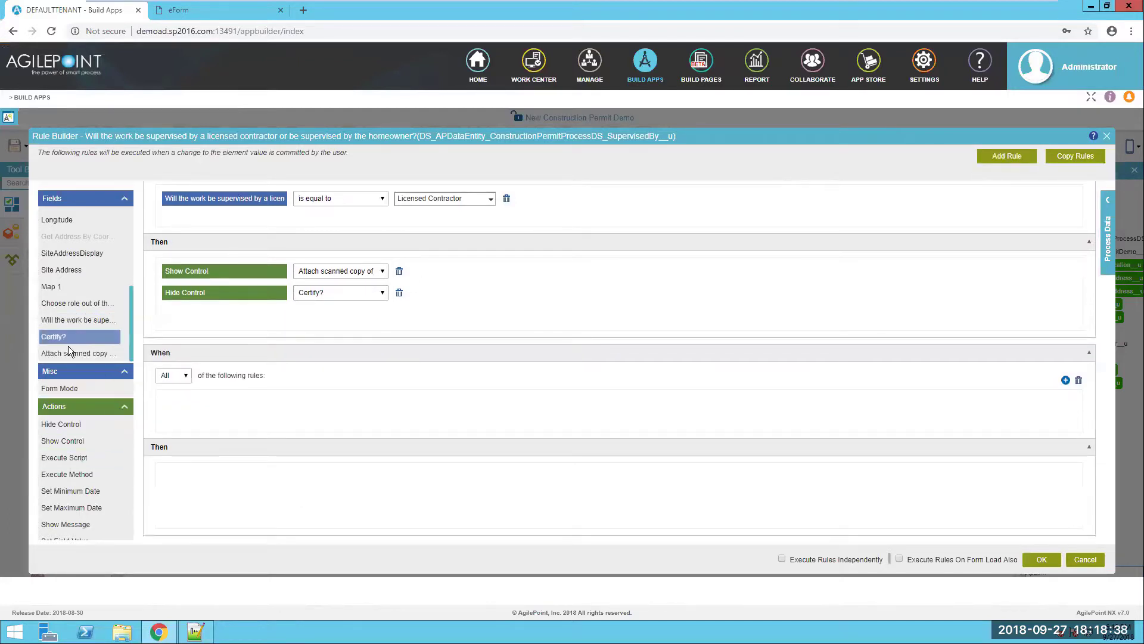
left_click_drag(78, 319, 358, 407)
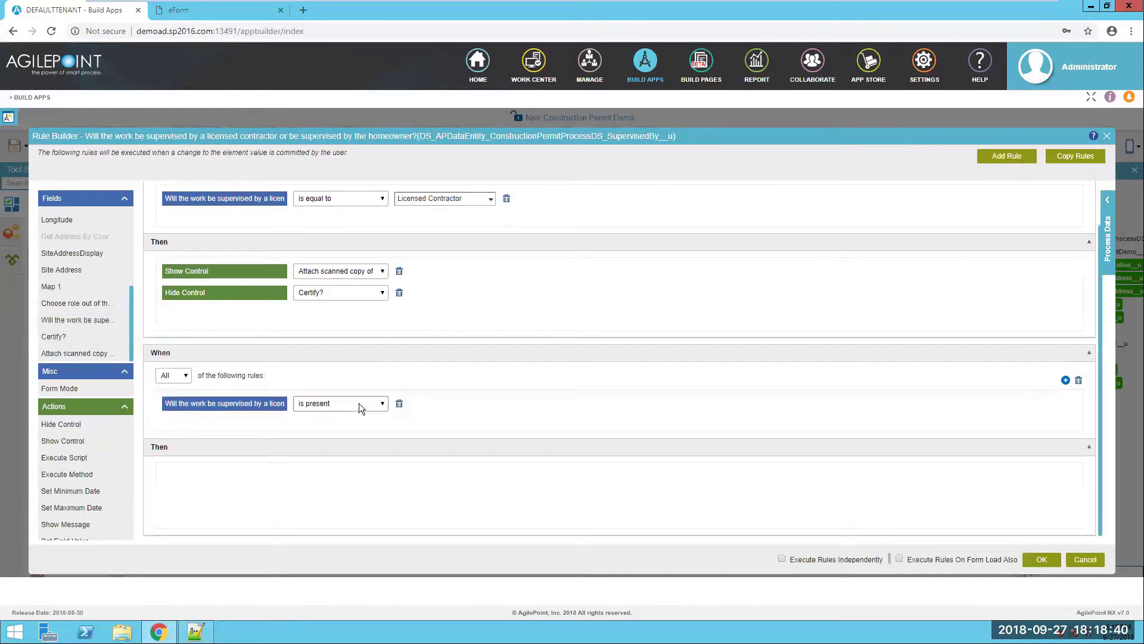
left_click(359, 403)
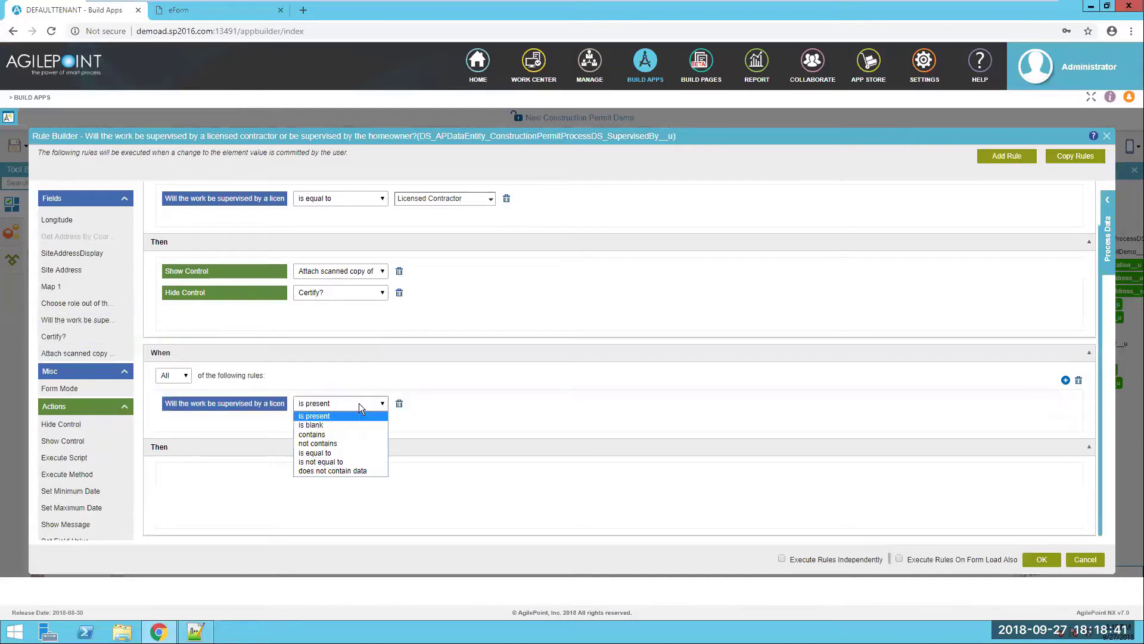
left_click(339, 454)
left_click(492, 407)
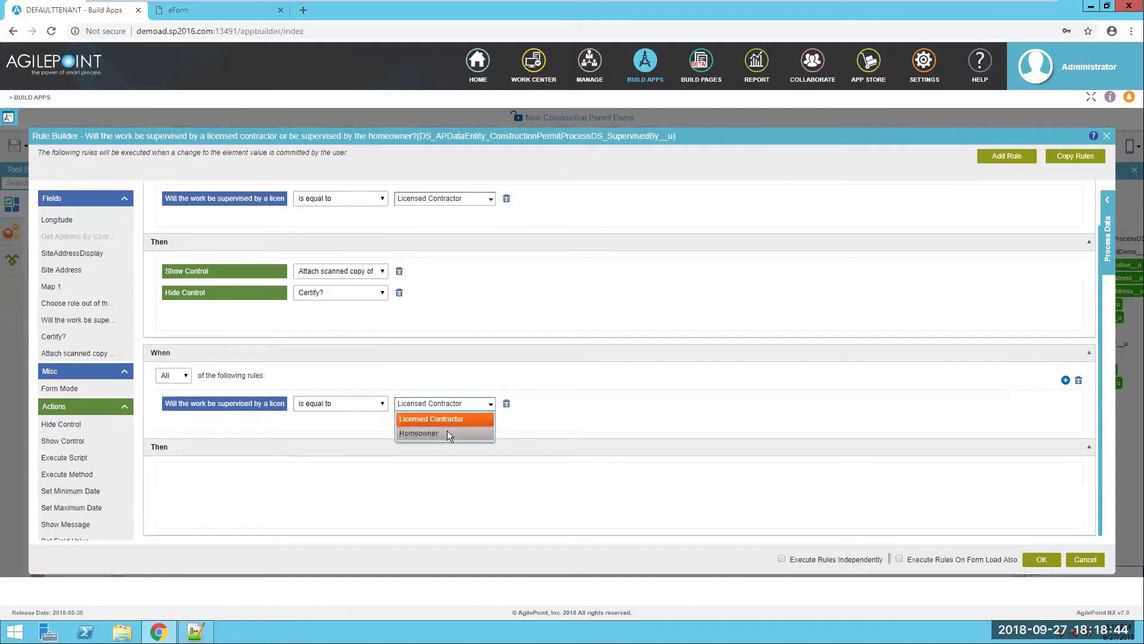
left_click(447, 432)
scroll(82, 517, "down", 1)
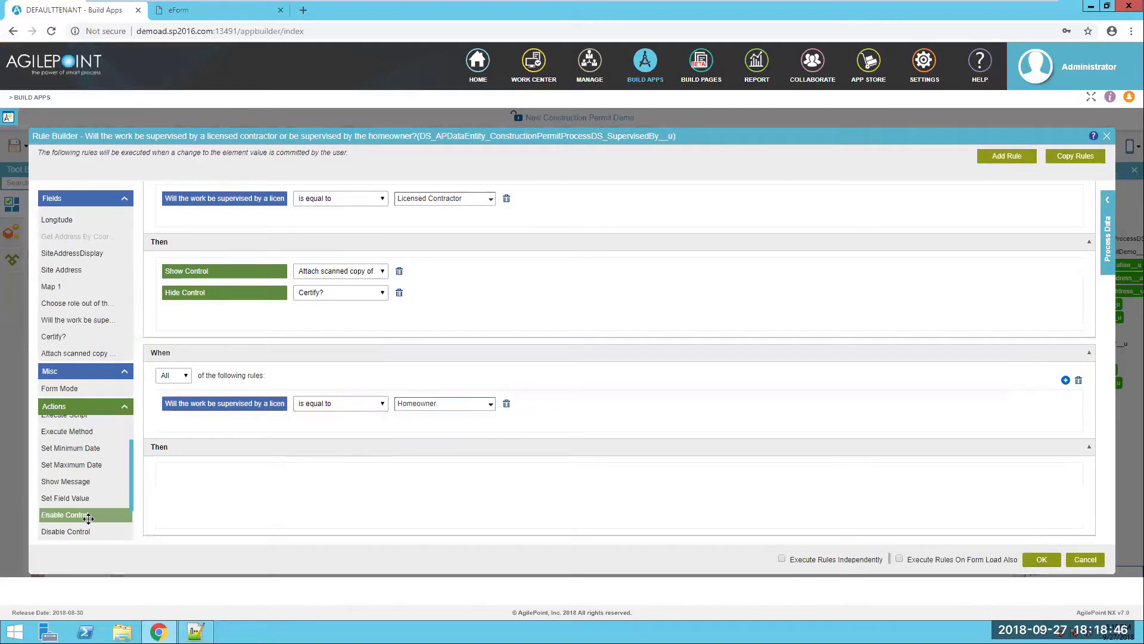
scroll(82, 495, "up", 1)
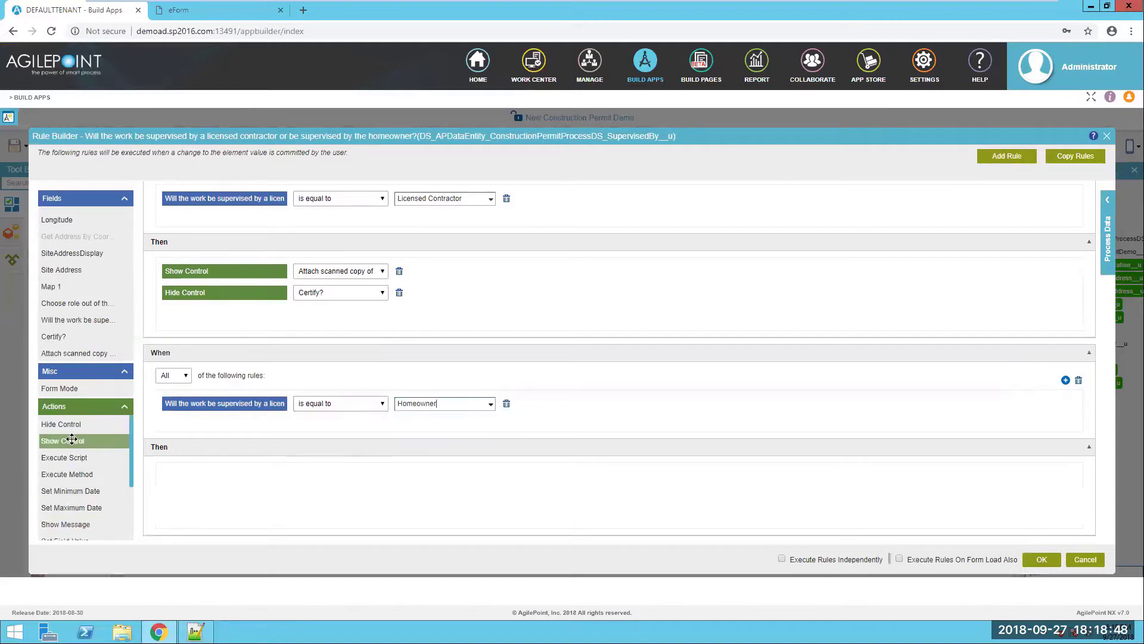
left_click_drag(63, 441, 204, 474)
left_click(324, 475)
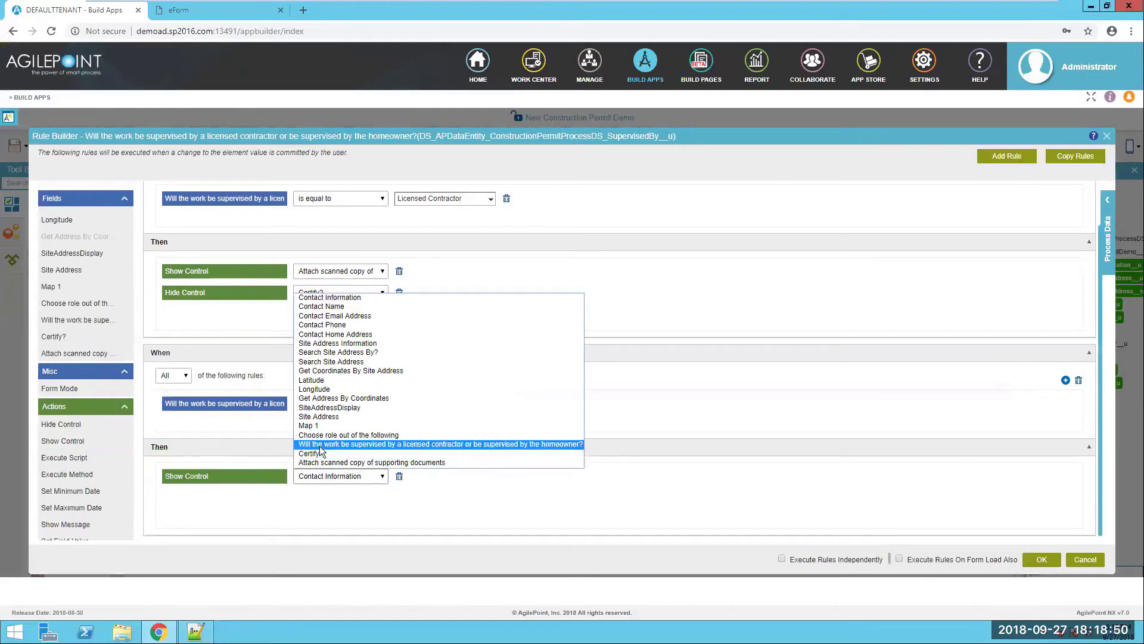
left_click(322, 456)
left_click_drag(135, 469, 224, 503)
left_click(343, 498)
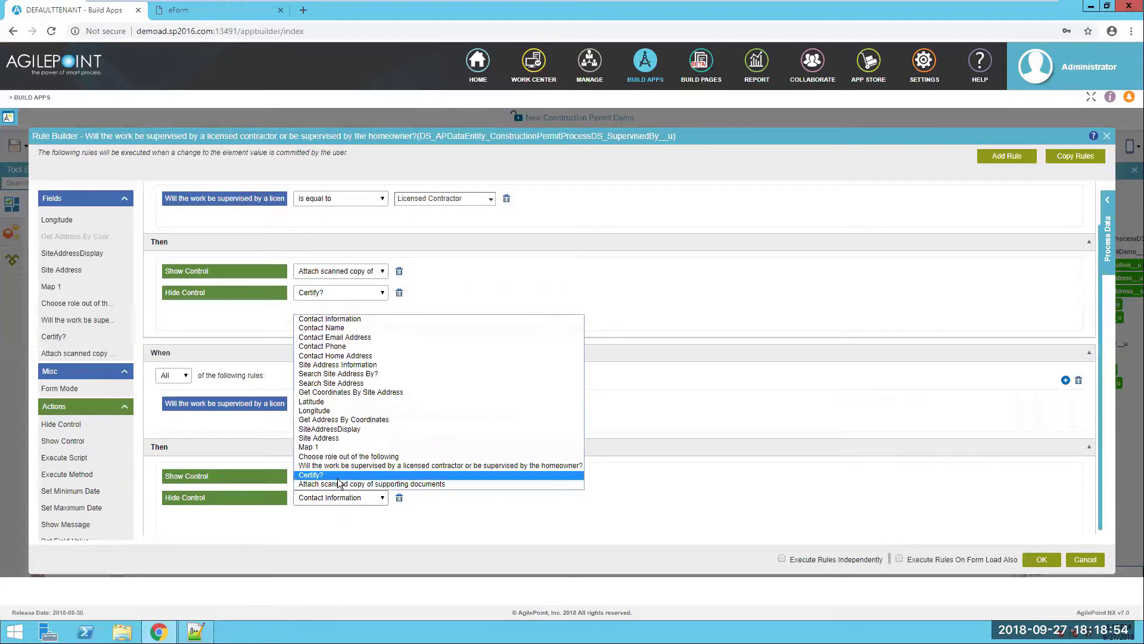
left_click(369, 484)
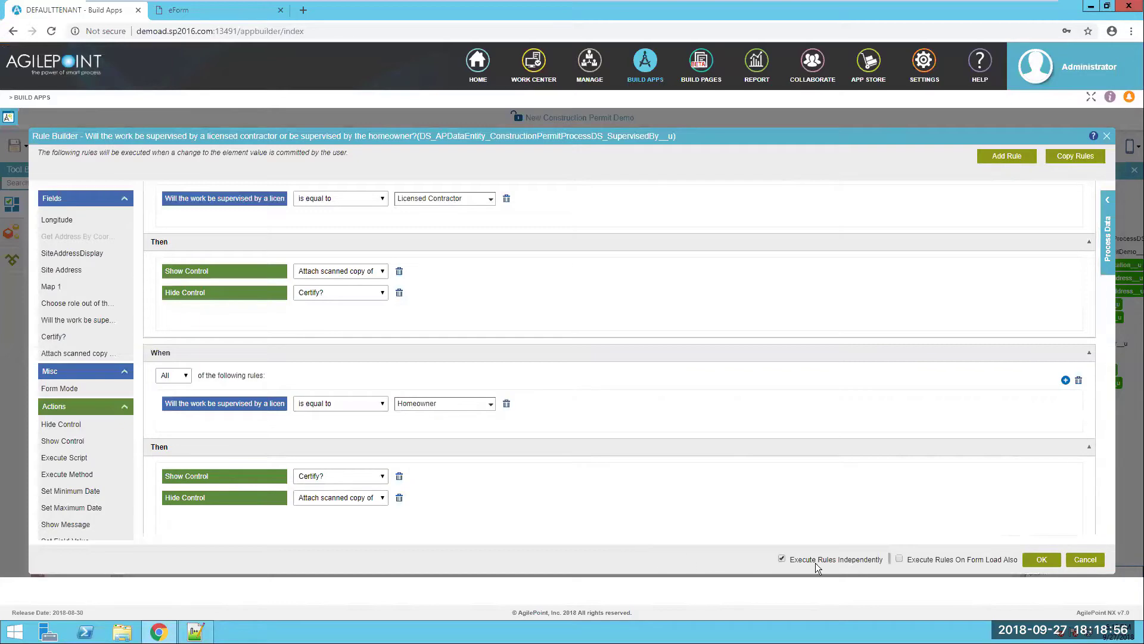
- Make the rules run independently, save them, and launch a live preview of the form
left_click(906, 559)
left_click(1041, 560)
scroll(426, 462, "up", 3)
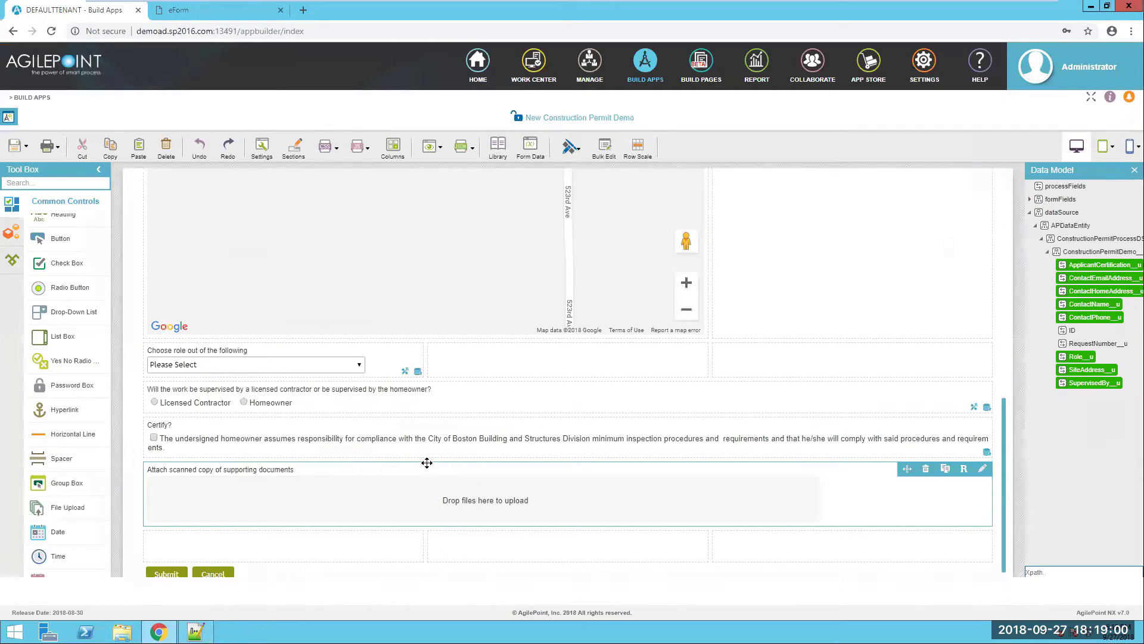
scroll(423, 459, "up", 5)
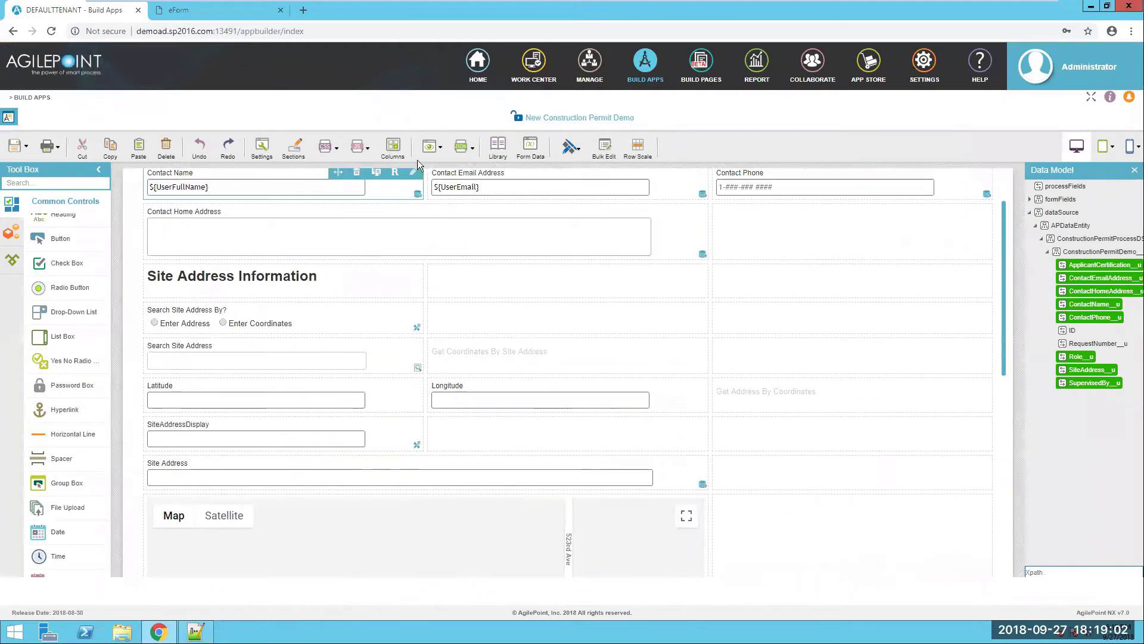
left_click(437, 147)
left_click(451, 220)
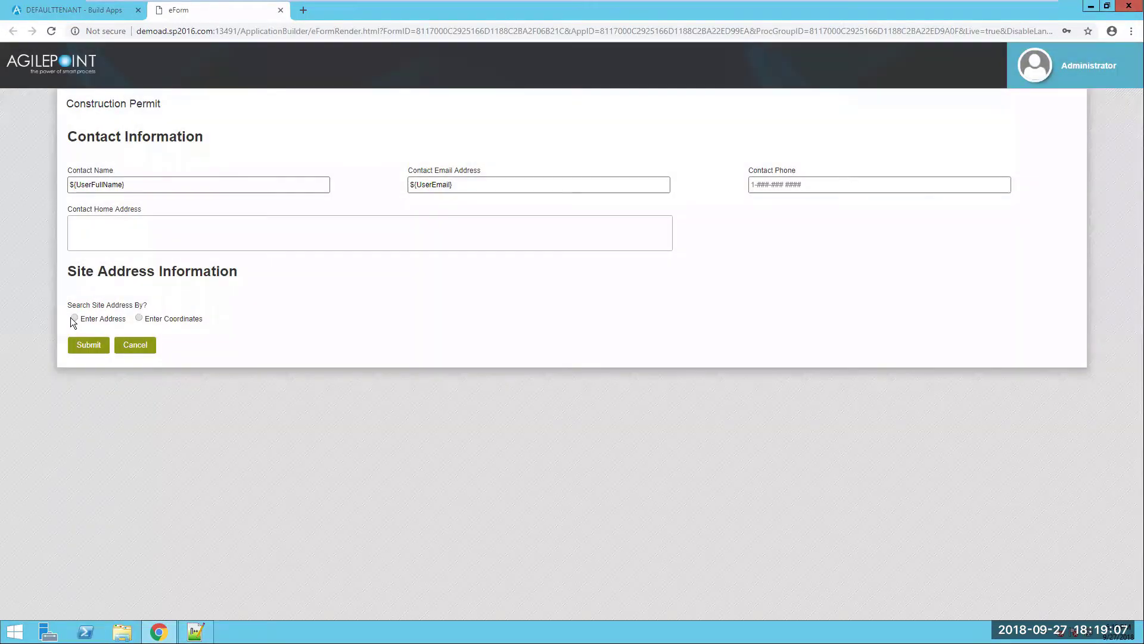
left_click(74, 318)
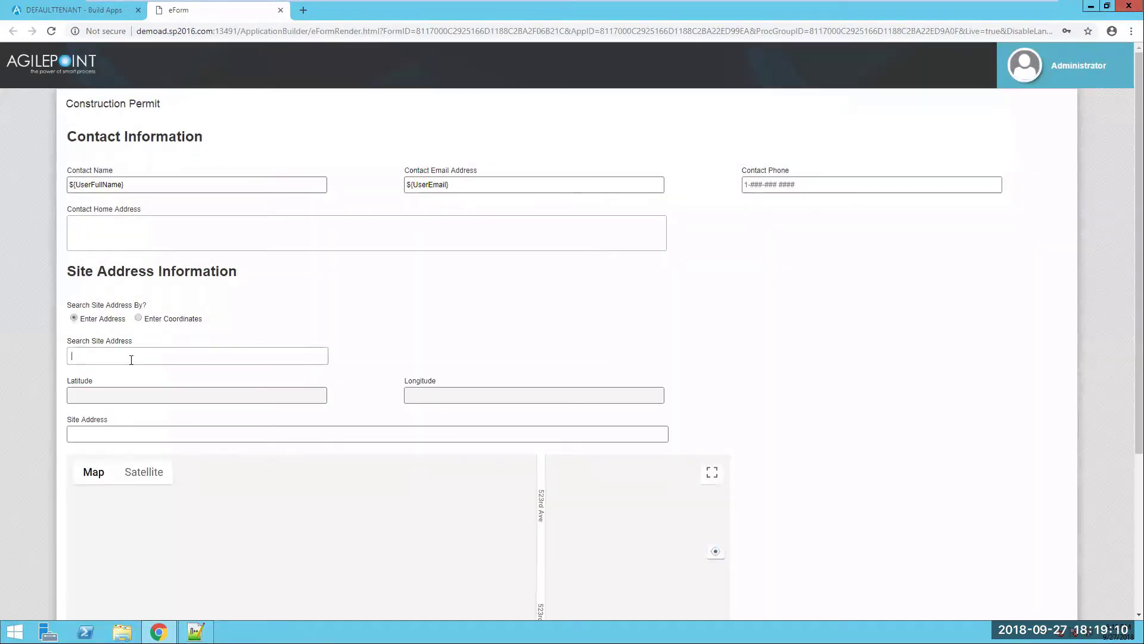
left_click(131, 360)
type("67")
left_click(115, 372)
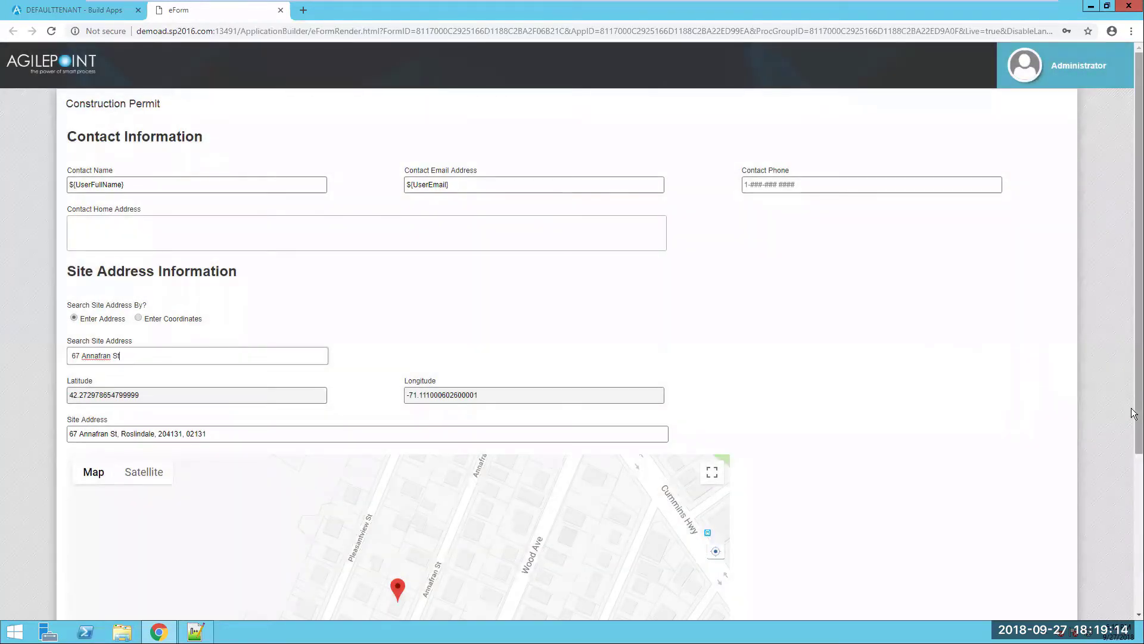
left_click_drag(1134, 413, 1134, 569)
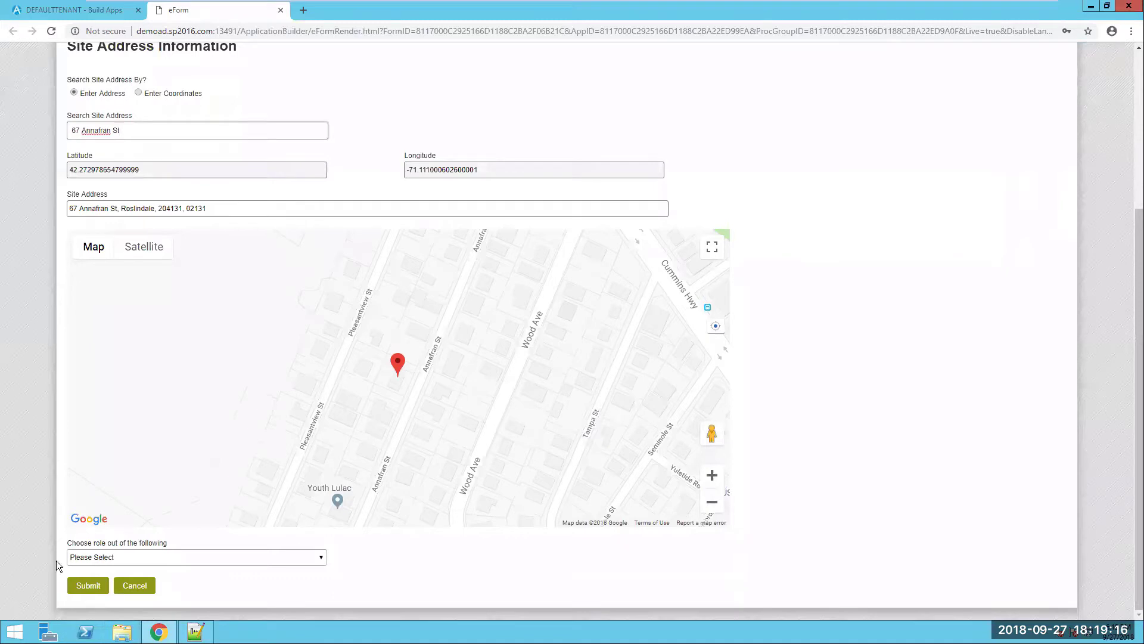
- Set role to Homeowner, try both supervision choices, then close the preview
left_click(177, 562)
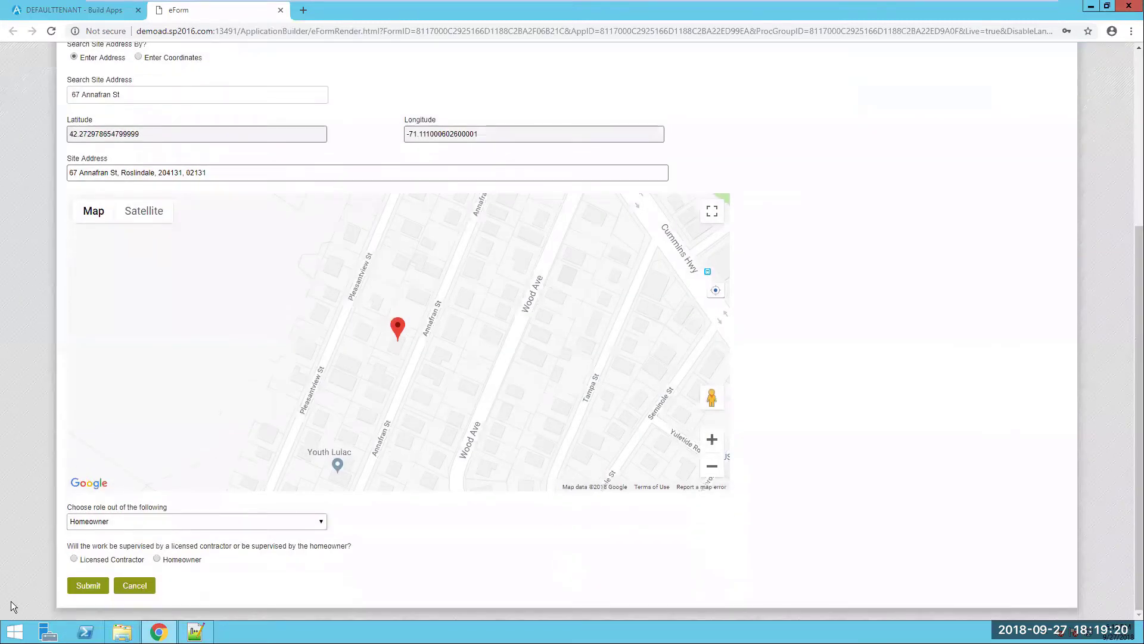
left_click(156, 559)
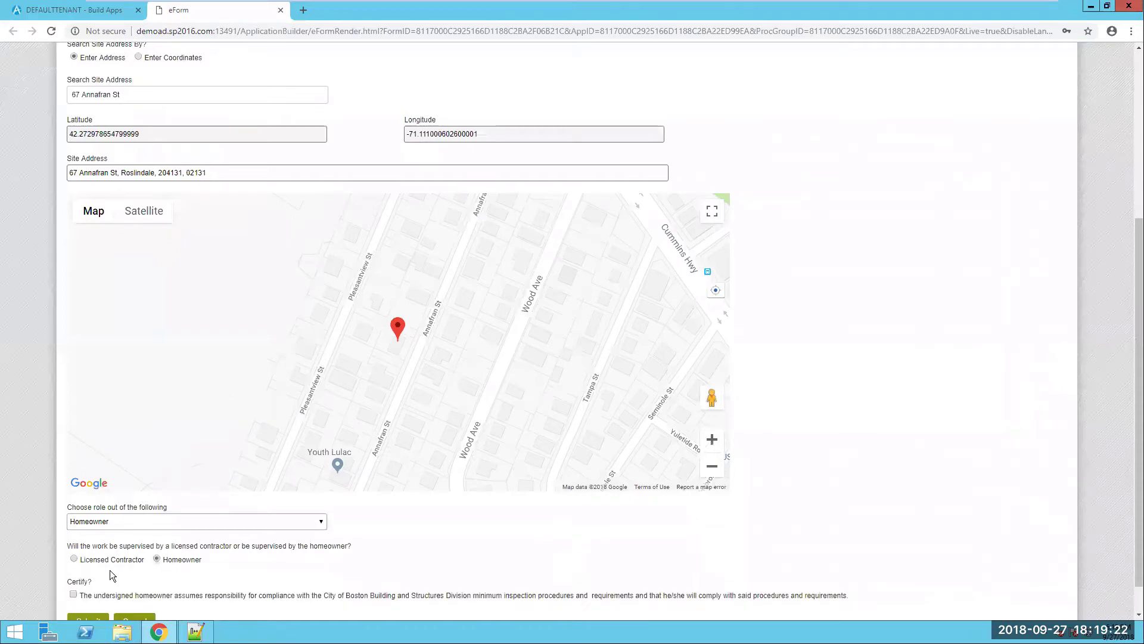
left_click(74, 560)
scroll(668, 580, "down", 1)
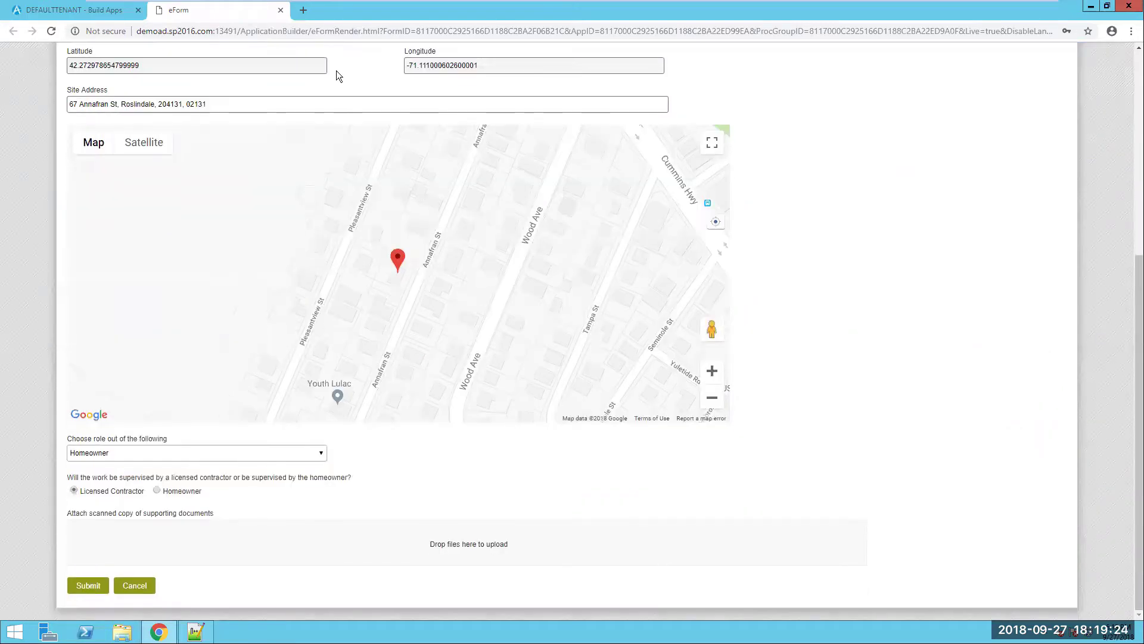
left_click(280, 11)
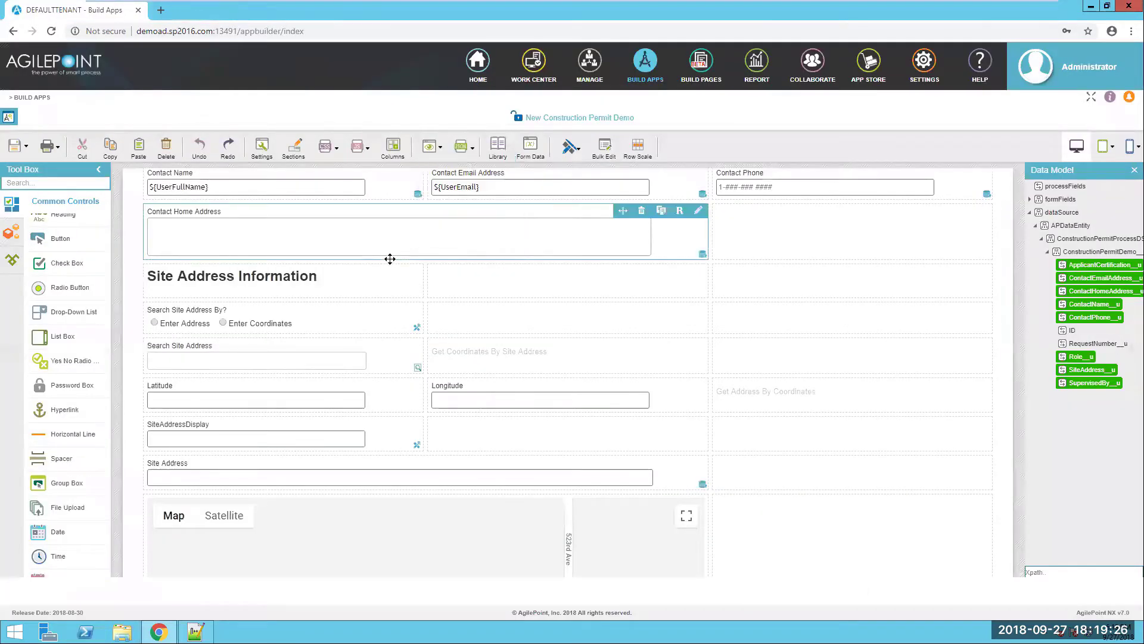
- Upload SharedCSS.css as the shared stylesheet, enable it and apply it to the form
left_click(326, 147)
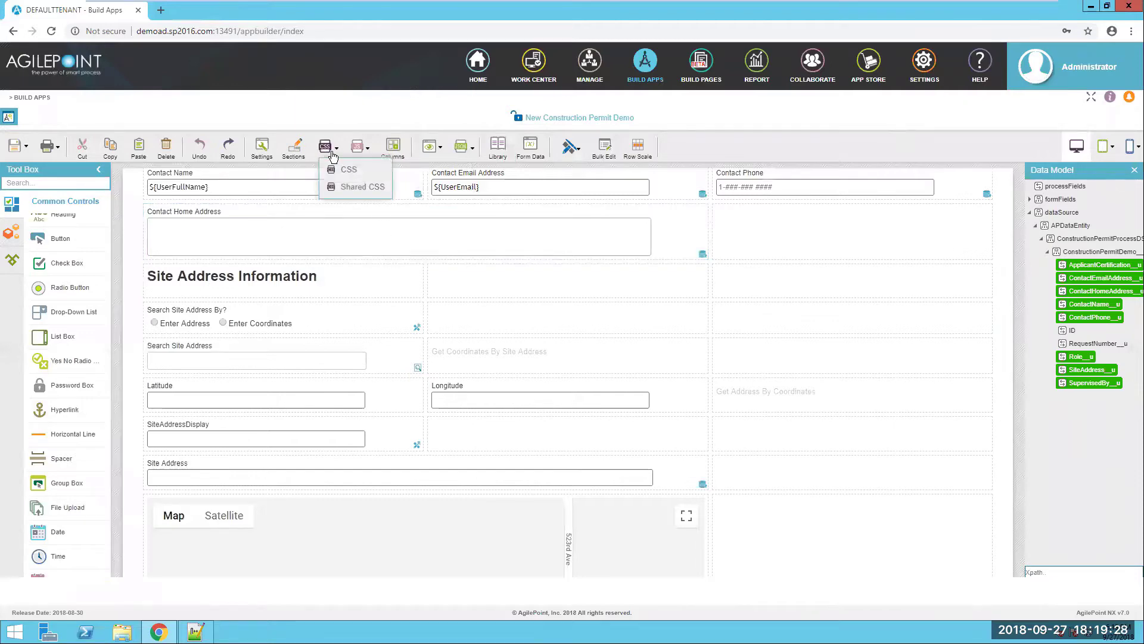
left_click(341, 187)
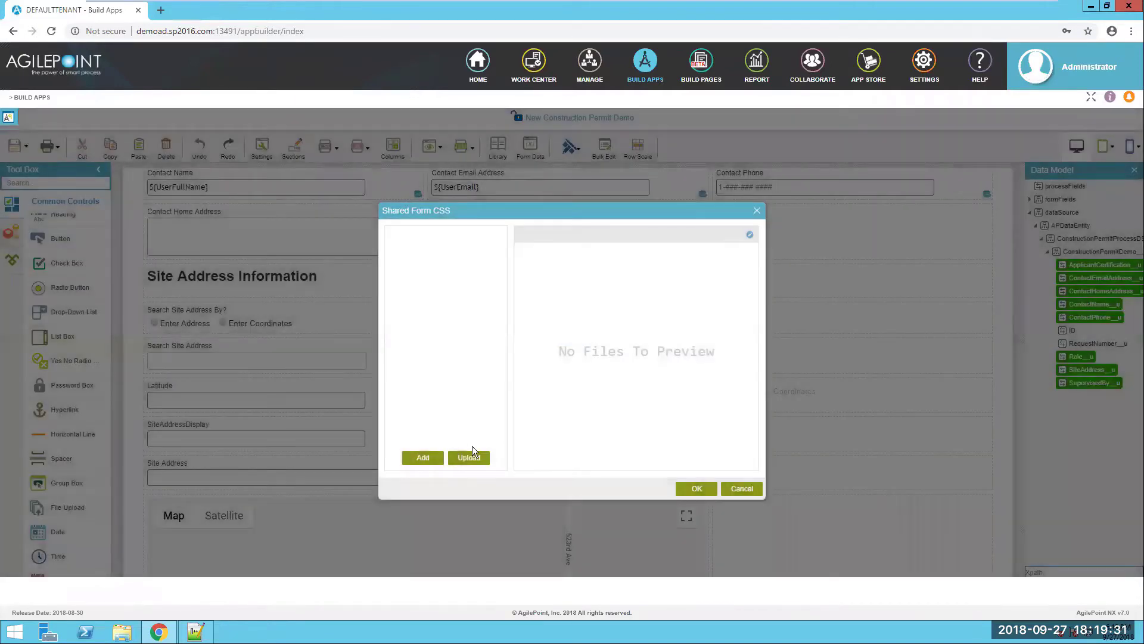
left_click(470, 455)
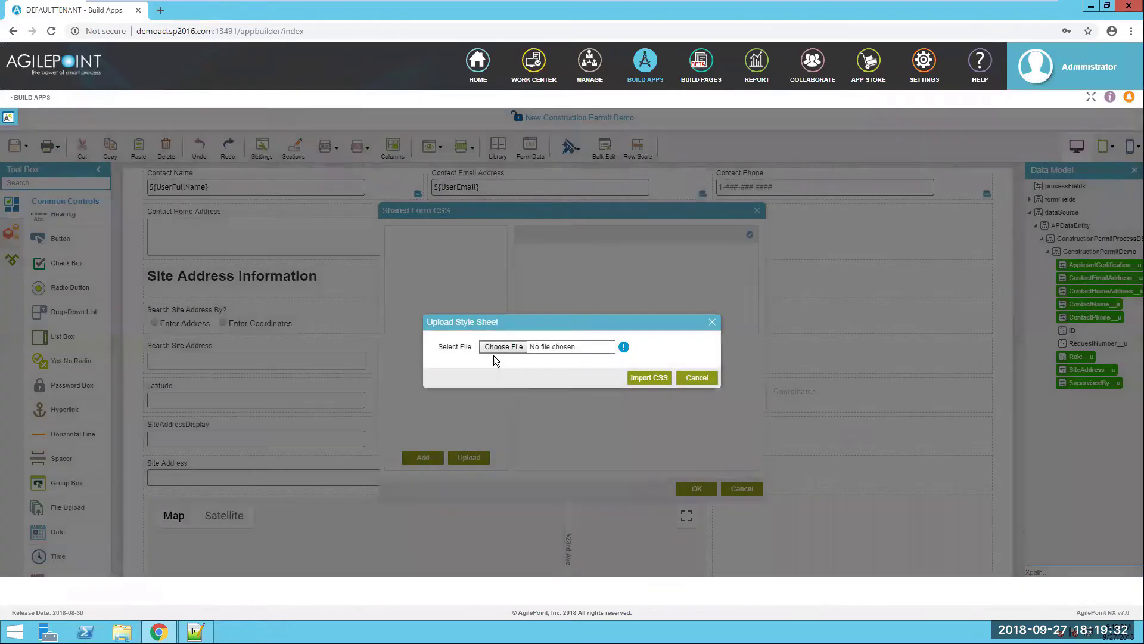
left_click(511, 350)
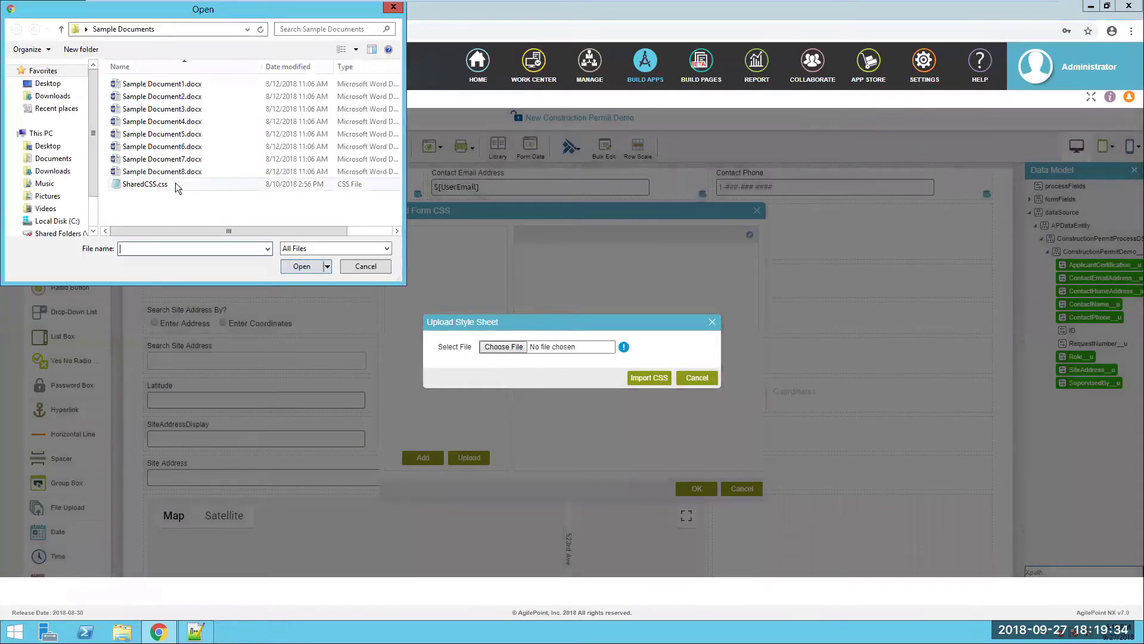
double_click(143, 185)
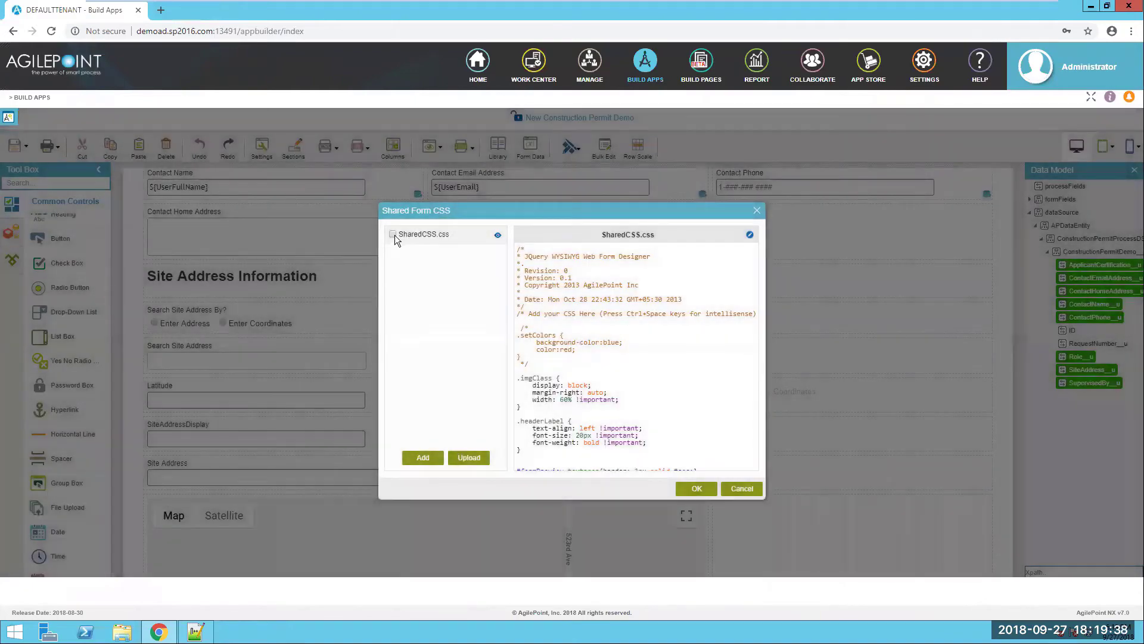
left_click(393, 235)
left_click(697, 490)
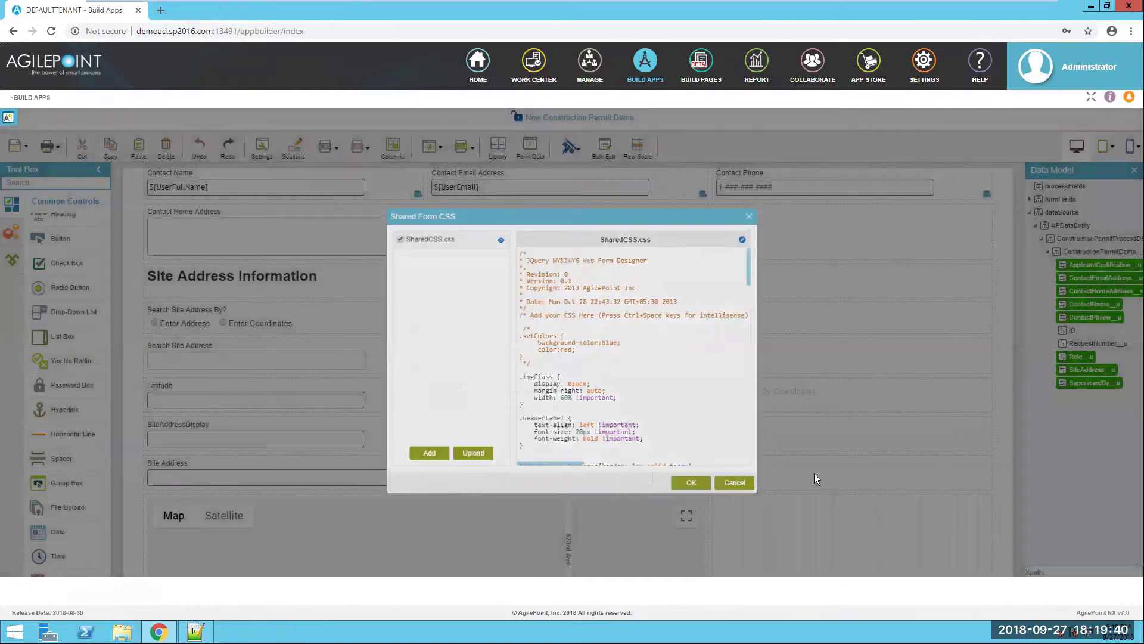
scroll(738, 455, "up", 2)
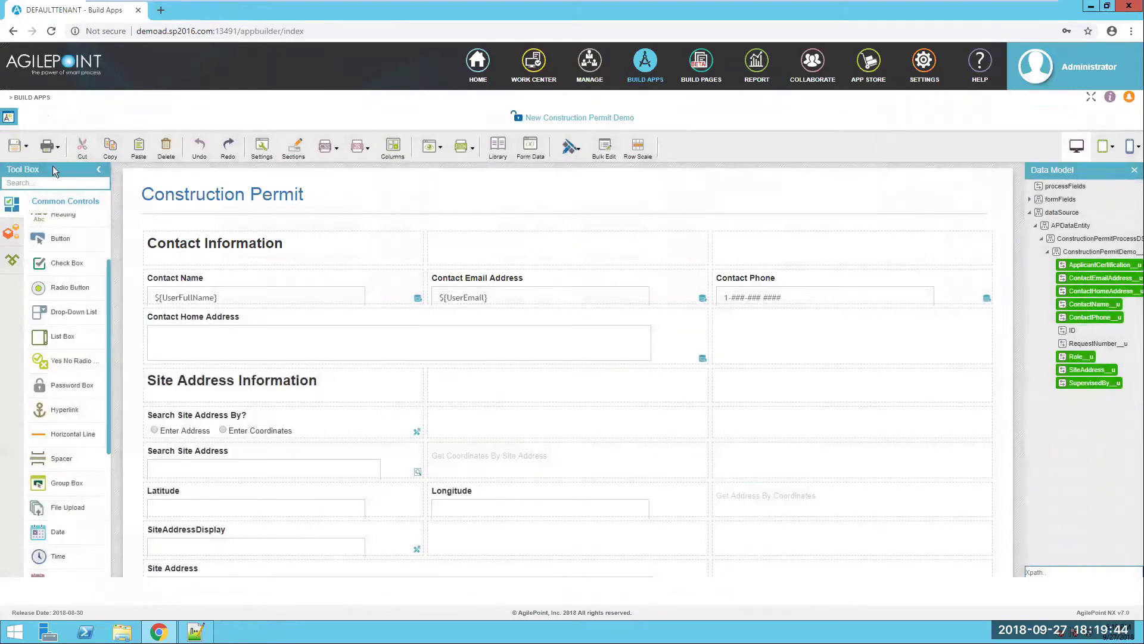
left_click(24, 146)
- Save and check in the New form, then open Update Construction Permit Demo with the New form's layout copied
left_click(63, 184)
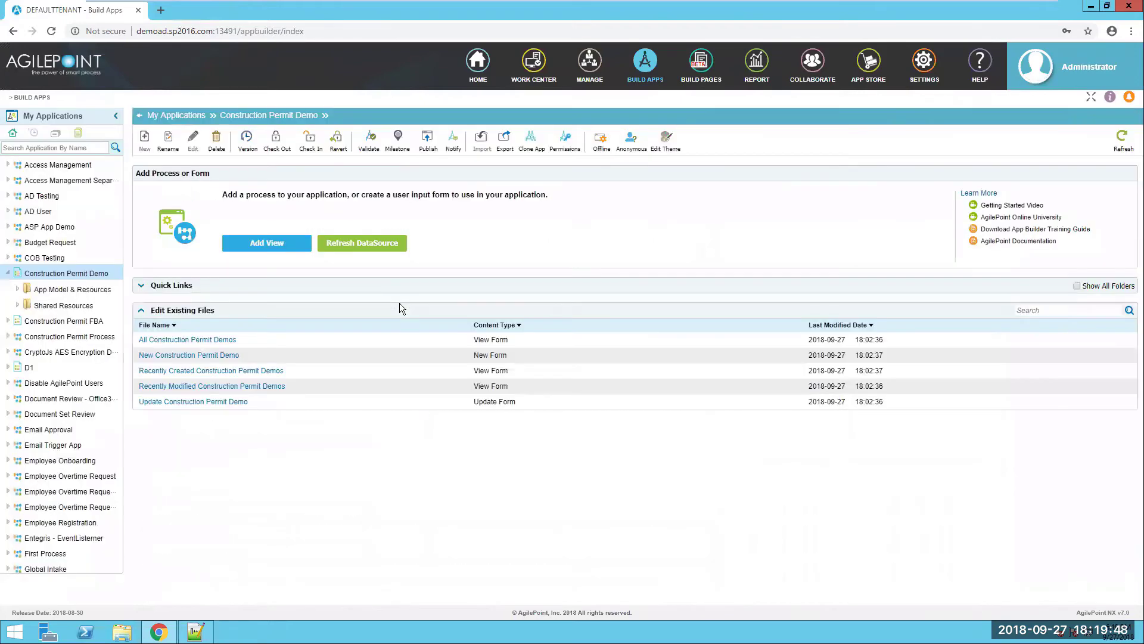
left_click(232, 419)
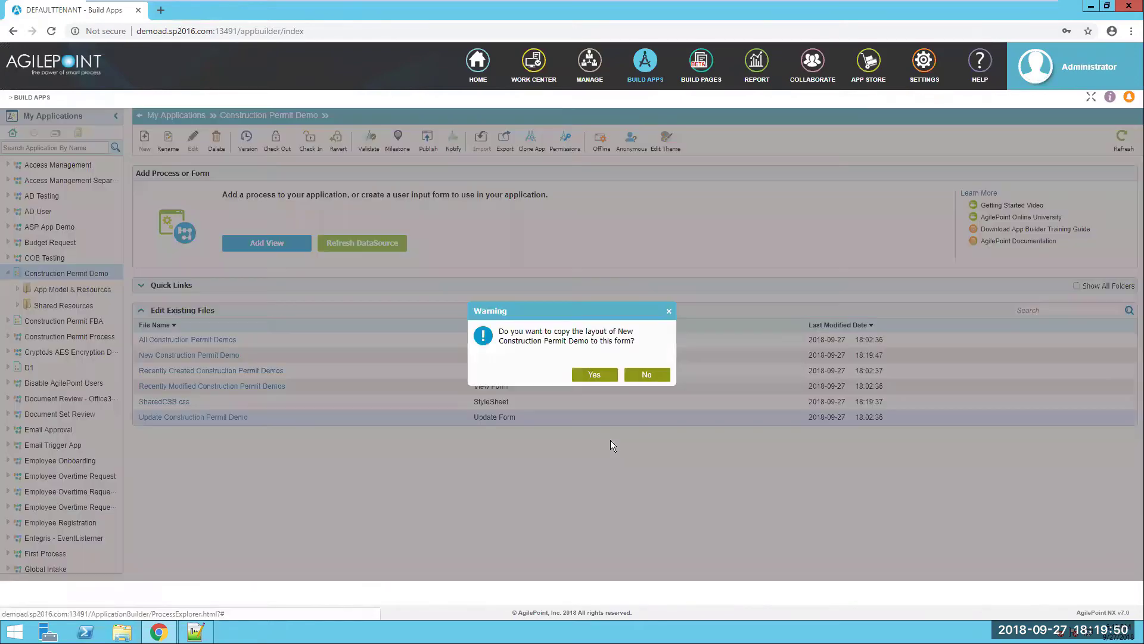
left_click(596, 374)
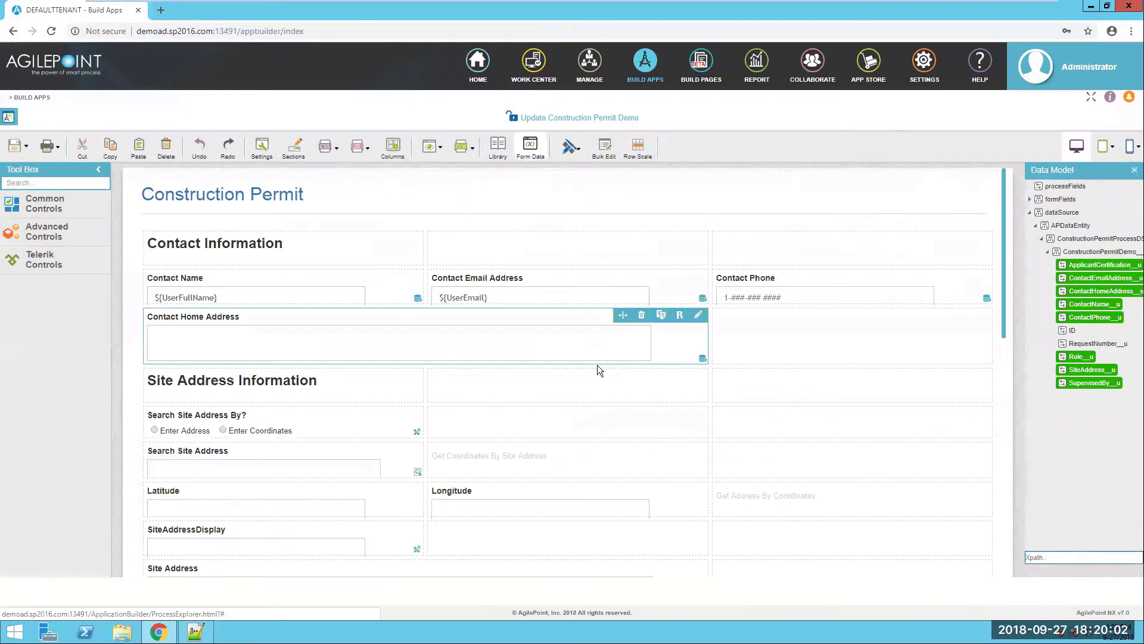
scroll(598, 365, "down", 2)
scroll(631, 470, "down", 4)
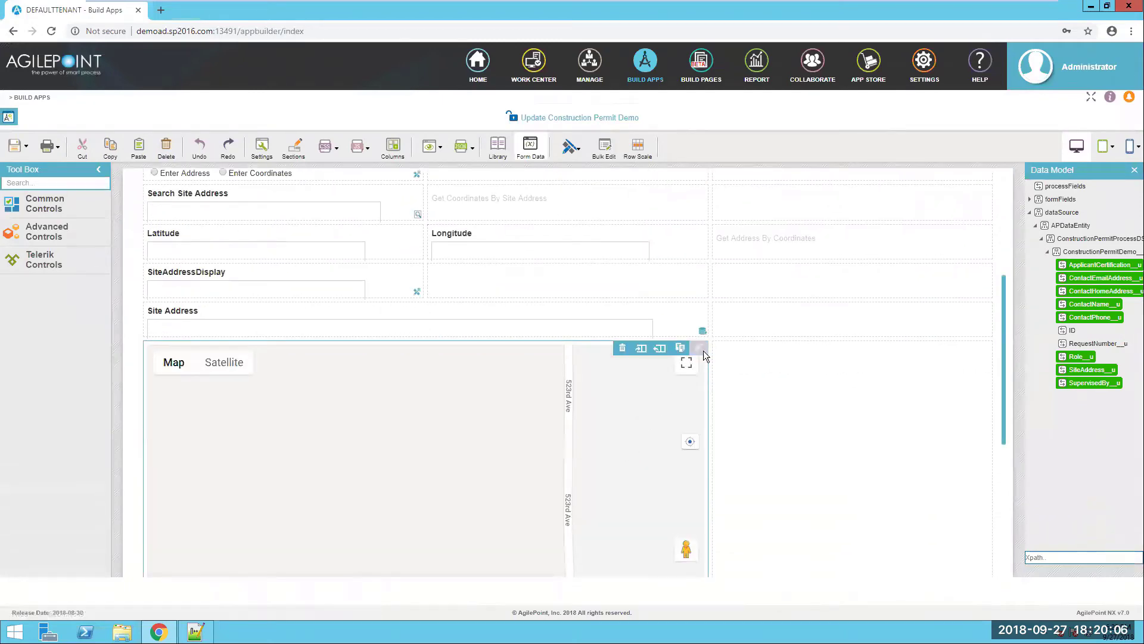
- Set the map to centre on an address, using SiteAddressDisplay instead of California as default value
left_click(700, 349)
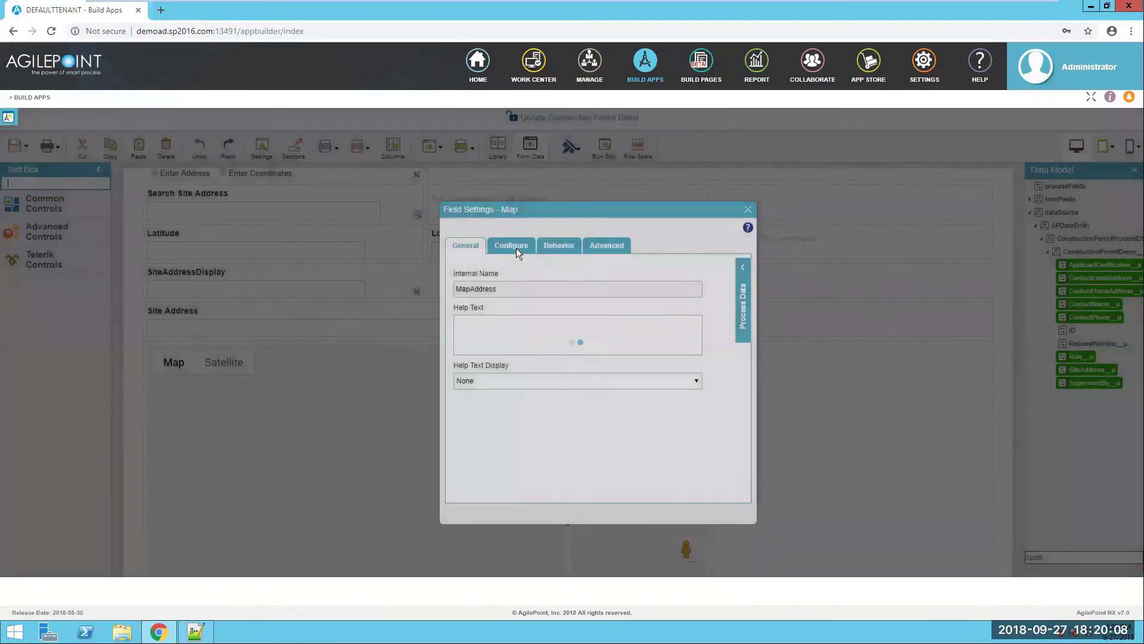
left_click(514, 247)
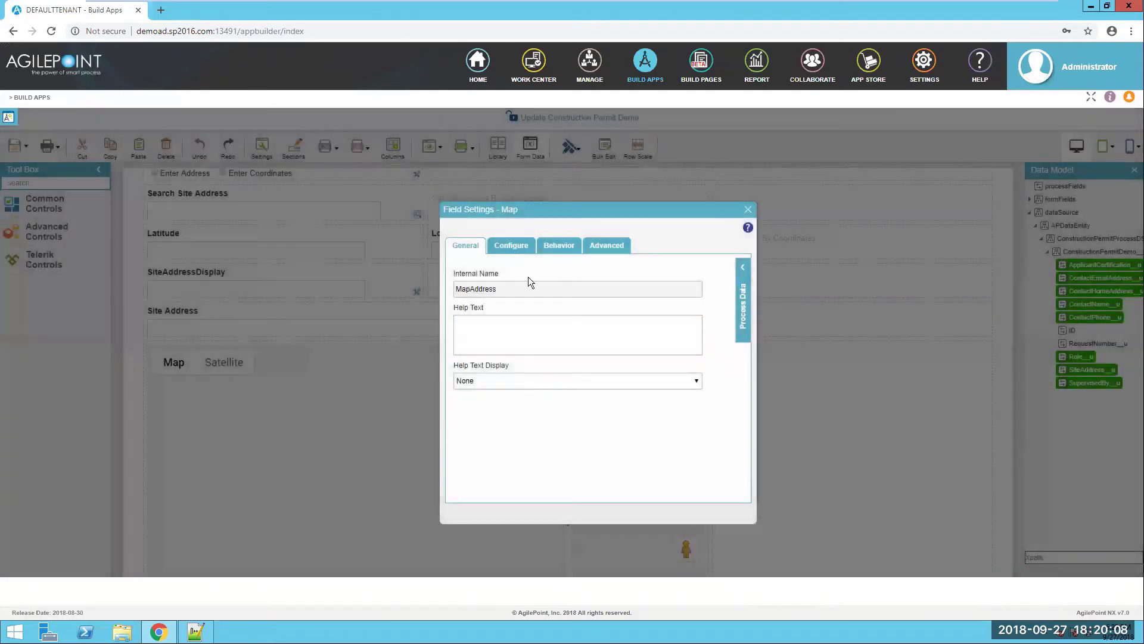
left_click(516, 419)
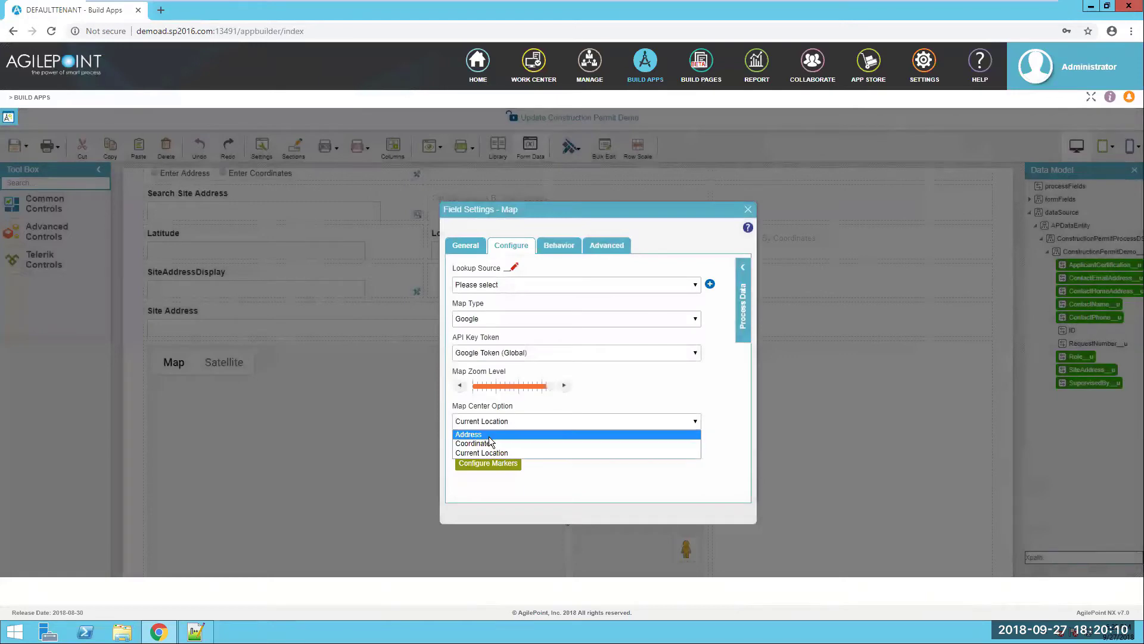
left_click(523, 434)
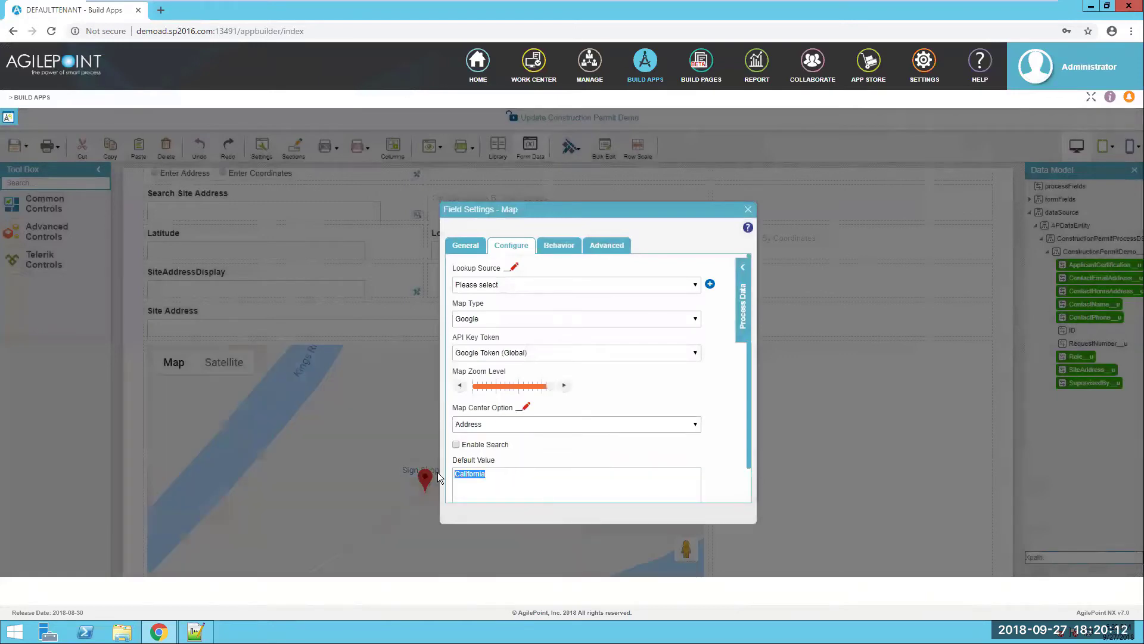
key("BackSpace")
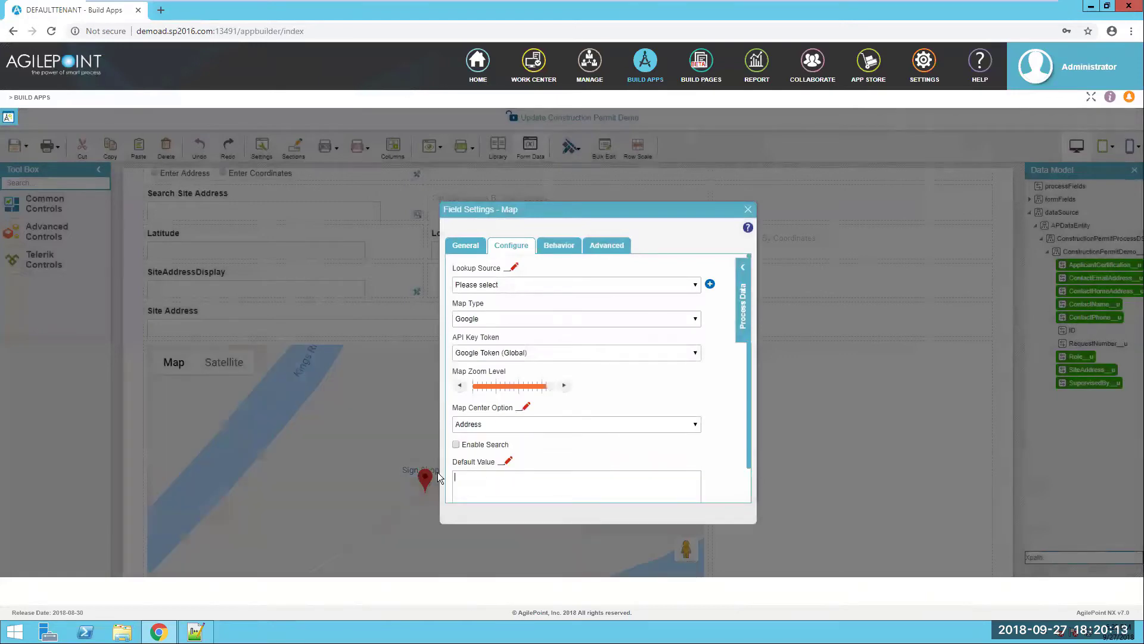
left_click(745, 273)
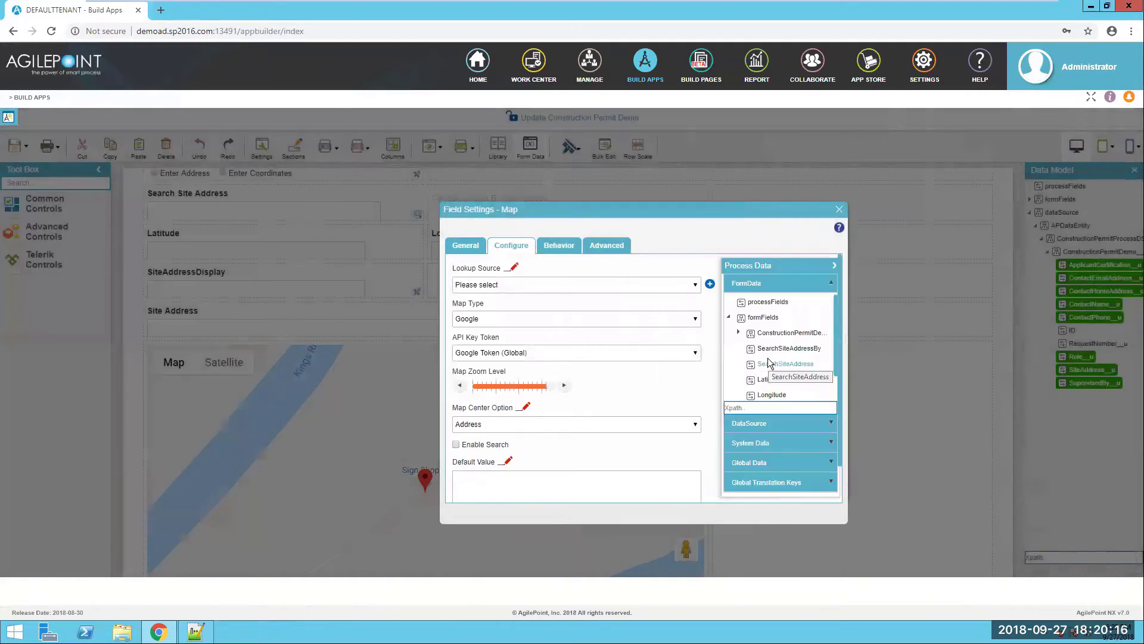
scroll(803, 359, "down", 1)
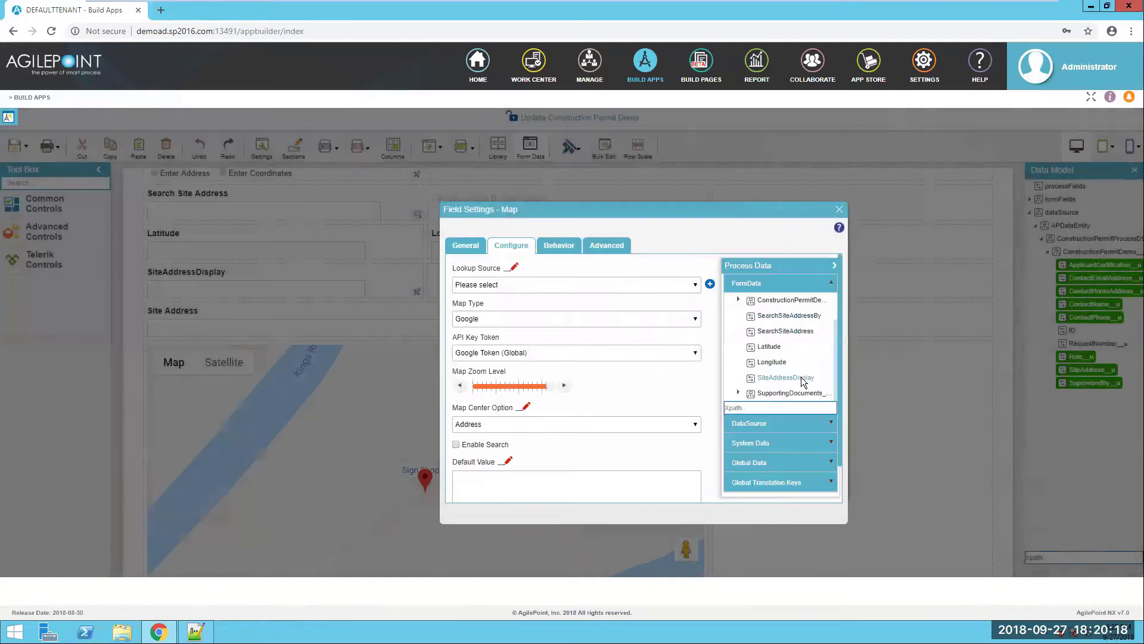
left_click_drag(803, 380, 524, 486)
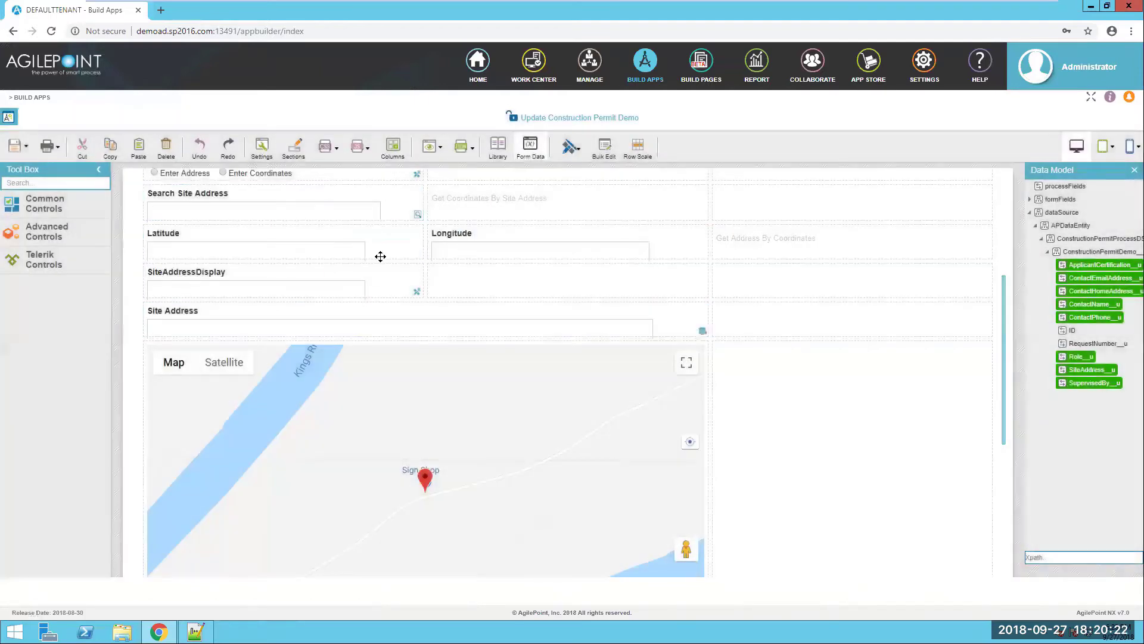
scroll(918, 360, "down", 2)
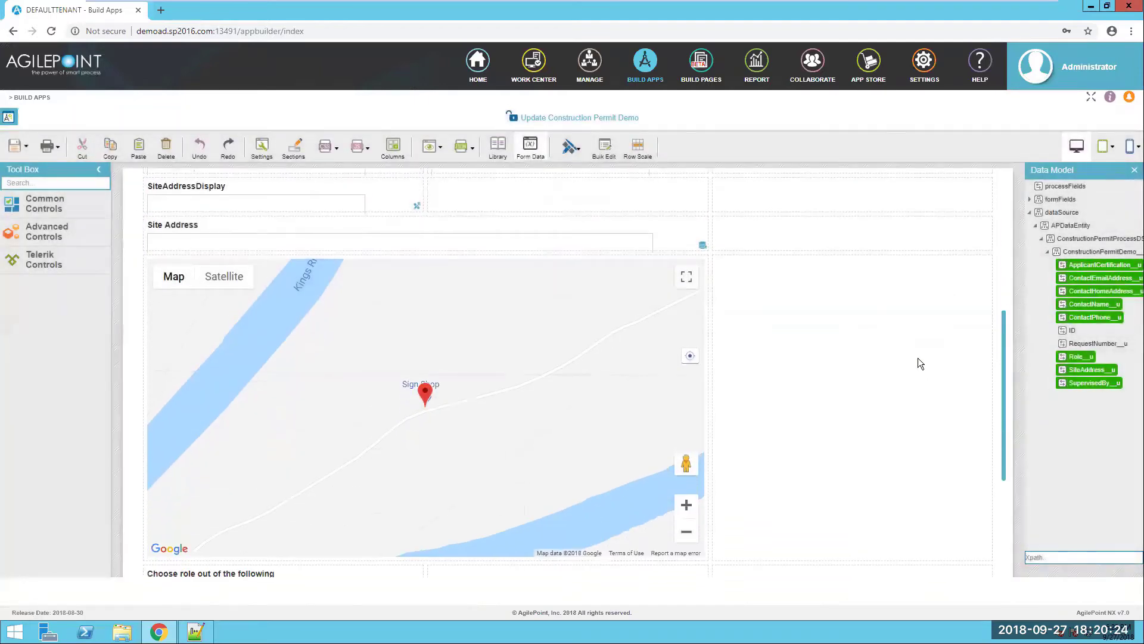
scroll(733, 332, "up", 3)
- Save and check in the Update form, publish the app with pending files checked in, then open Work Center
left_click(18, 146)
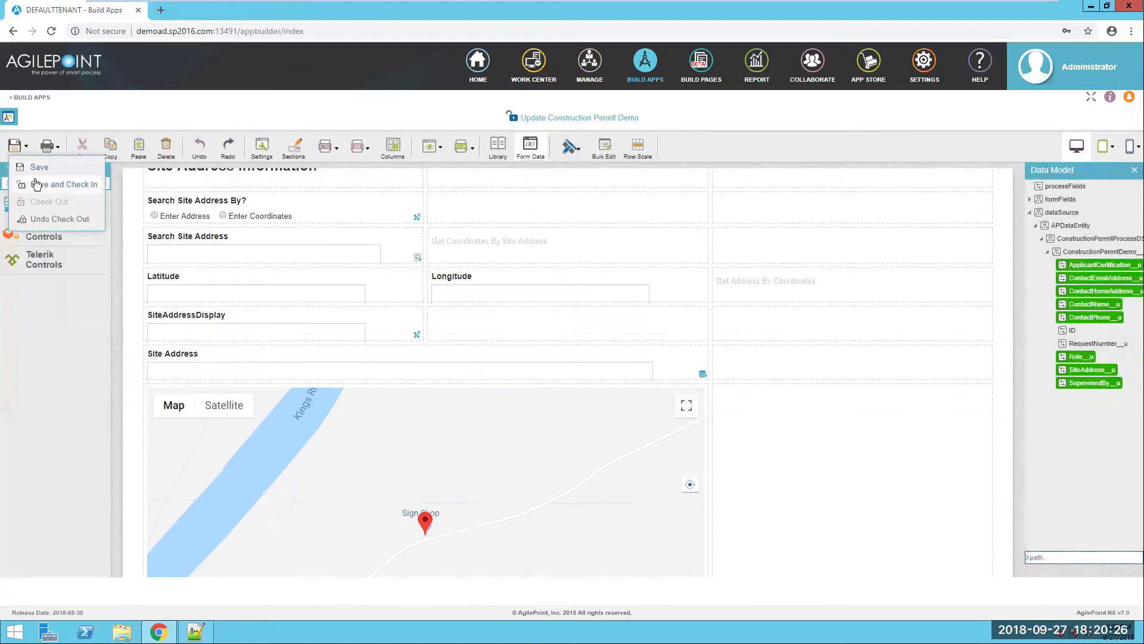
left_click(75, 186)
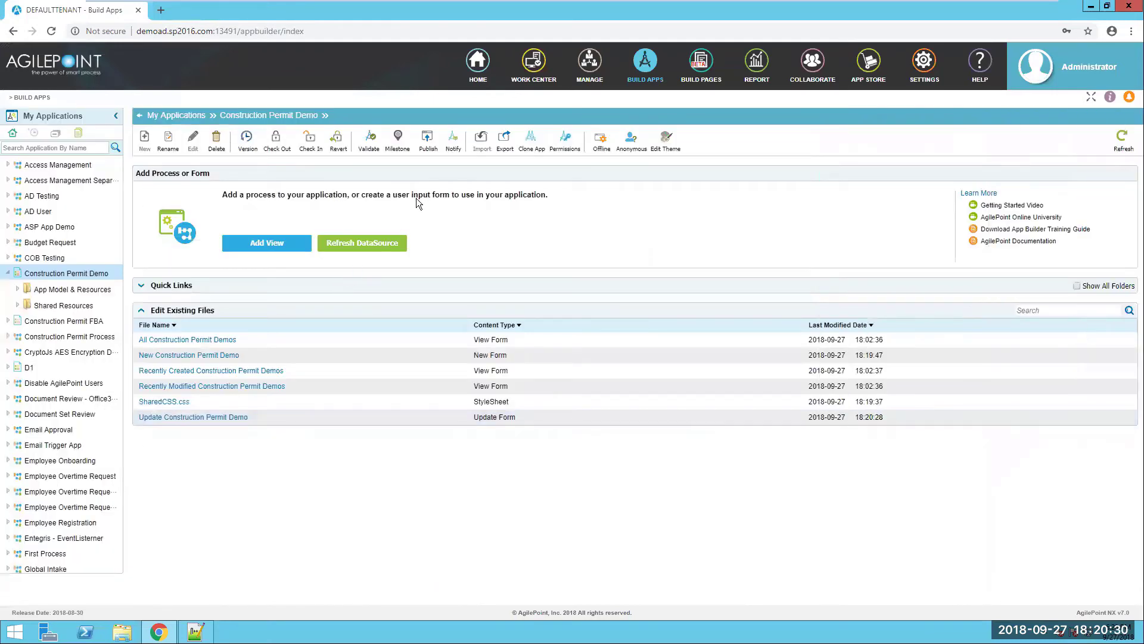
left_click(435, 146)
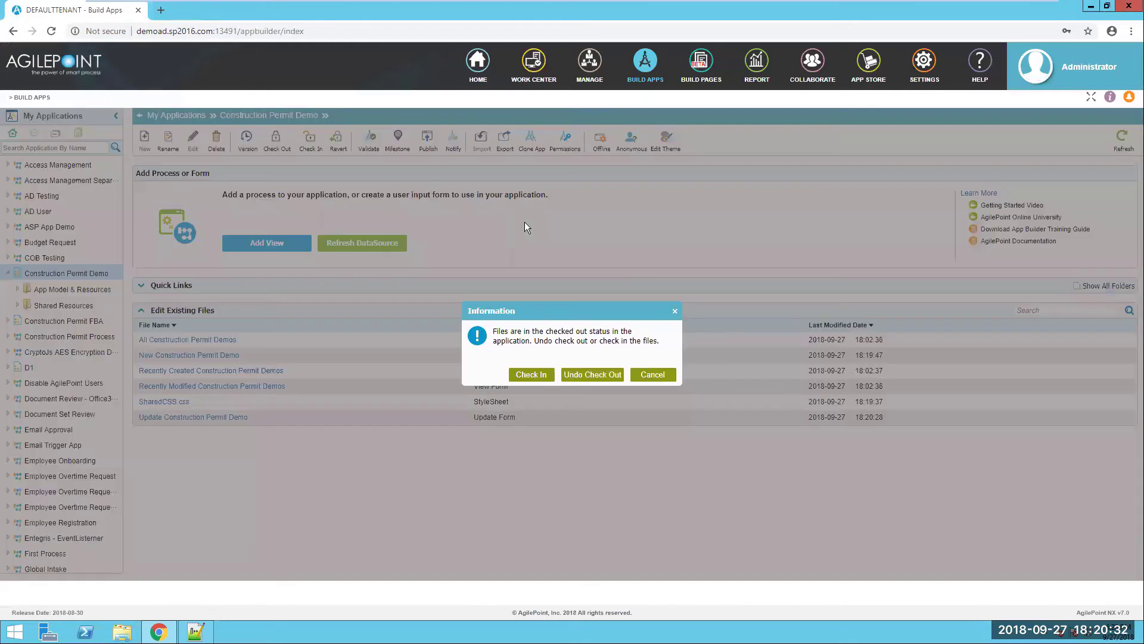
left_click(540, 375)
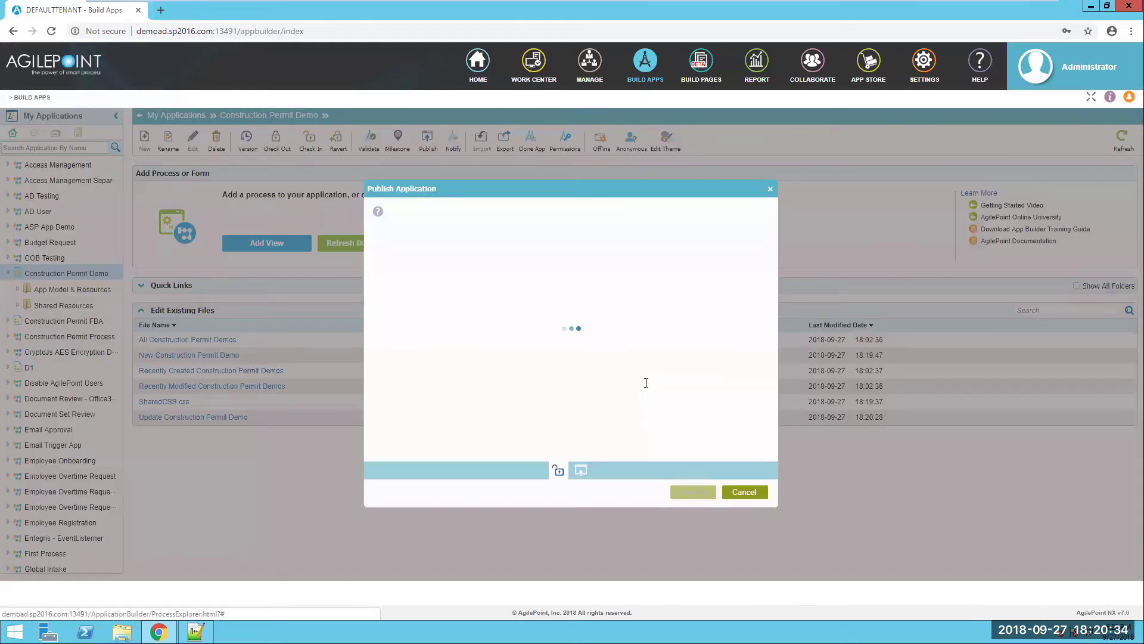
left_click(710, 494)
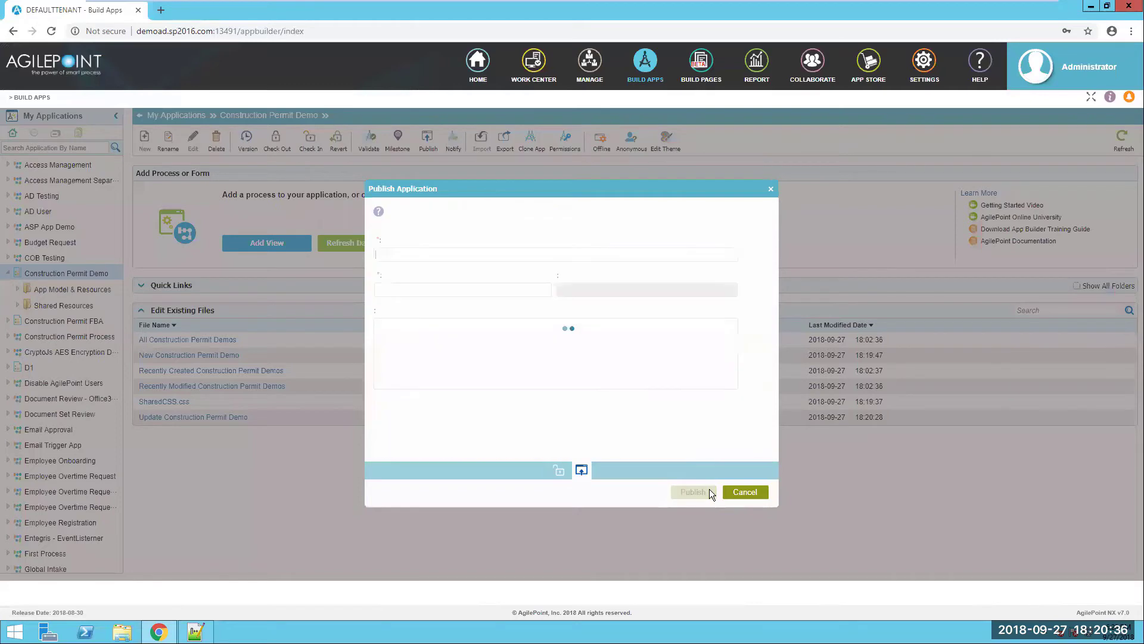
left_click(699, 495)
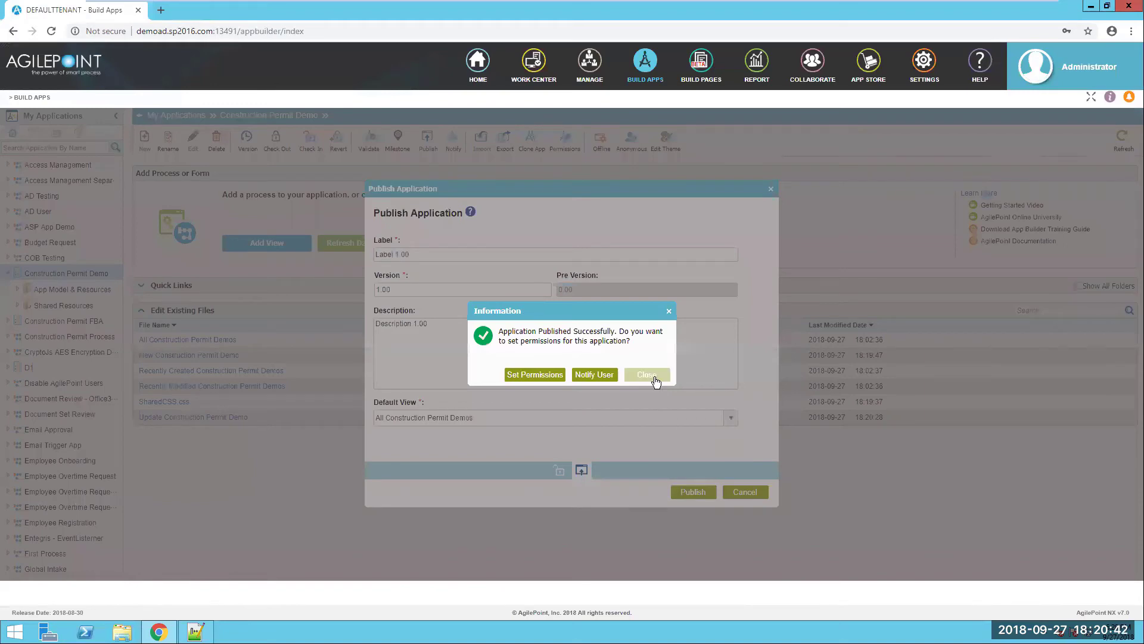
left_click(656, 380)
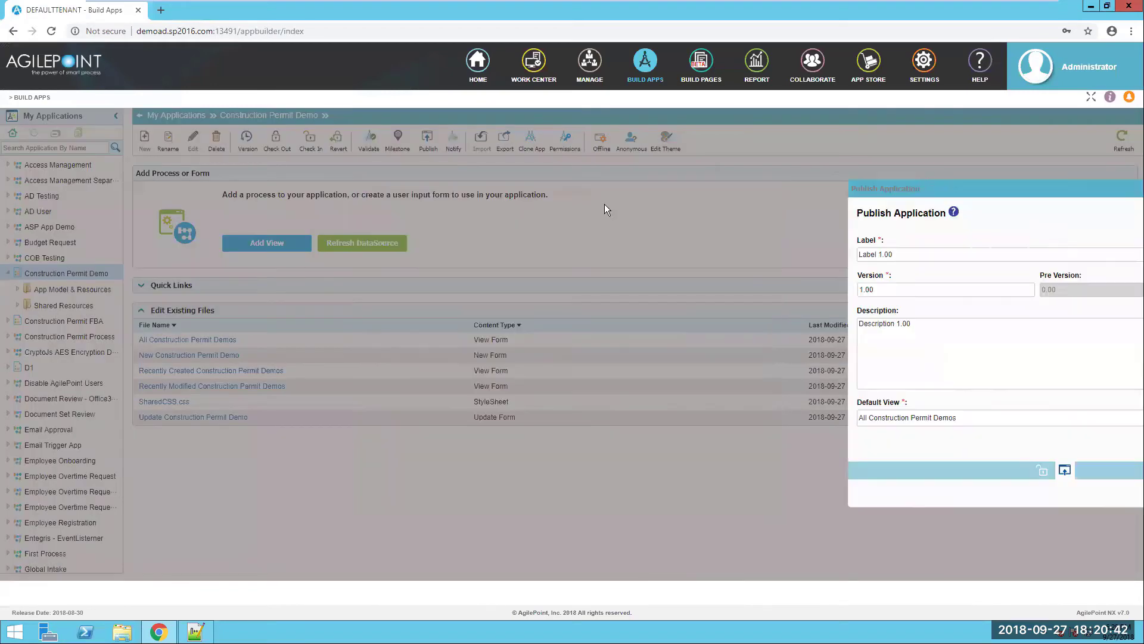
left_click(535, 67)
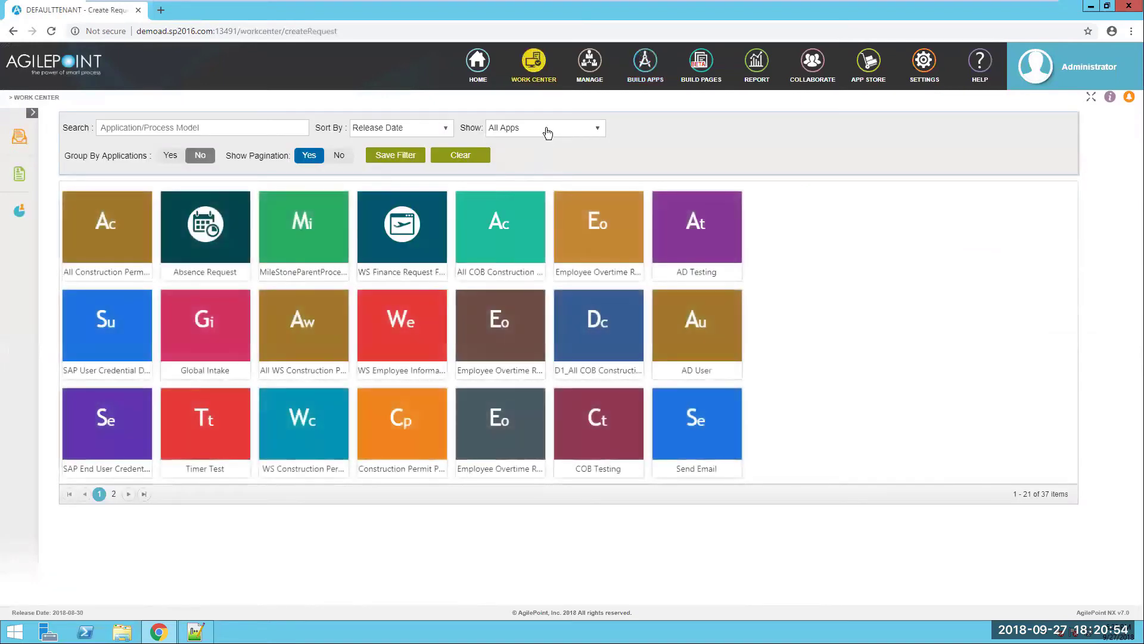
- Filter to form-based apps and start a new request in All Construction Permit Demos
left_click(547, 132)
left_click(540, 160)
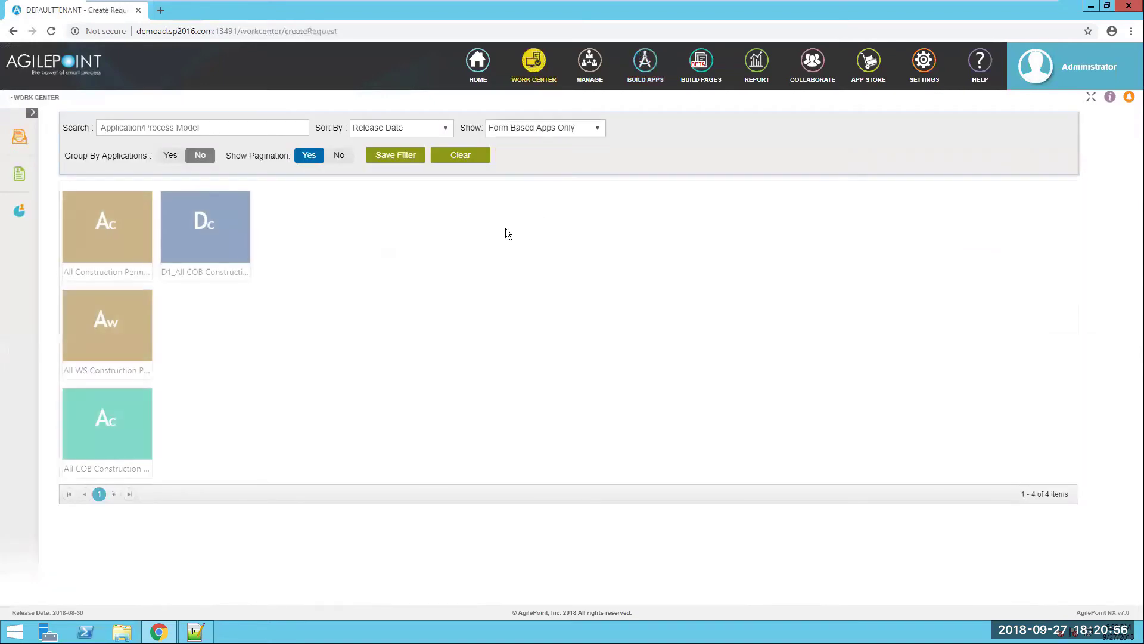
mouse_move(98, 253)
left_click(149, 262)
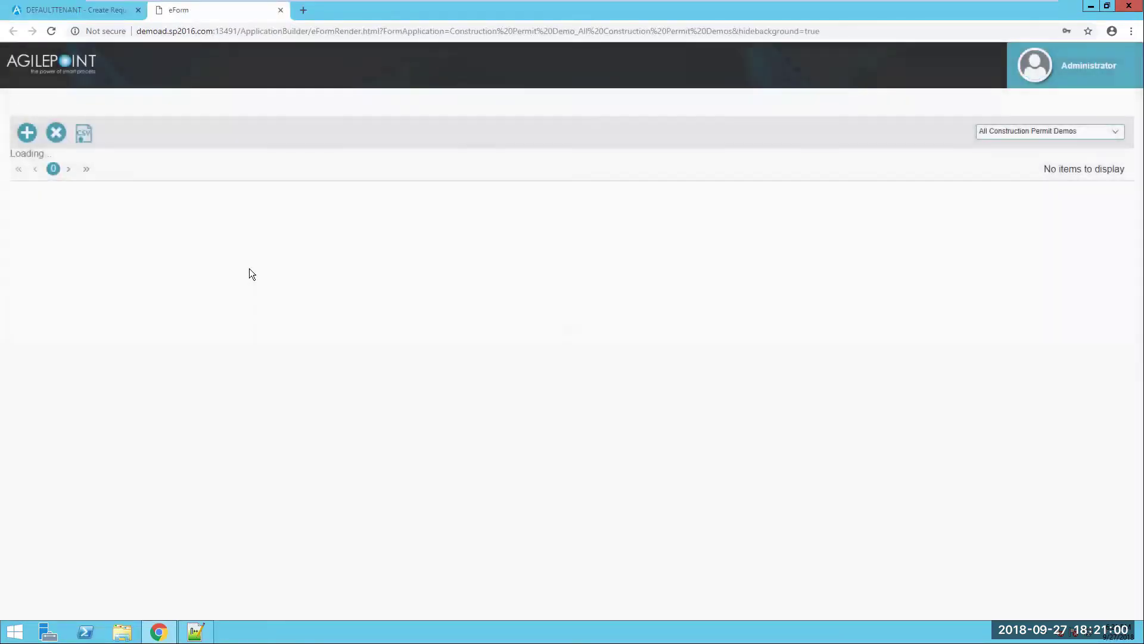
left_click(34, 138)
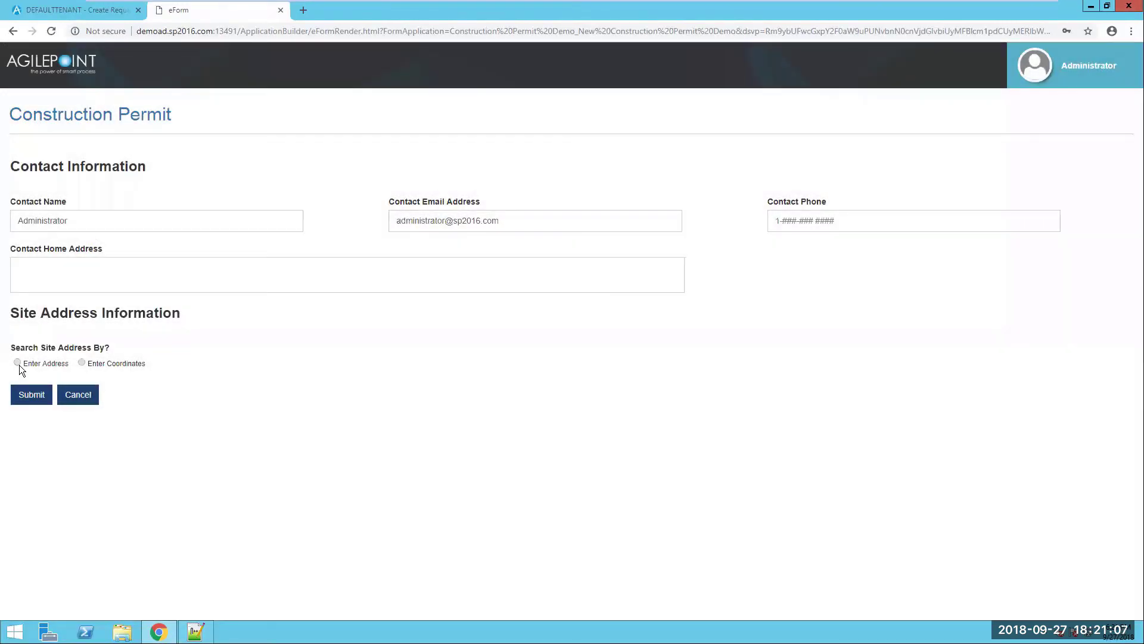
left_click(17, 363)
left_click(77, 403)
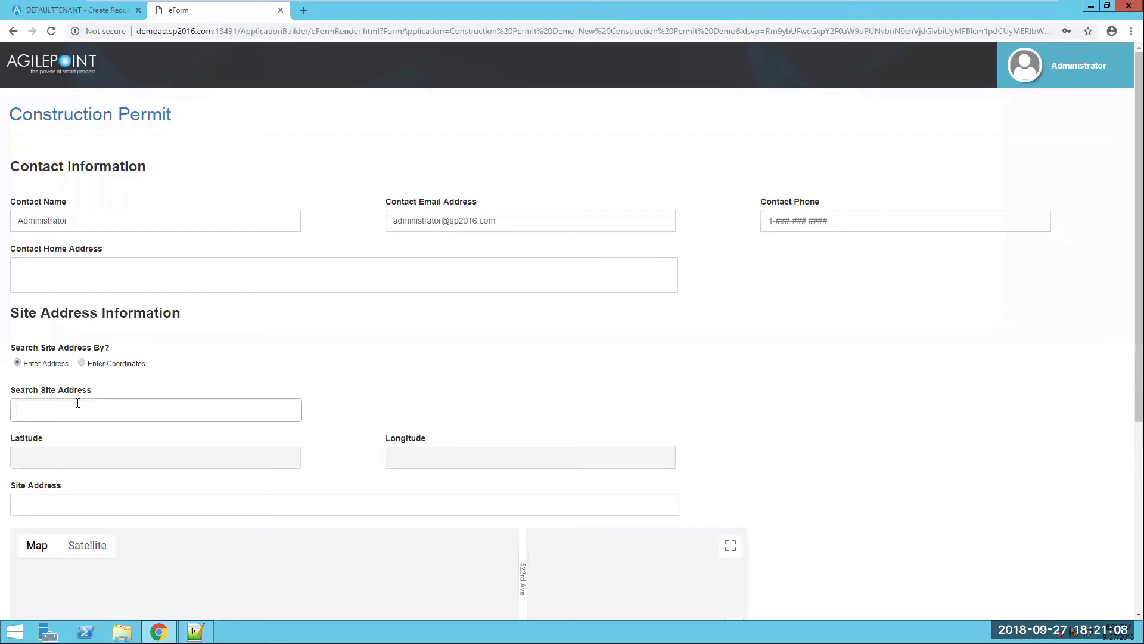
type("67")
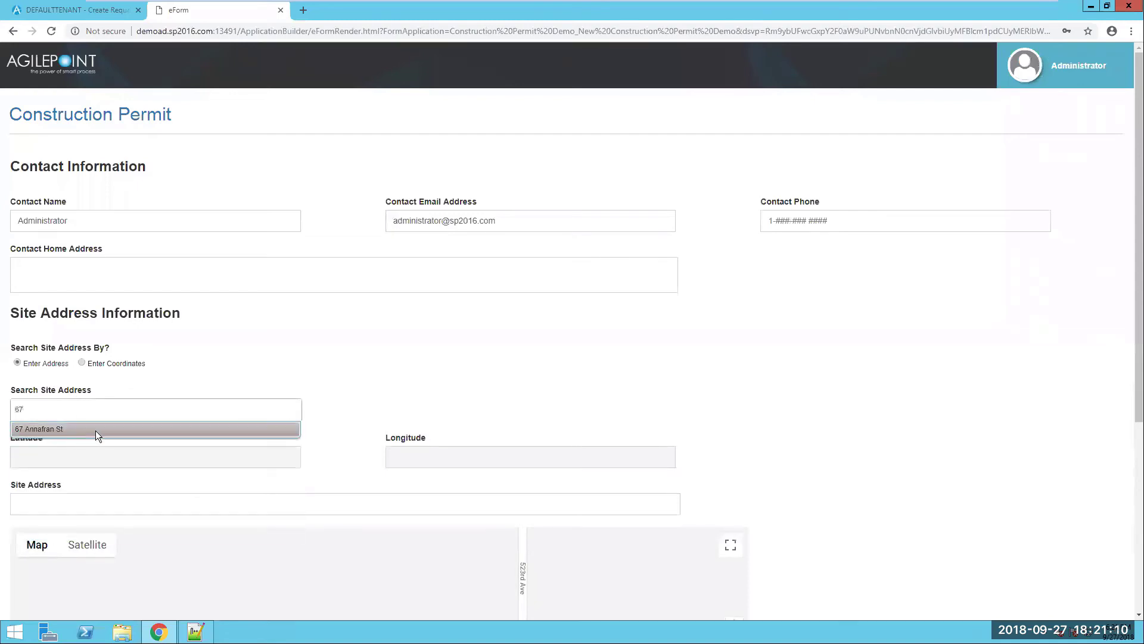
left_click(95, 430)
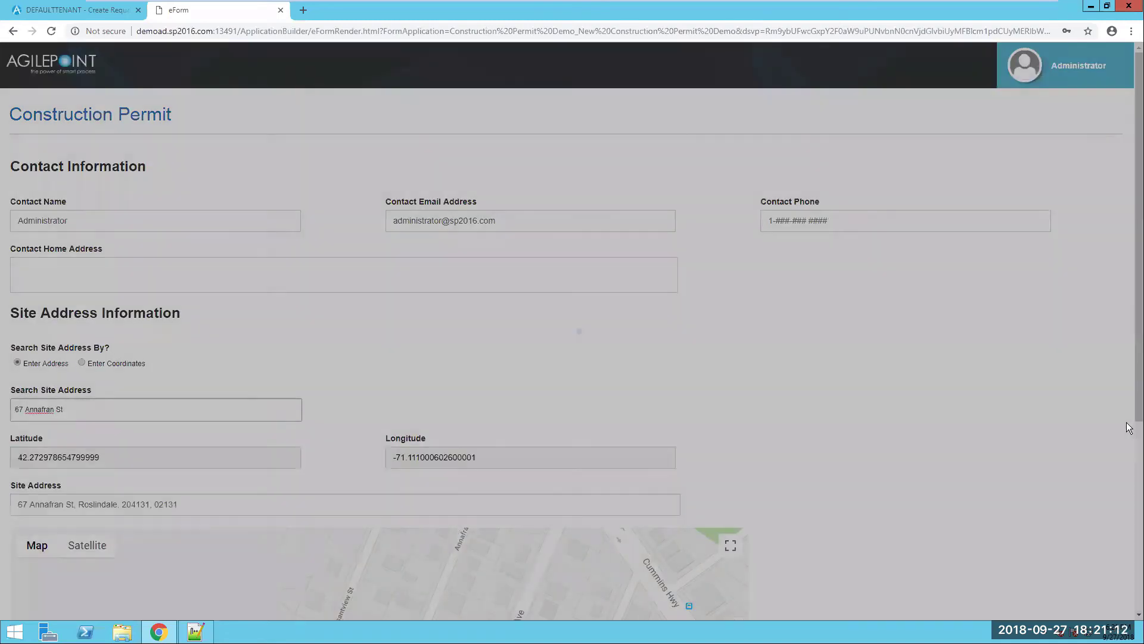
scroll(1130, 522, "down", 1)
scroll(1126, 596, "down", 5)
scroll(1126, 611, "up", 6)
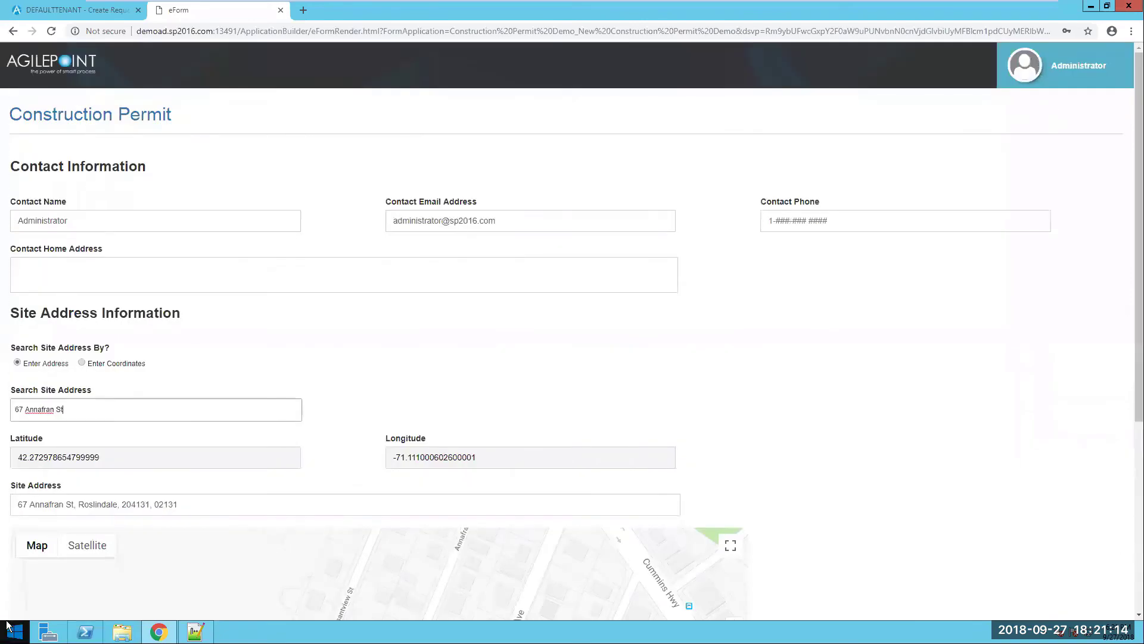
scroll(968, 435, "down", 5)
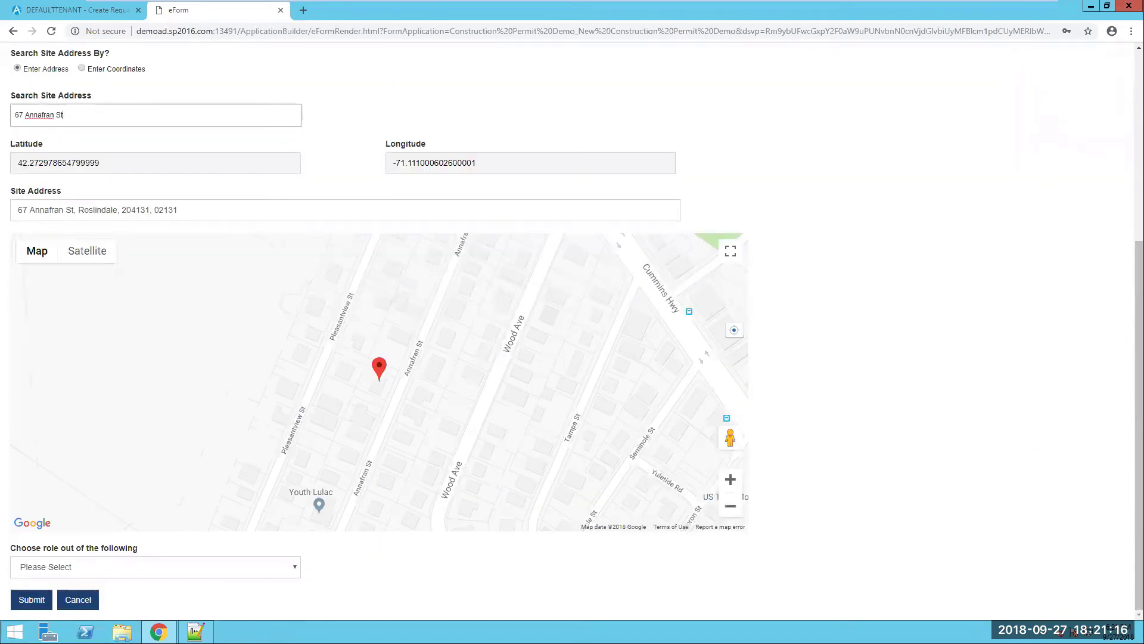
- Set the role to Homeowner and mark the work as homeowner-supervised
left_click(198, 571)
left_click(89, 528)
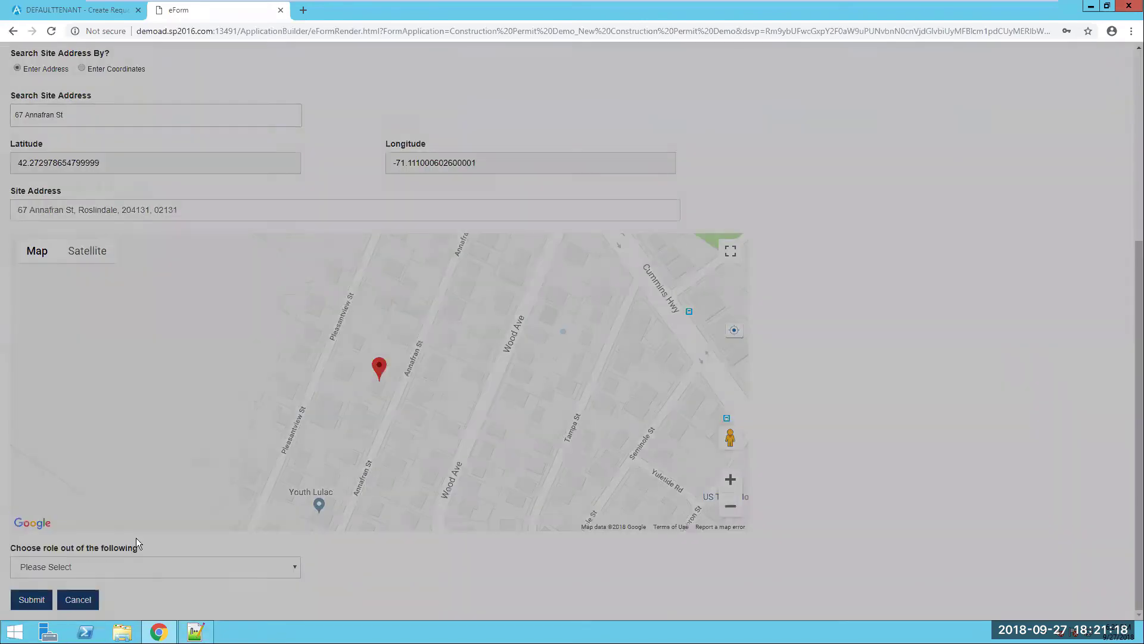
scroll(373, 582, "down", 1)
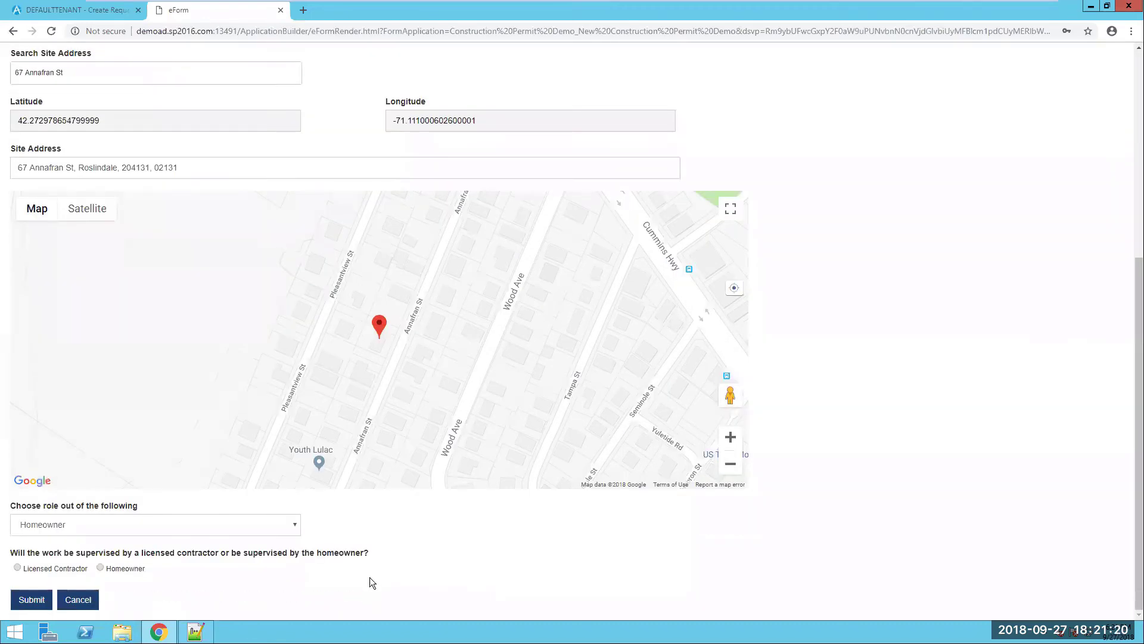
left_click(100, 568)
scroll(57, 573, "down", 1)
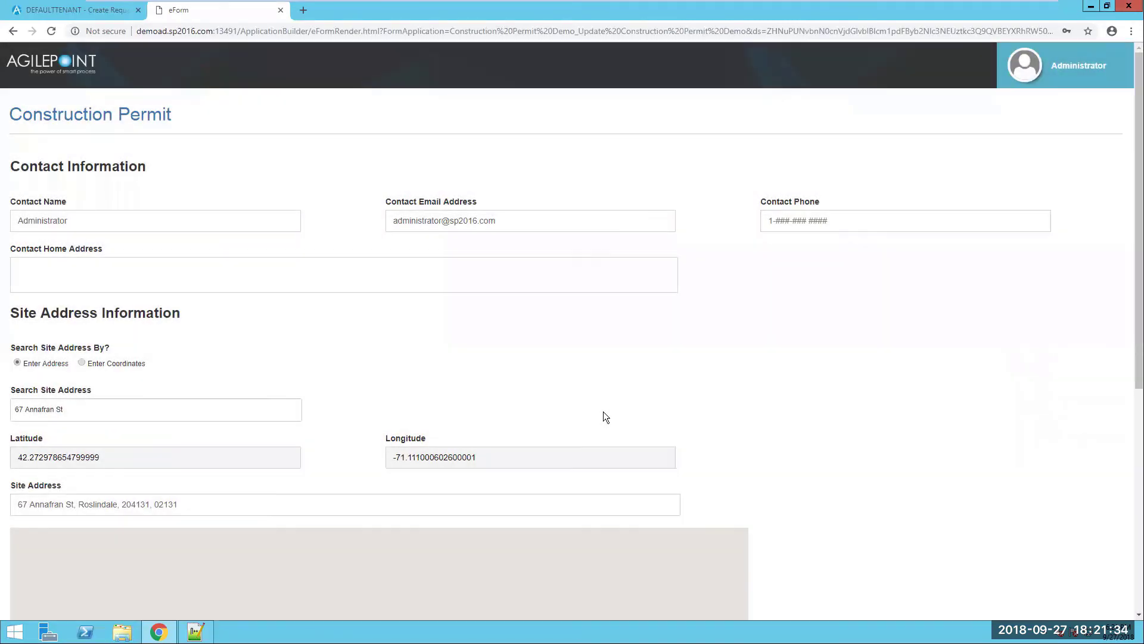
- Switch supervision to Licensed Contractor and attach Sample Document1.docx as a supporting document
scroll(603, 413, "down", 5)
scroll(603, 412, "down", 2)
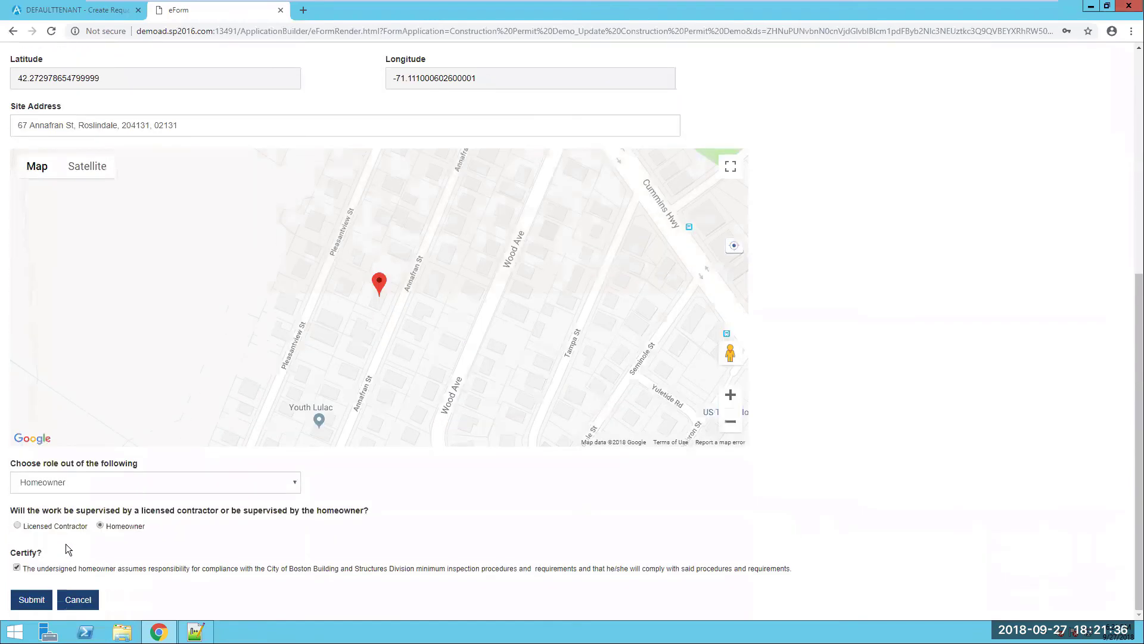
left_click(18, 527)
left_click(62, 575)
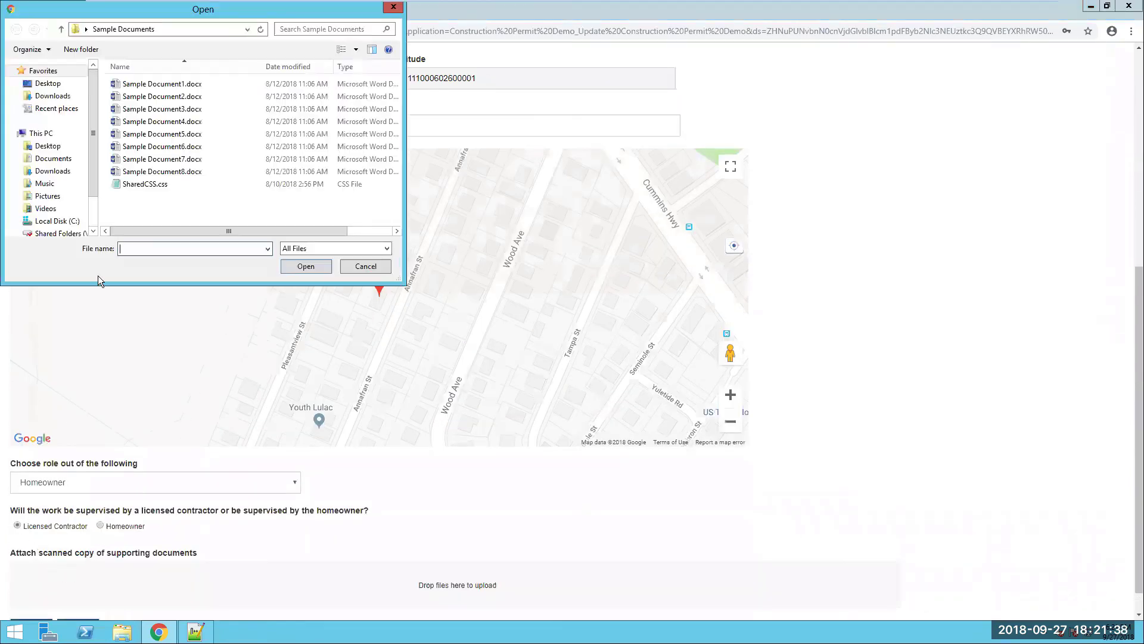
double_click(161, 84)
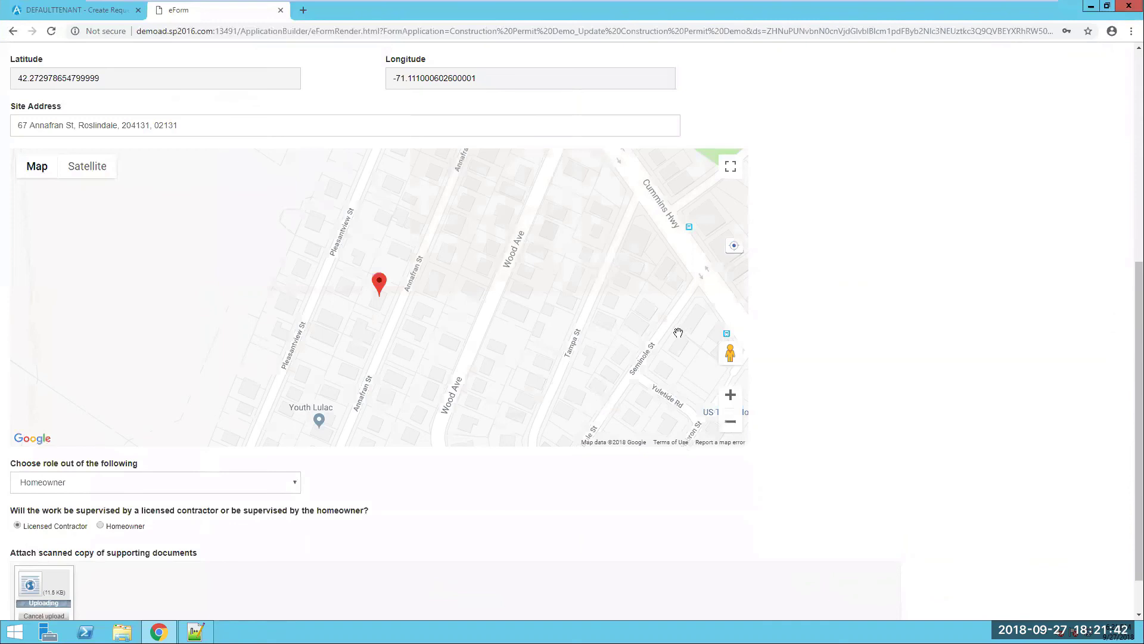
- Submit the updated Construction Permit form
scroll(678, 333, "down", 1)
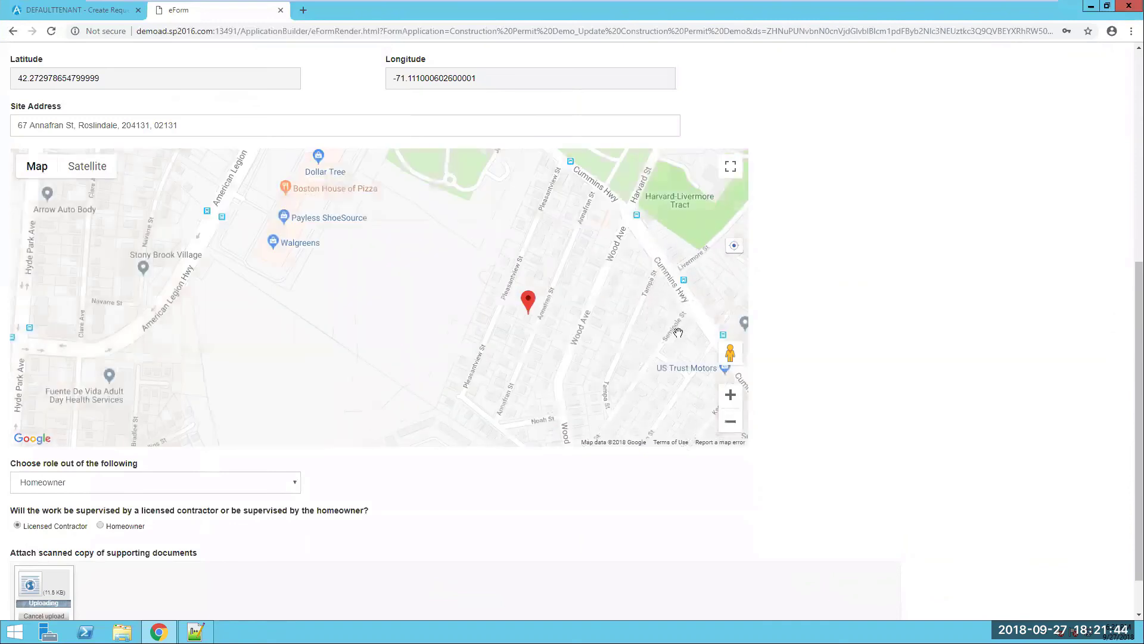
left_click_drag(1134, 420, 1134, 558)
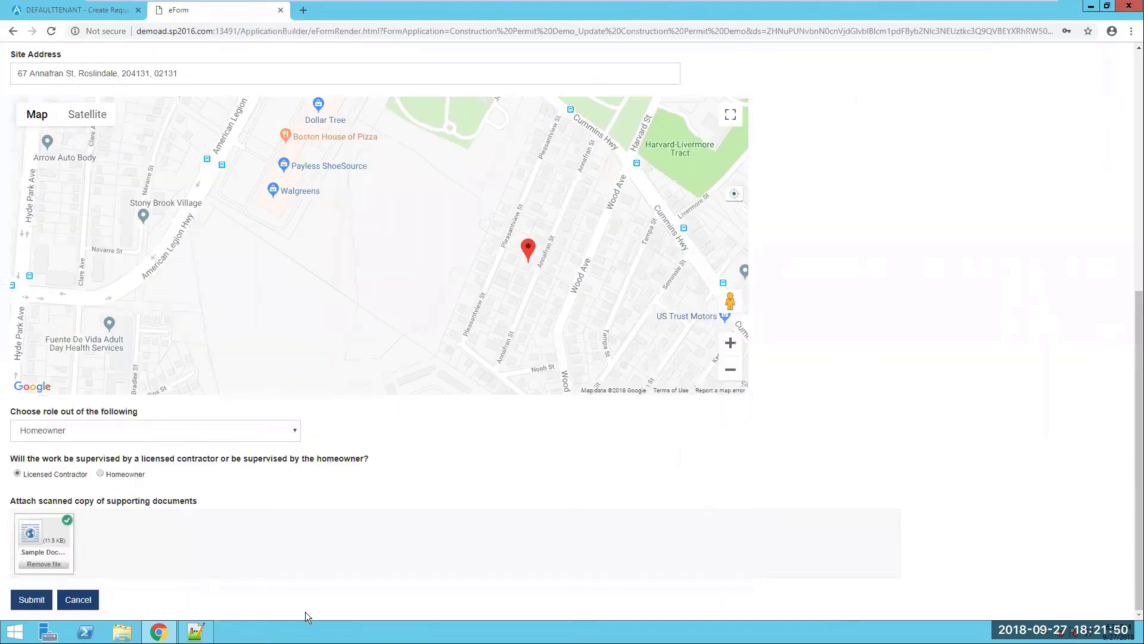
left_click(41, 608)
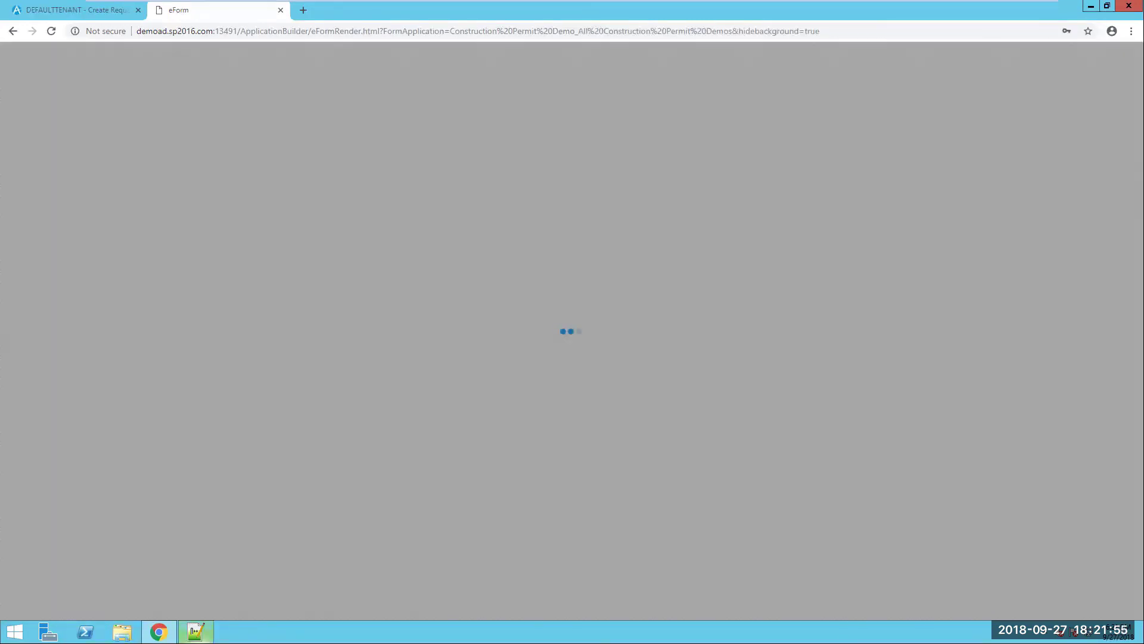
mouse_move(196, 632)
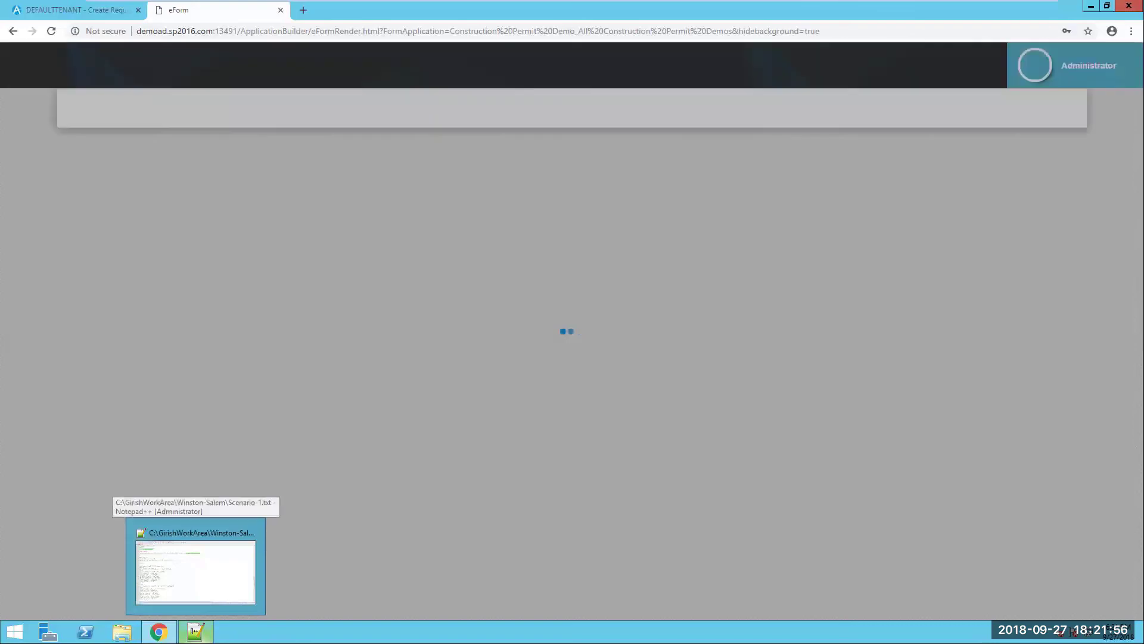